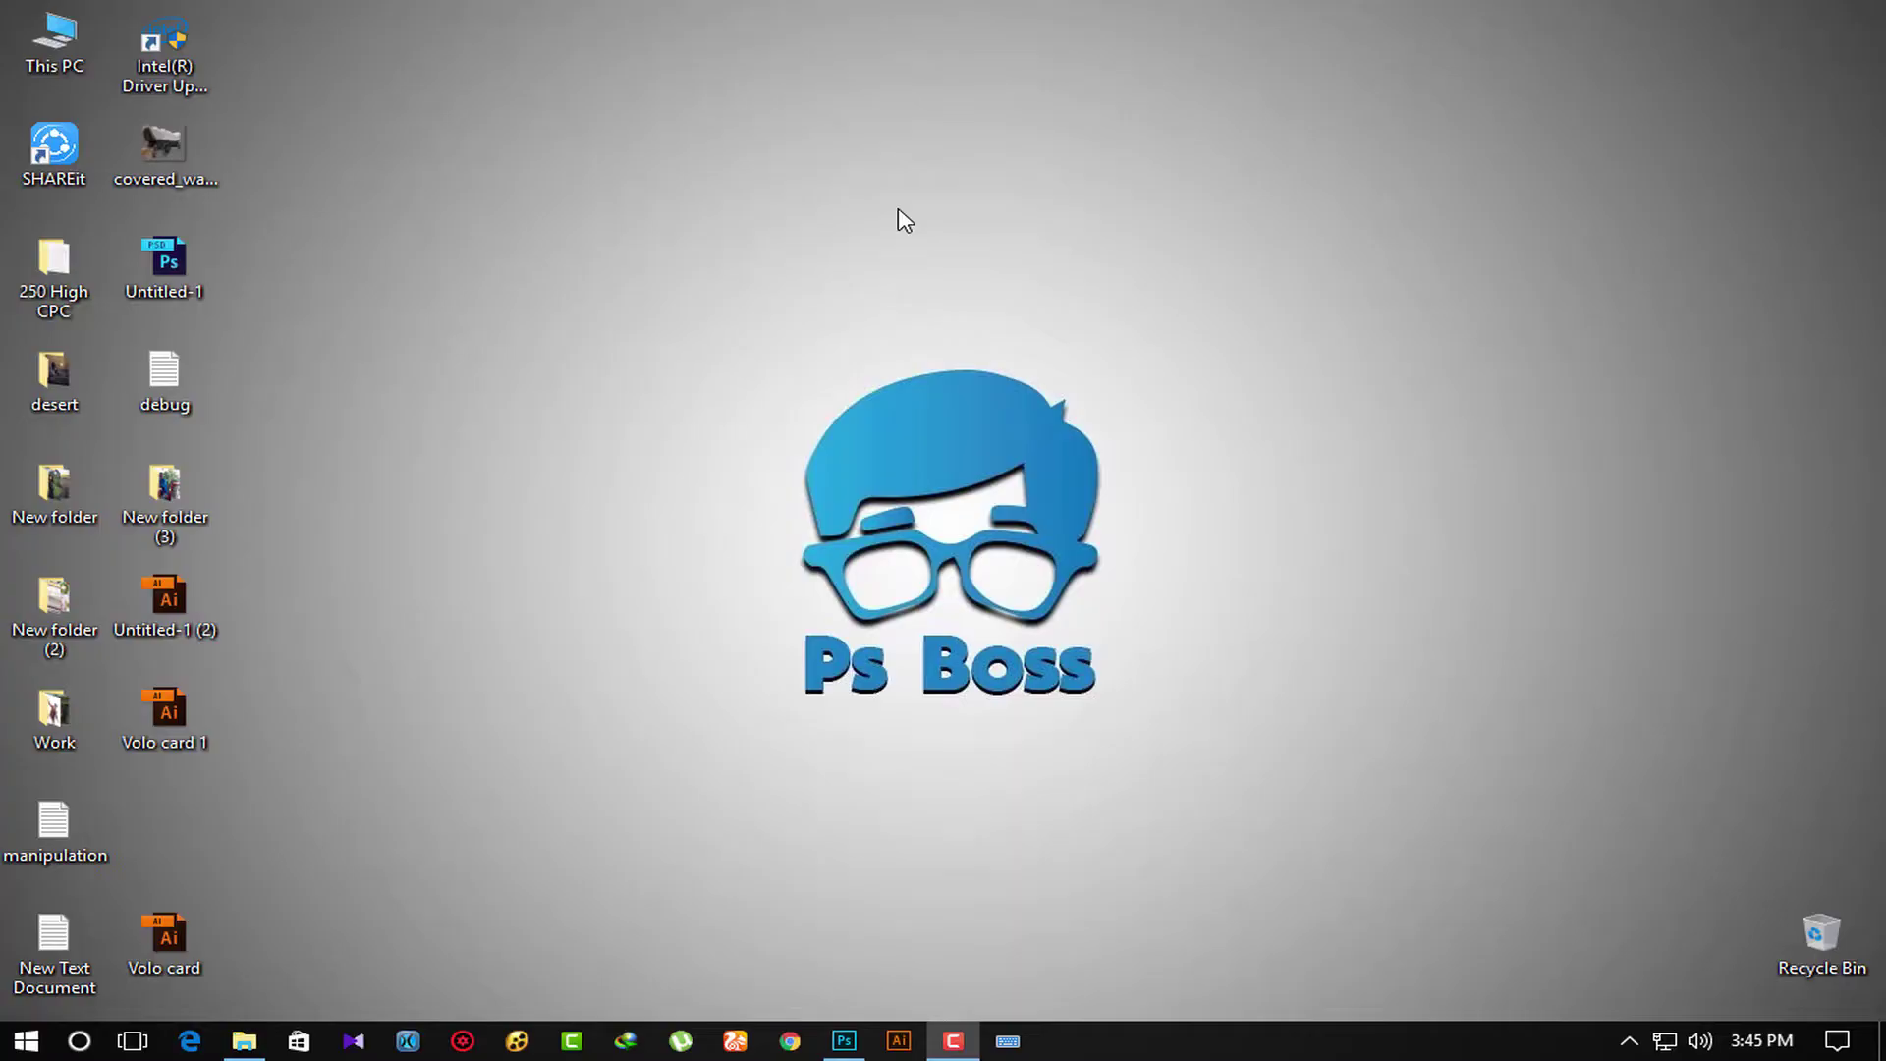
# Refresh the desktop four times from its right-click menu.
pyautogui.rightClick(897, 215)
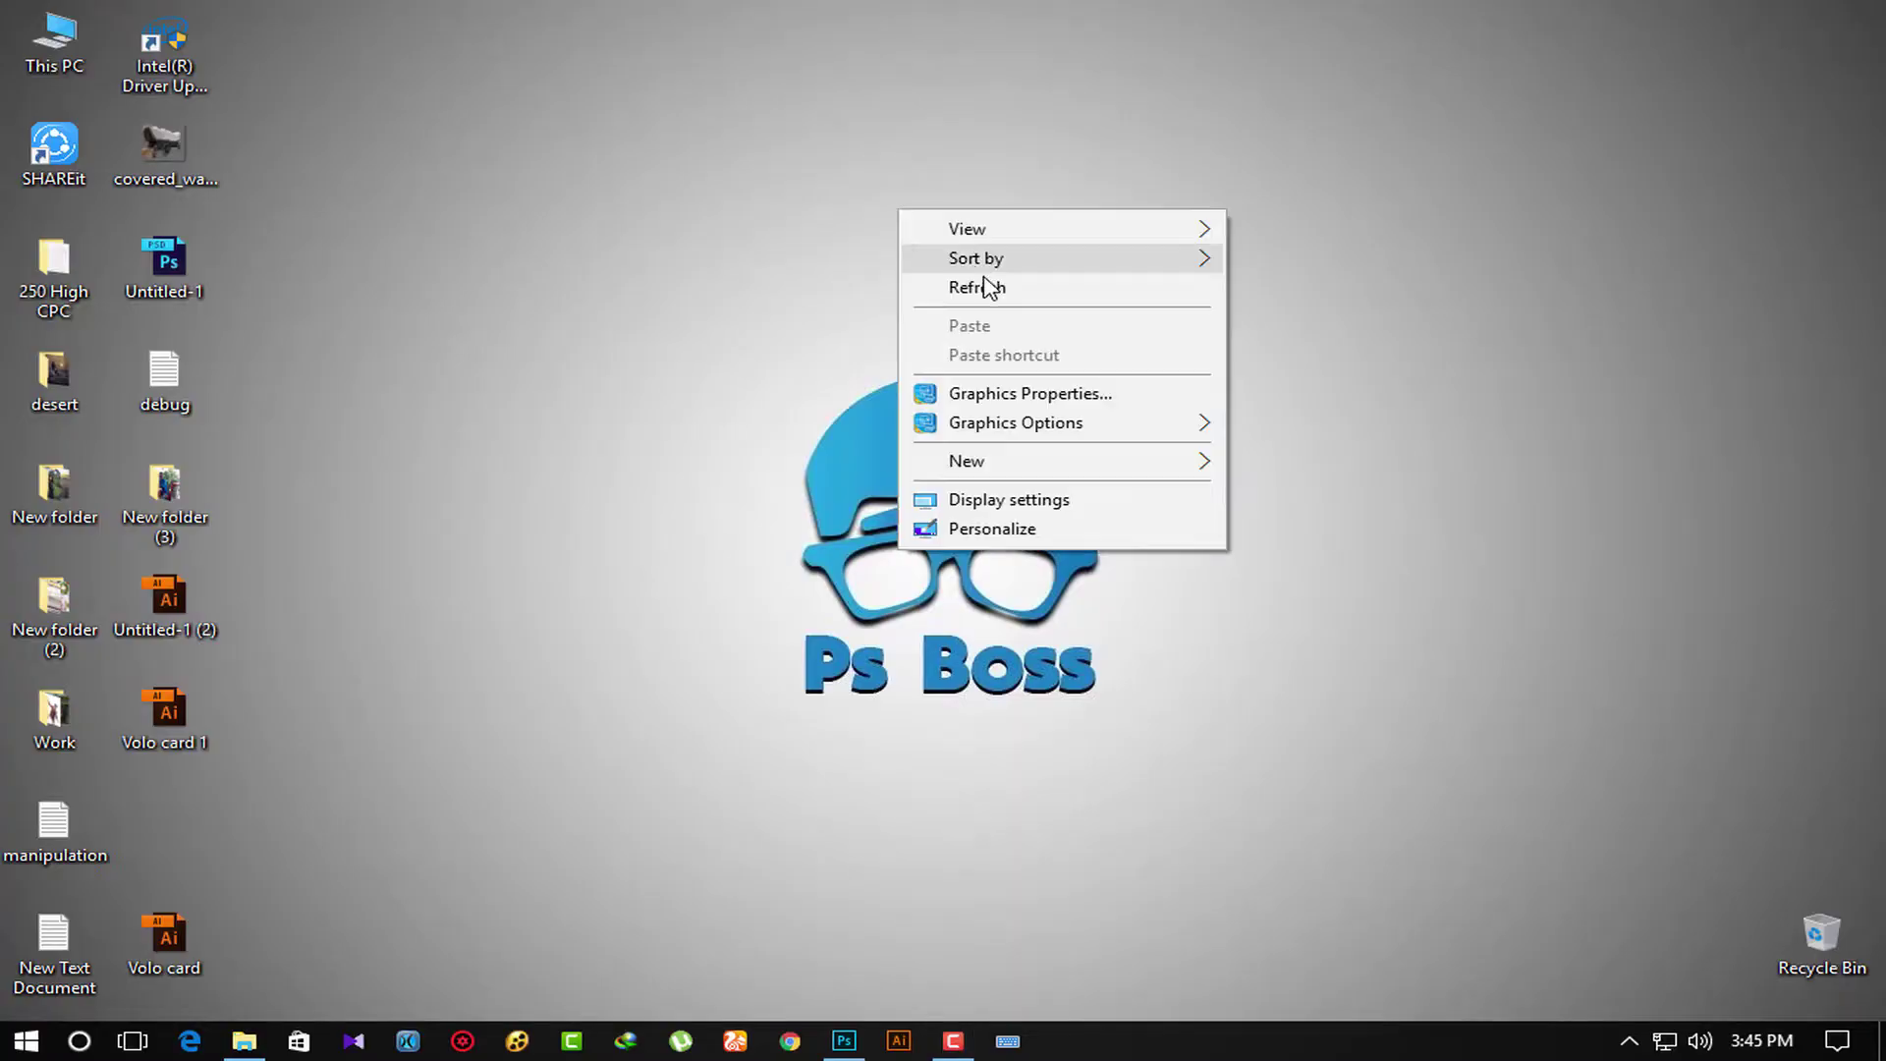
pyautogui.click(985, 286)
pyautogui.rightClick(827, 247)
pyautogui.click(905, 325)
pyautogui.rightClick(844, 302)
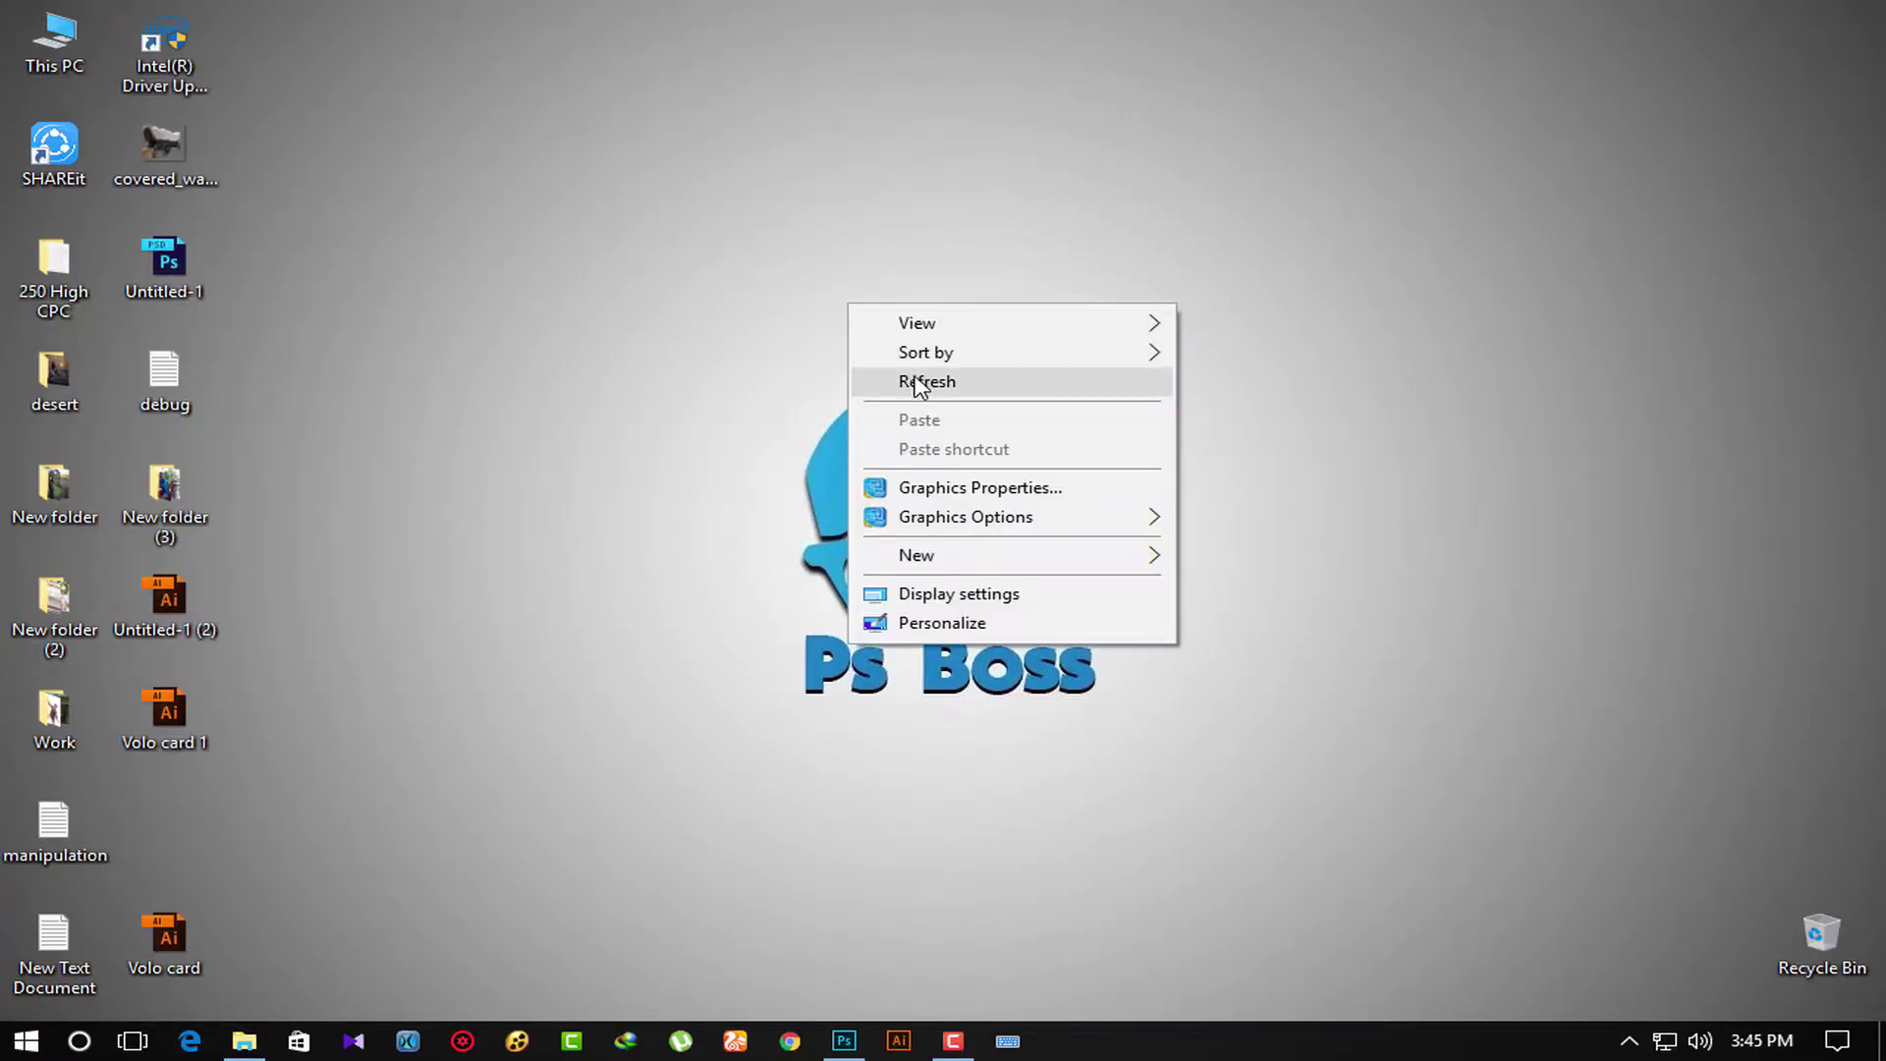
pyautogui.click(887, 379)
pyautogui.rightClick(809, 303)
pyautogui.click(880, 380)
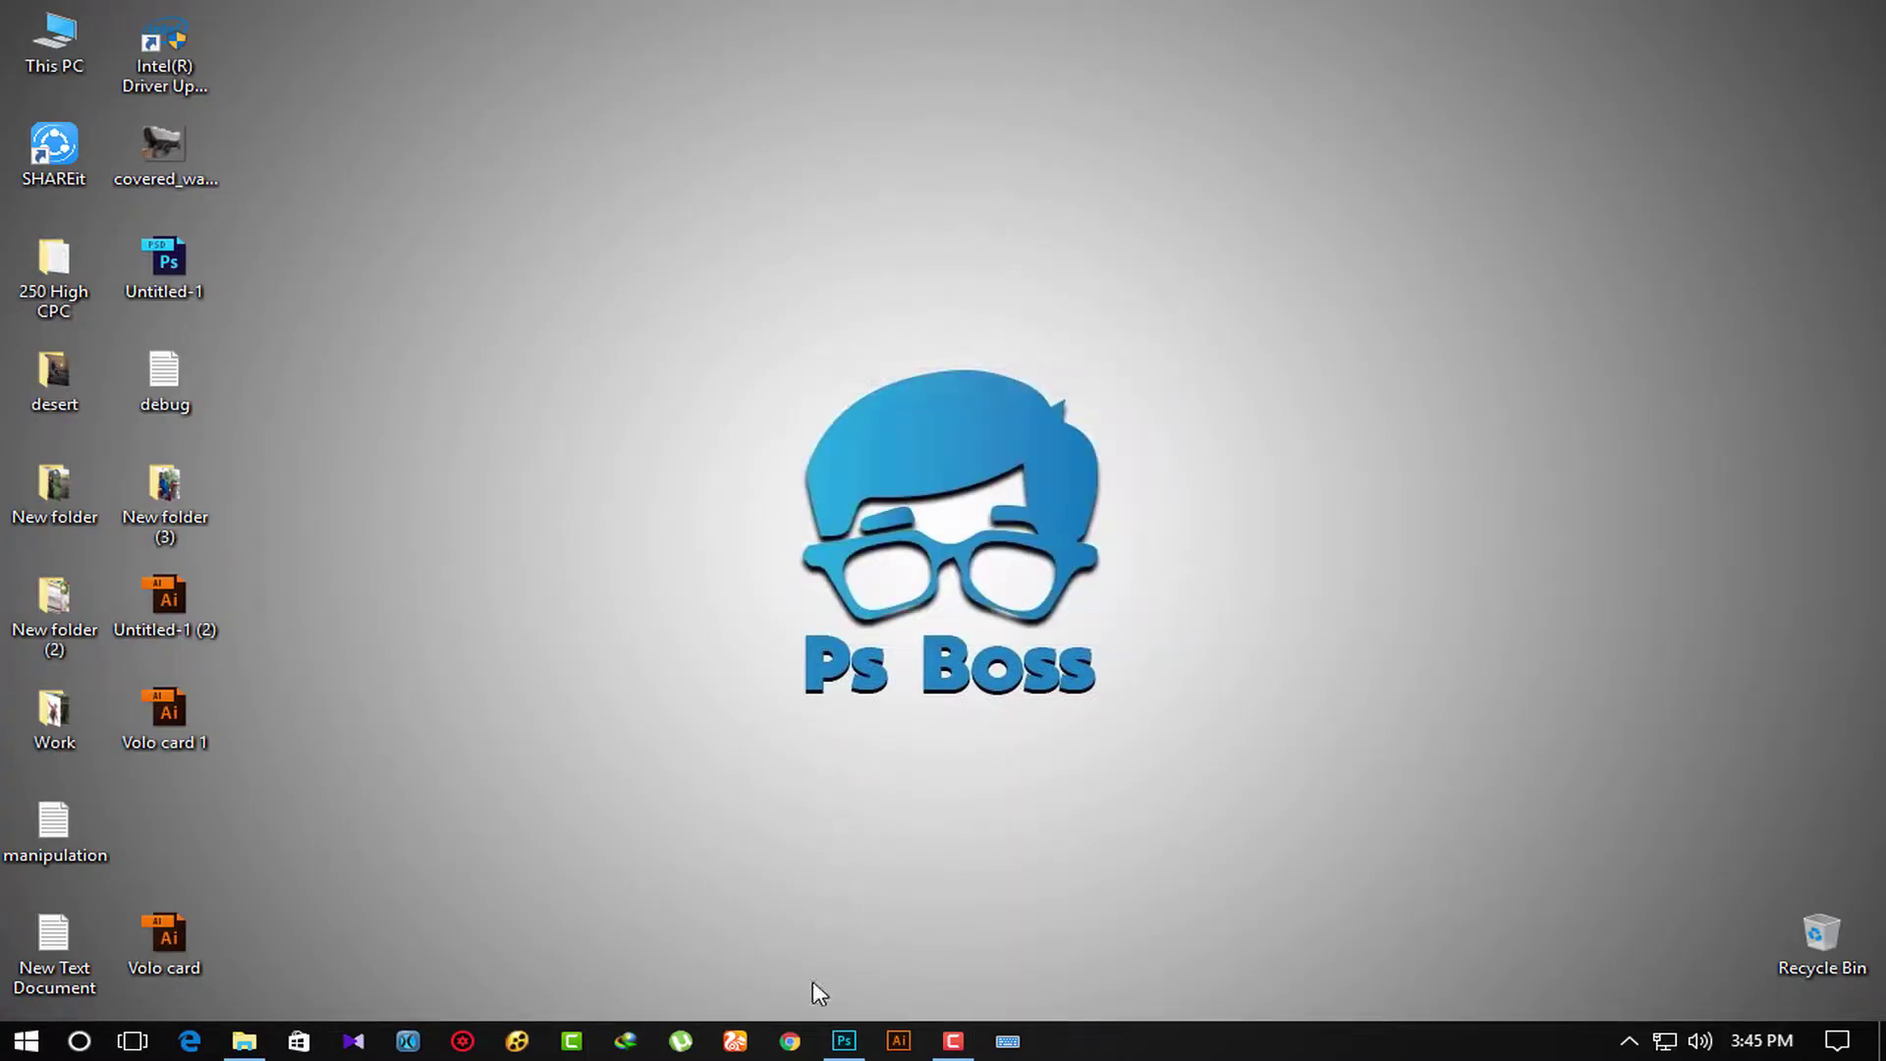
# Drag hazy_buildings from the p46 folder into Photoshop, opening it in Camera Raw.
pyautogui.click(844, 1040)
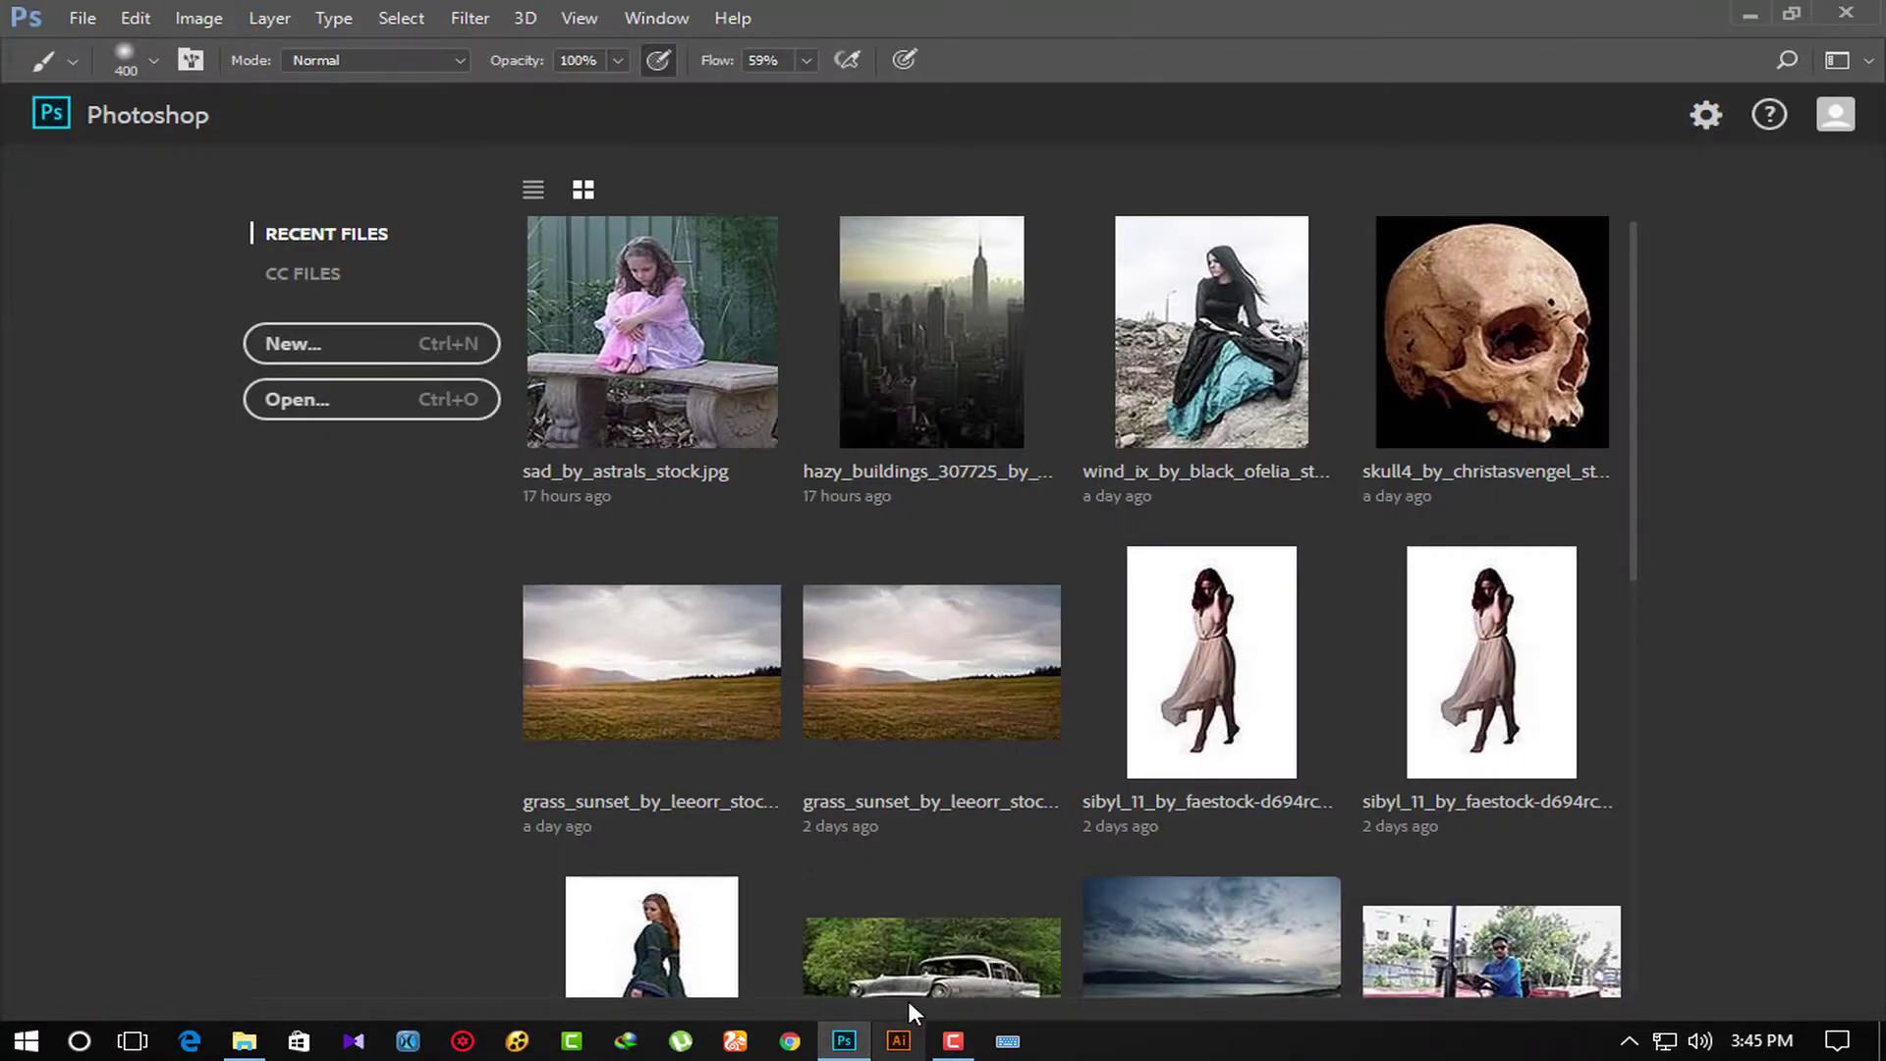
pyautogui.click(245, 1041)
pyautogui.moveTo(330, 182); pyautogui.dragTo(847, 1022)
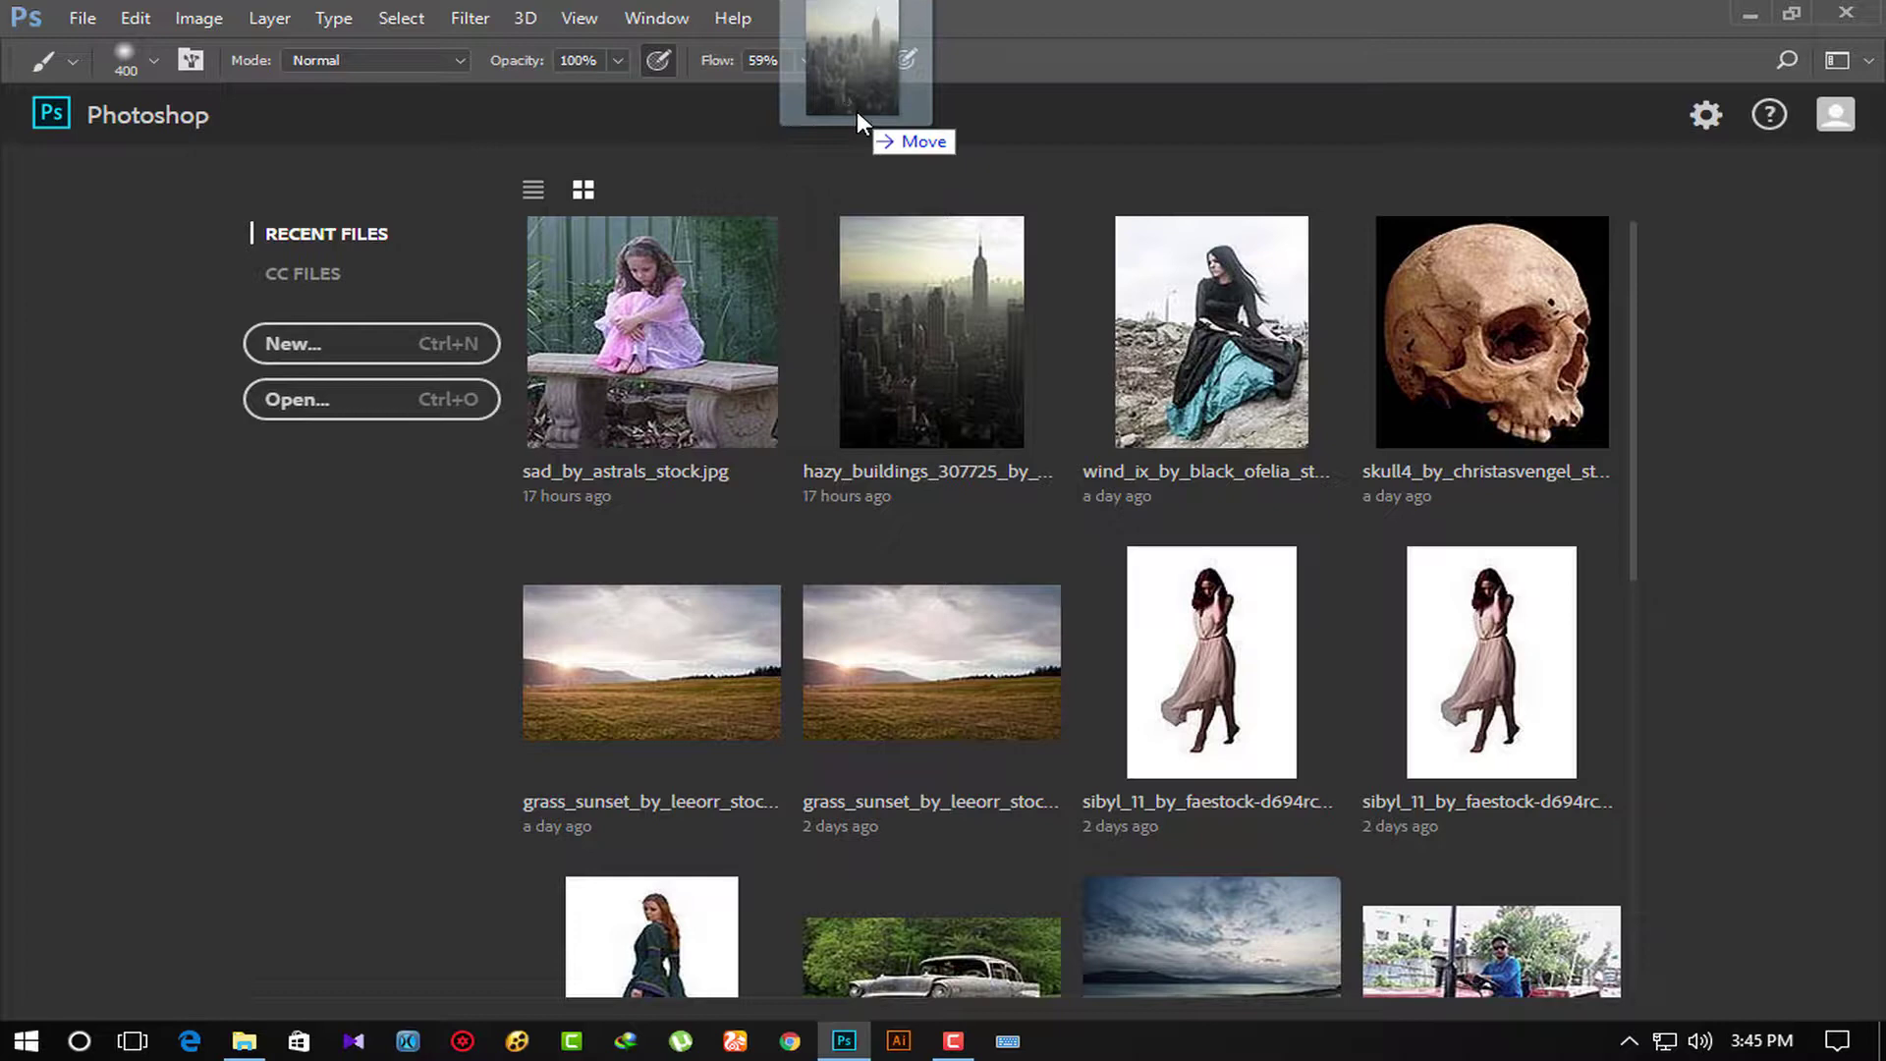
pyautogui.moveTo(846, 1019); pyautogui.dragTo(858, 120)
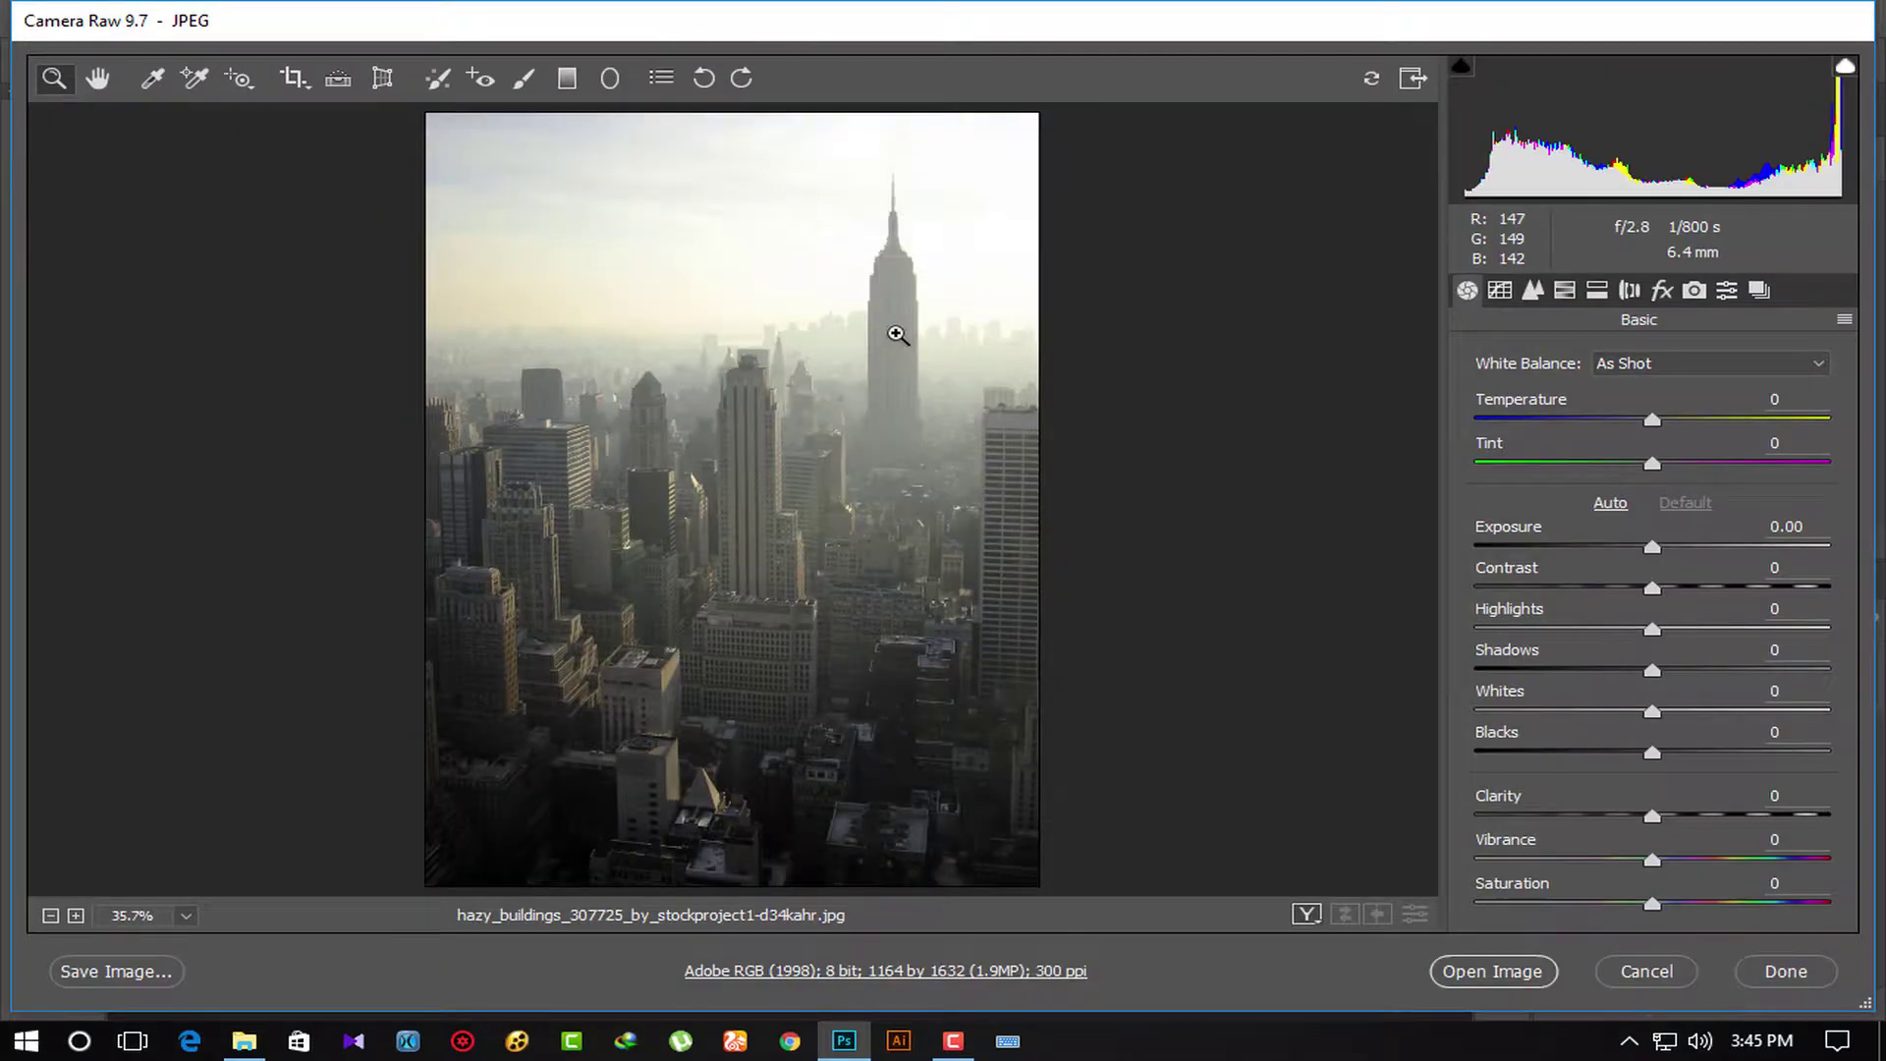
# Lower the skyline photo's exposure to -0.70 in Camera Raw and open it.
pyautogui.click(1654, 550)
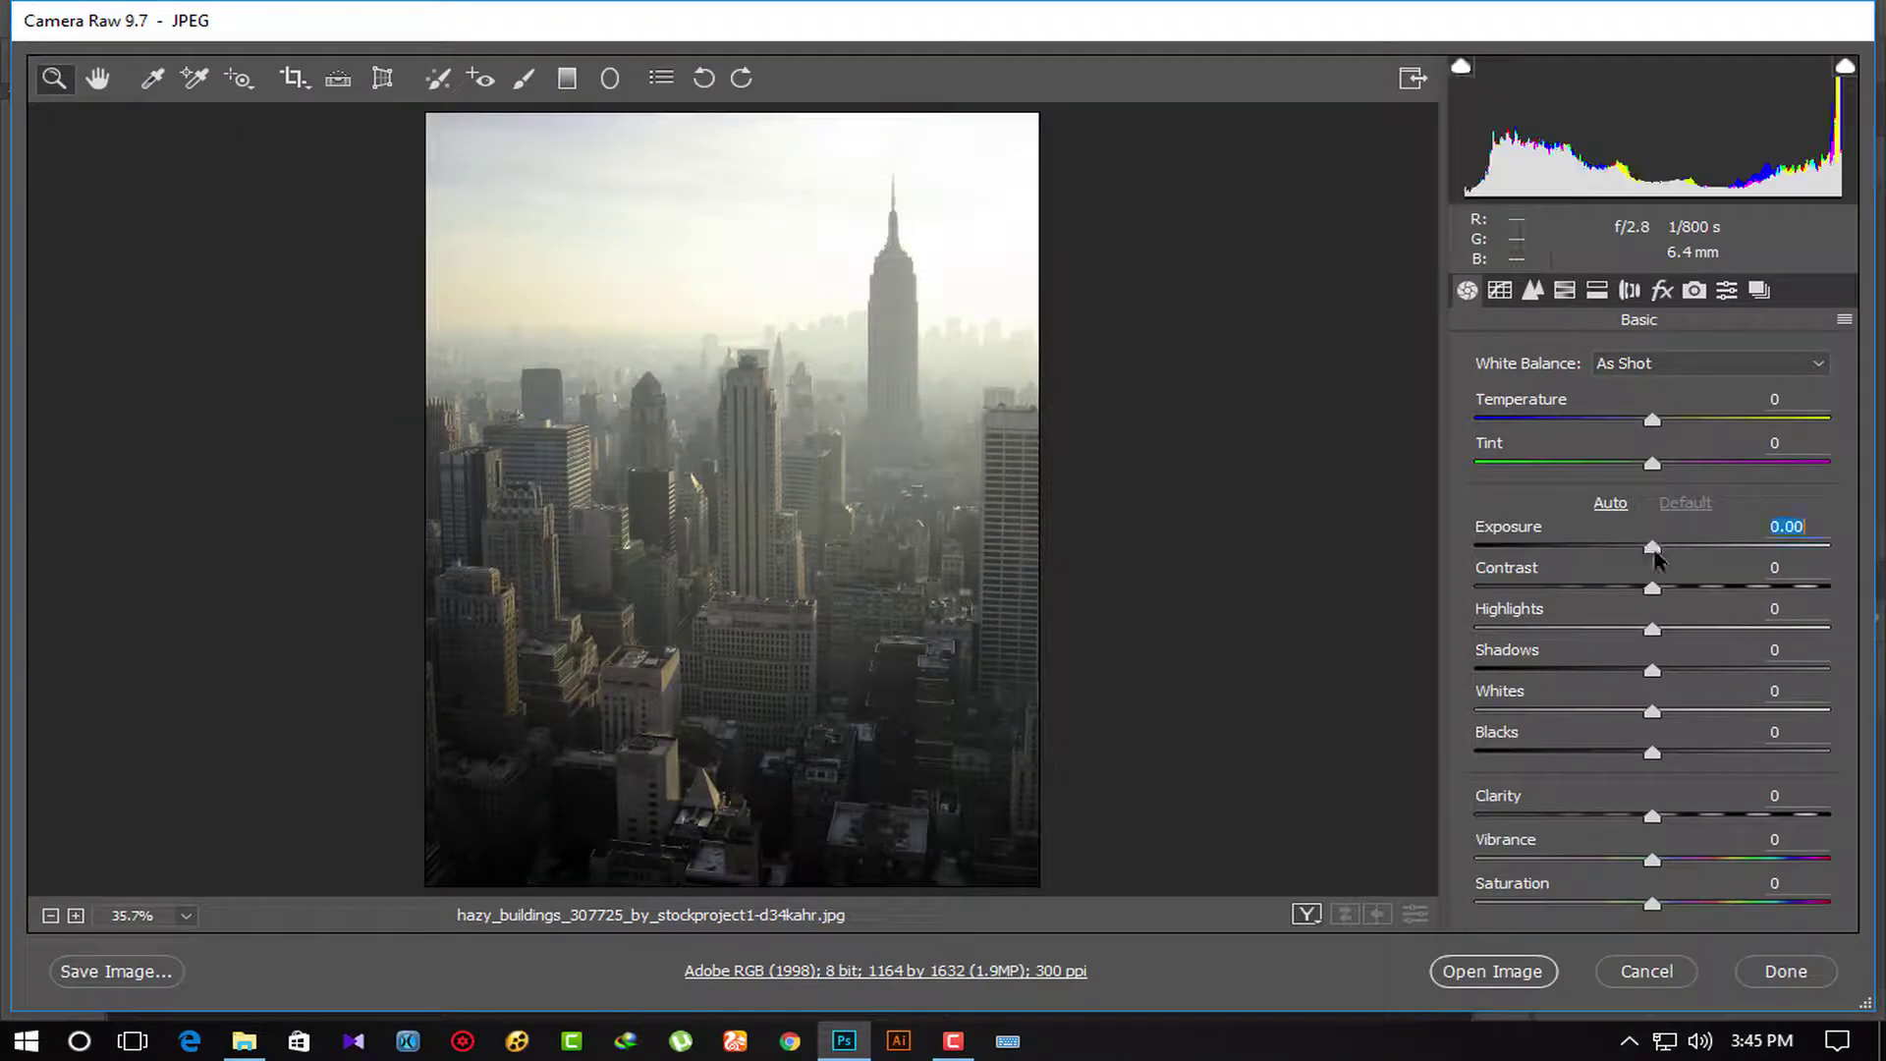
pyautogui.moveTo(1653, 550); pyautogui.dragTo(1627, 550)
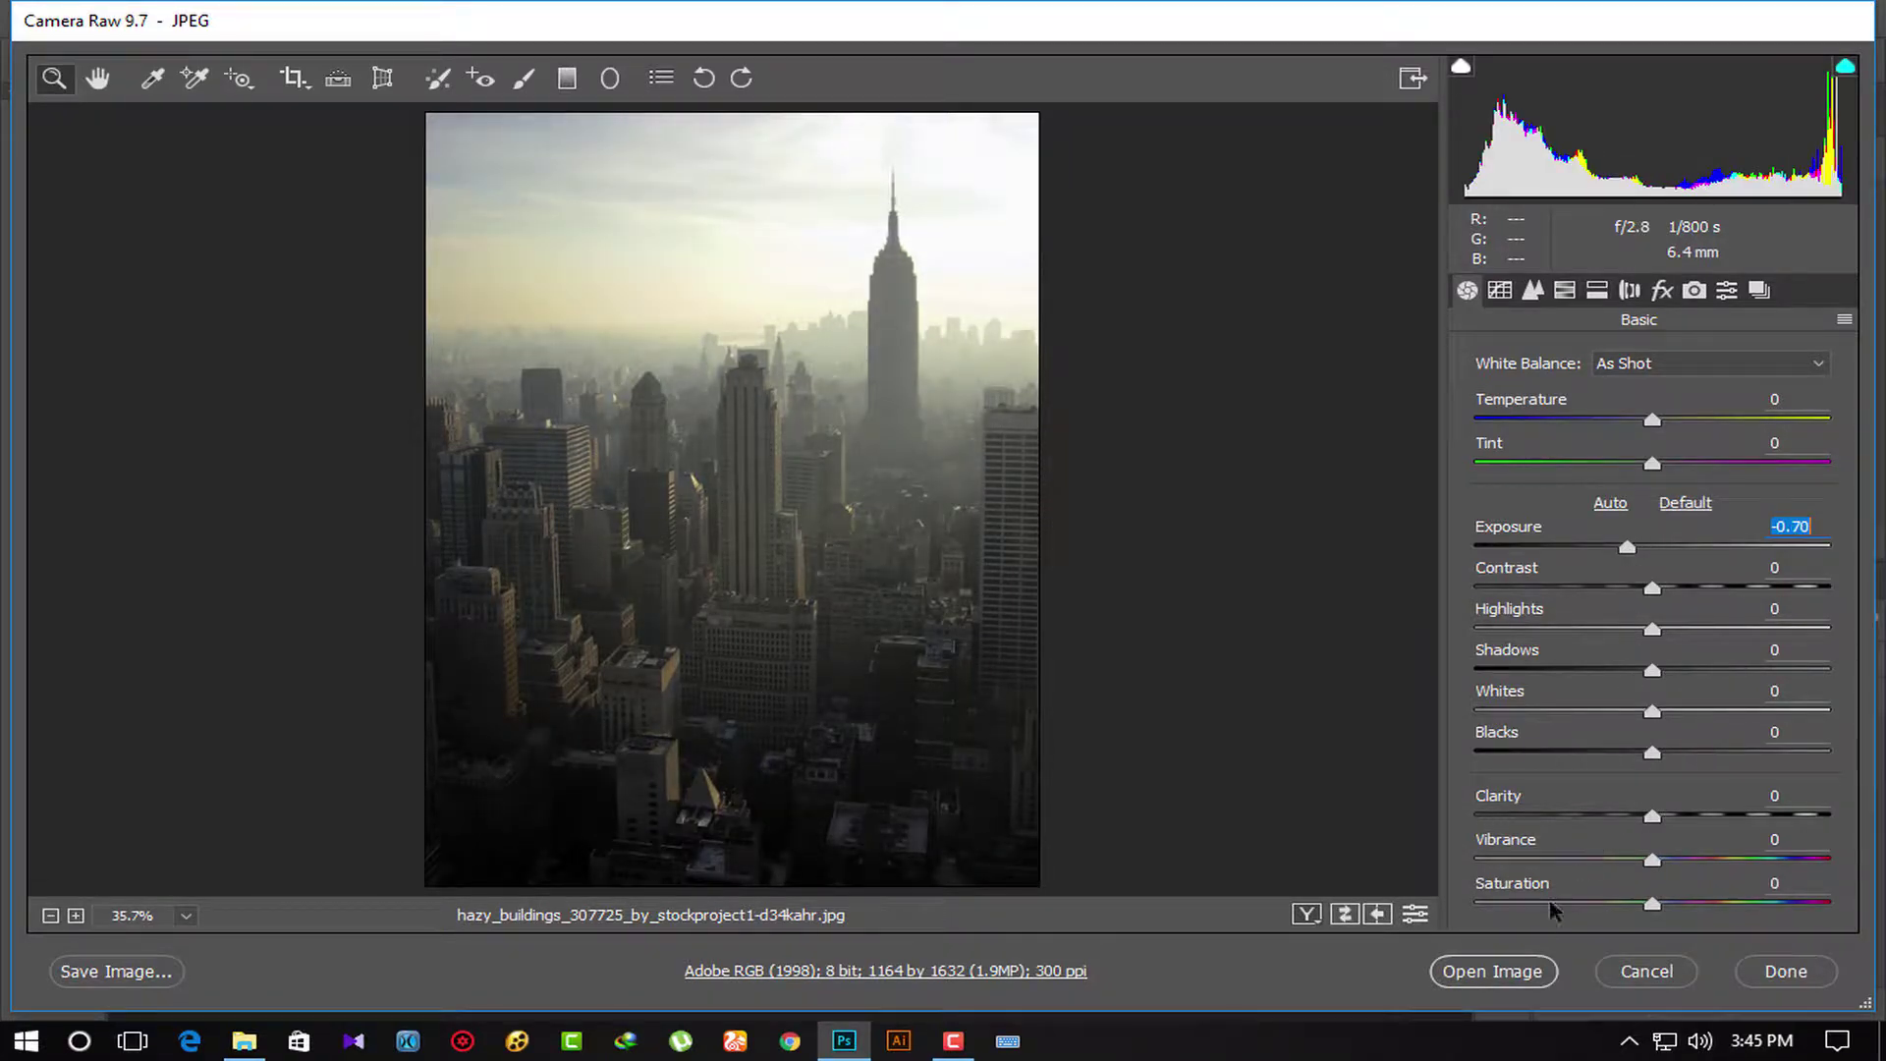
pyautogui.click(1502, 976)
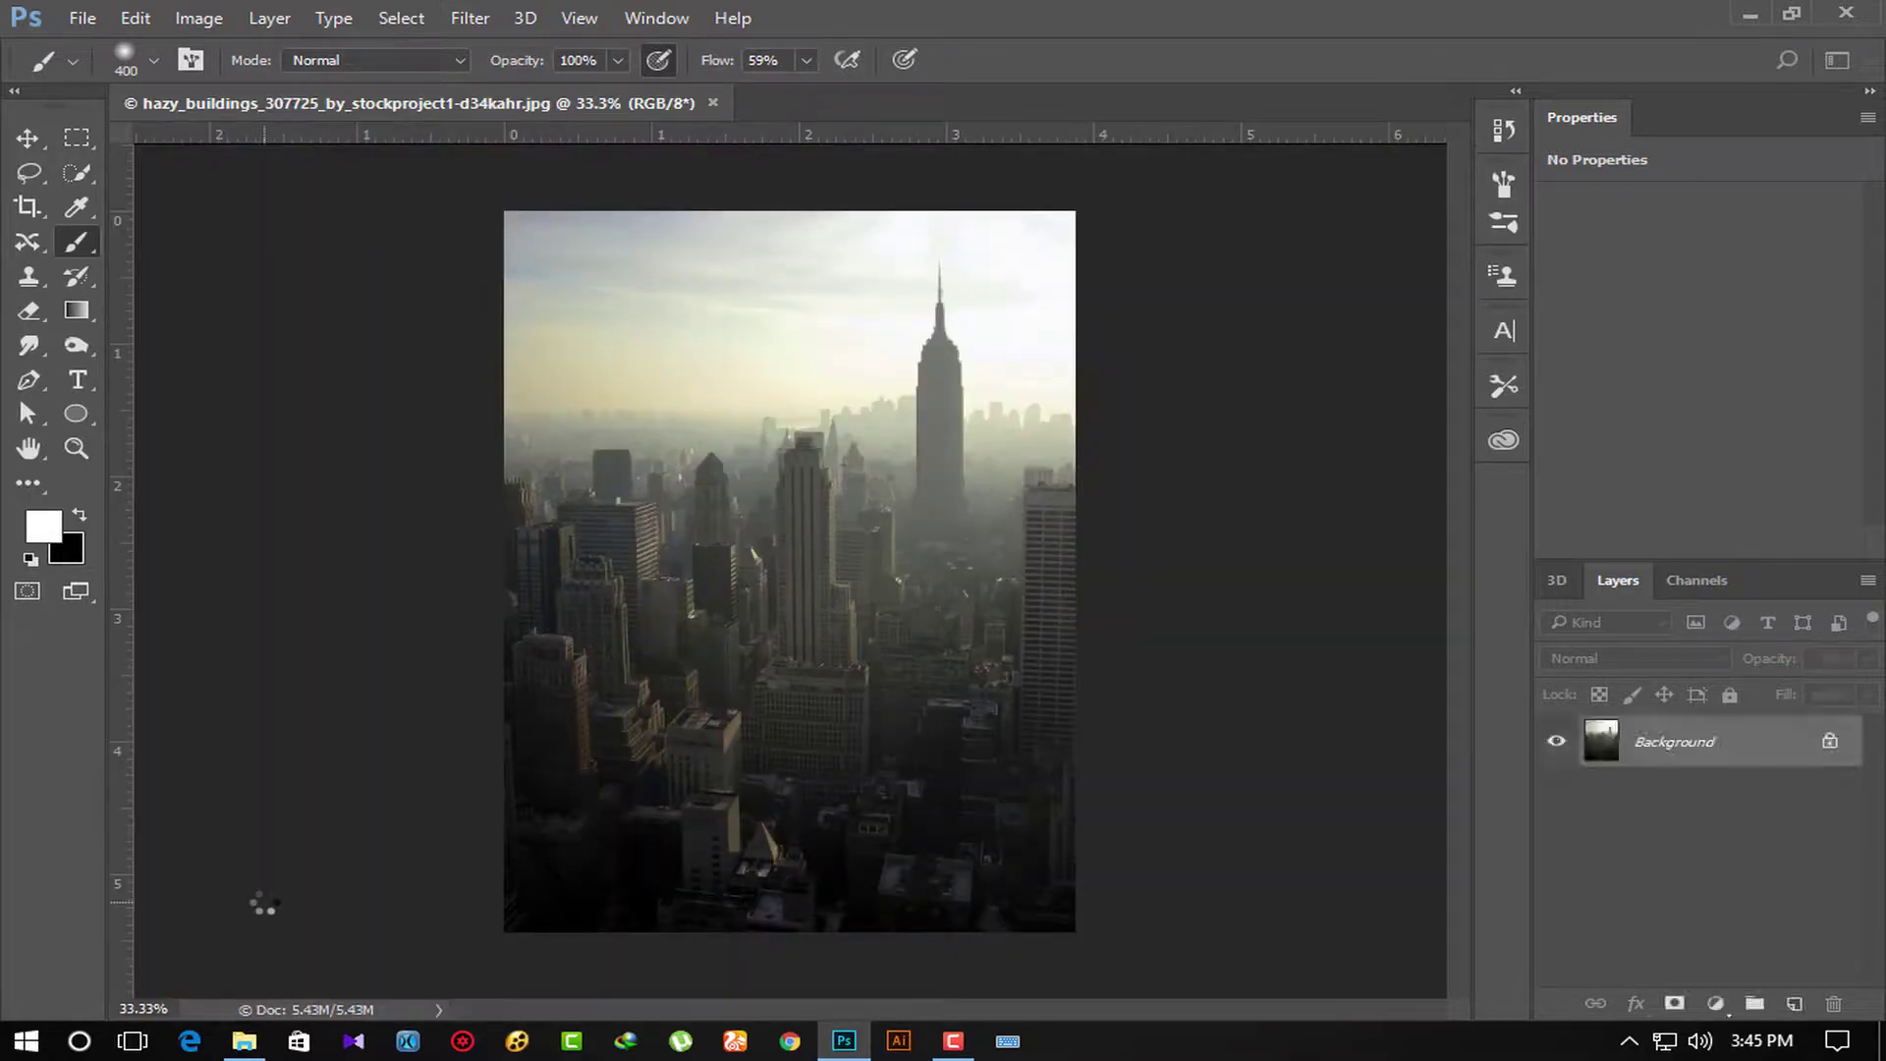
# Bring sad_by_astrals_stock from the p46 folder into Photoshop through Camera Raw.
pyautogui.click(244, 1040)
pyautogui.moveTo(486, 197)
pyautogui.mouseDown()
pyautogui.moveTo(784, 970)
pyautogui.moveTo(986, 106)
pyautogui.mouseUp()
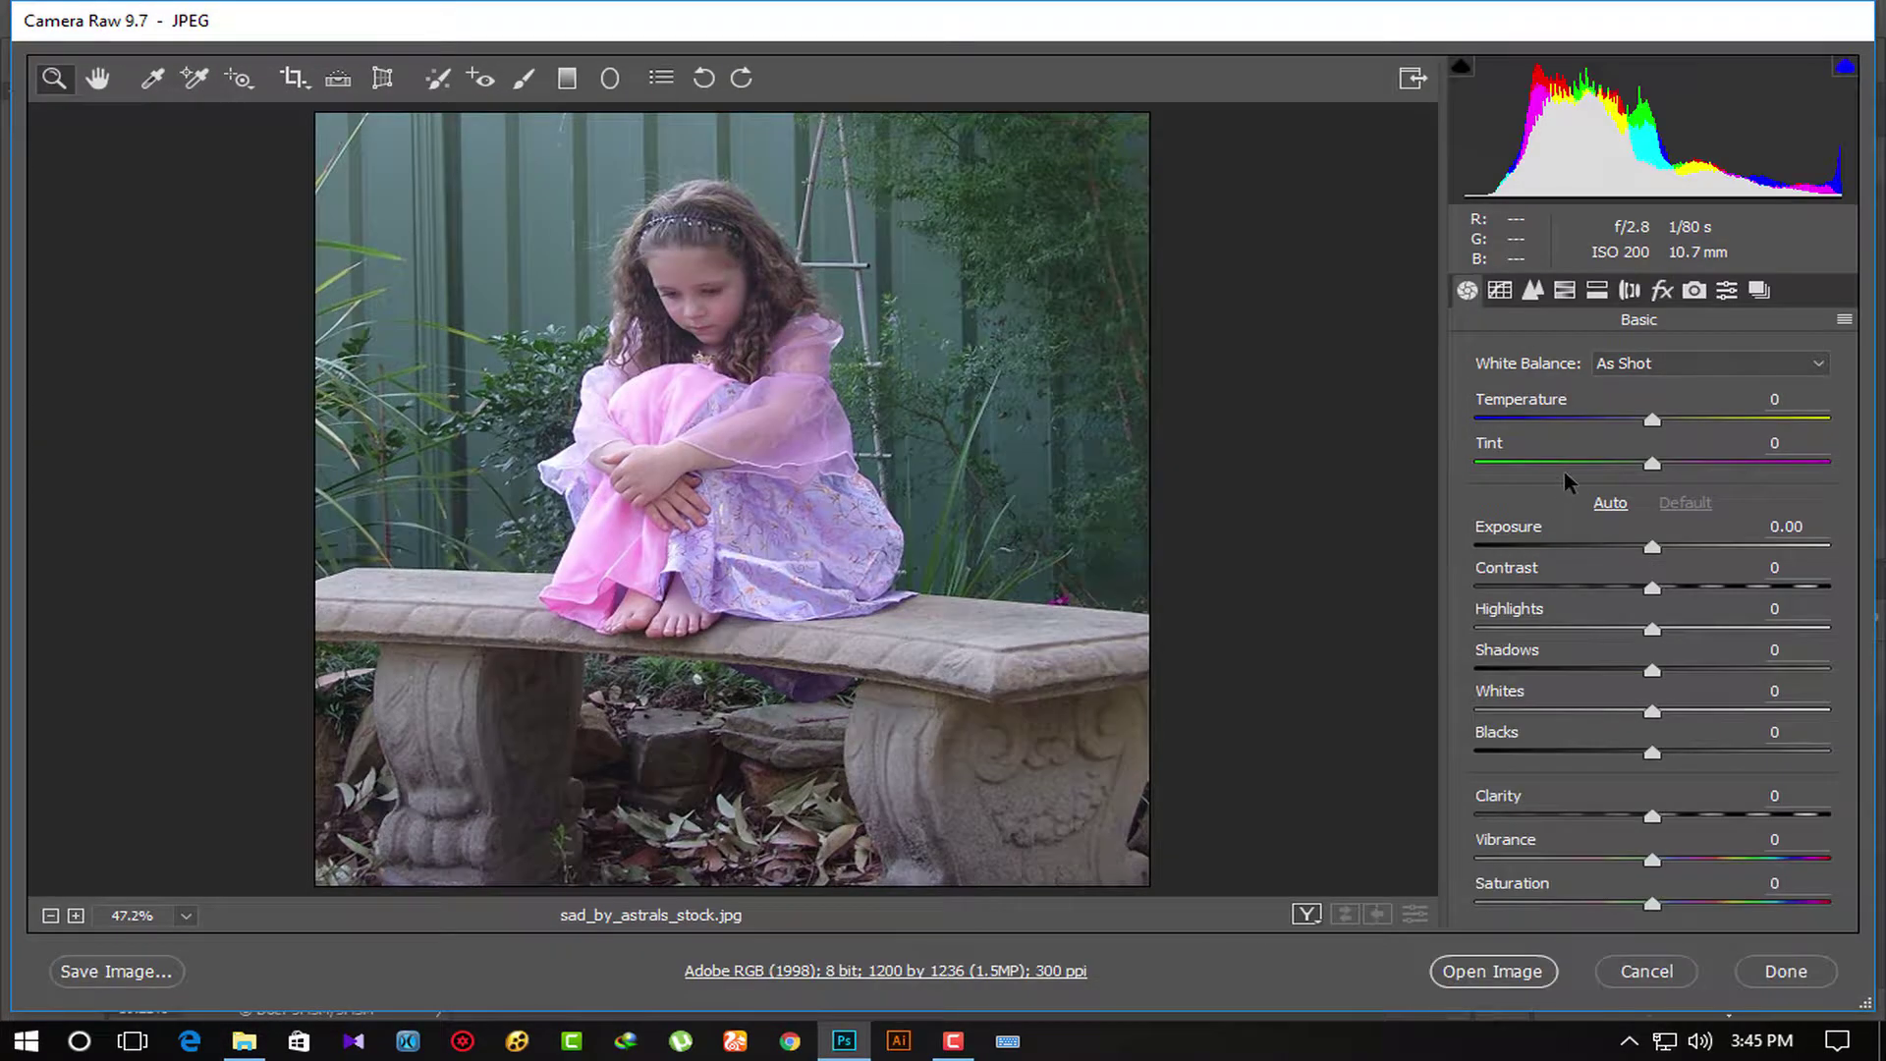
pyautogui.click(1496, 972)
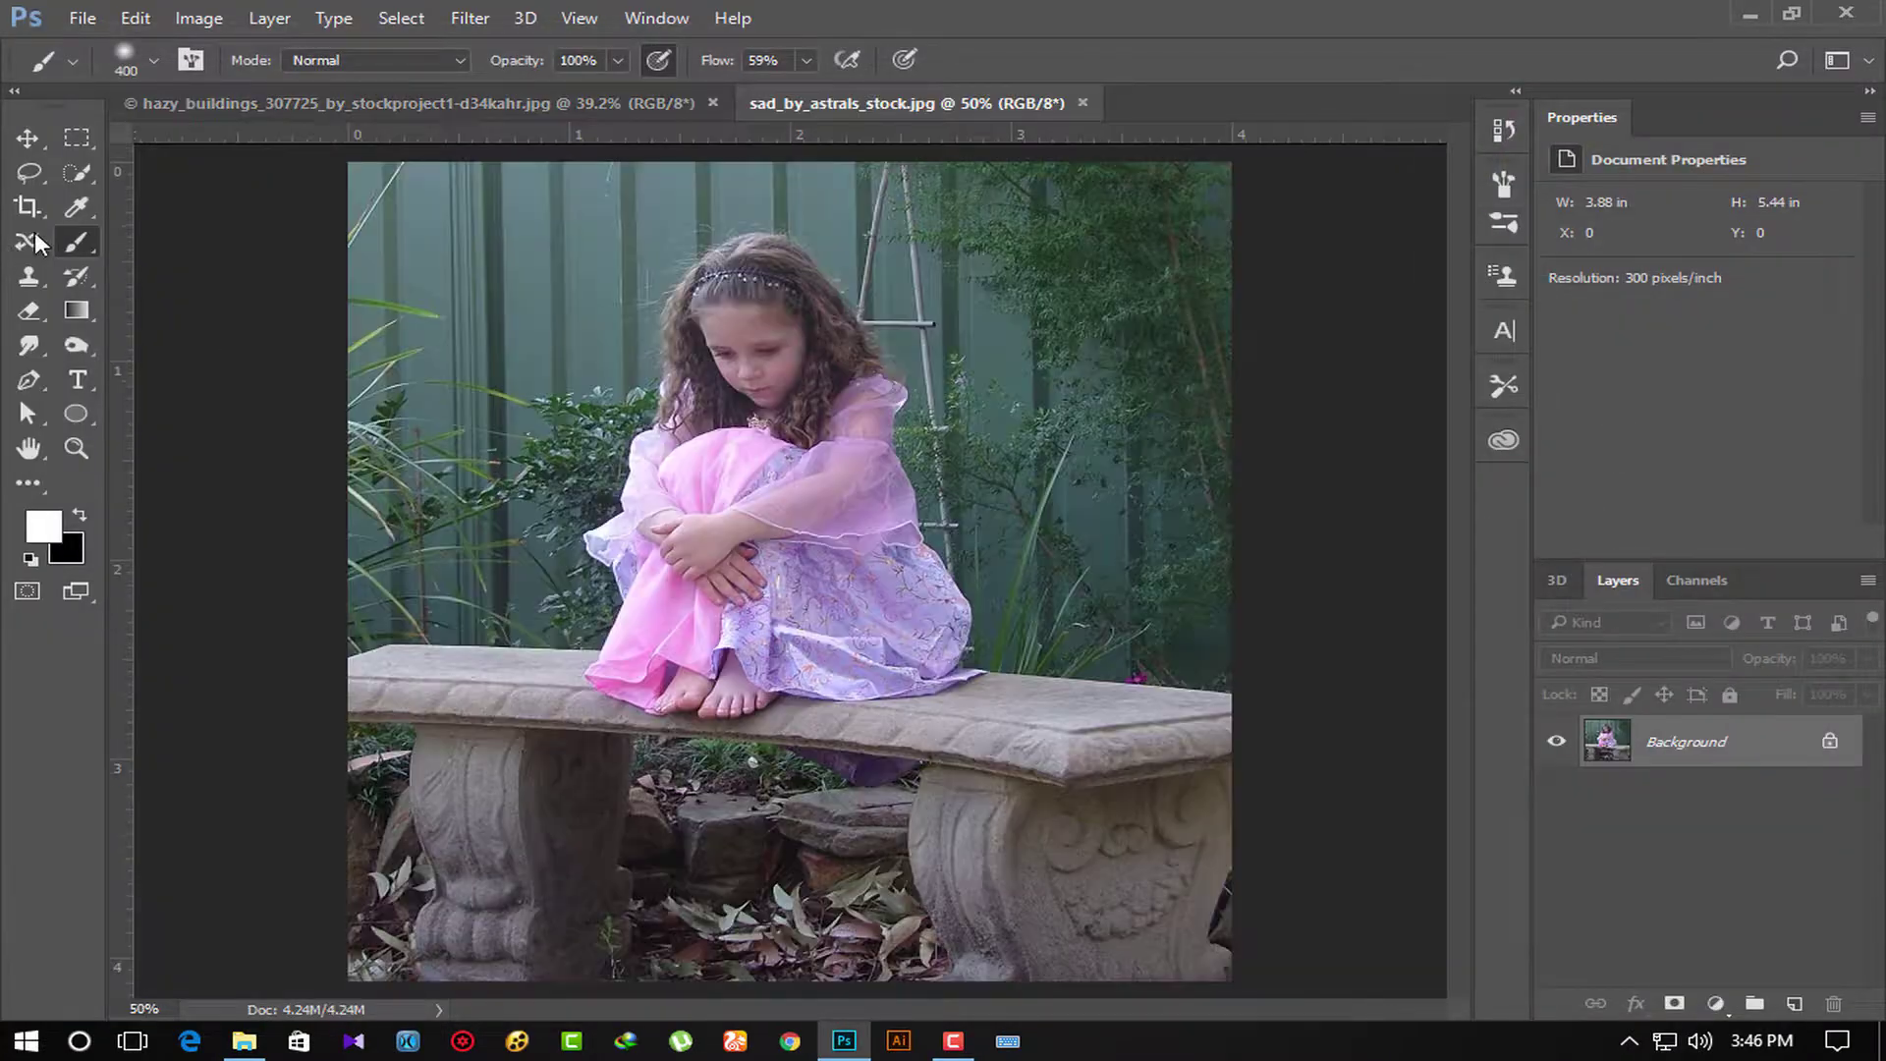
# Quick-select the girl's hair, face and shoulder ruffle, excluding the ladder and shrub.
pyautogui.click(91, 163)
pyautogui.keyDown('alt'); pyautogui.scroll(2, 823, 421); pyautogui.keyUp('alt')
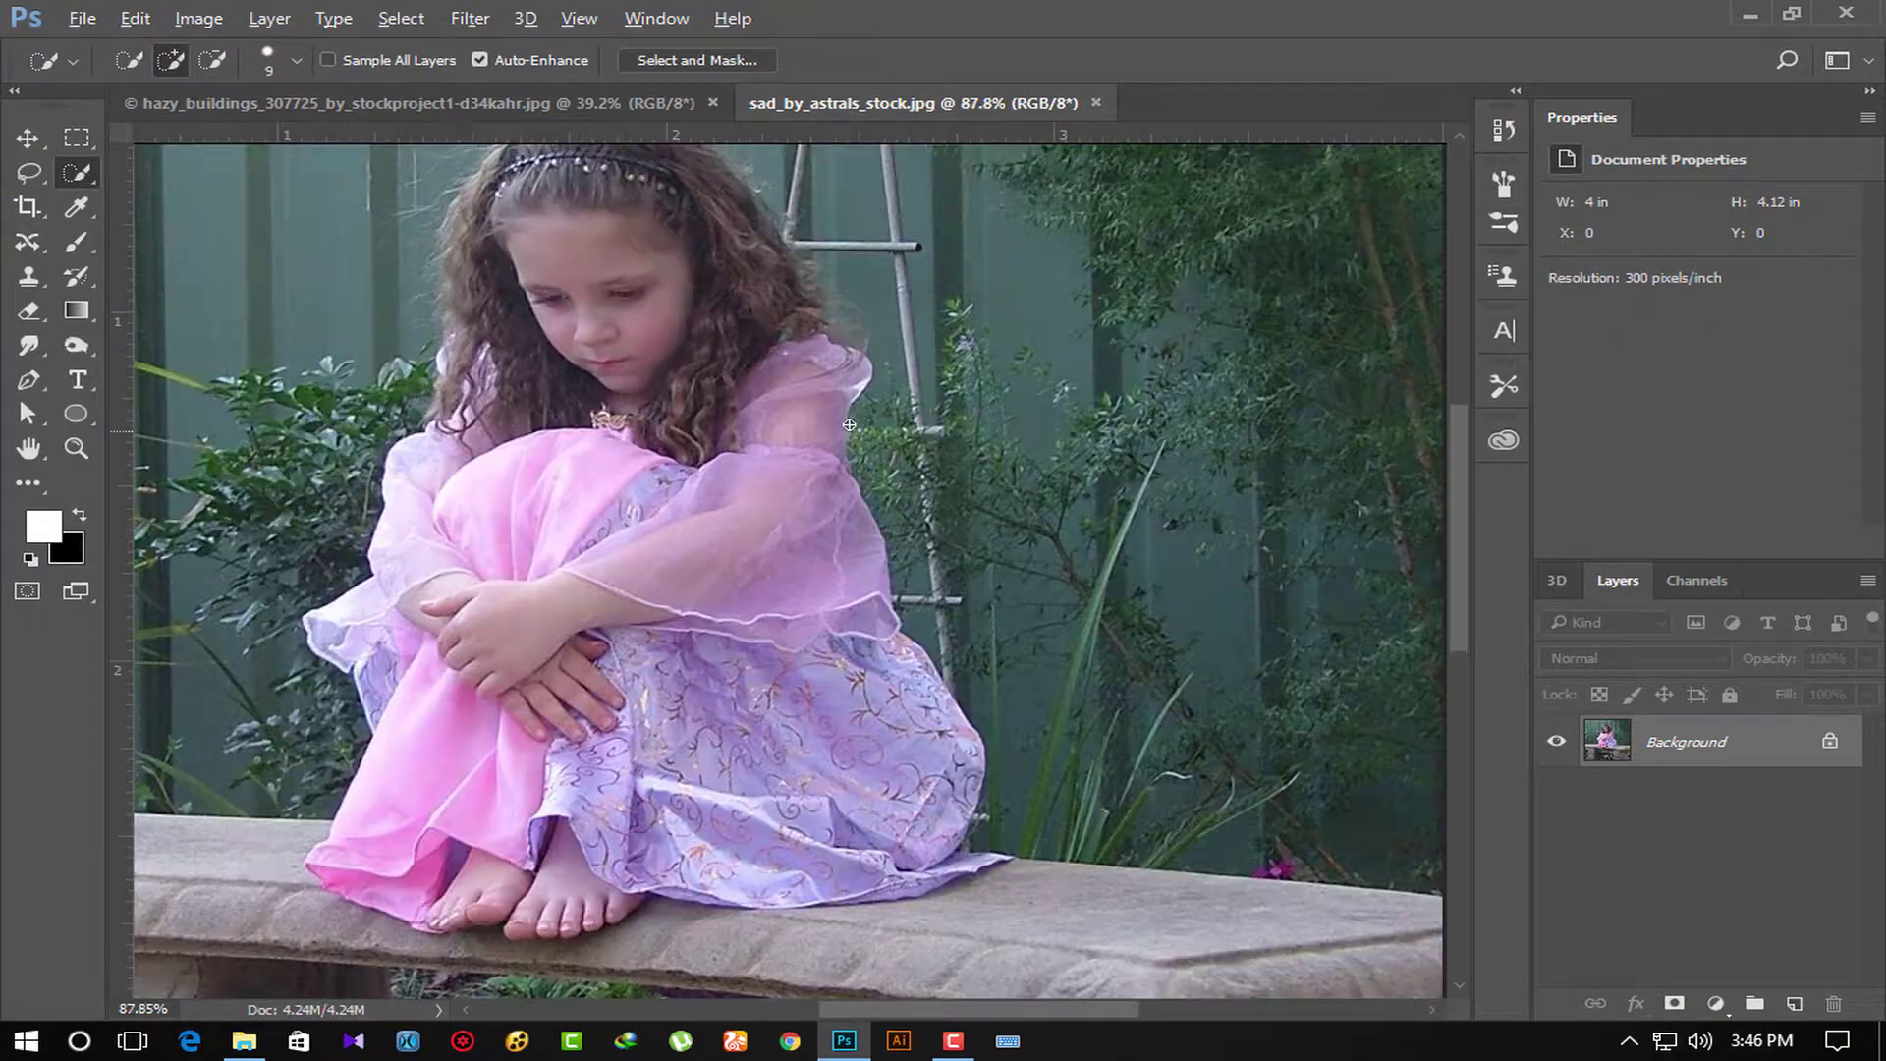
pyautogui.keyDown('alt'); pyautogui.scroll(2, 823, 420); pyautogui.keyUp('alt')
pyautogui.keyDown('alt'); pyautogui.scroll(-3, 823, 420); pyautogui.keyUp('alt')
pyautogui.keyDown('alt'); pyautogui.scroll(4, 615, 303); pyautogui.keyUp('alt')
pyautogui.scroll(3, 615, 304)
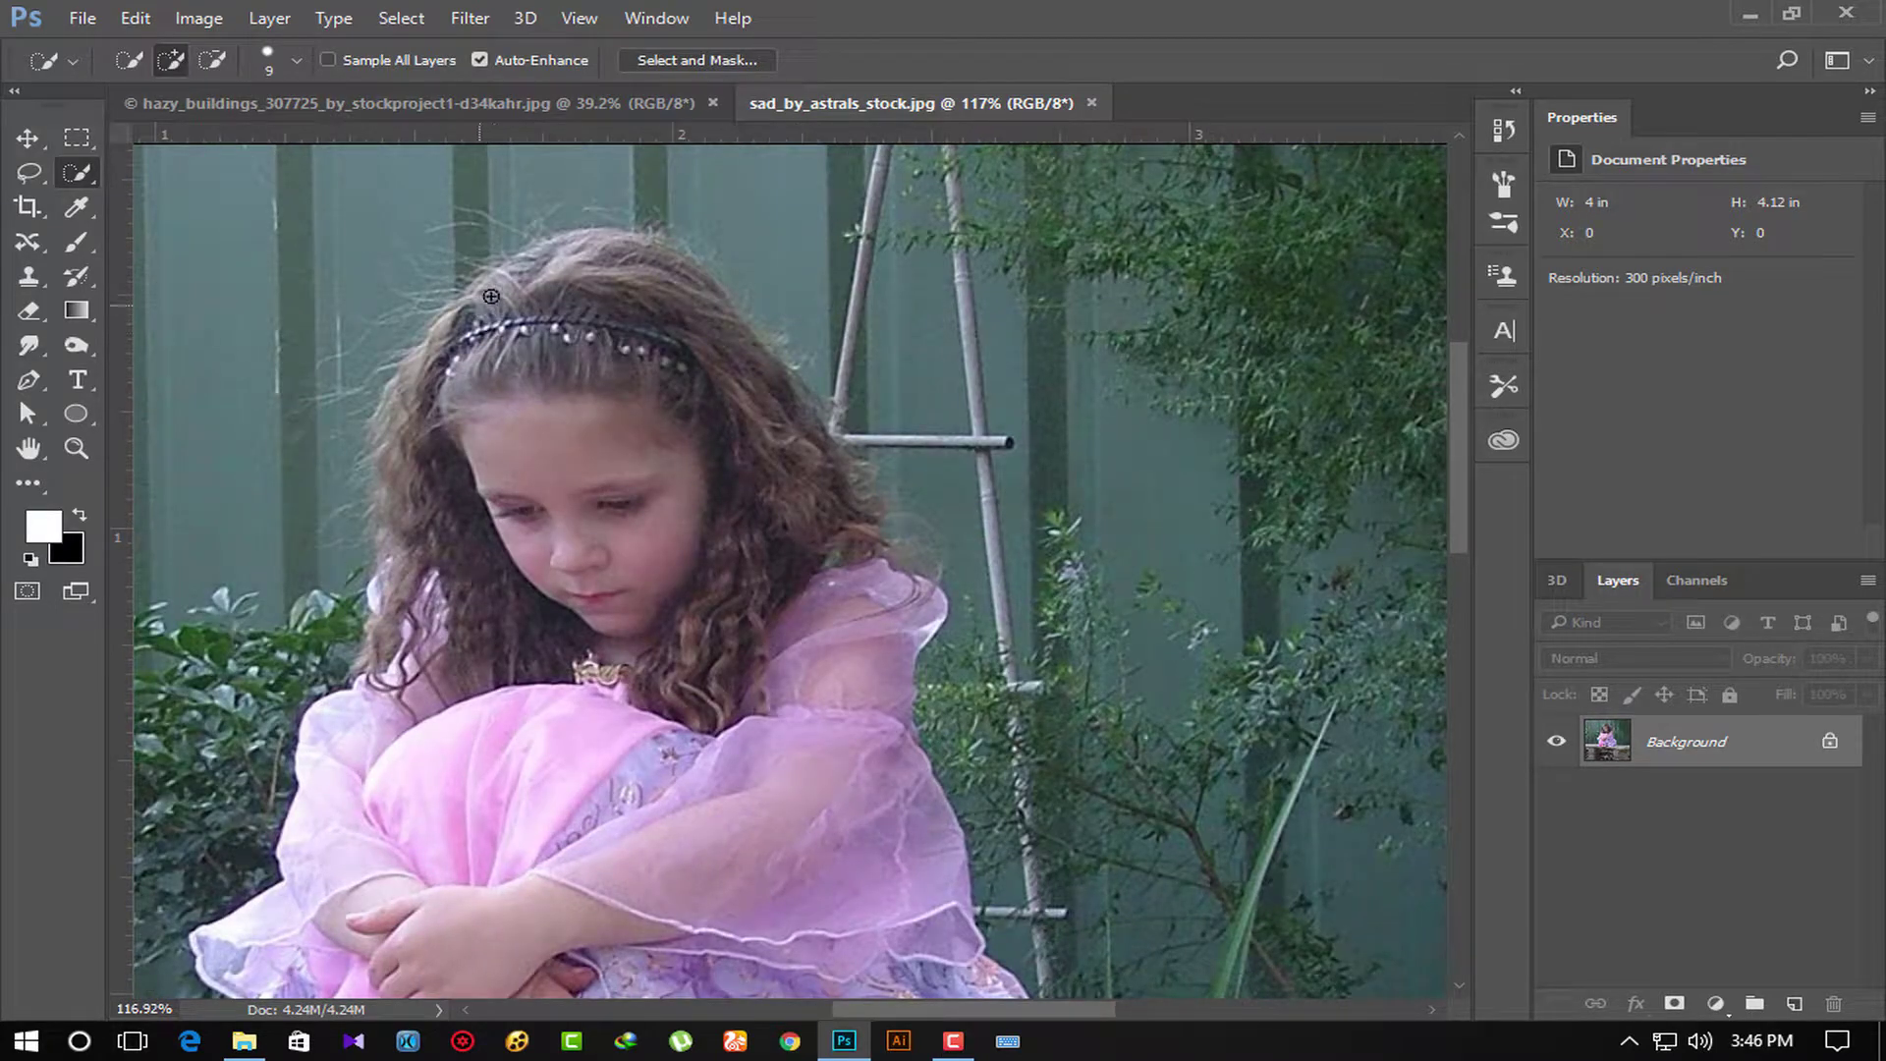
pyautogui.moveTo(491, 296); pyautogui.dragTo(825, 515)
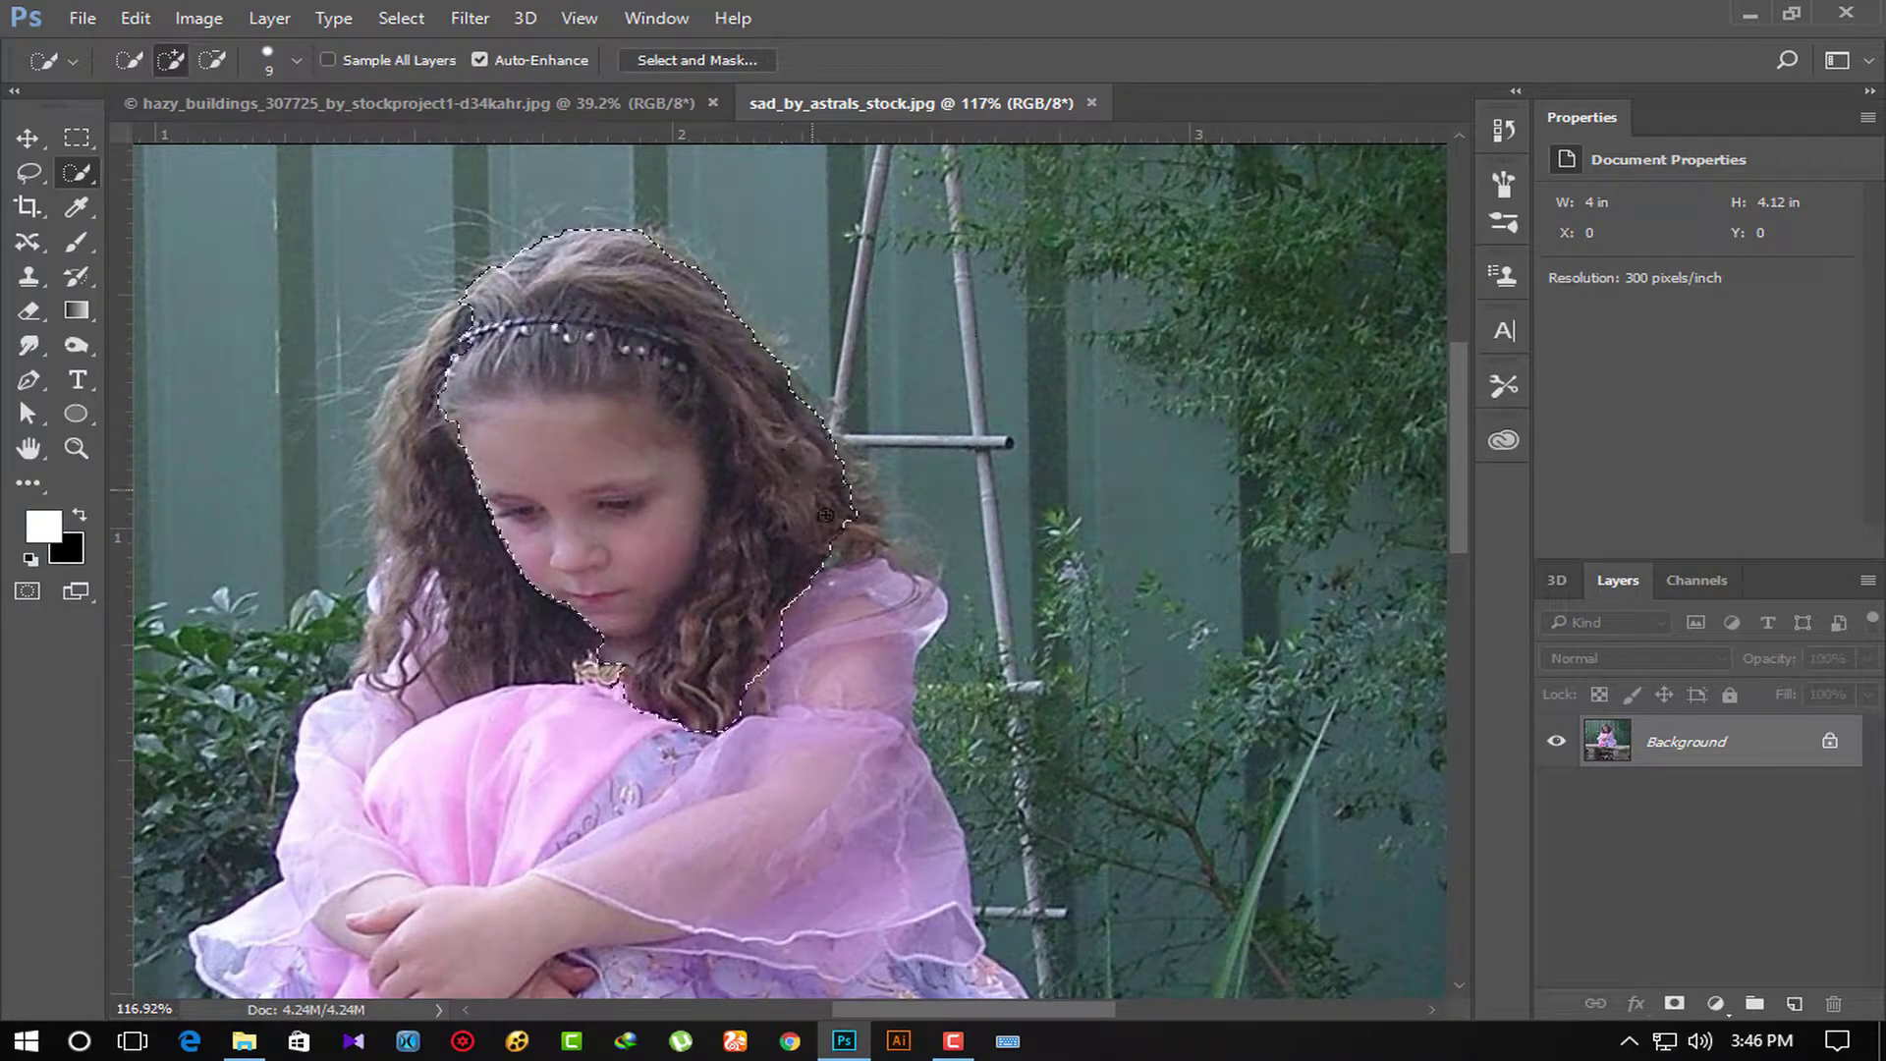
pyautogui.moveTo(825, 515); pyautogui.dragTo(891, 645)
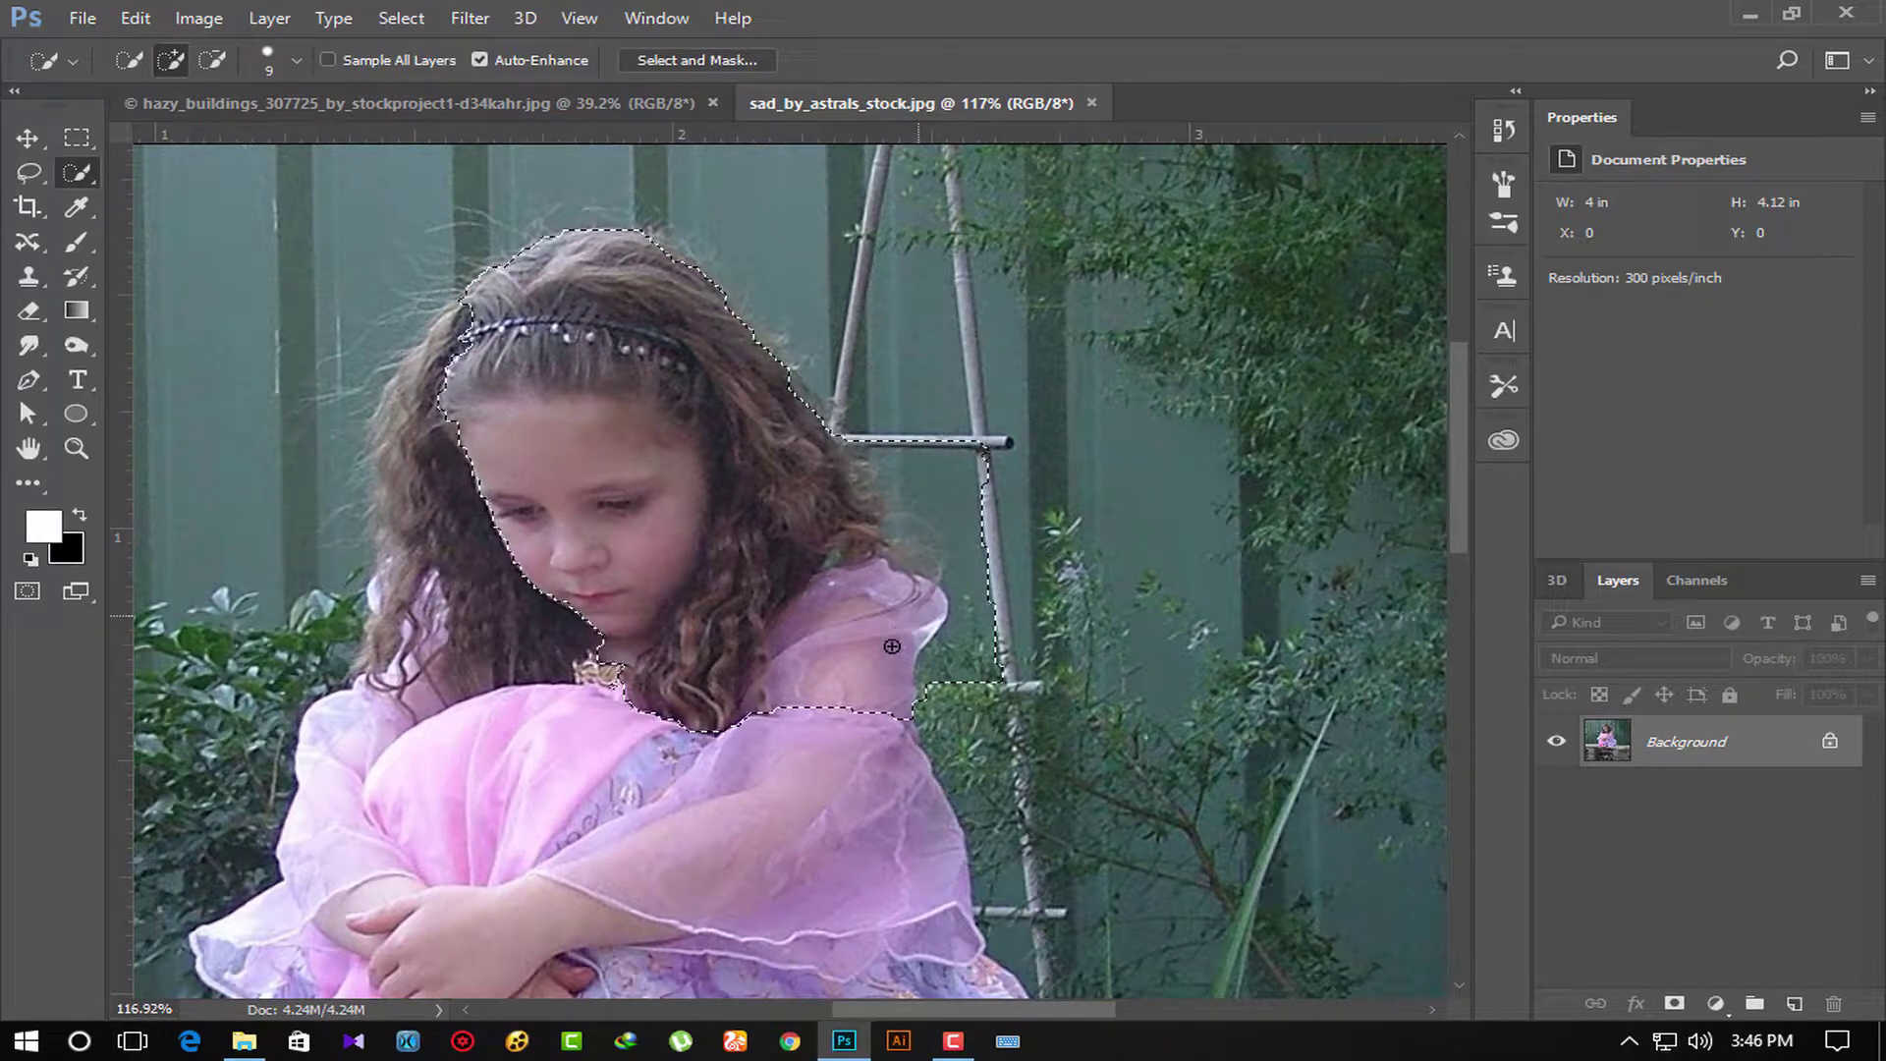
pyautogui.click(212, 60)
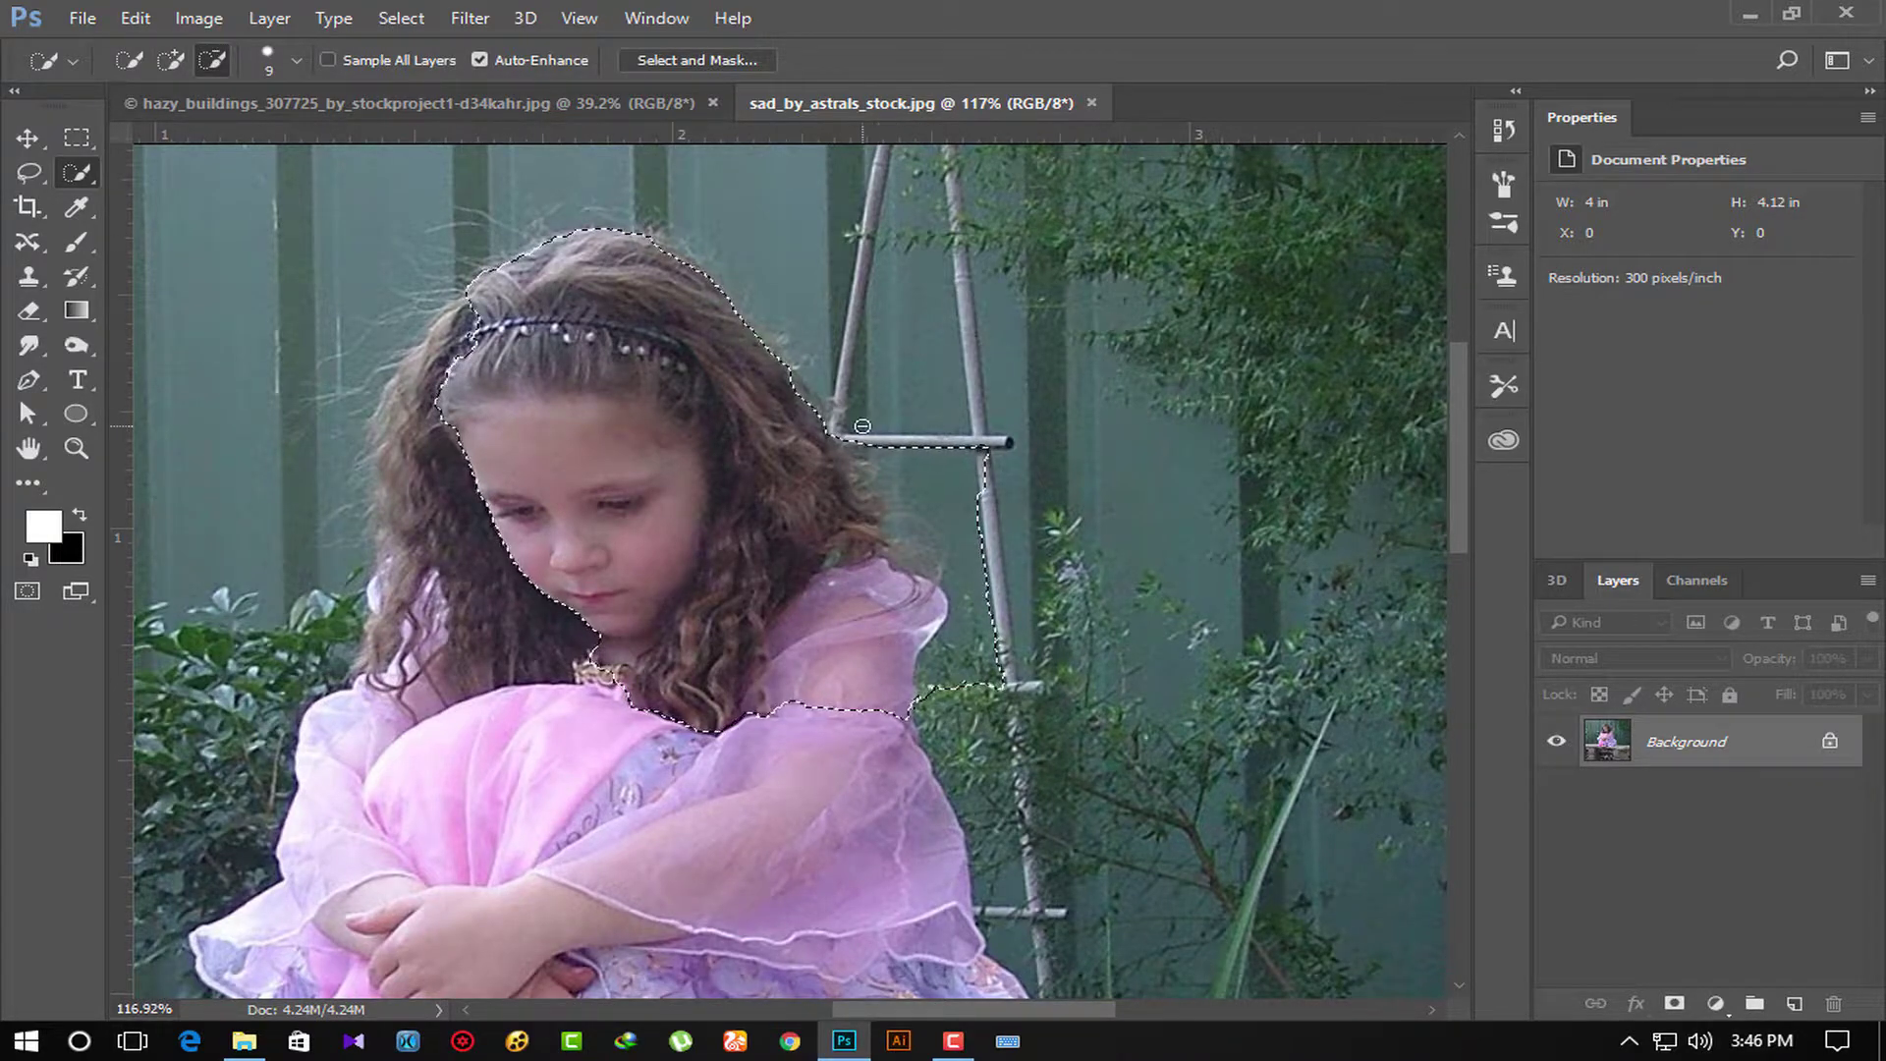
pyautogui.moveTo(863, 426); pyautogui.dragTo(931, 511)
pyautogui.moveTo(976, 592)
pyautogui.mouseDown()
pyautogui.moveTo(944, 688)
pyautogui.moveTo(1002, 680)
pyautogui.mouseUp()
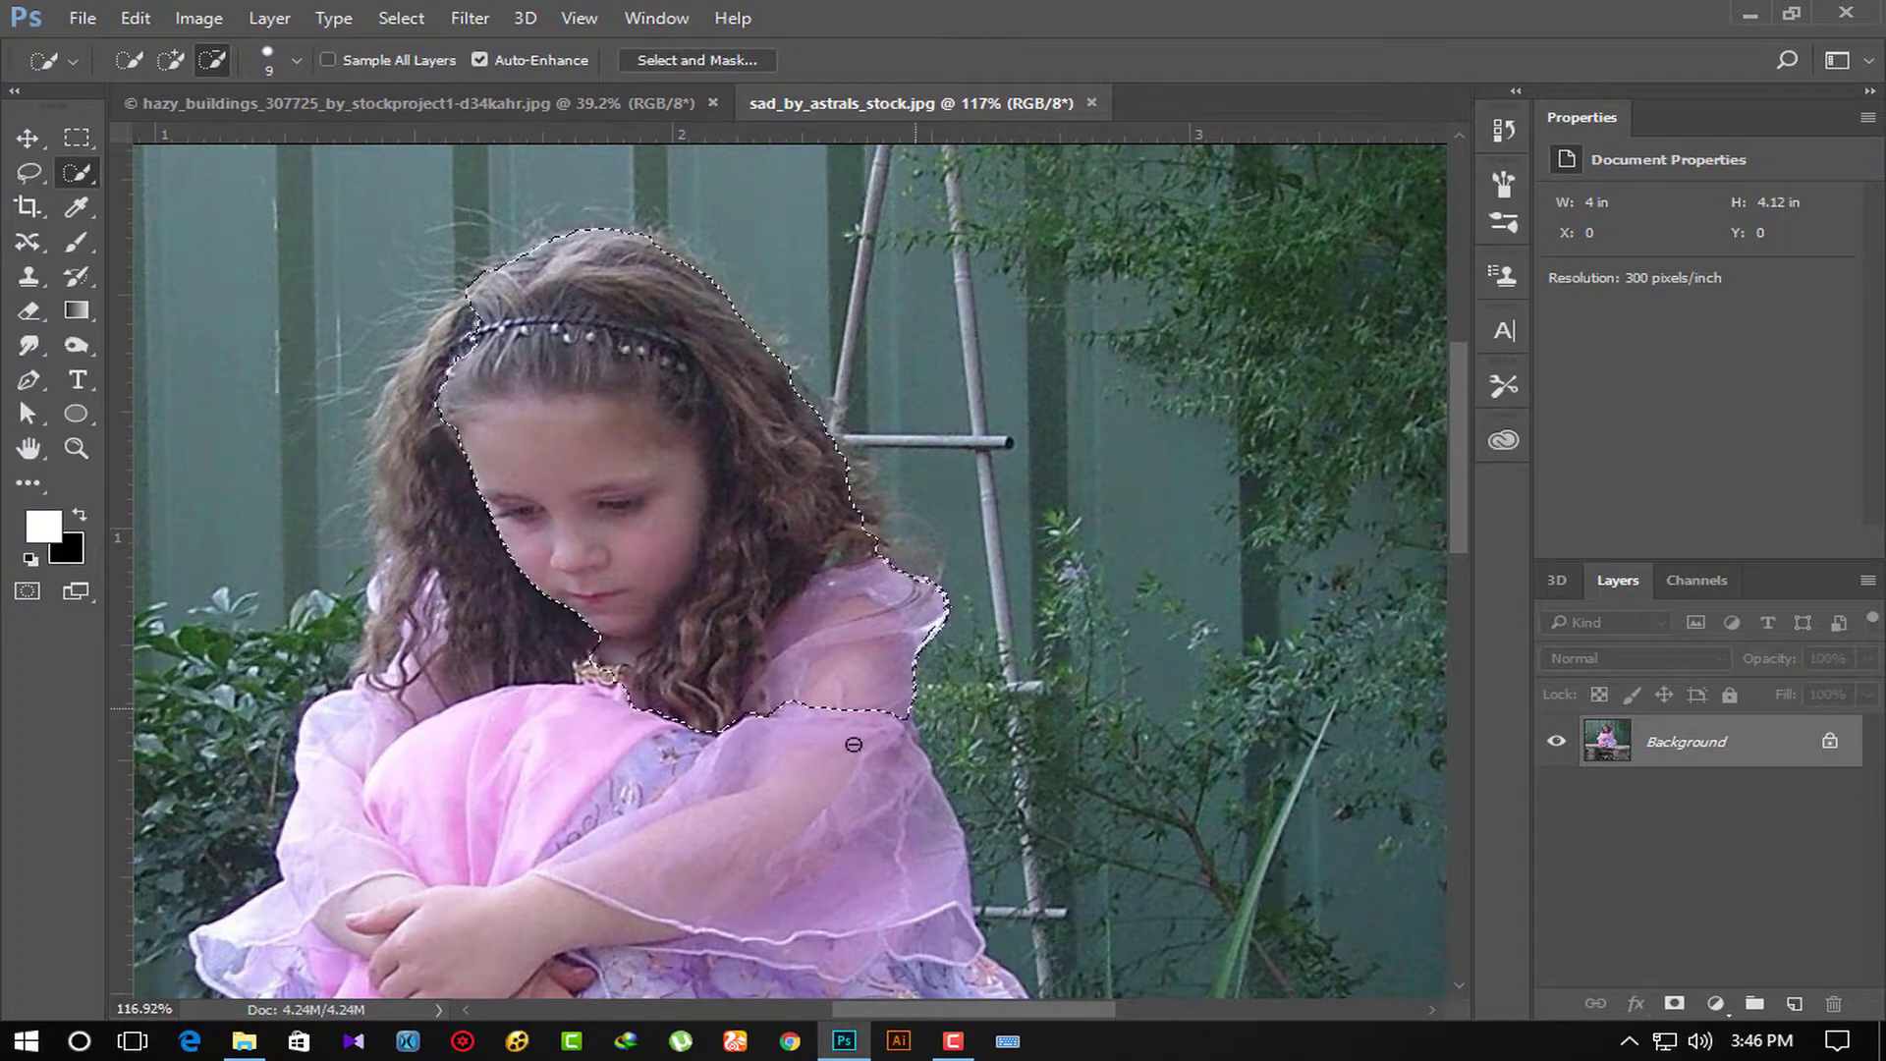
# Add the hair's left edge, both sleeves, the elbow and lower lilac dress.
pyautogui.scroll(-5, 864, 393)
pyautogui.scroll(-1, 864, 393)
pyautogui.click(170, 60)
pyautogui.scroll(3, 524, 199)
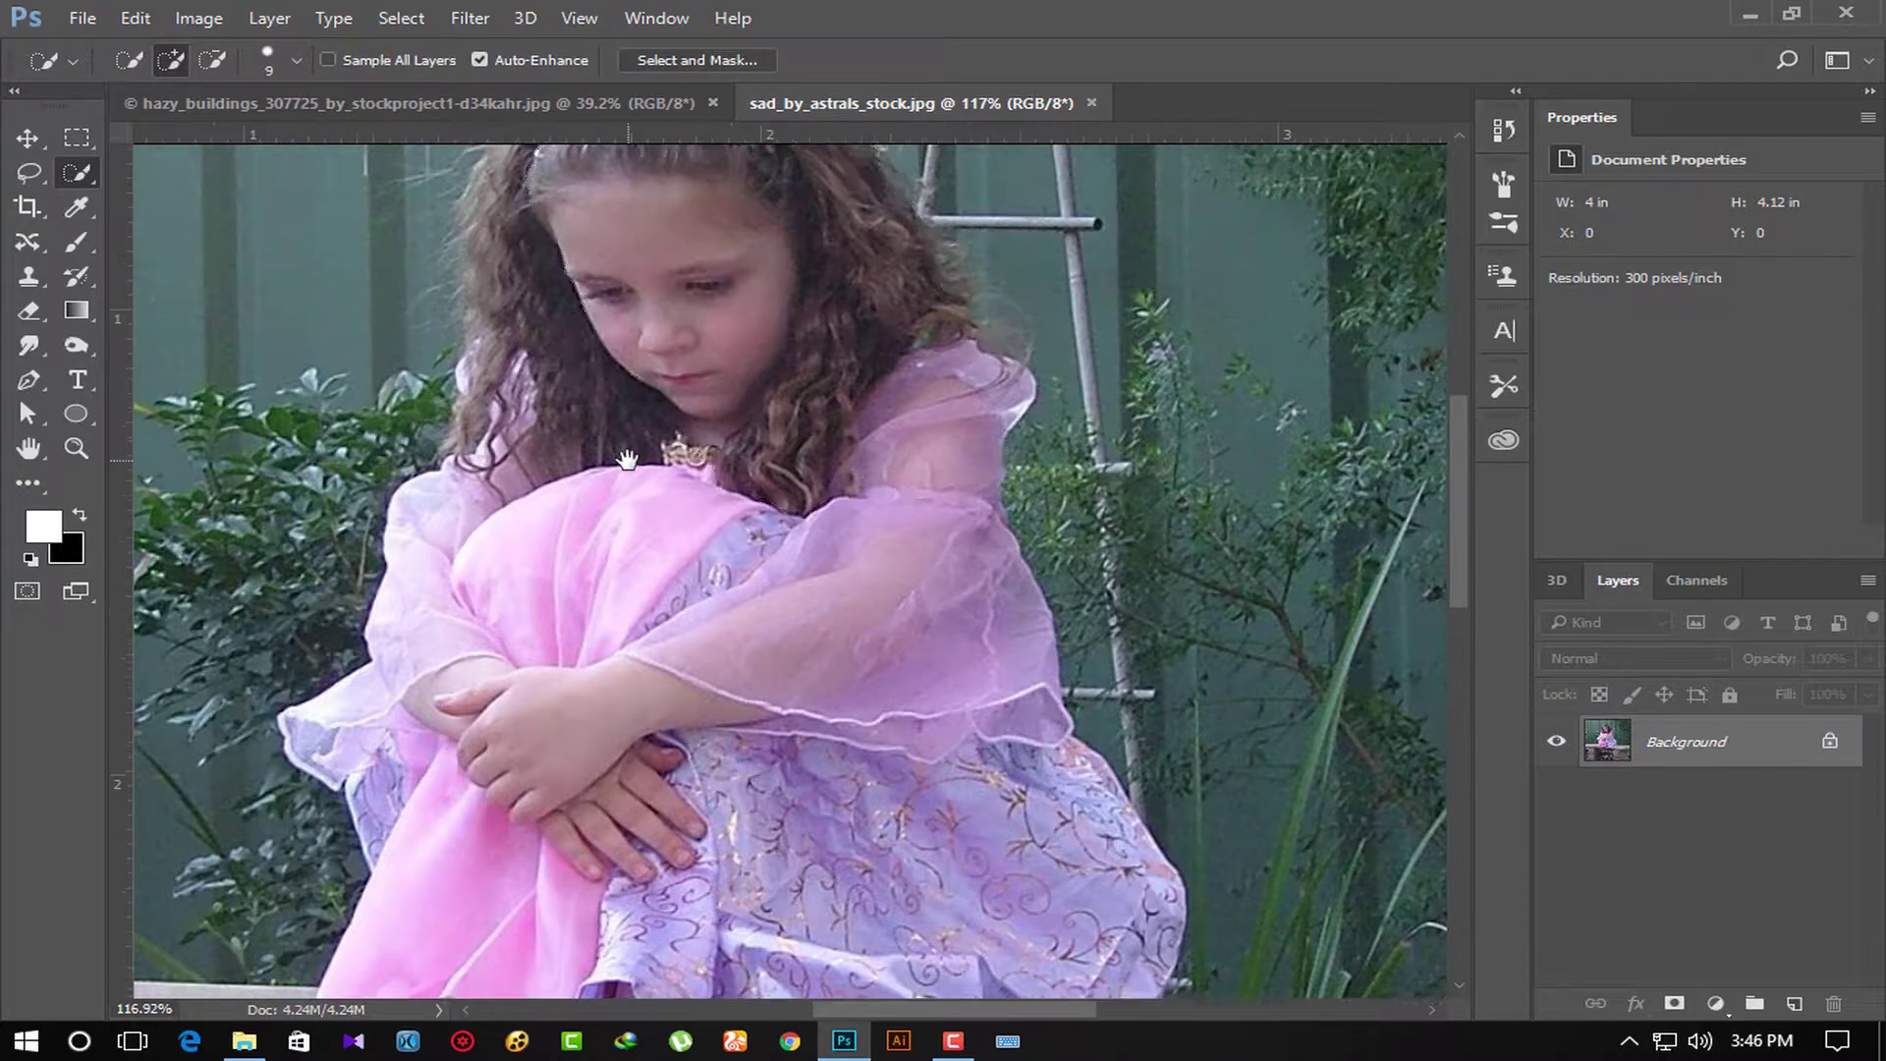
pyautogui.moveTo(524, 200); pyautogui.dragTo(510, 378)
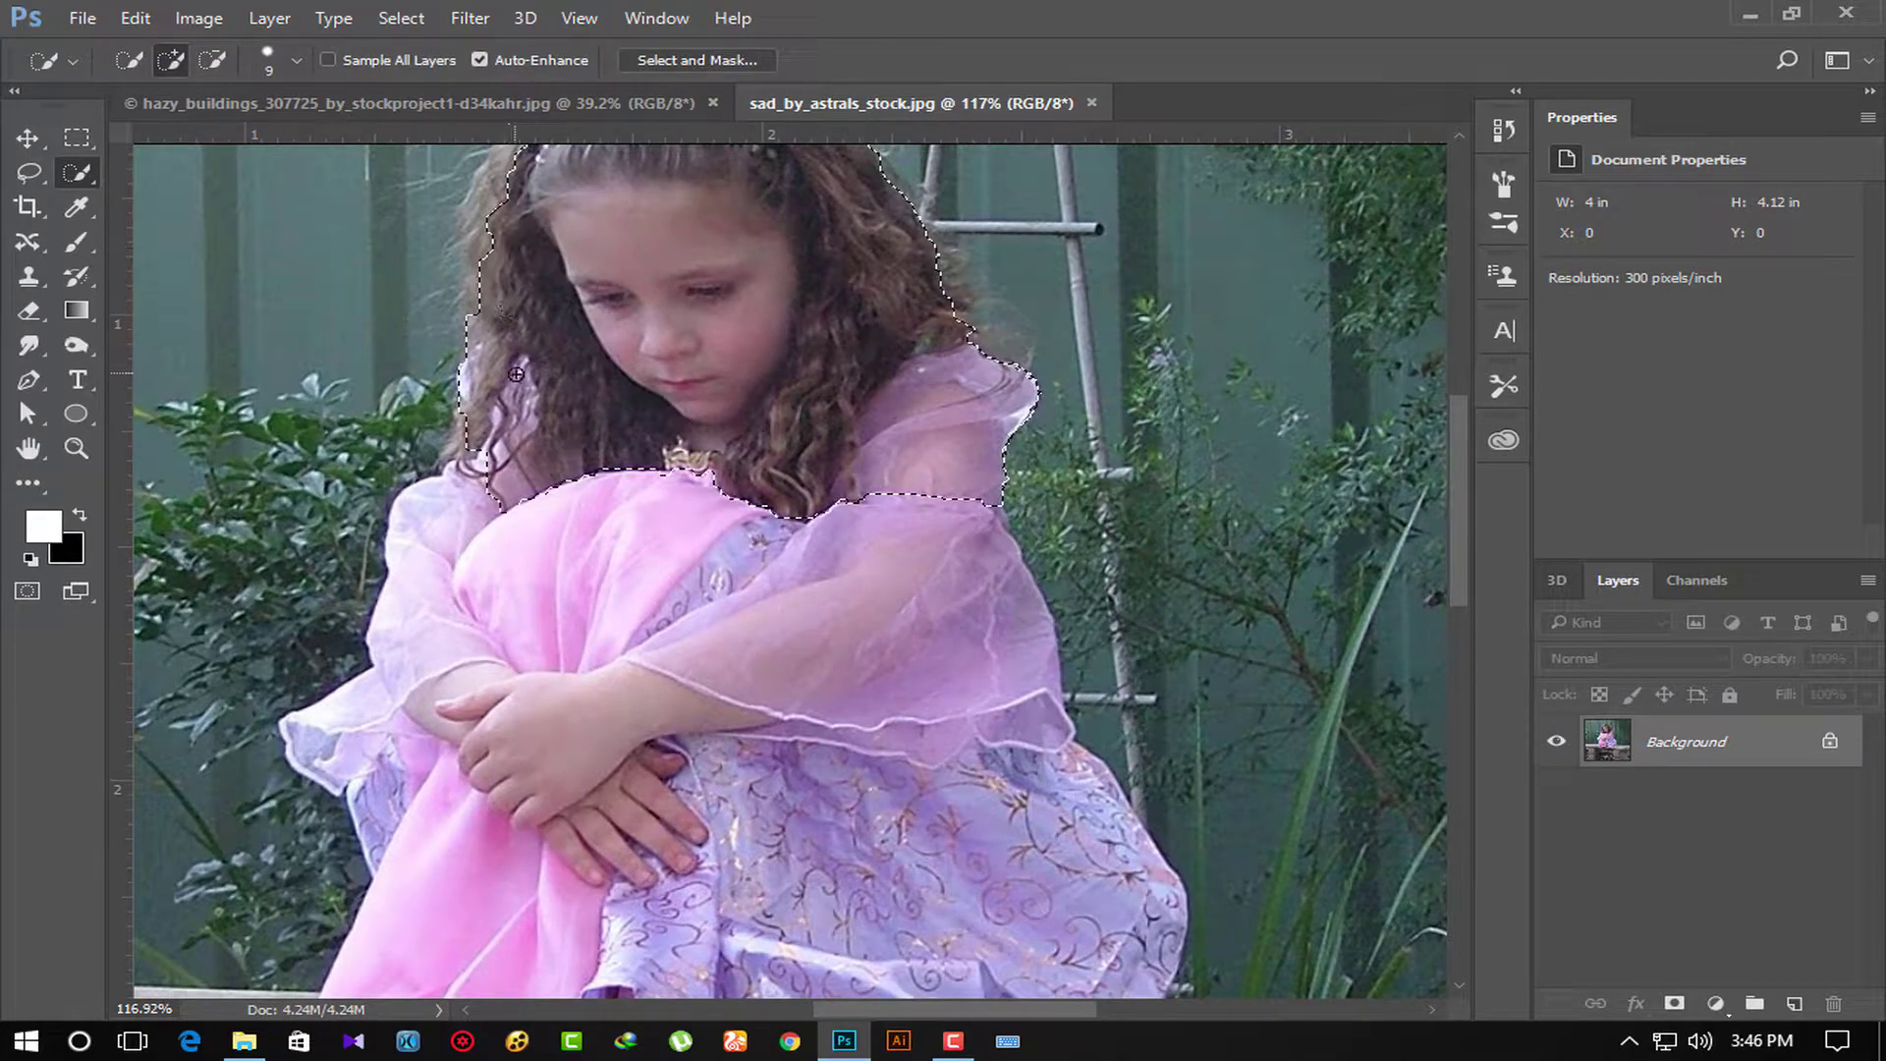
pyautogui.moveTo(496, 292)
pyautogui.mouseDown()
pyautogui.moveTo(488, 538)
pyautogui.moveTo(517, 380)
pyautogui.moveTo(558, 345)
pyautogui.moveTo(526, 382)
pyautogui.mouseUp()
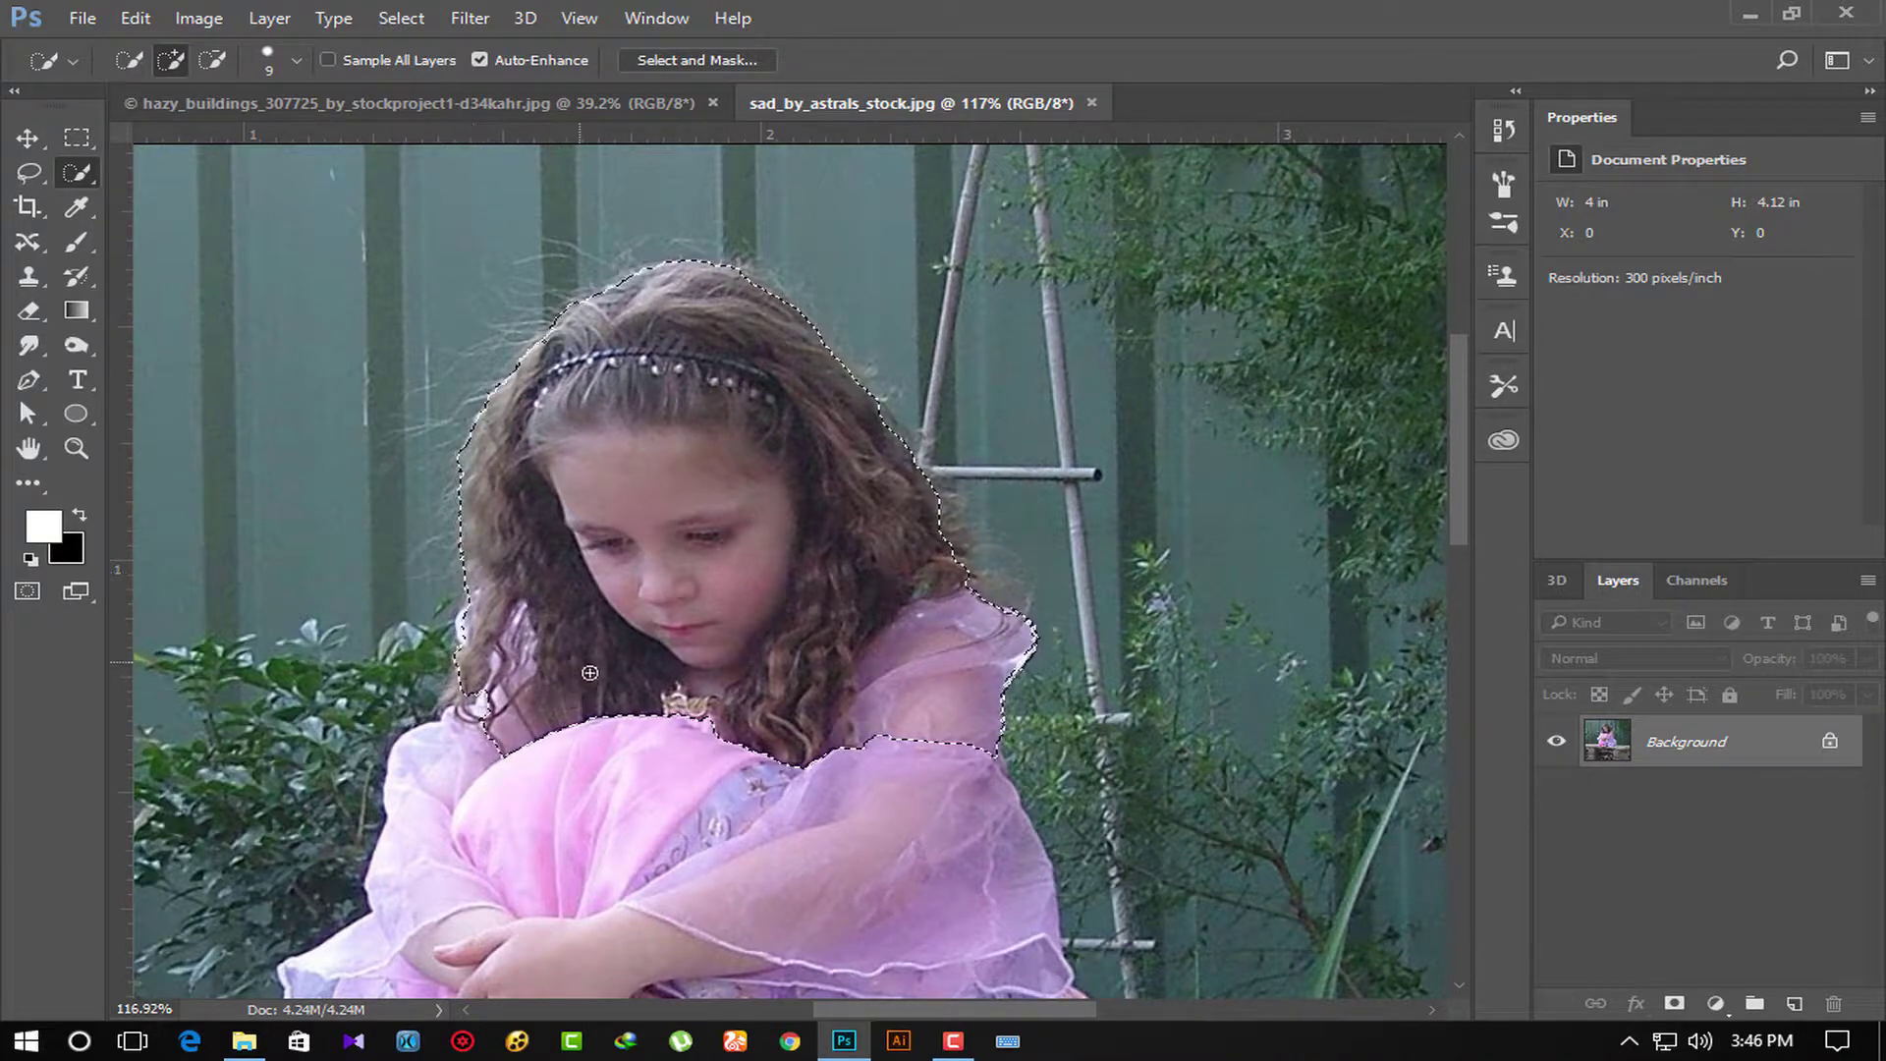
pyautogui.scroll(-3, 737, 602)
pyautogui.hscroll(-3, 737, 602)
pyautogui.moveTo(769, 410); pyautogui.dragTo(708, 457)
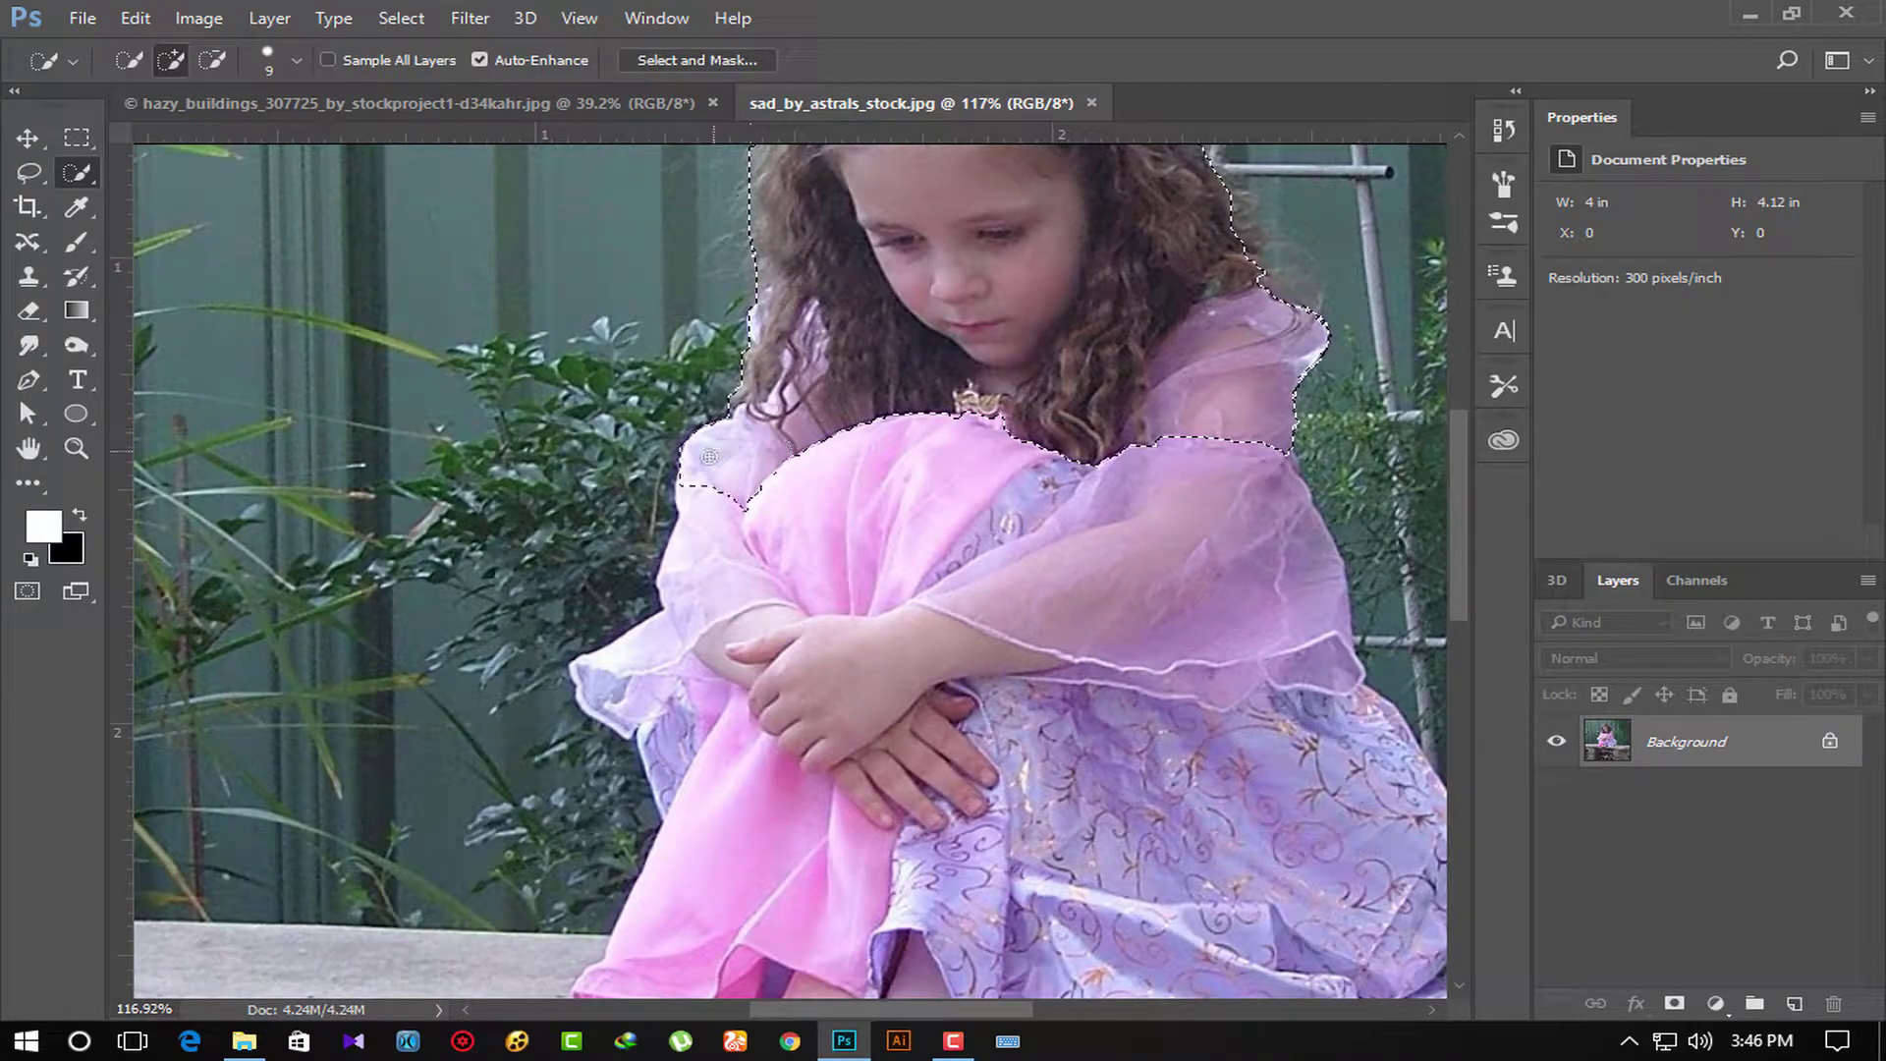
pyautogui.moveTo(727, 567); pyautogui.dragTo(629, 668)
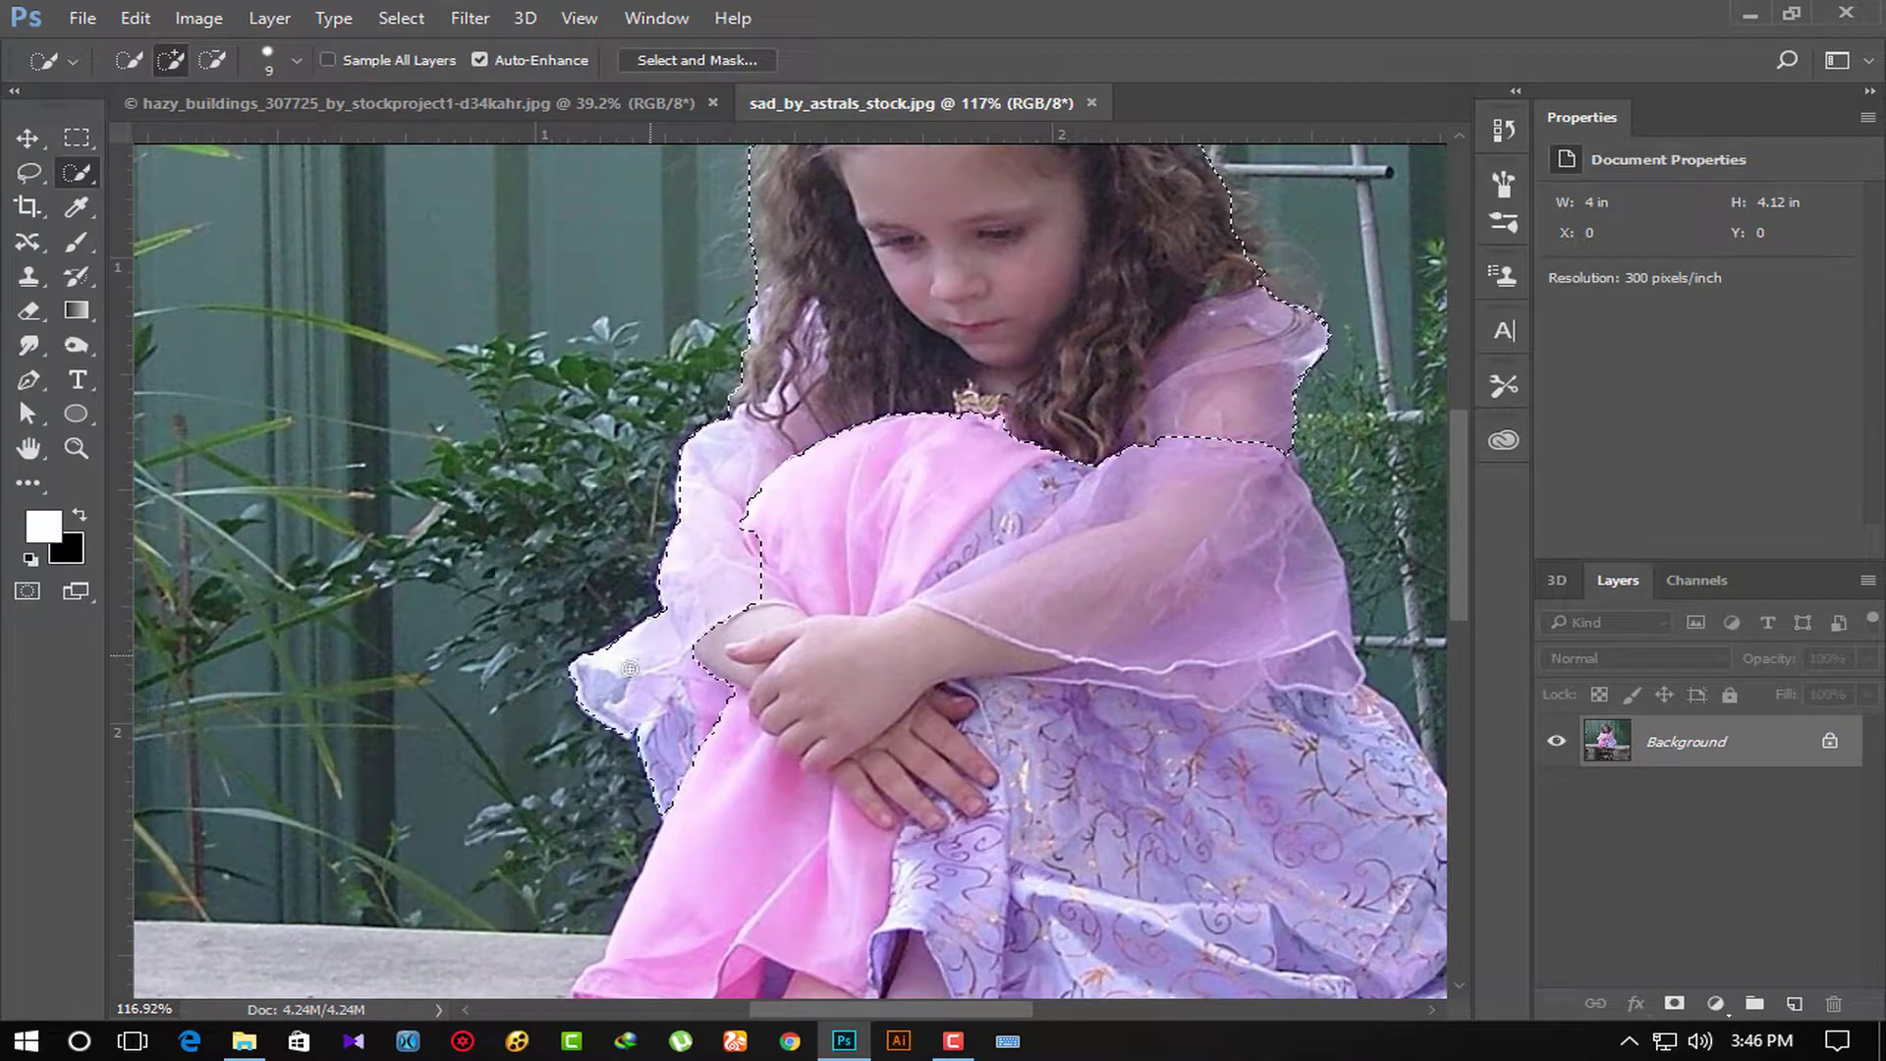
pyautogui.moveTo(746, 727); pyautogui.dragTo(1244, 761)
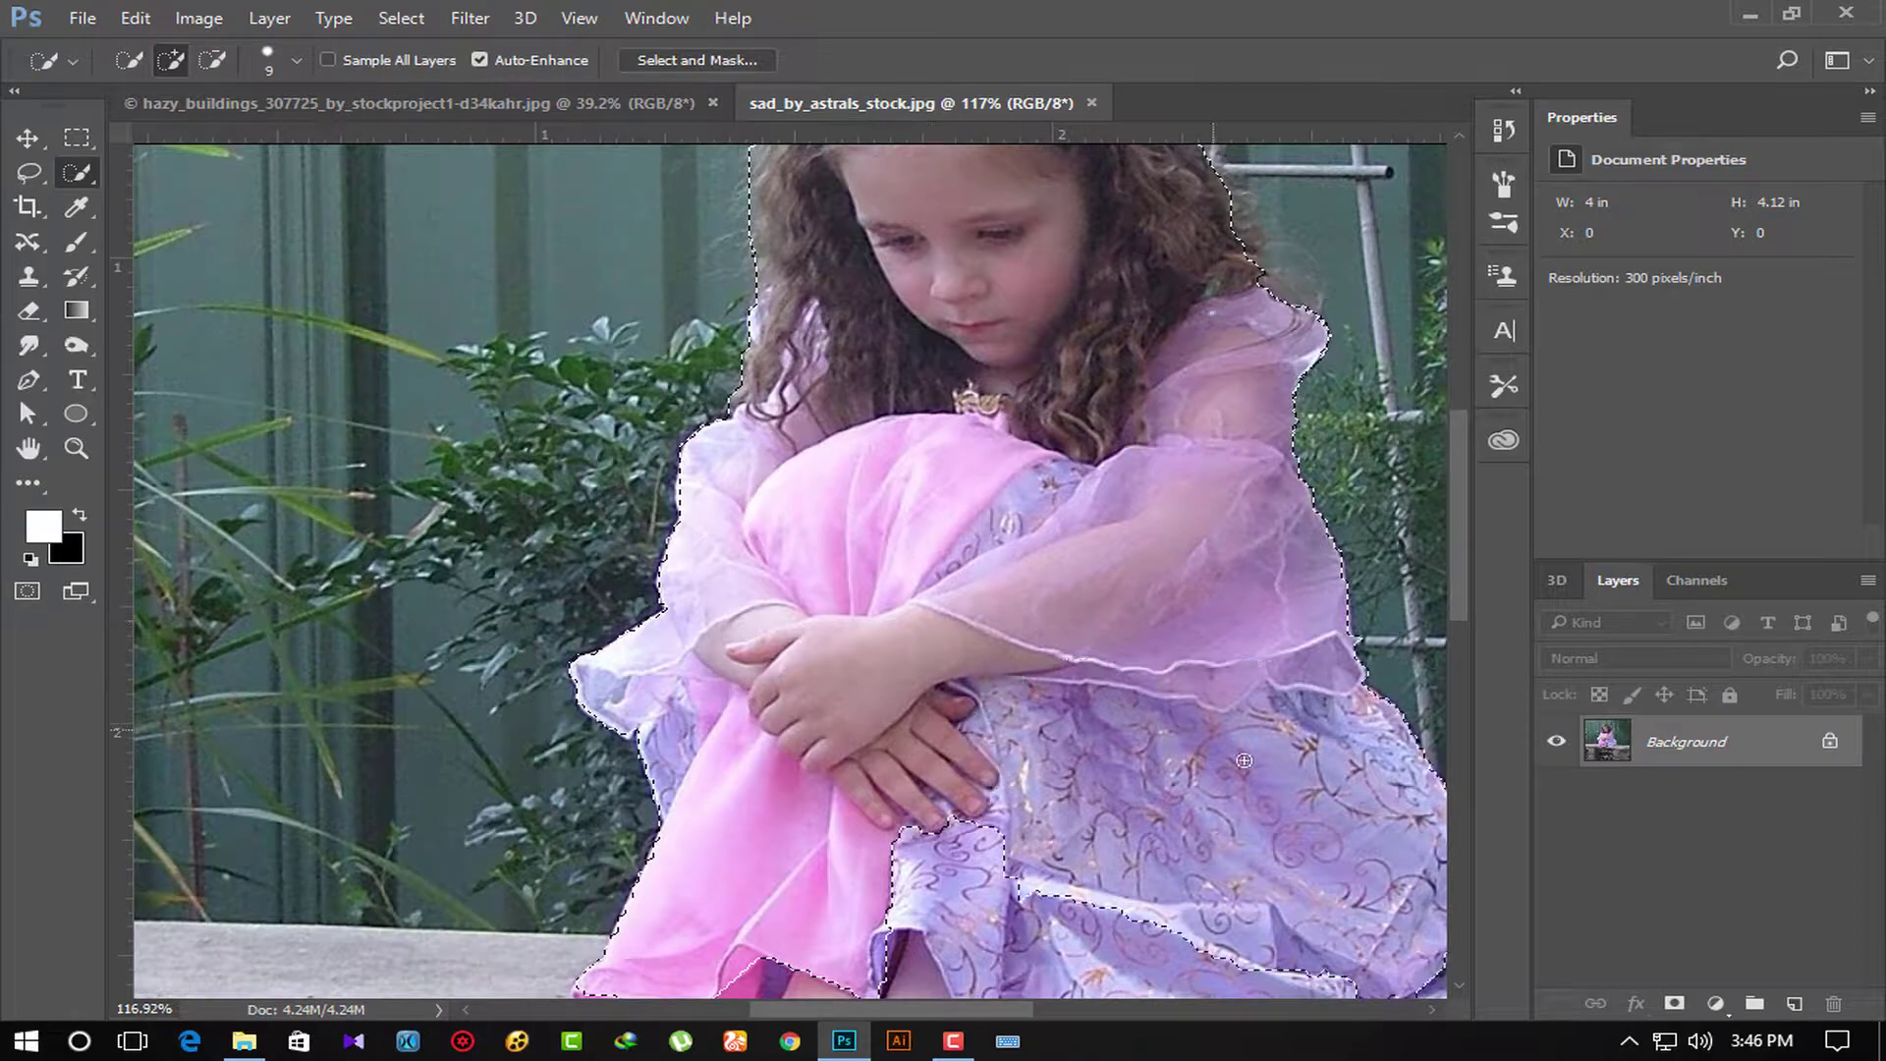
# Add the dress hem, feet, bench top, legs and edges, then zoom out to check.
pyautogui.moveTo(1039, 639); pyautogui.dragTo(442, 254)
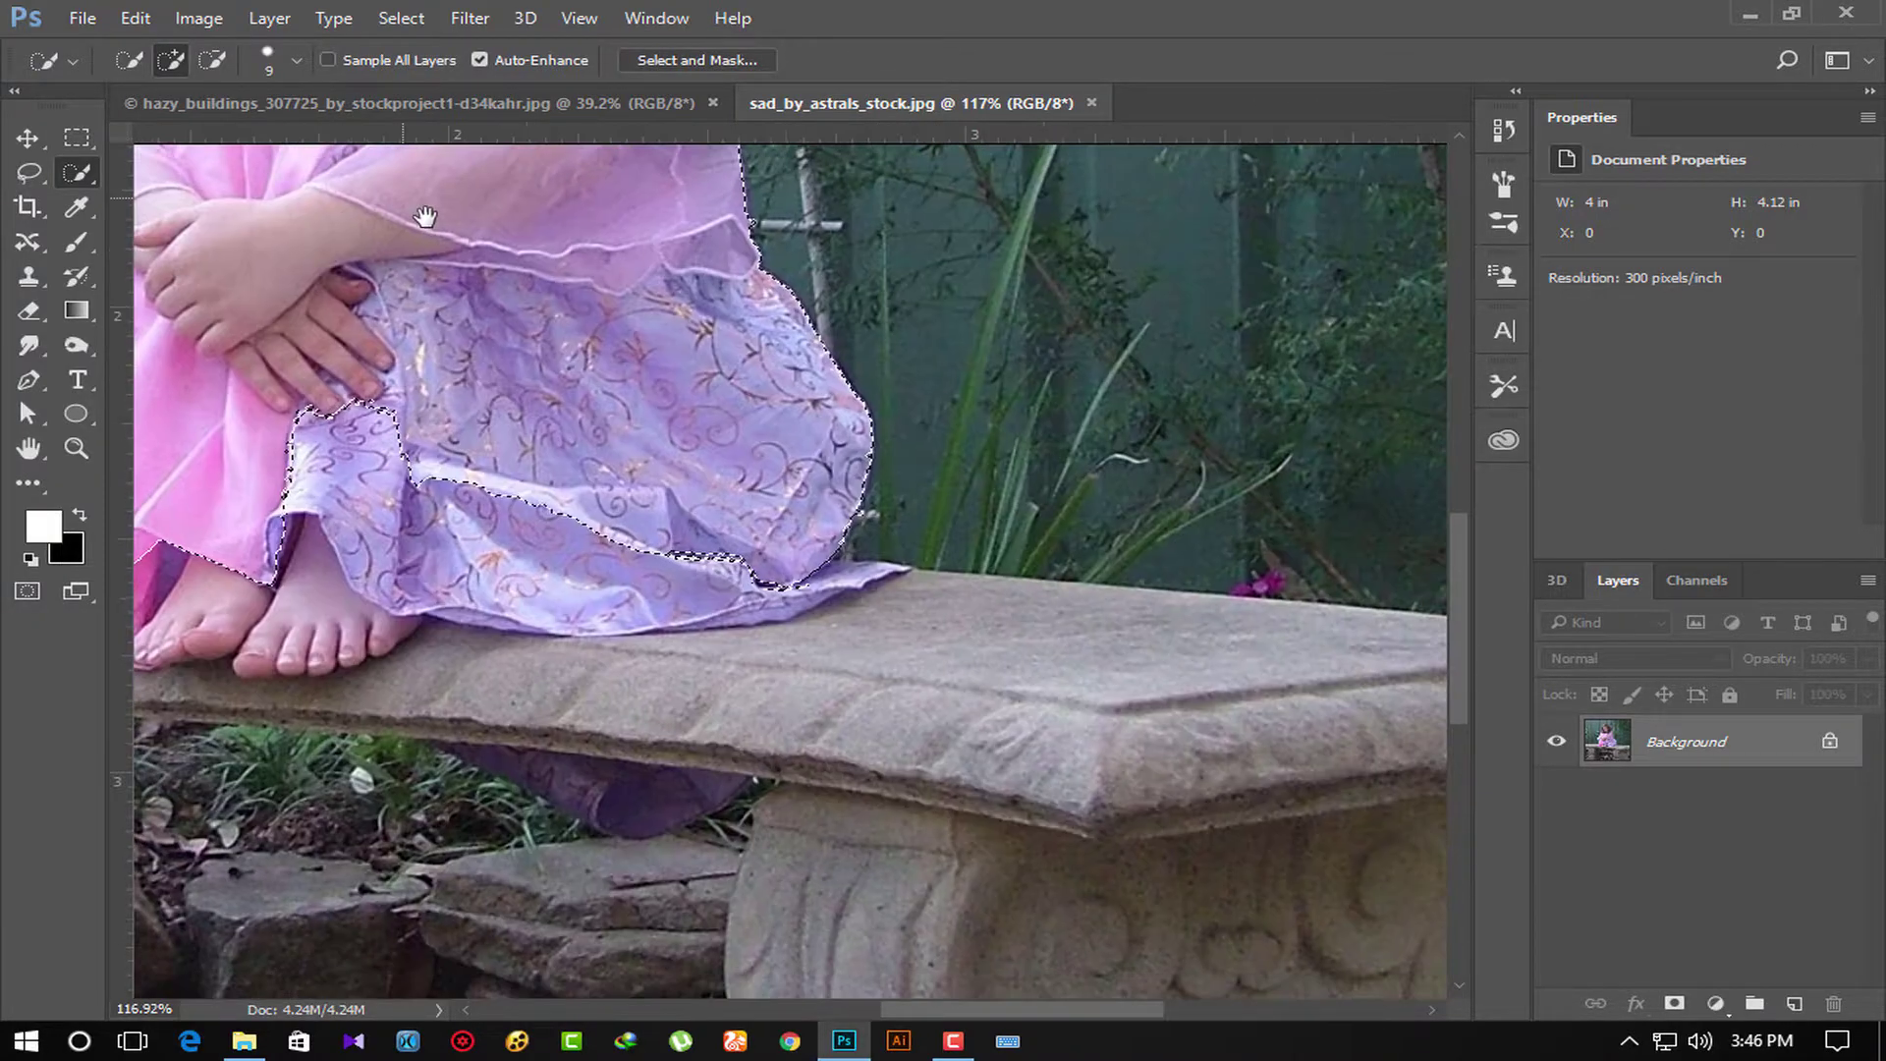
pyautogui.moveTo(706, 461)
pyautogui.mouseDown()
pyautogui.moveTo(700, 682)
pyautogui.moveTo(997, 674)
pyautogui.mouseUp()
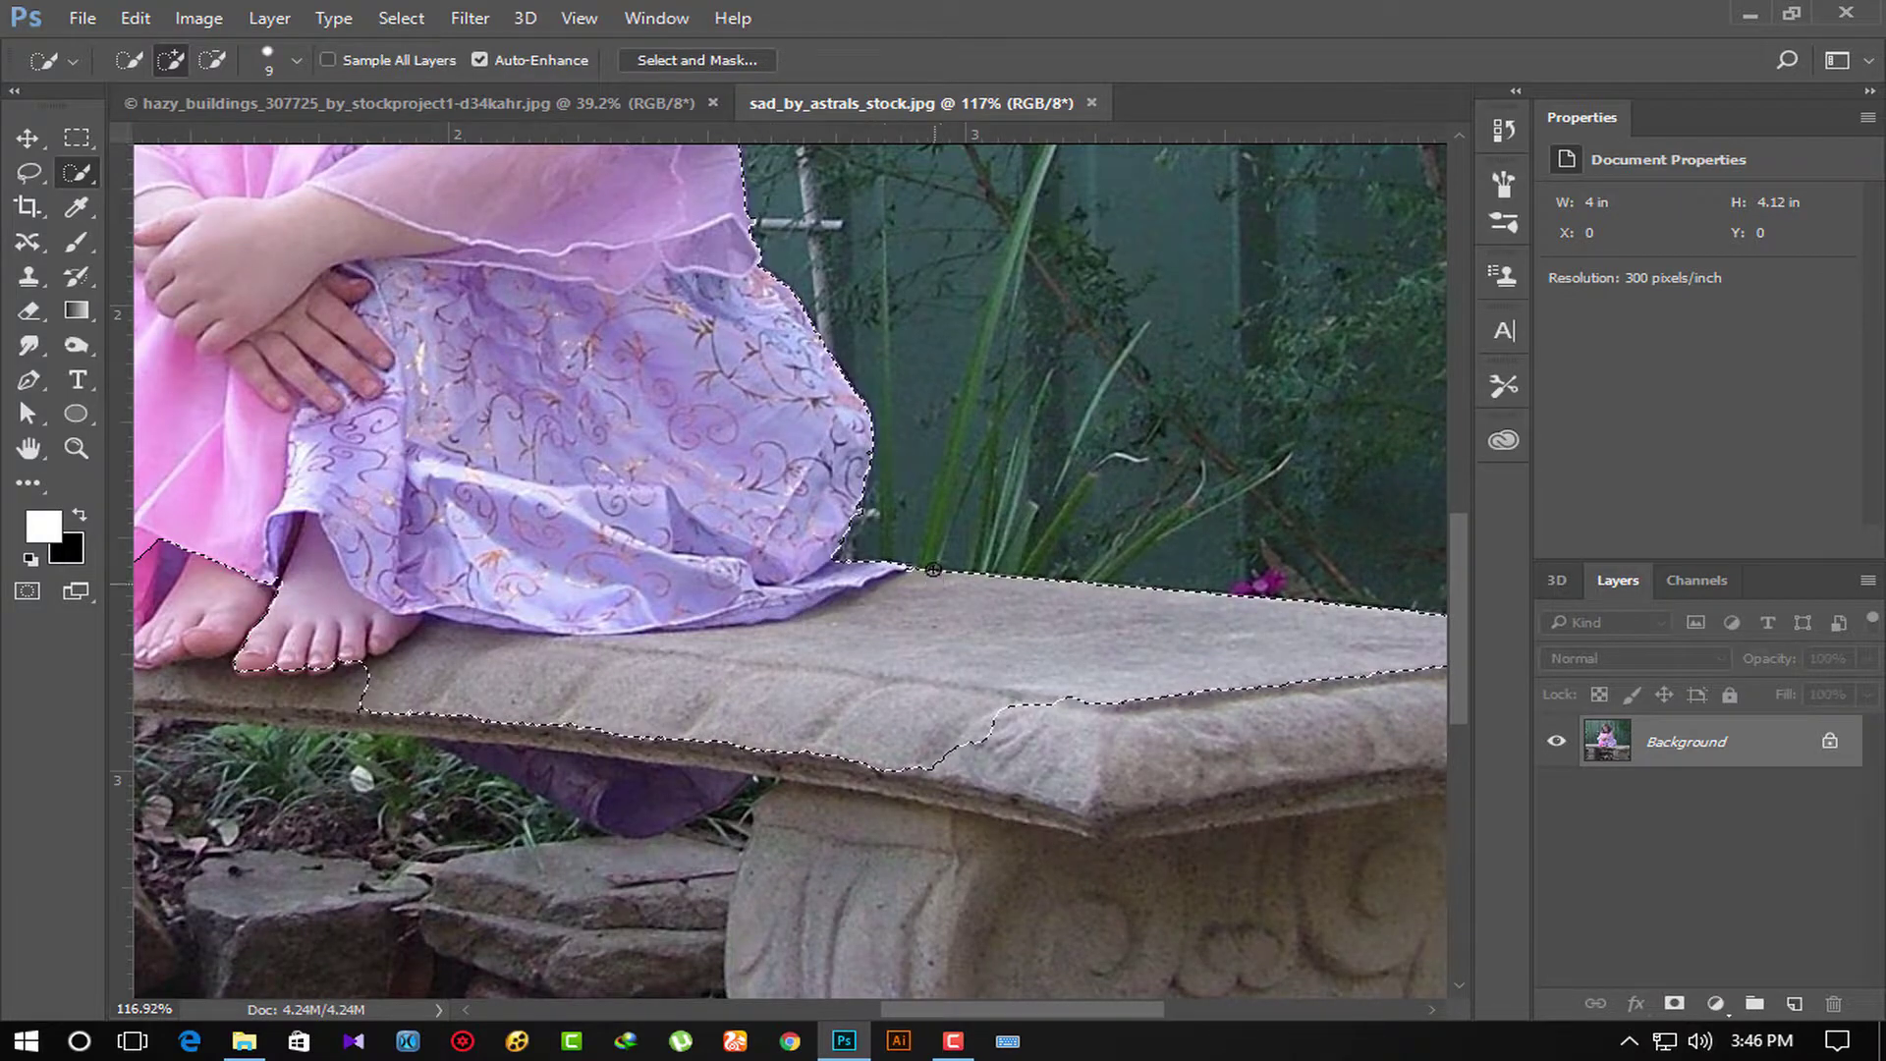
pyautogui.moveTo(832, 460); pyautogui.dragTo(344, 398)
pyautogui.moveTo(580, 661)
pyautogui.mouseDown()
pyautogui.moveTo(890, 799)
pyautogui.moveTo(781, 923)
pyautogui.moveTo(716, 818)
pyautogui.mouseUp()
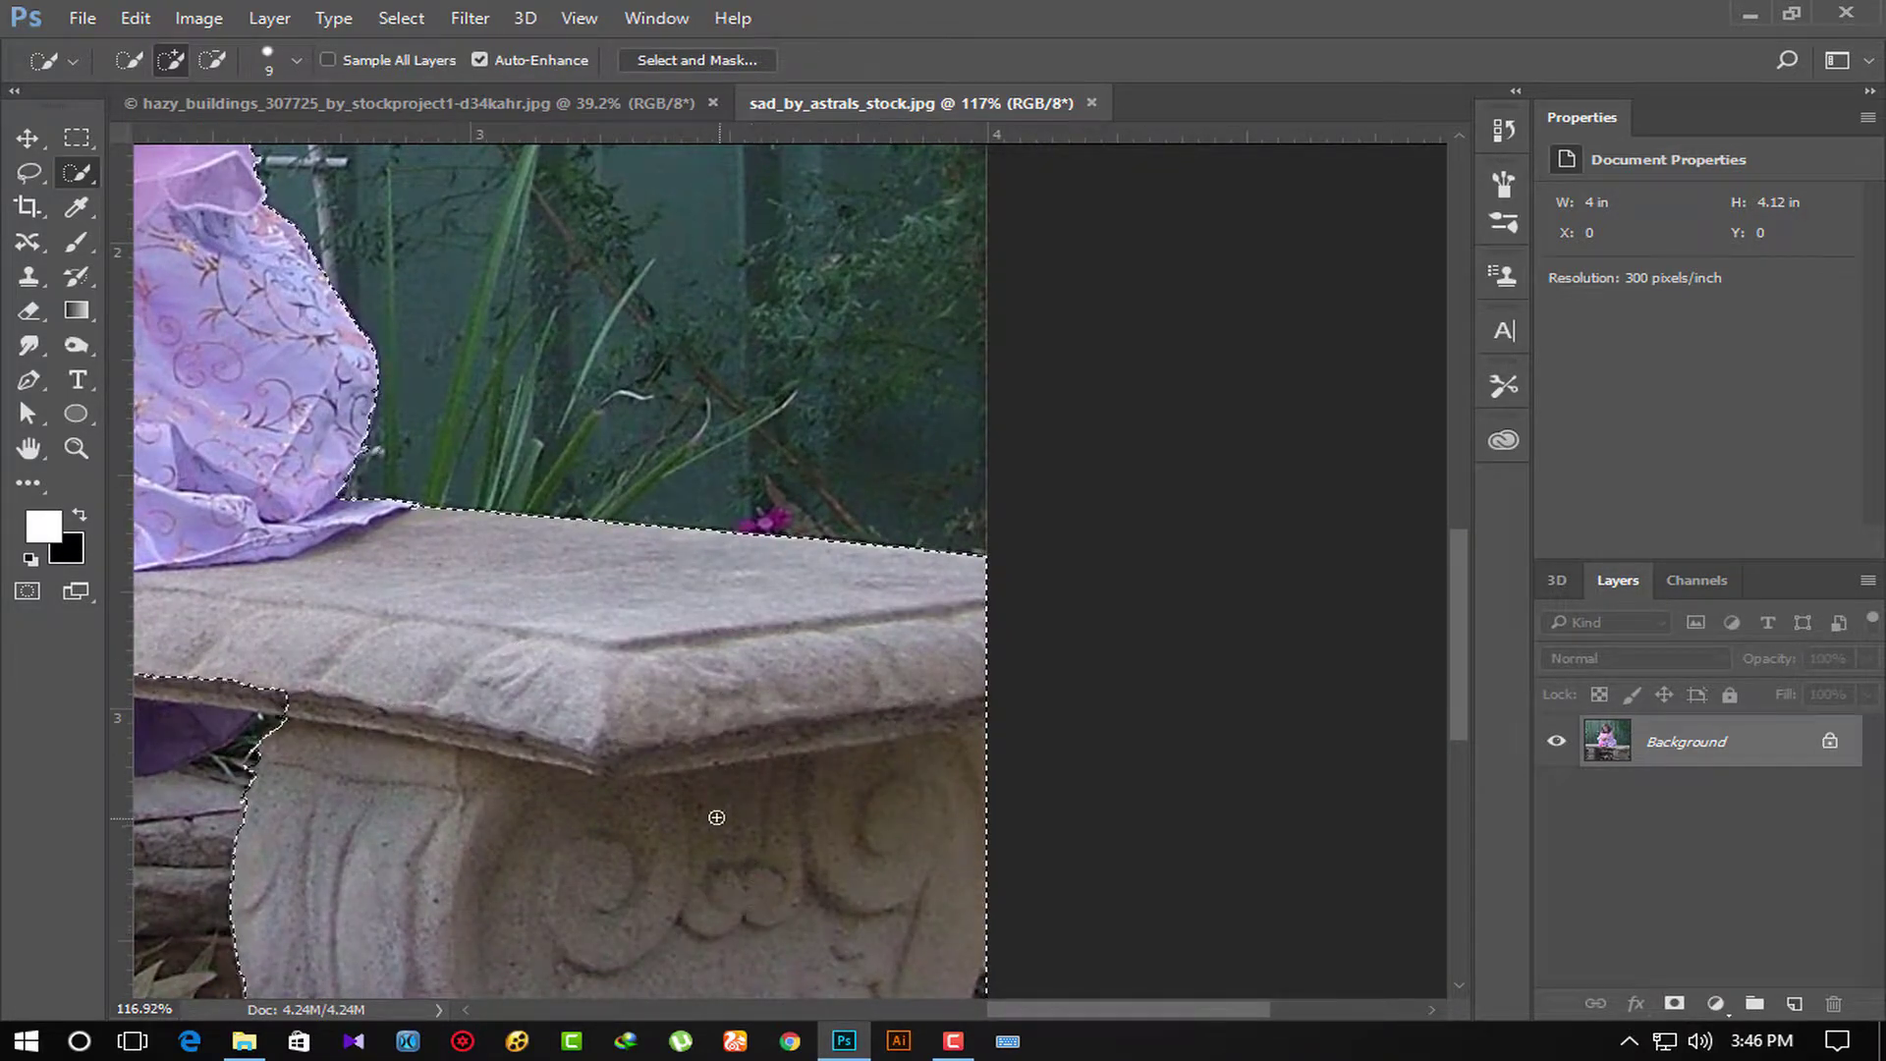
pyautogui.moveTo(493, 685)
pyautogui.mouseDown()
pyautogui.moveTo(745, 425)
pyautogui.moveTo(736, 615)
pyautogui.mouseUp()
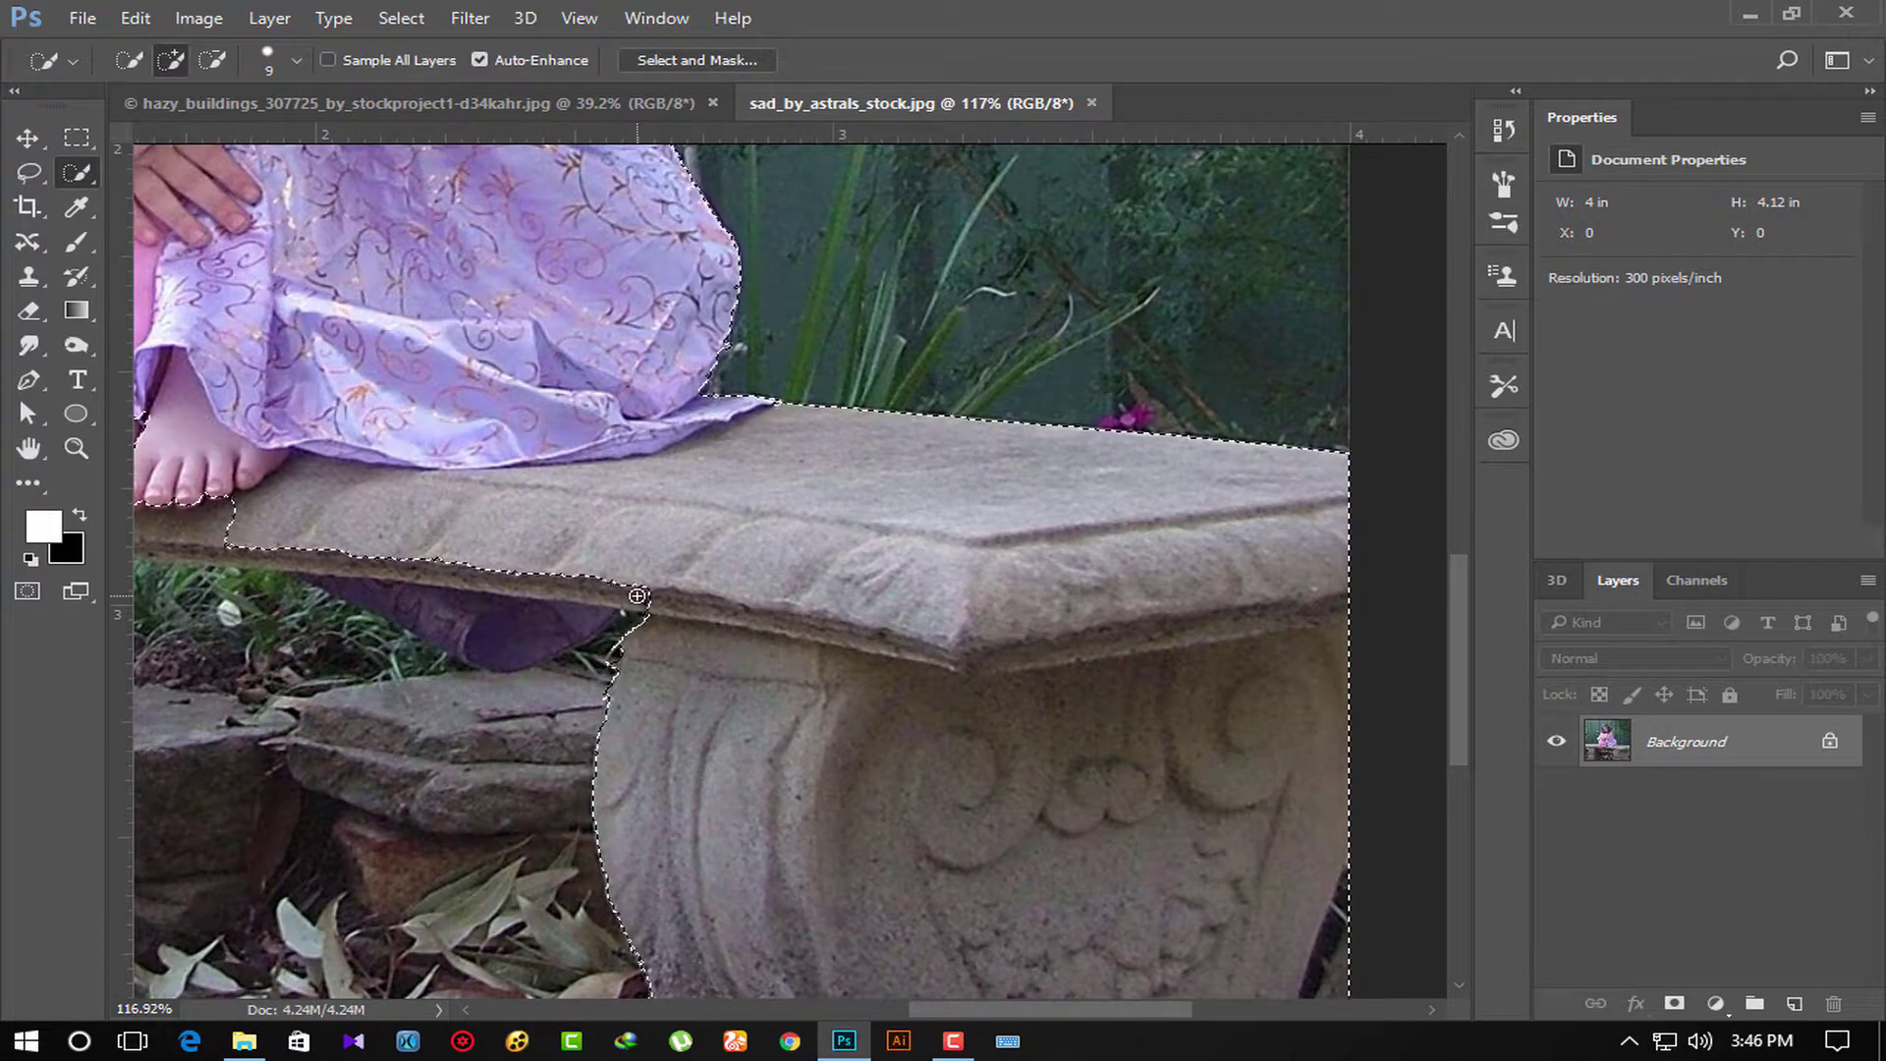
pyautogui.moveTo(643, 586); pyautogui.dragTo(516, 582)
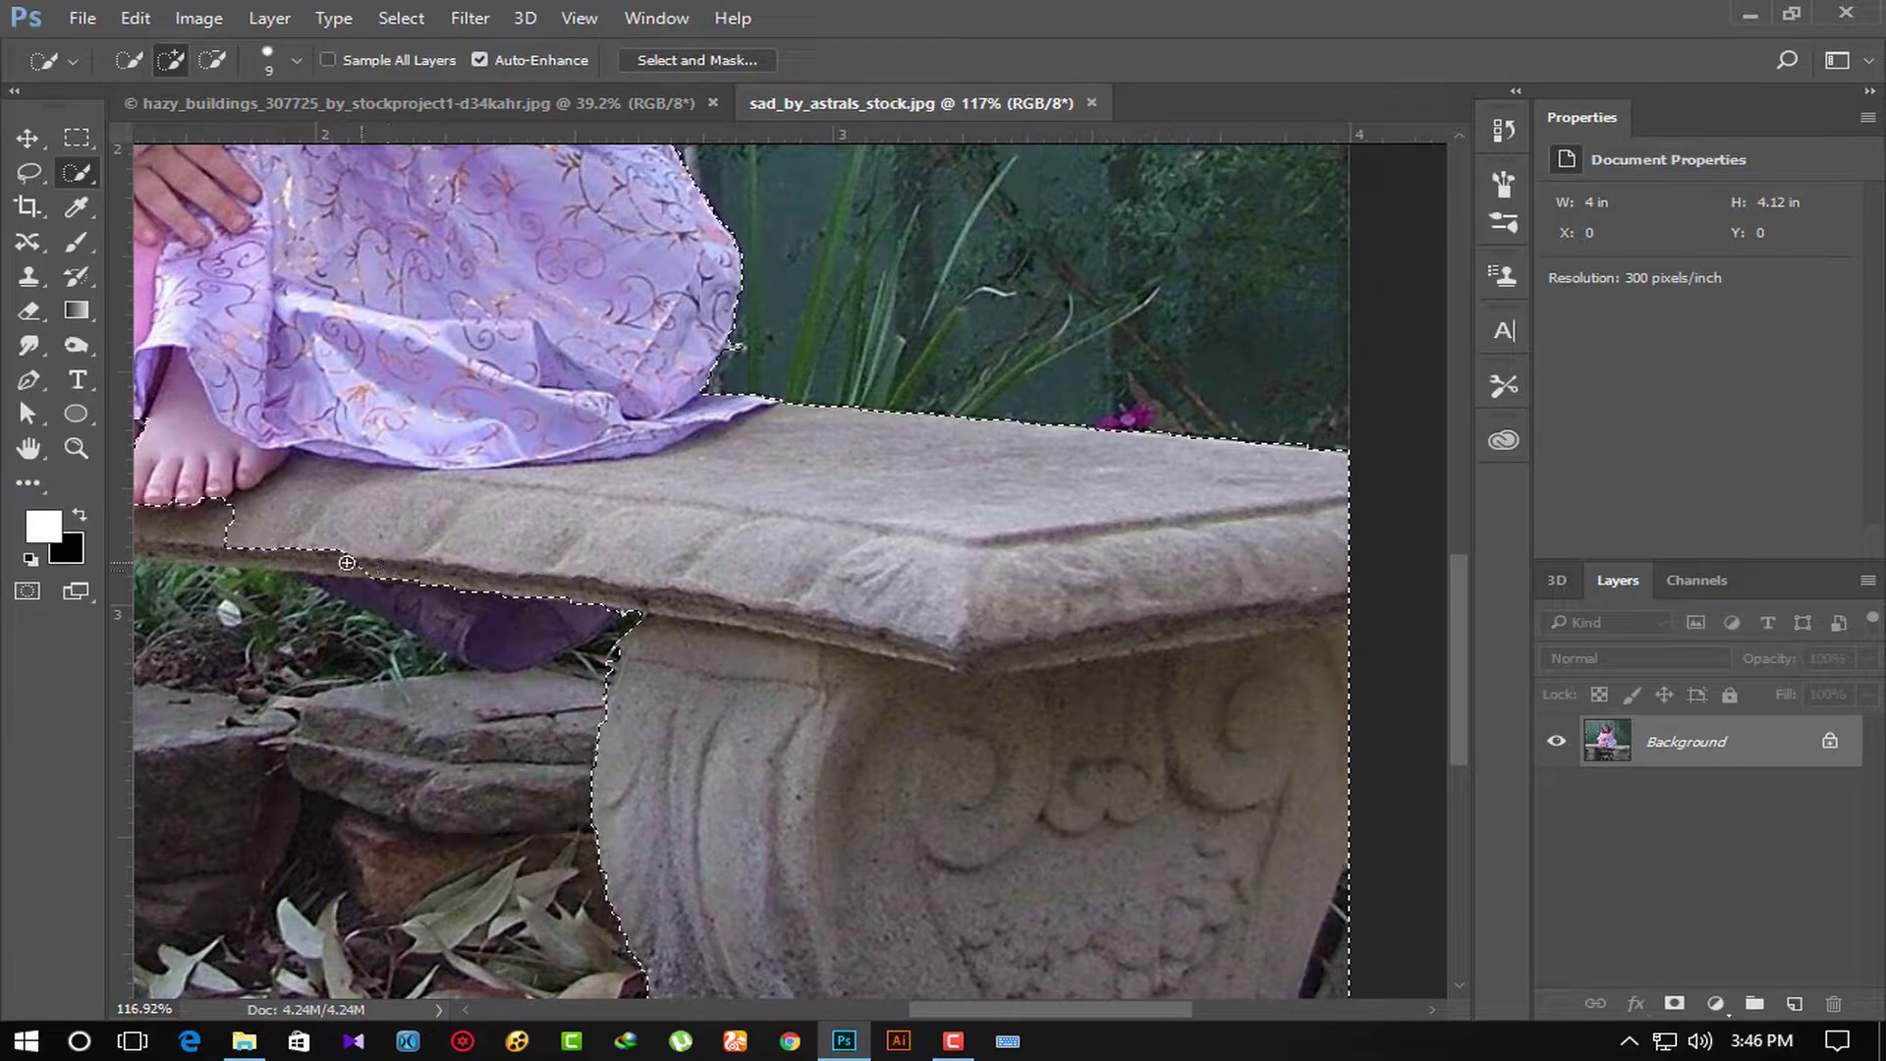
pyautogui.moveTo(254, 550); pyautogui.dragTo(226, 555)
pyautogui.hscroll(-1, 694, 540)
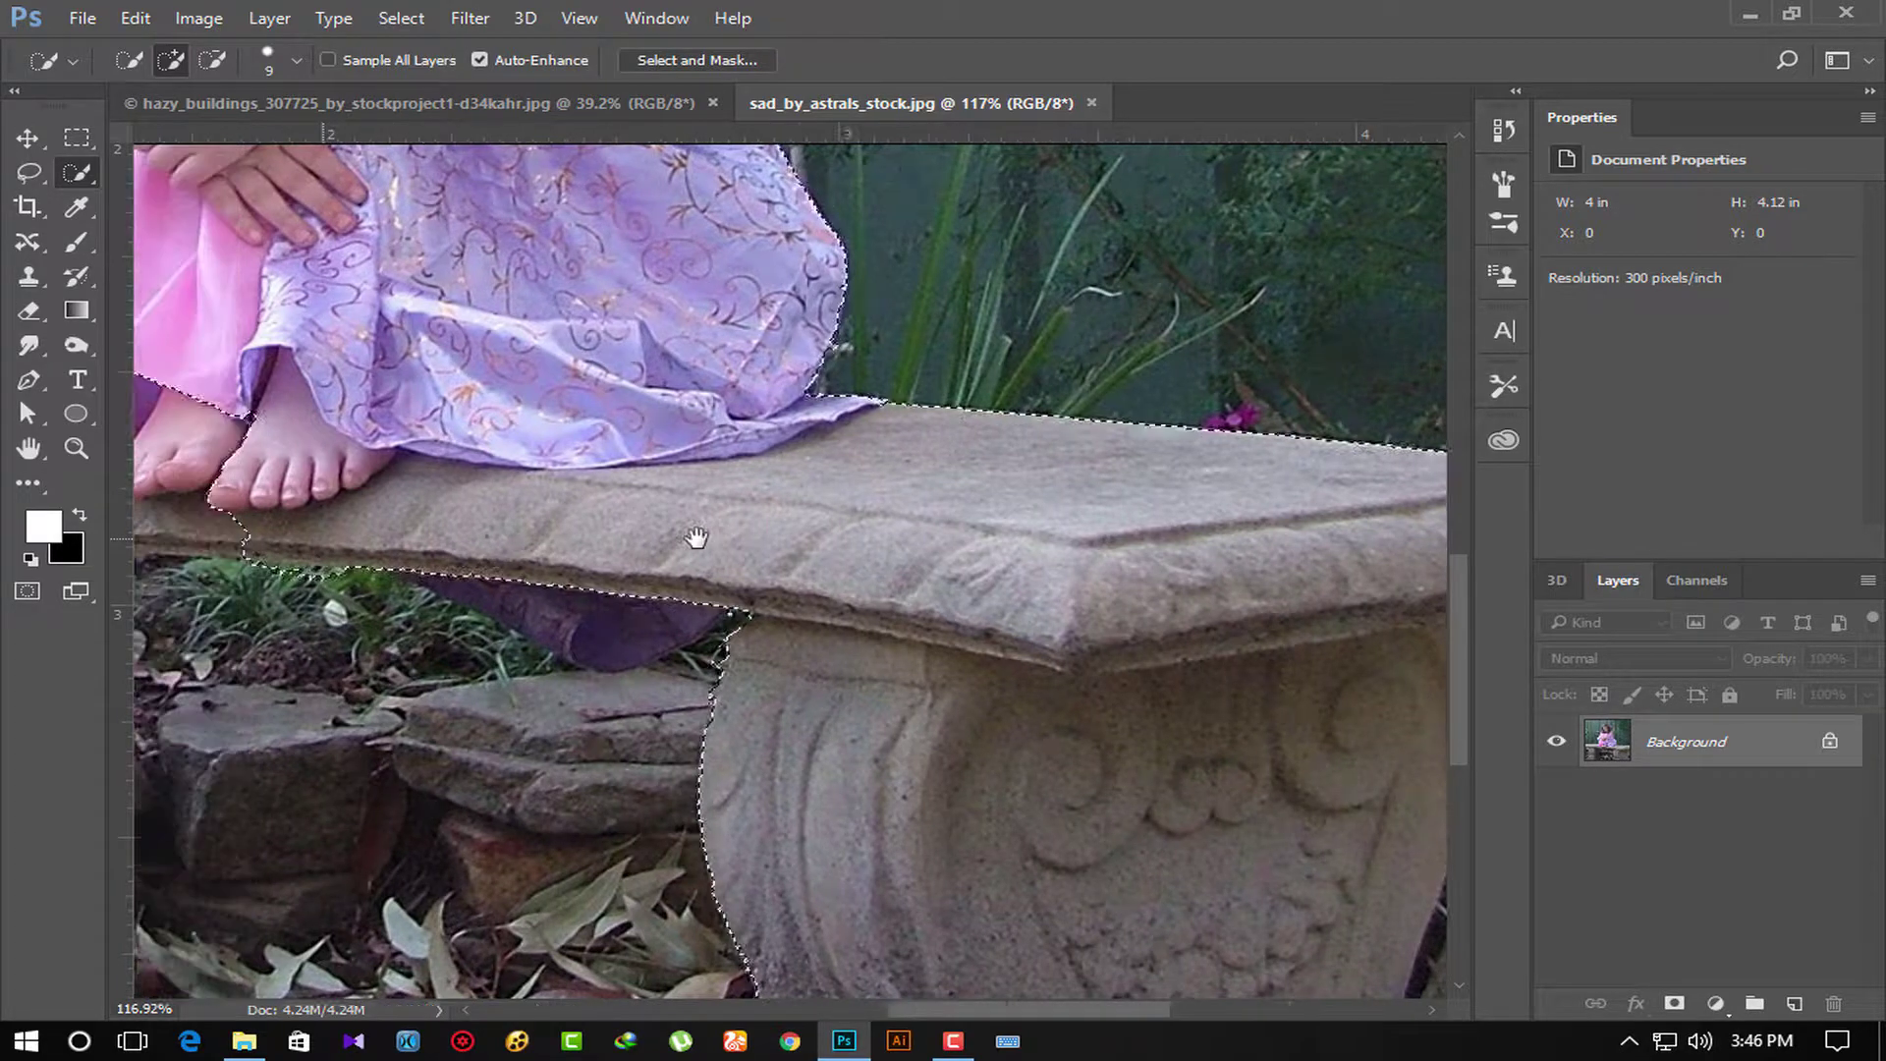
pyautogui.hscroll(-4, 668, 543)
pyautogui.moveTo(507, 541); pyautogui.dragTo(422, 533)
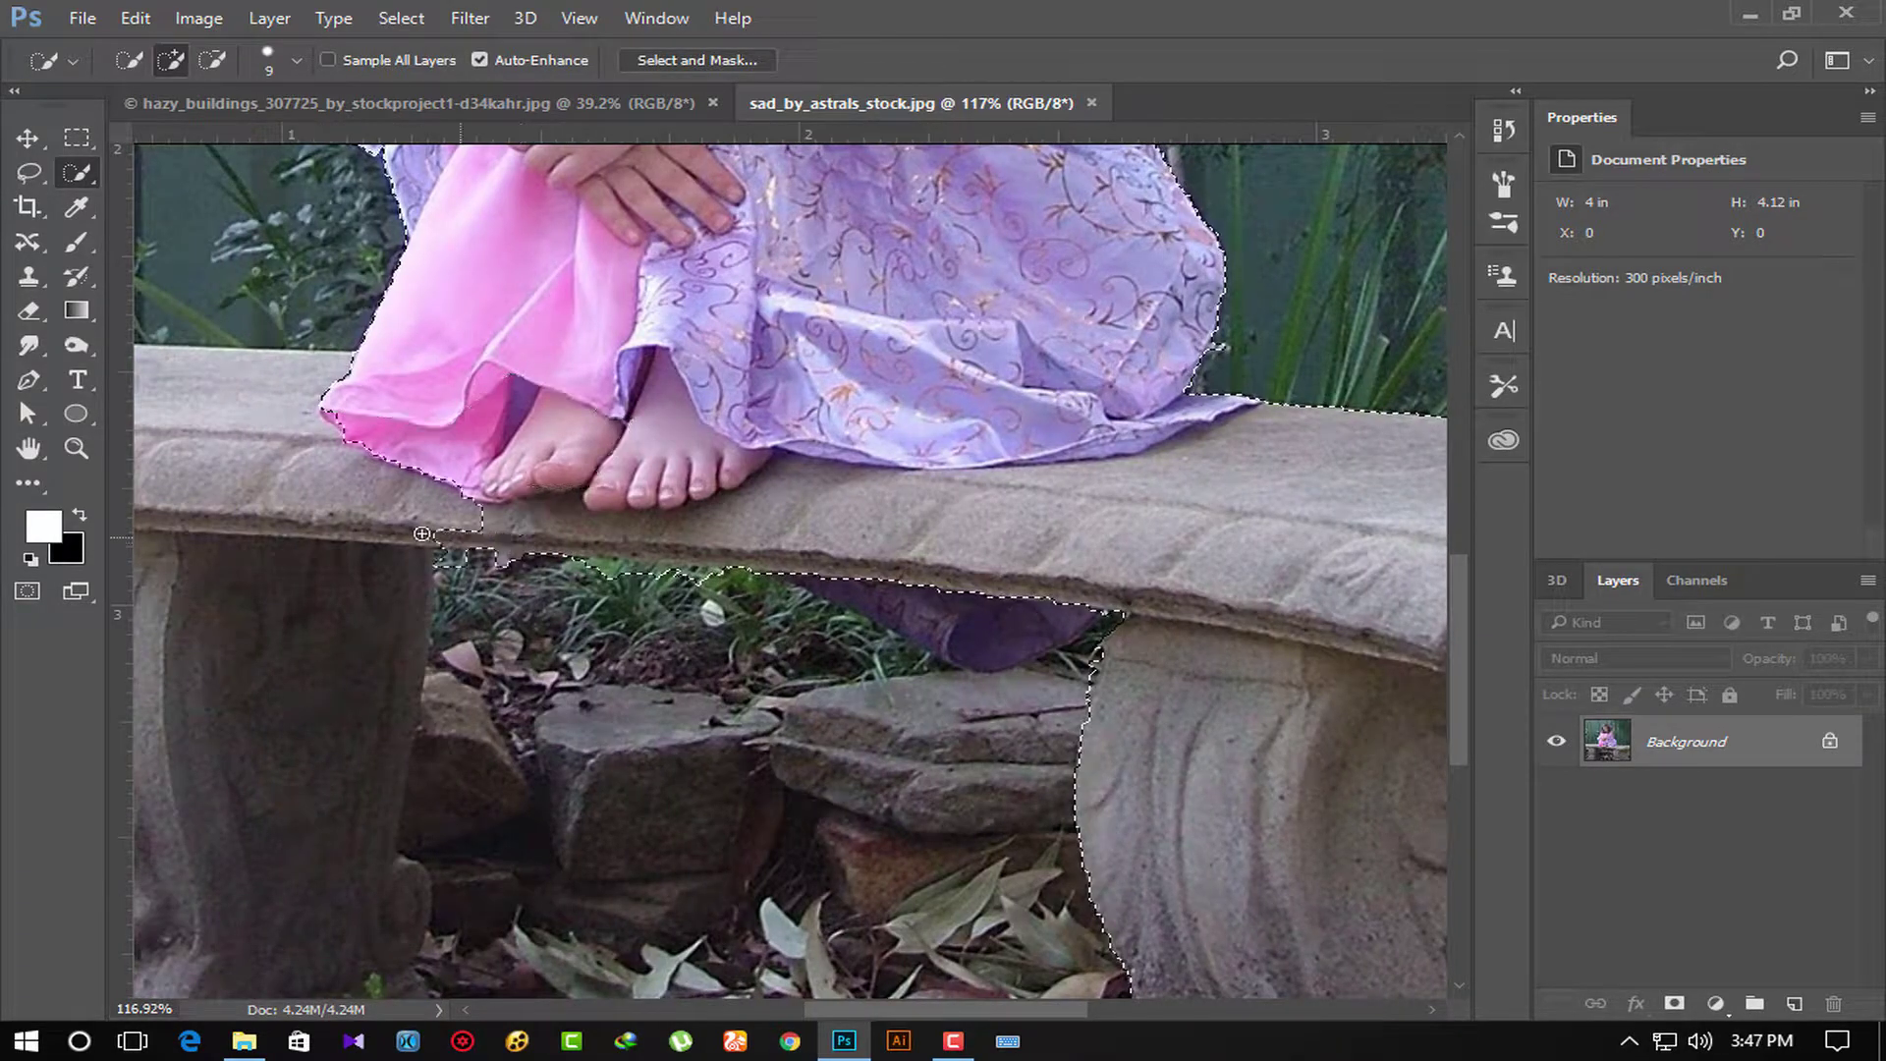
pyautogui.moveTo(268, 534); pyautogui.dragTo(324, 538)
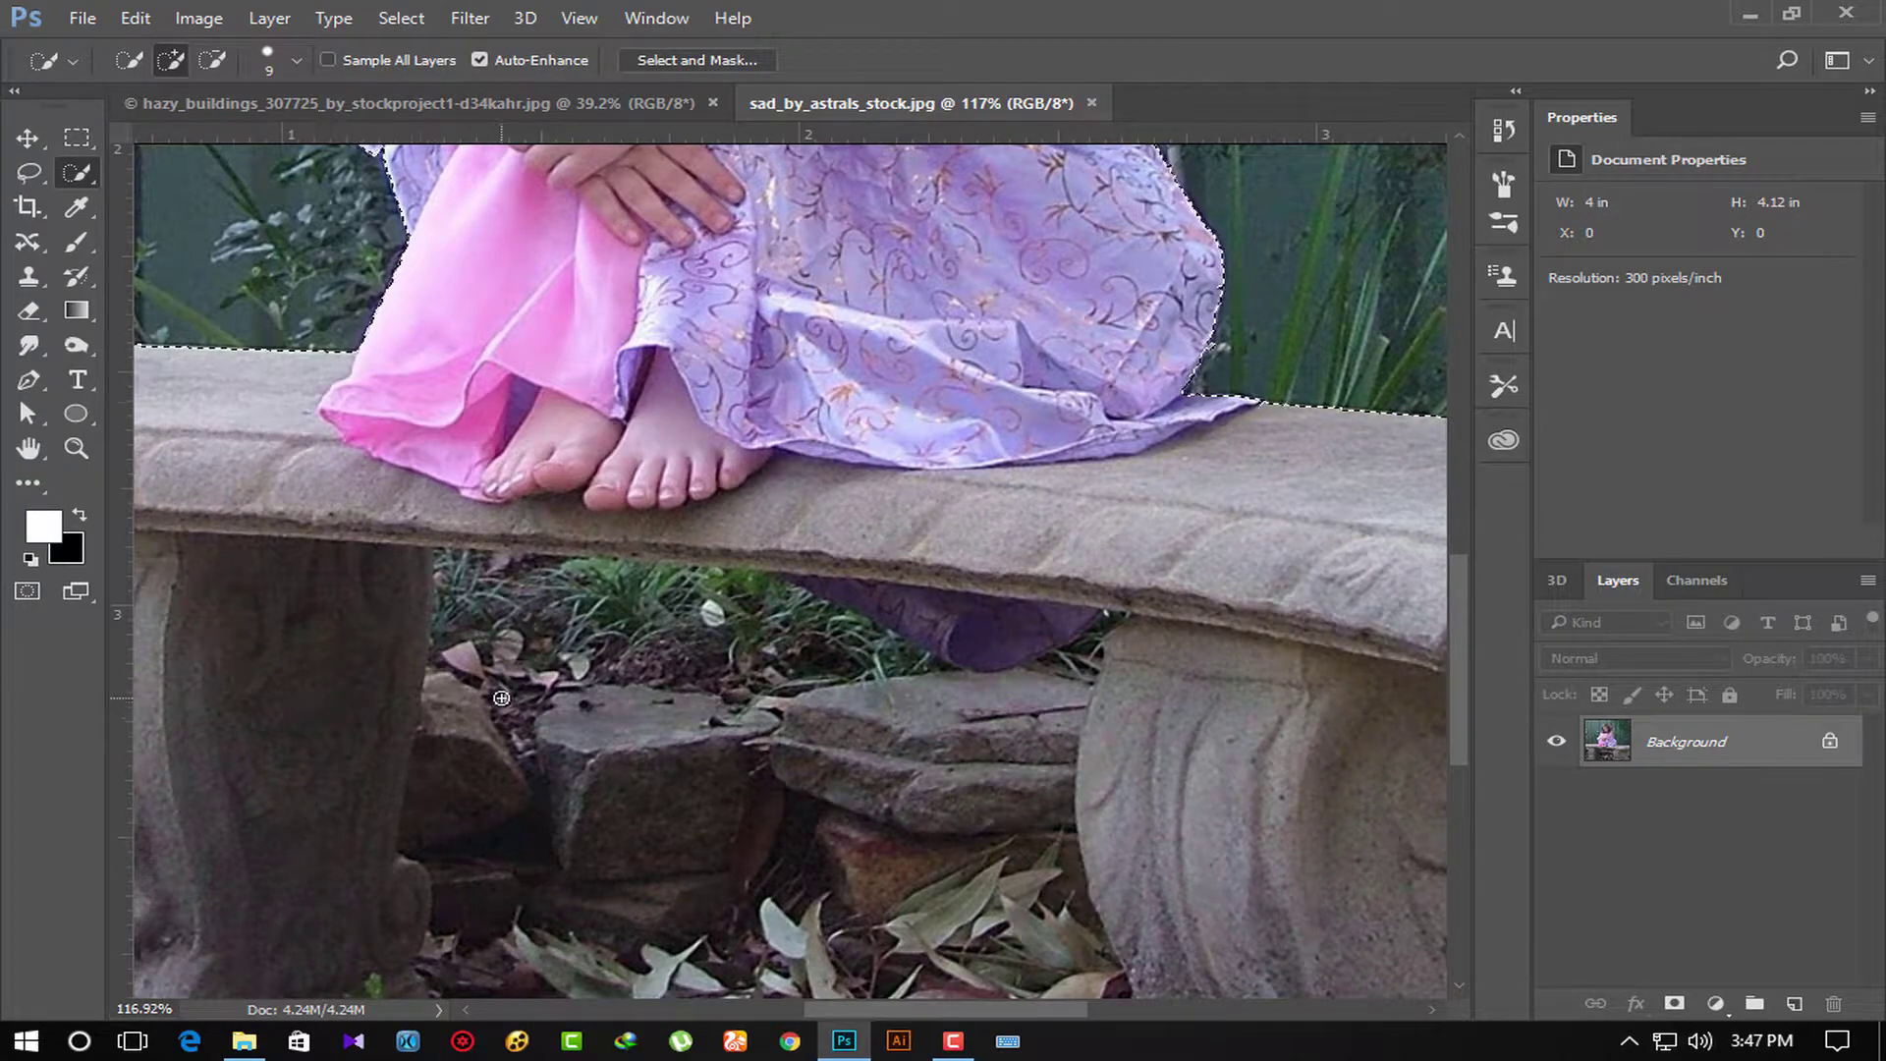
pyautogui.keyDown('alt'); pyautogui.scroll(-2, 507, 689); pyautogui.keyUp('alt')
pyautogui.keyDown('alt'); pyautogui.scroll(-2, 507, 689); pyautogui.keyUp('alt')
# Subtract the foliage under and left of the bench leg, then re-add the leg's edge.
pyautogui.scroll(-2, 507, 689)
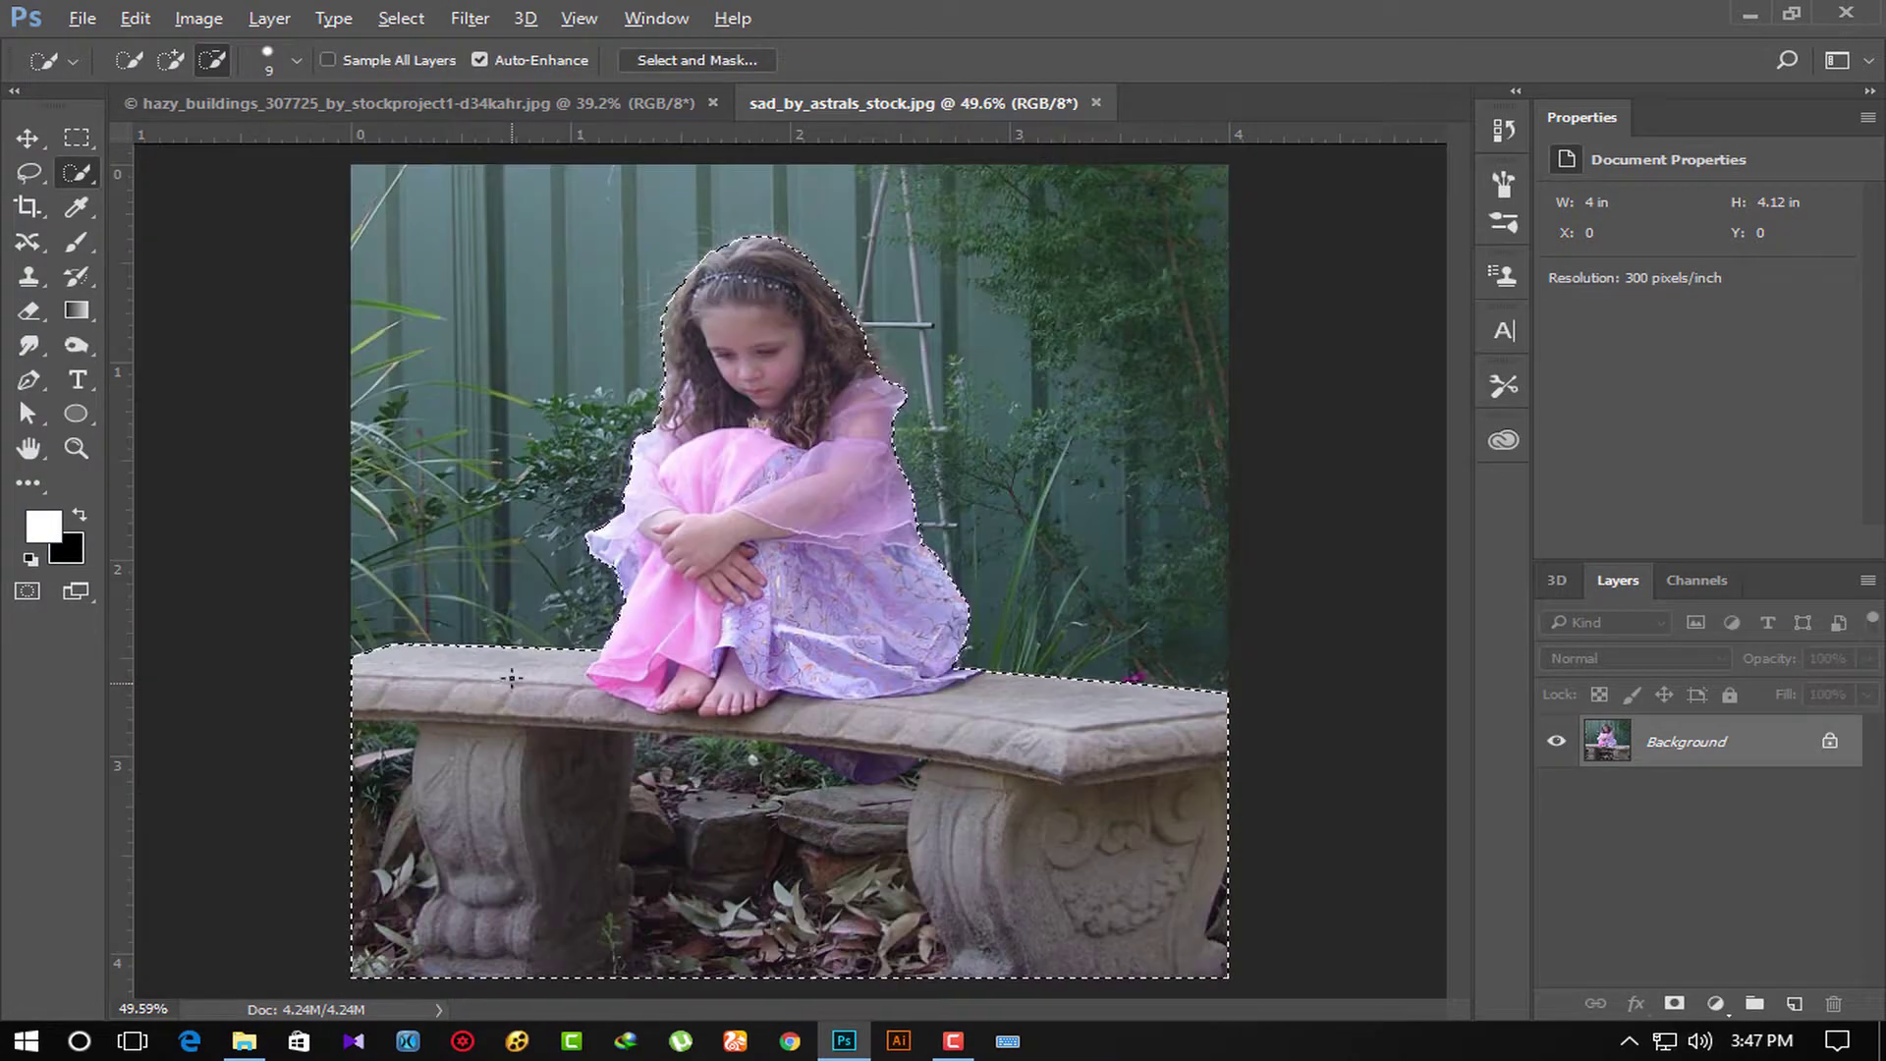
pyautogui.scroll(2, 501, 702)
pyautogui.scroll(1, 489, 748)
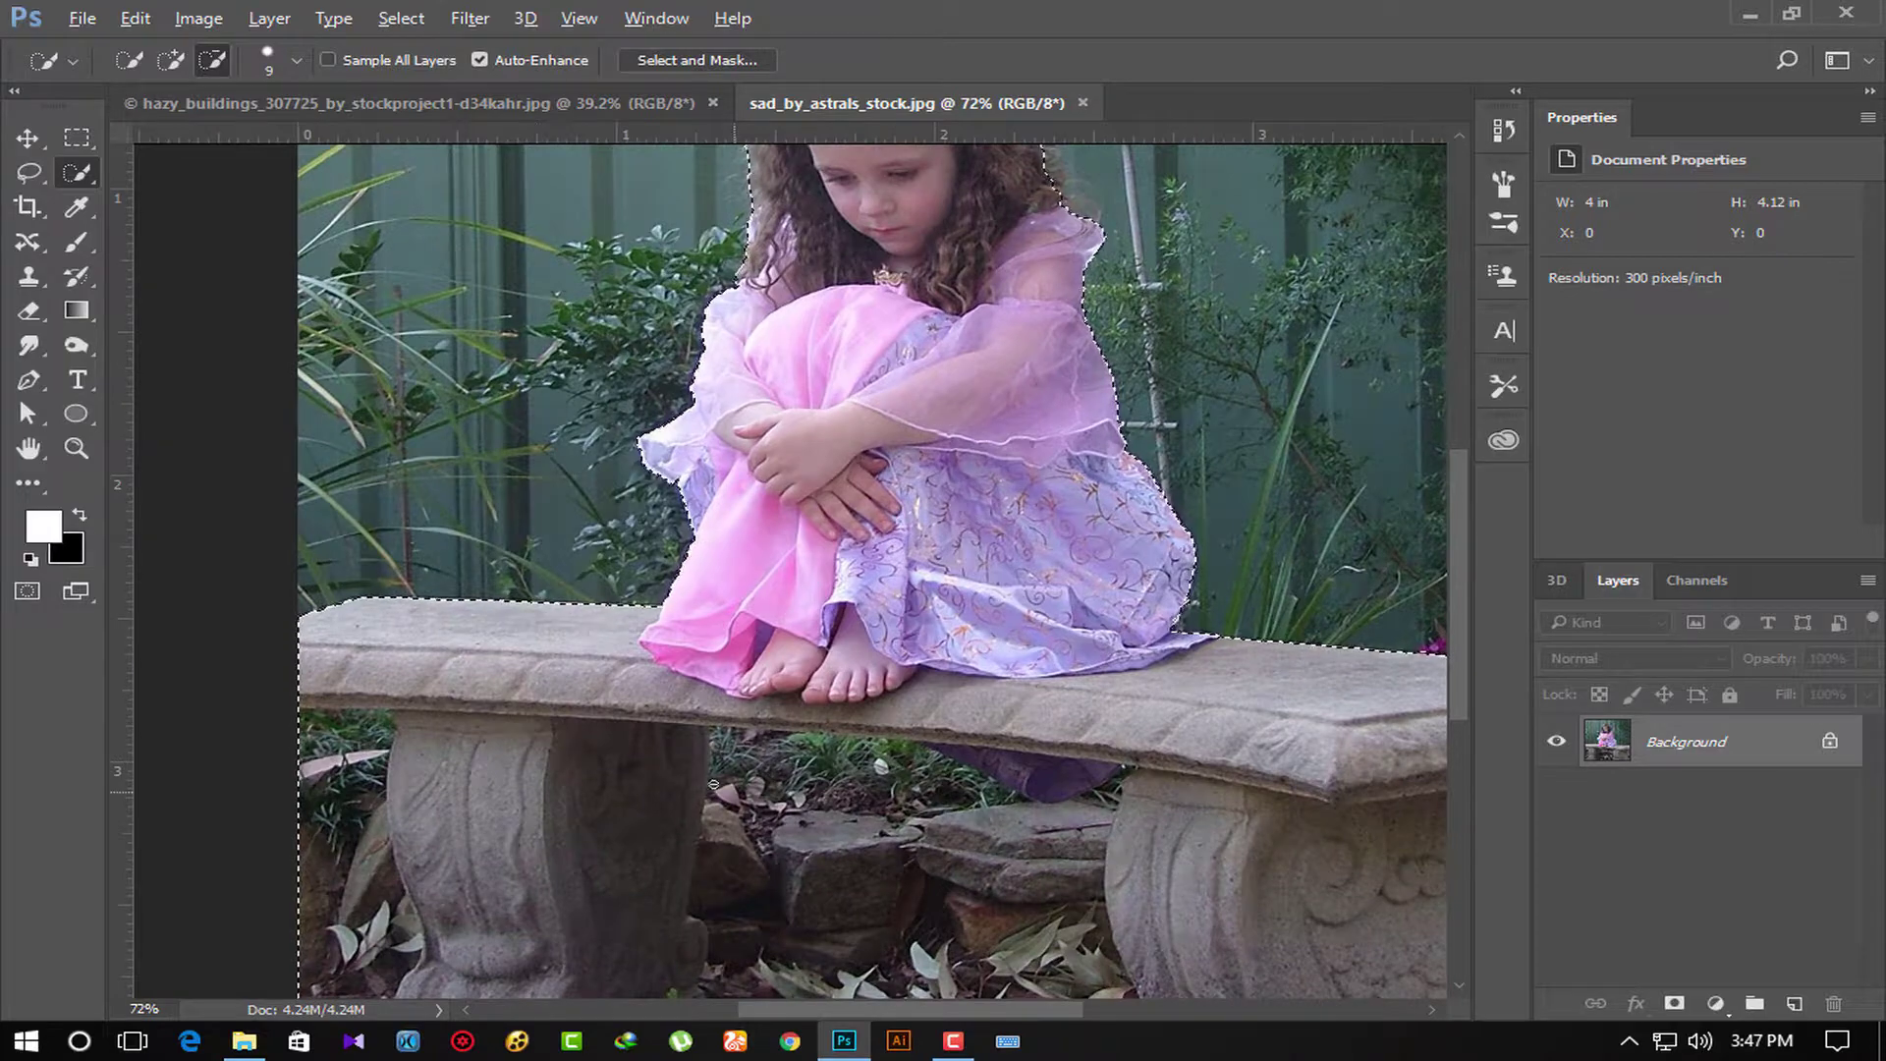
pyautogui.moveTo(389, 776); pyautogui.dragTo(566, 499)
pyautogui.scroll(1, 566, 500)
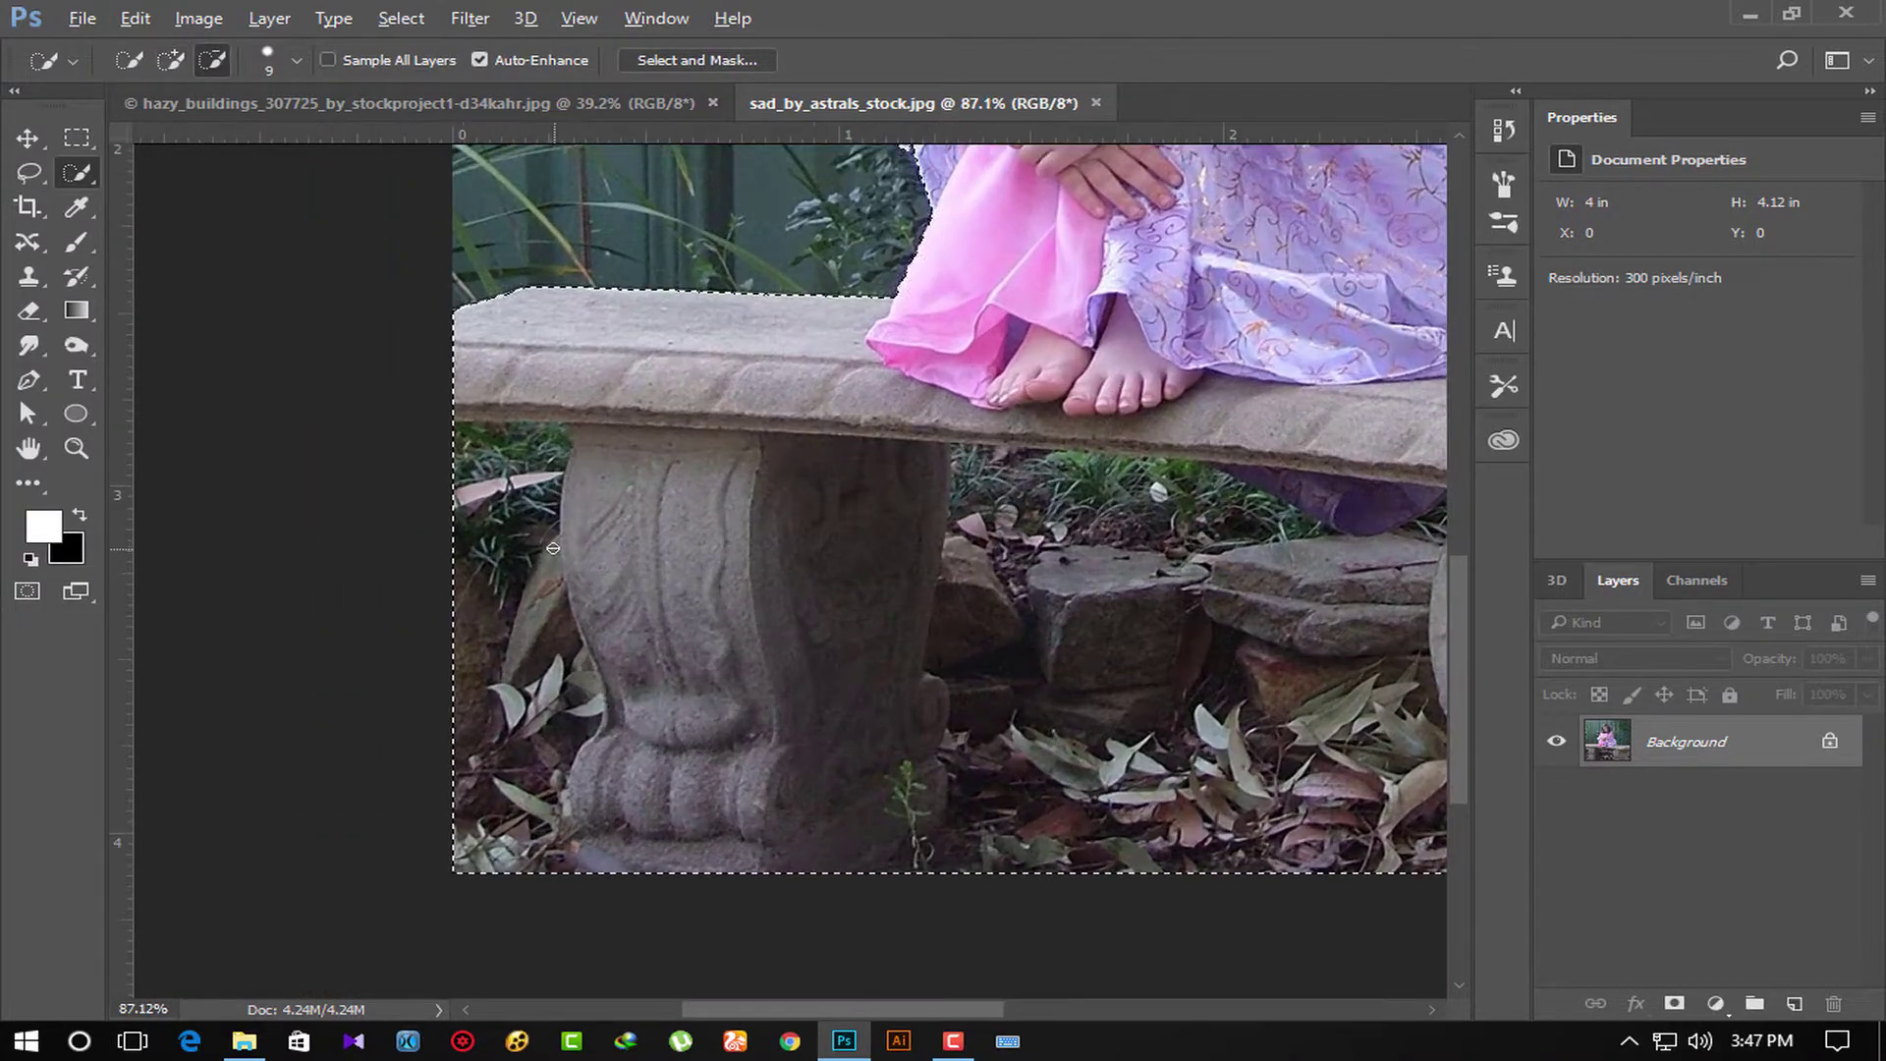
pyautogui.scroll(1, 566, 499)
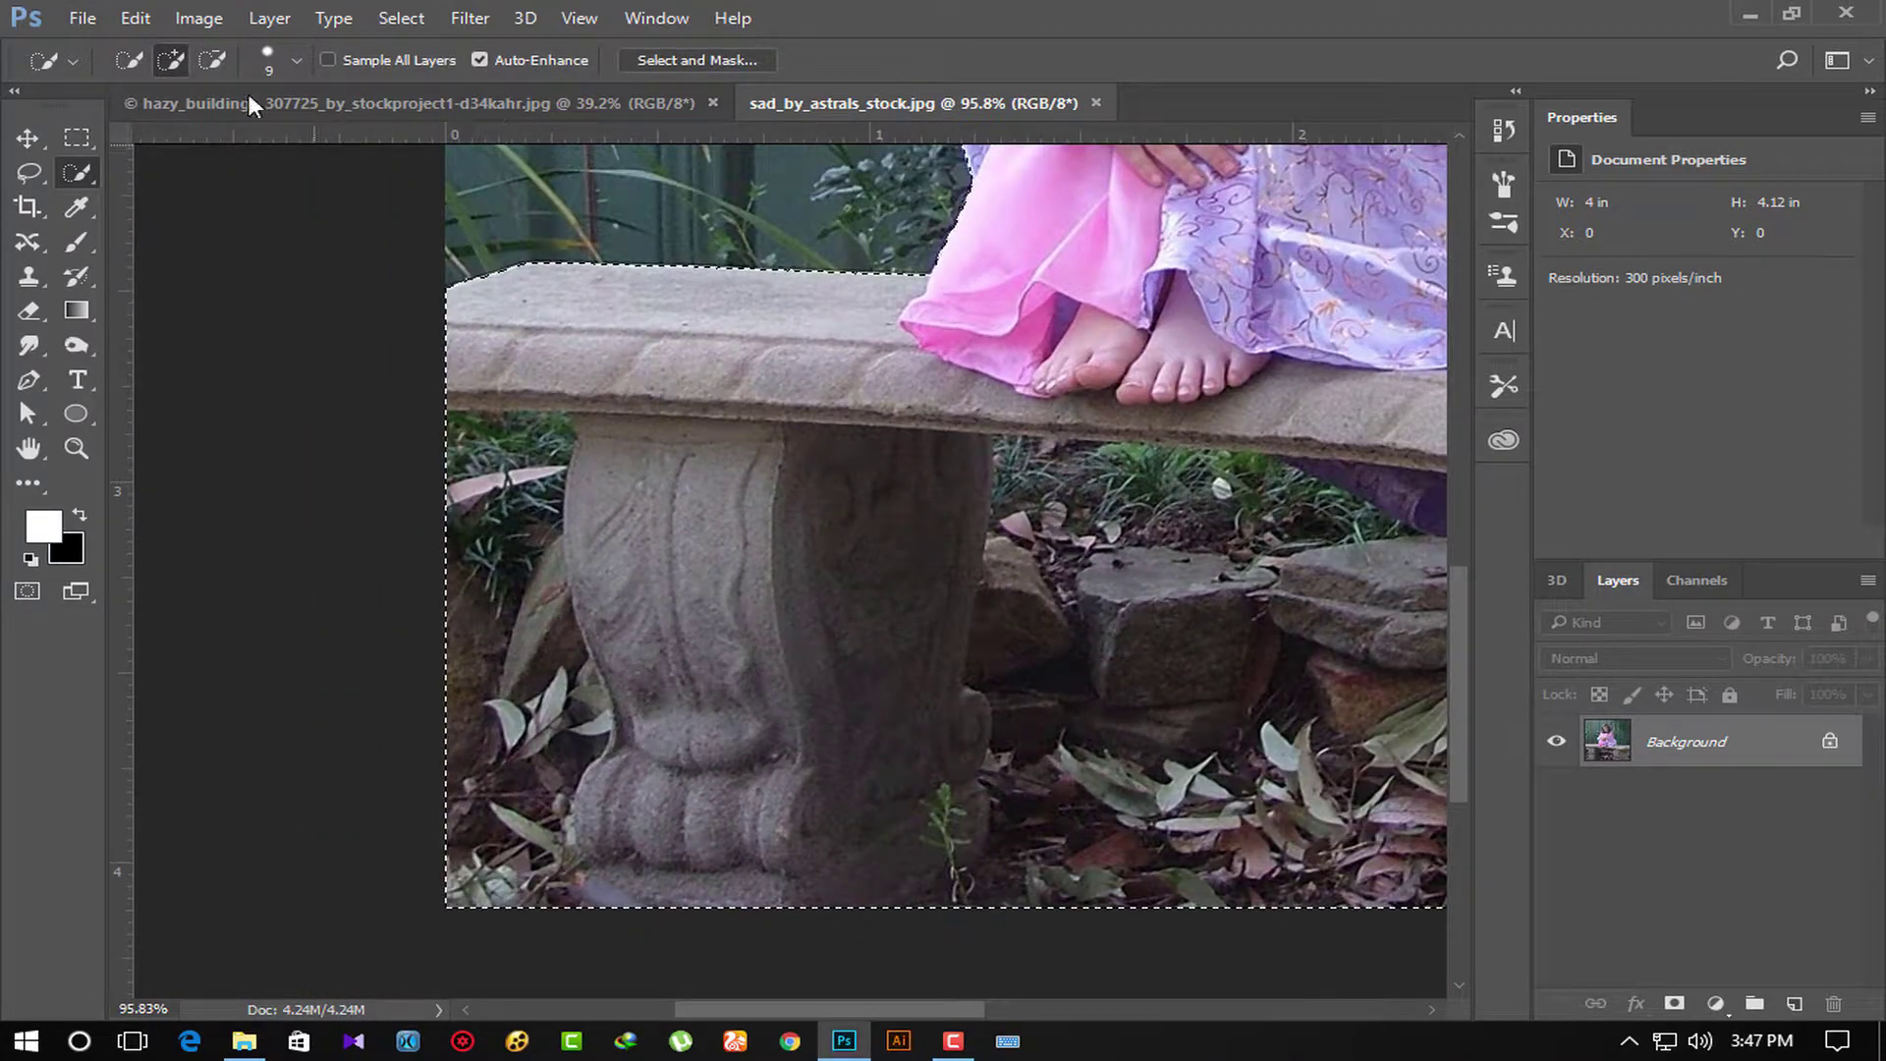
pyautogui.click(212, 60)
pyautogui.moveTo(493, 450)
pyautogui.mouseDown()
pyautogui.moveTo(516, 505)
pyautogui.moveTo(522, 777)
pyautogui.moveTo(547, 777)
pyautogui.mouseUp()
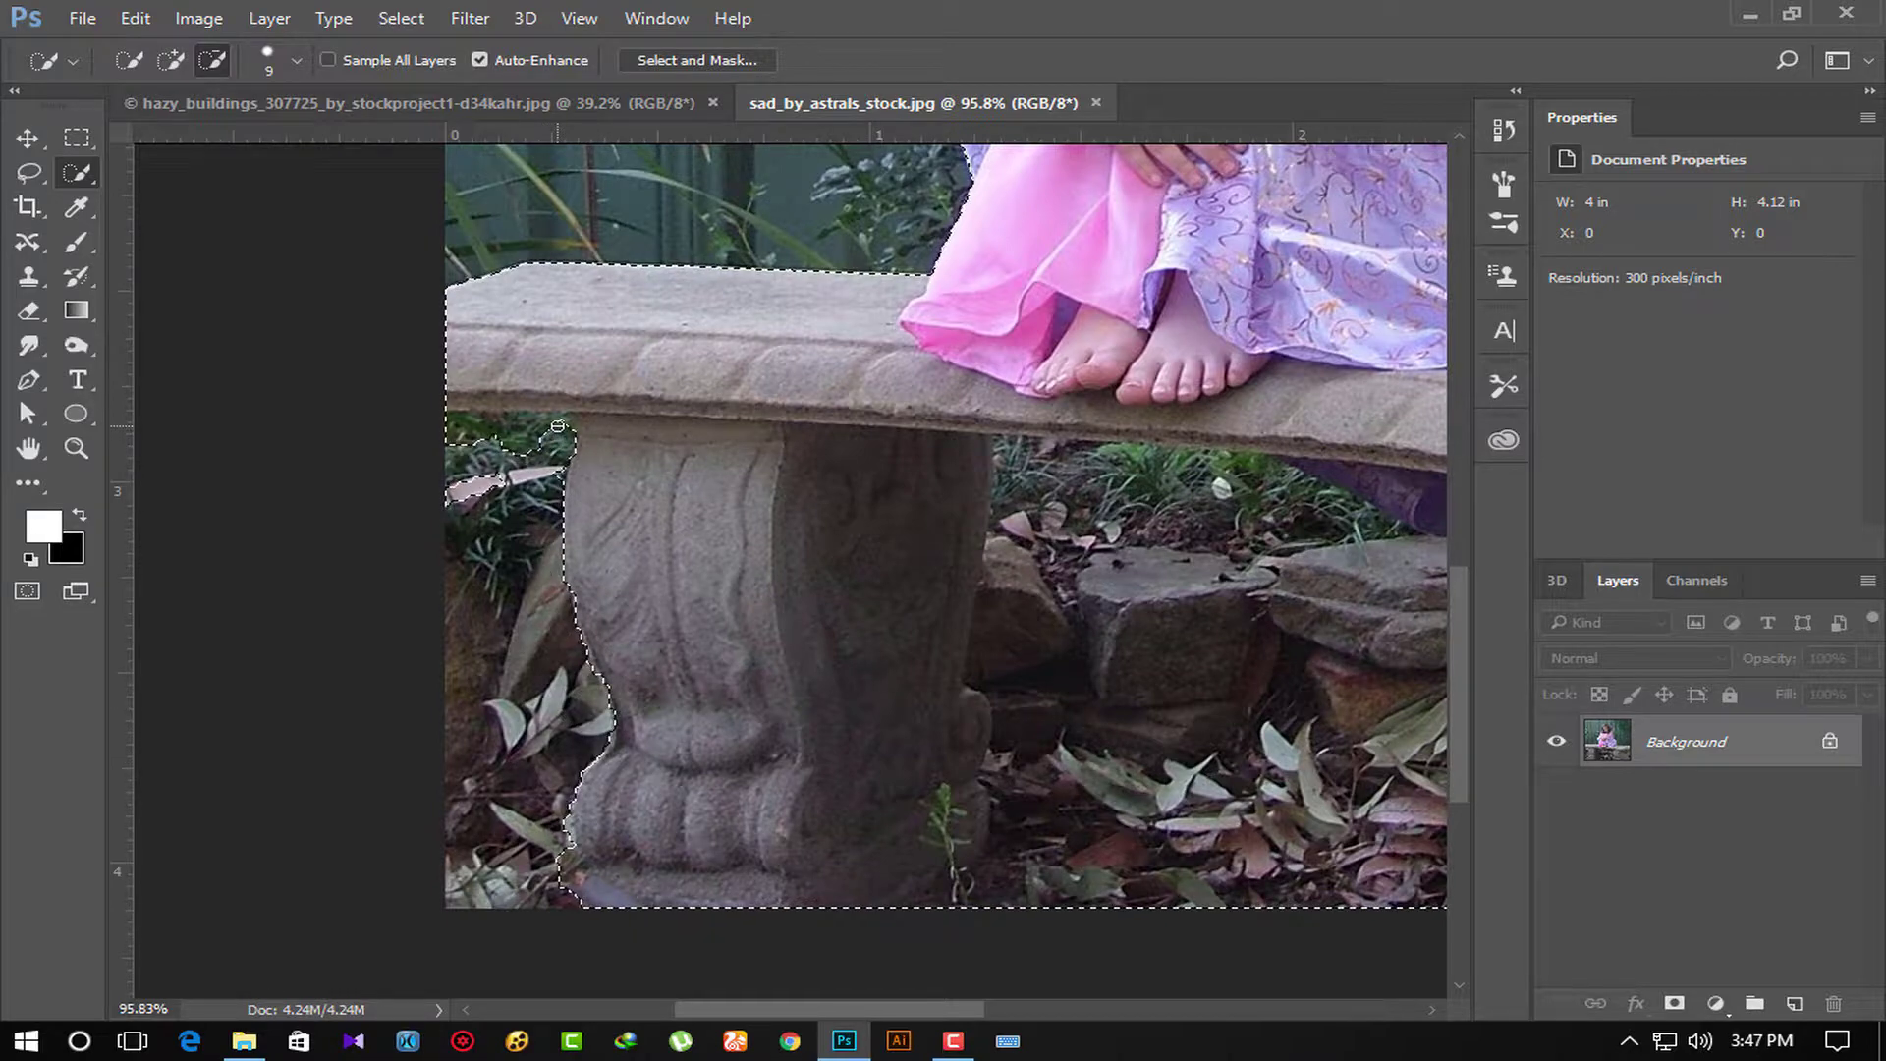
pyautogui.moveTo(557, 426); pyautogui.dragTo(541, 425)
pyautogui.moveTo(462, 491); pyautogui.dragTo(444, 445)
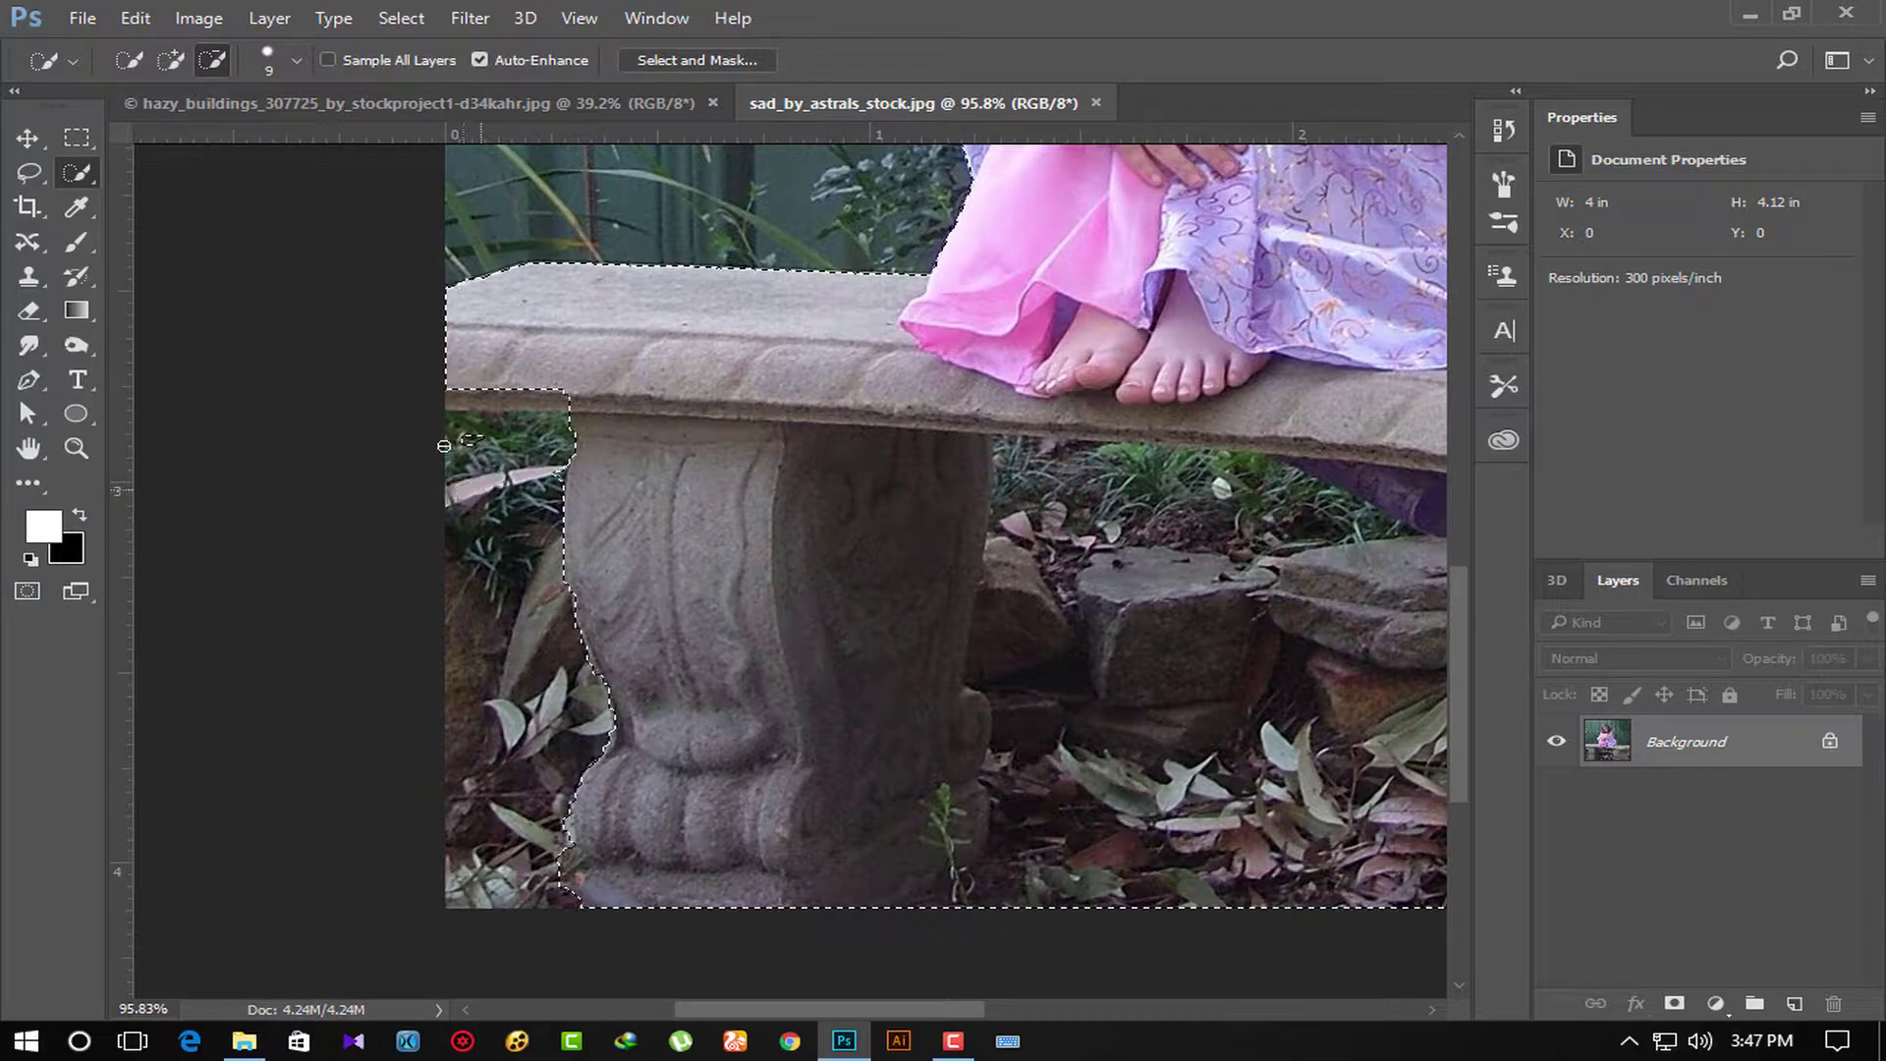
pyautogui.click(171, 60)
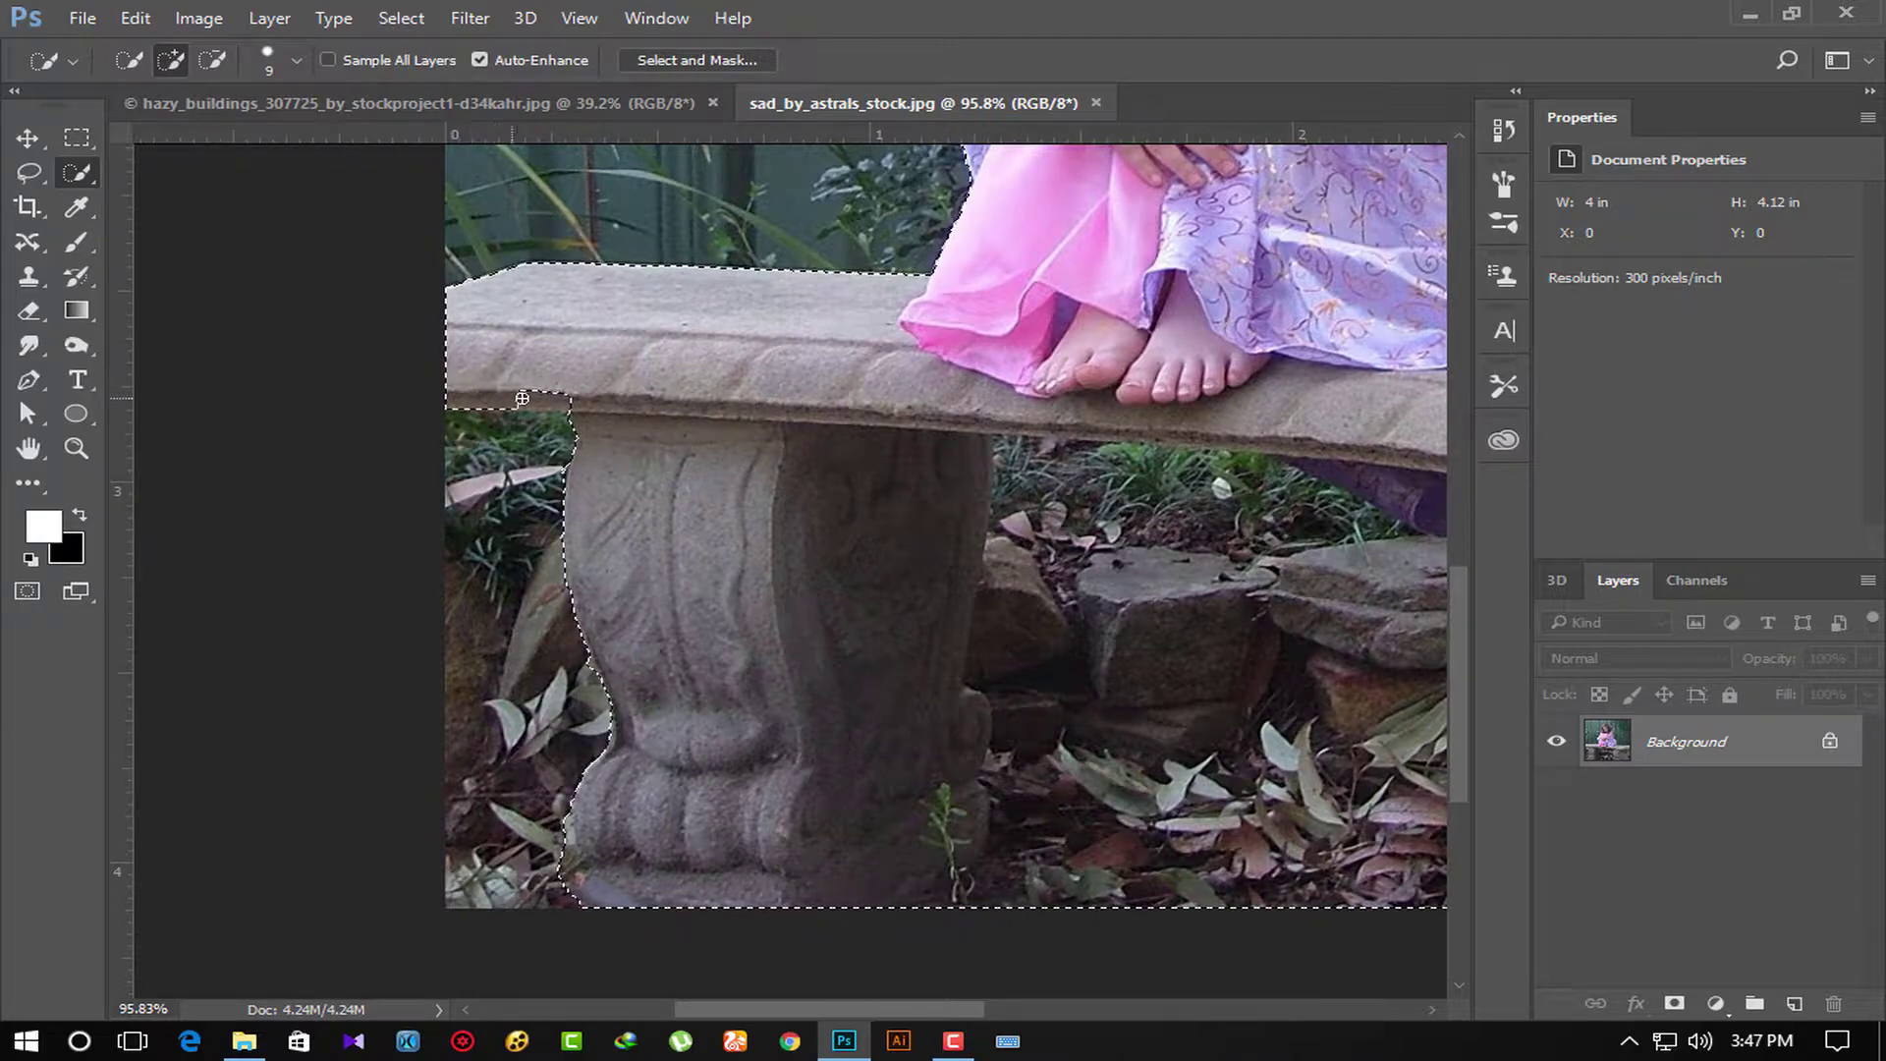
pyautogui.moveTo(560, 398); pyautogui.dragTo(570, 433)
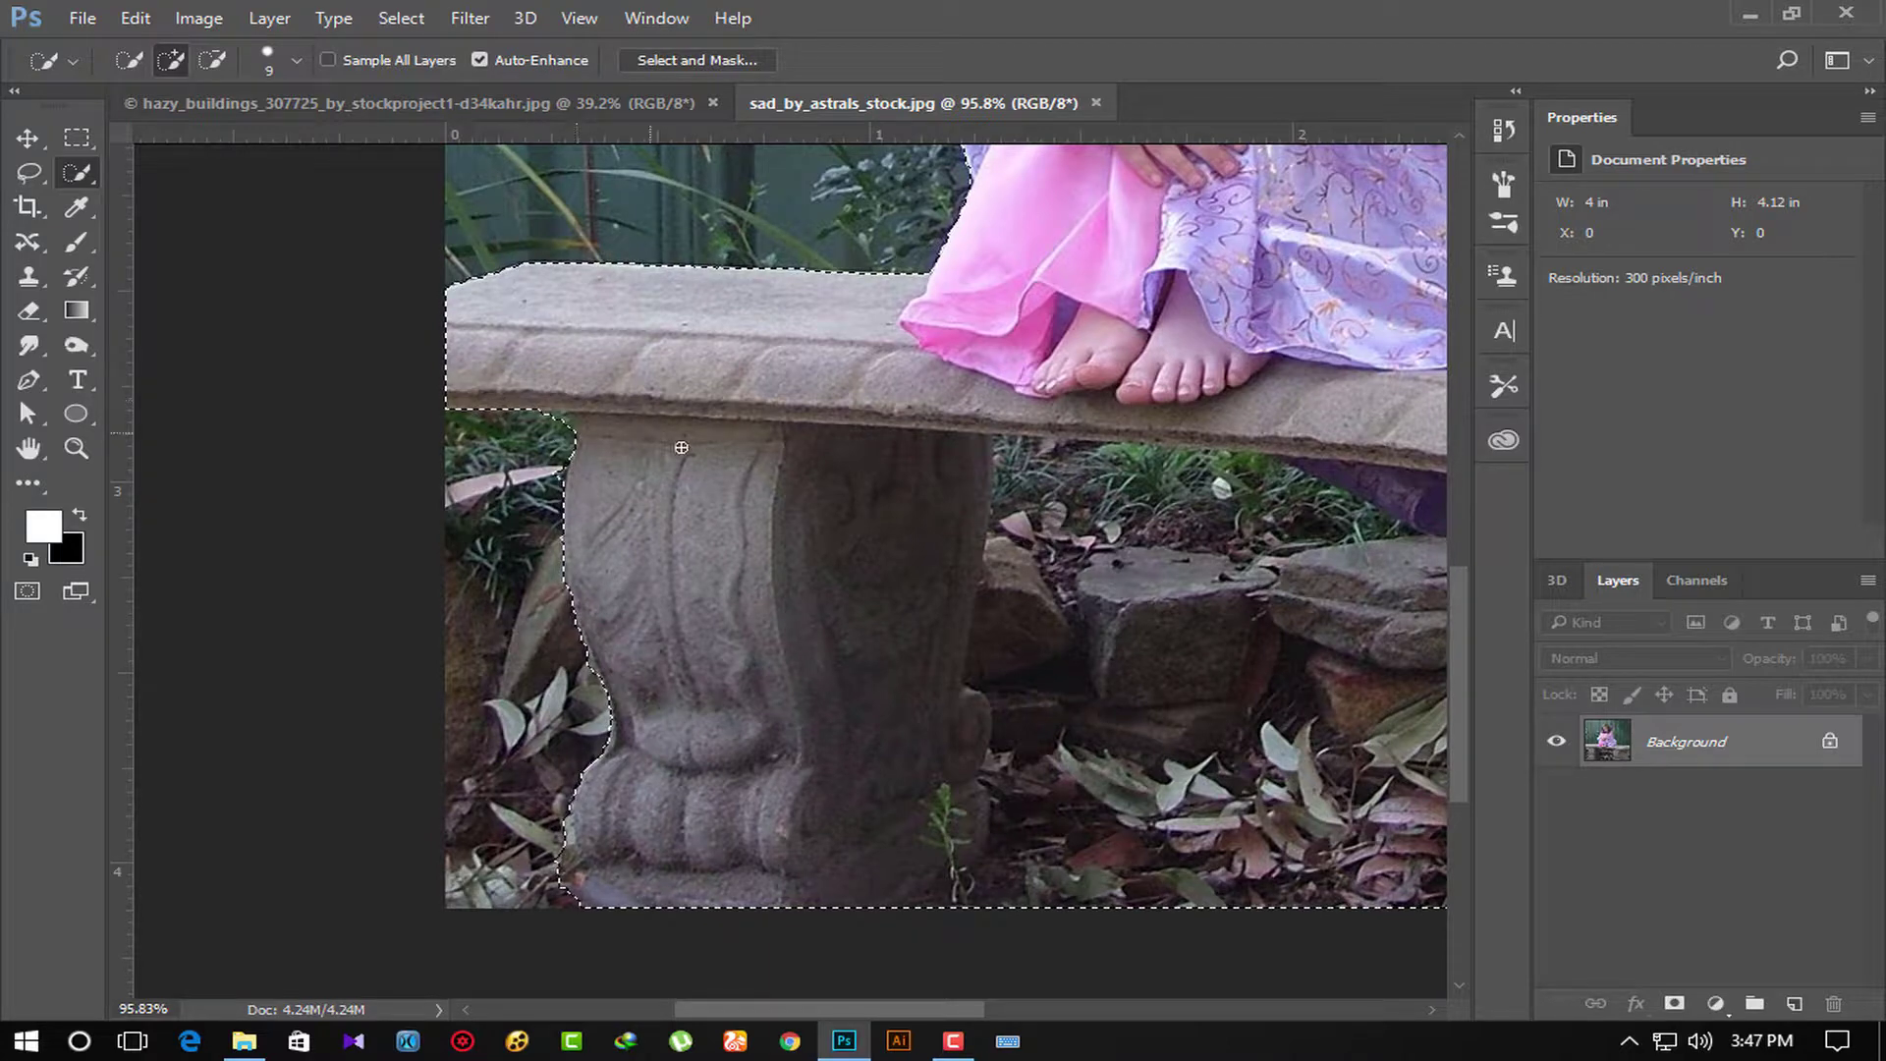
# Duplicate the Background layer as Background copy.
pyautogui.scroll(-1, 1209, 894)
pyautogui.scroll(-1, 1203, 879)
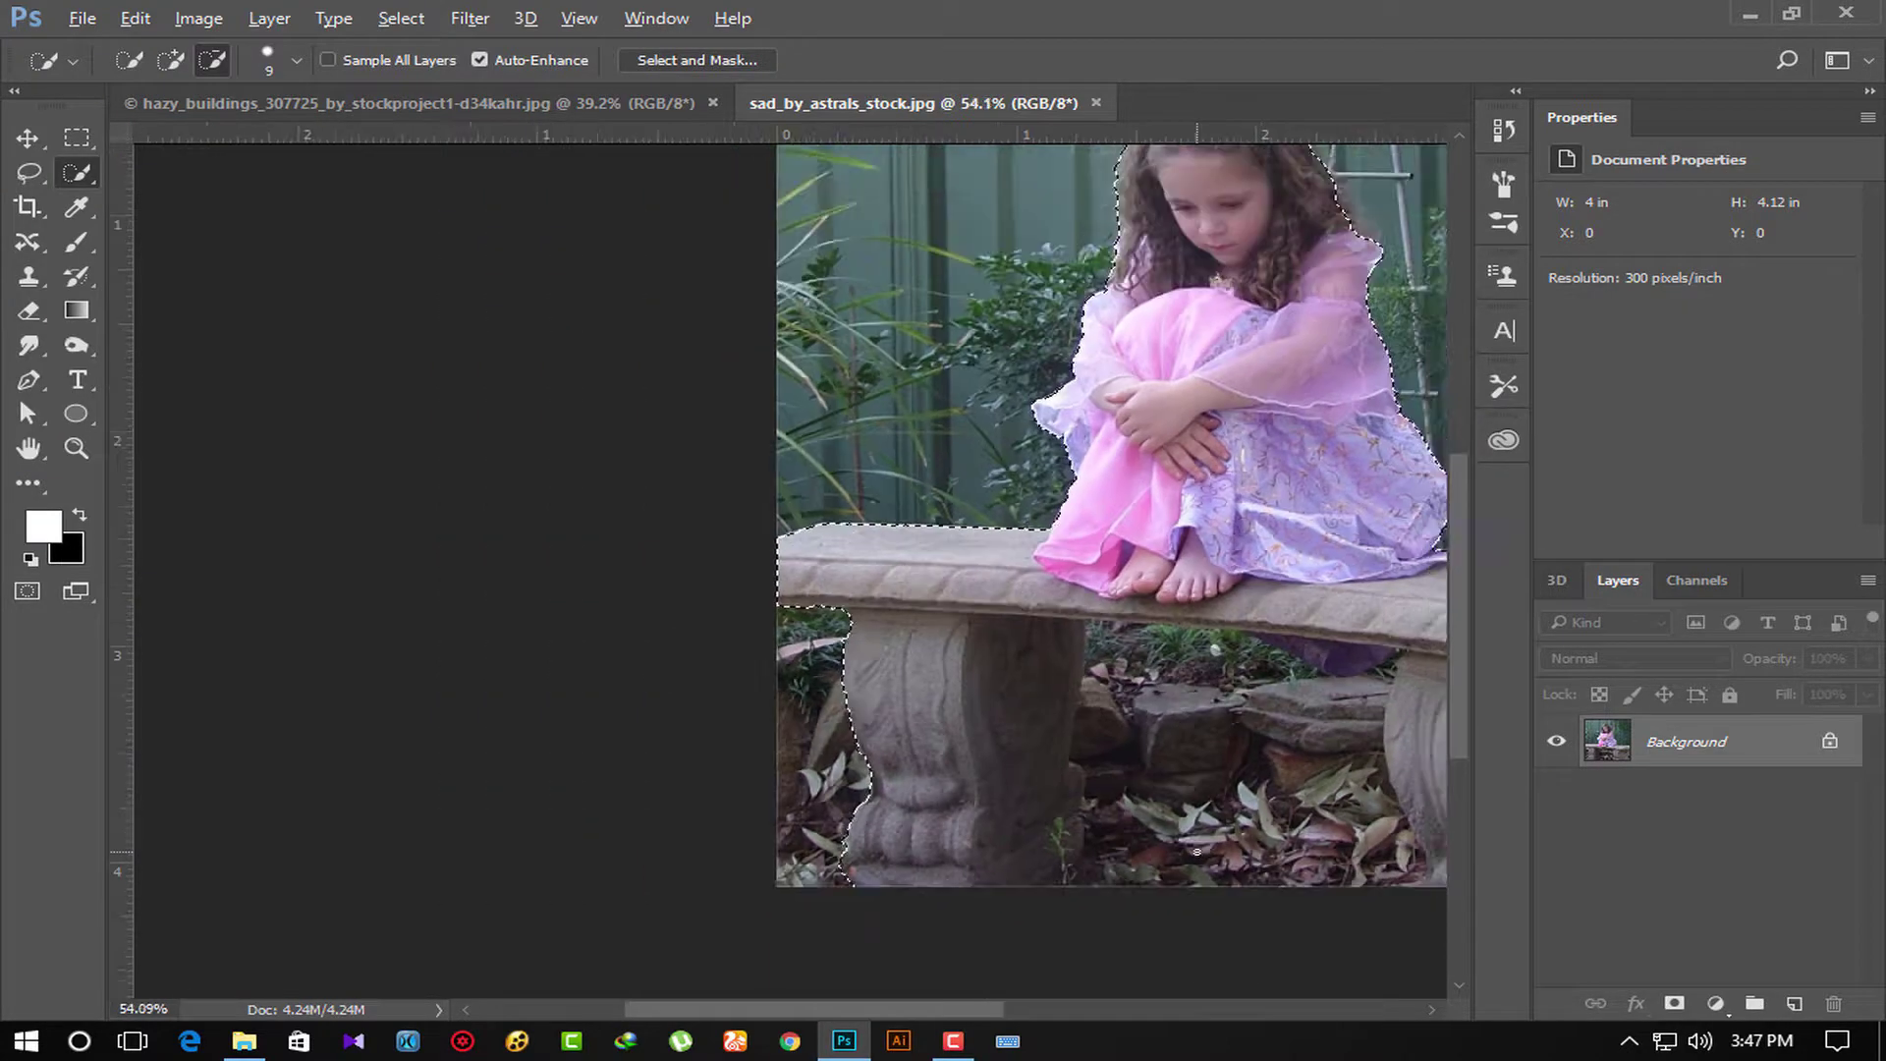
pyautogui.scroll(-1, 1199, 859)
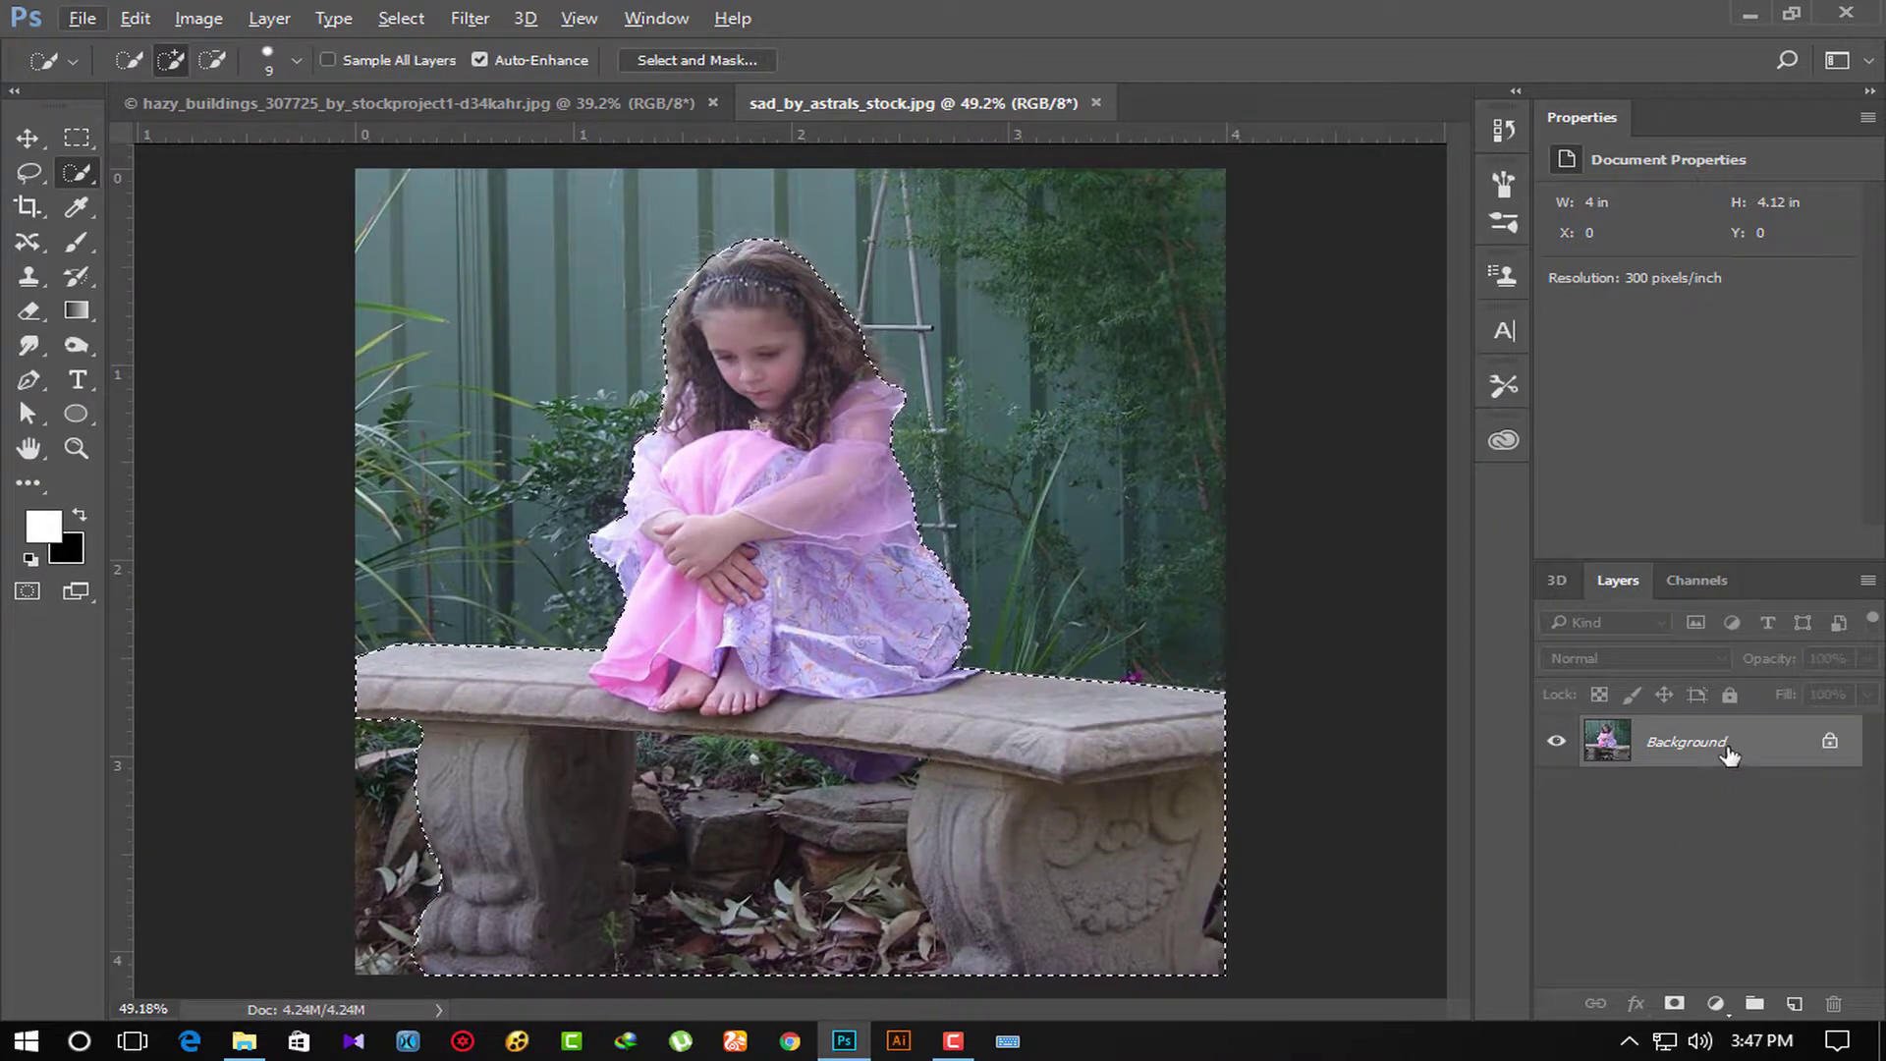
pyautogui.moveTo(1724, 747); pyautogui.dragTo(1796, 1002)
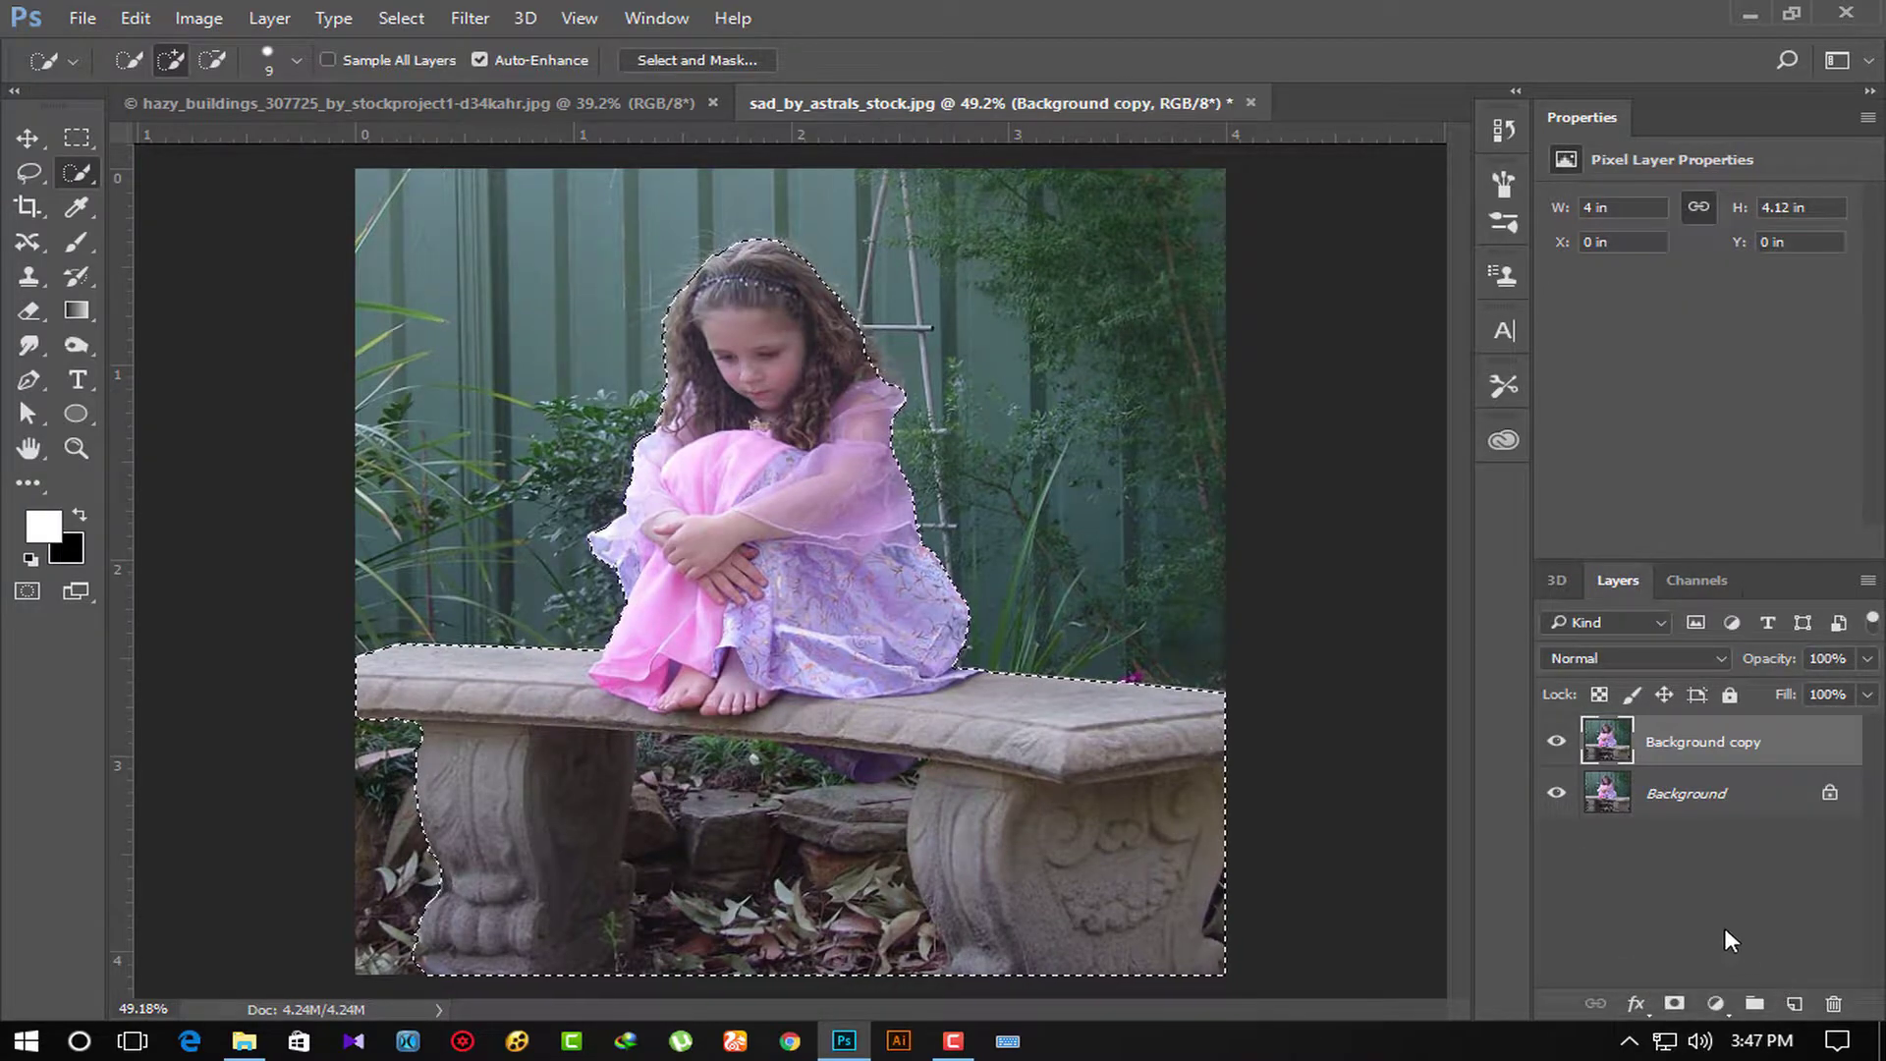
# Mask Background copy to the girl-and-bench selection and hide the Background layer.
pyautogui.click(1675, 1002)
pyautogui.click(1557, 794)
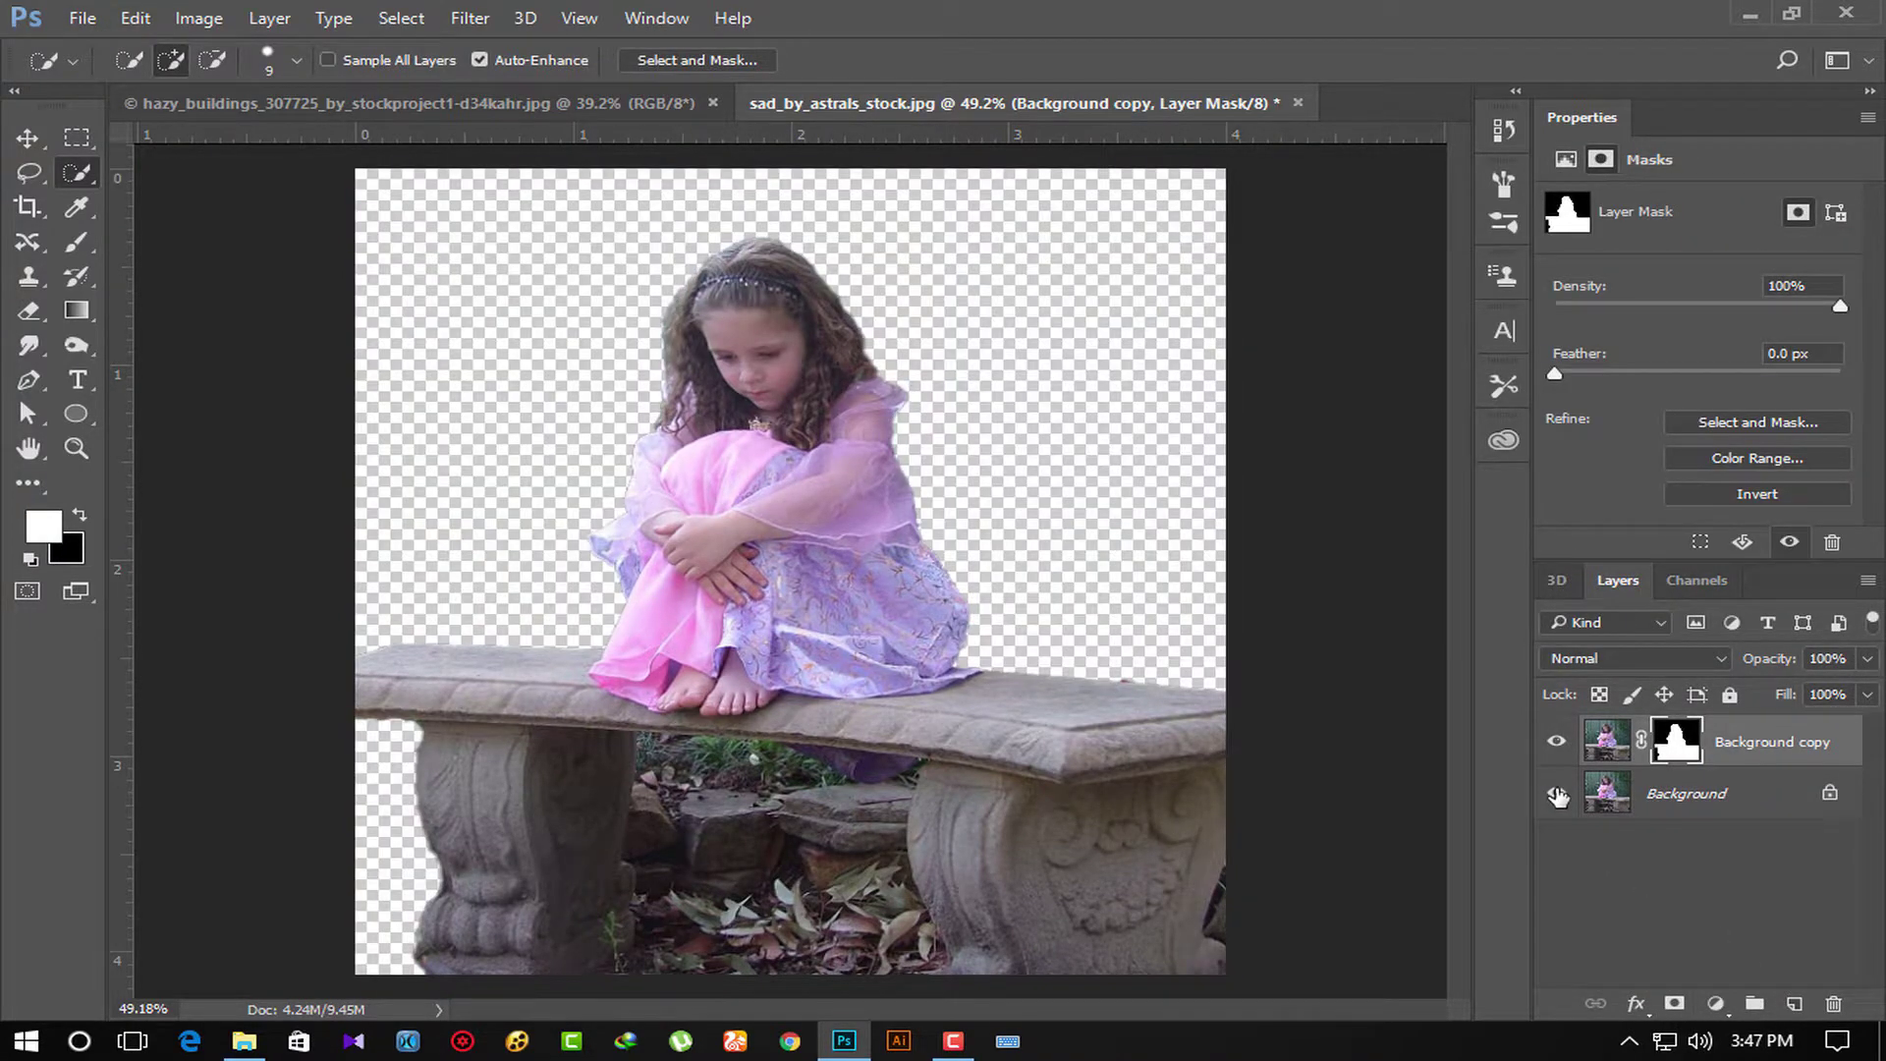
pyautogui.scroll(3, 748, 621)
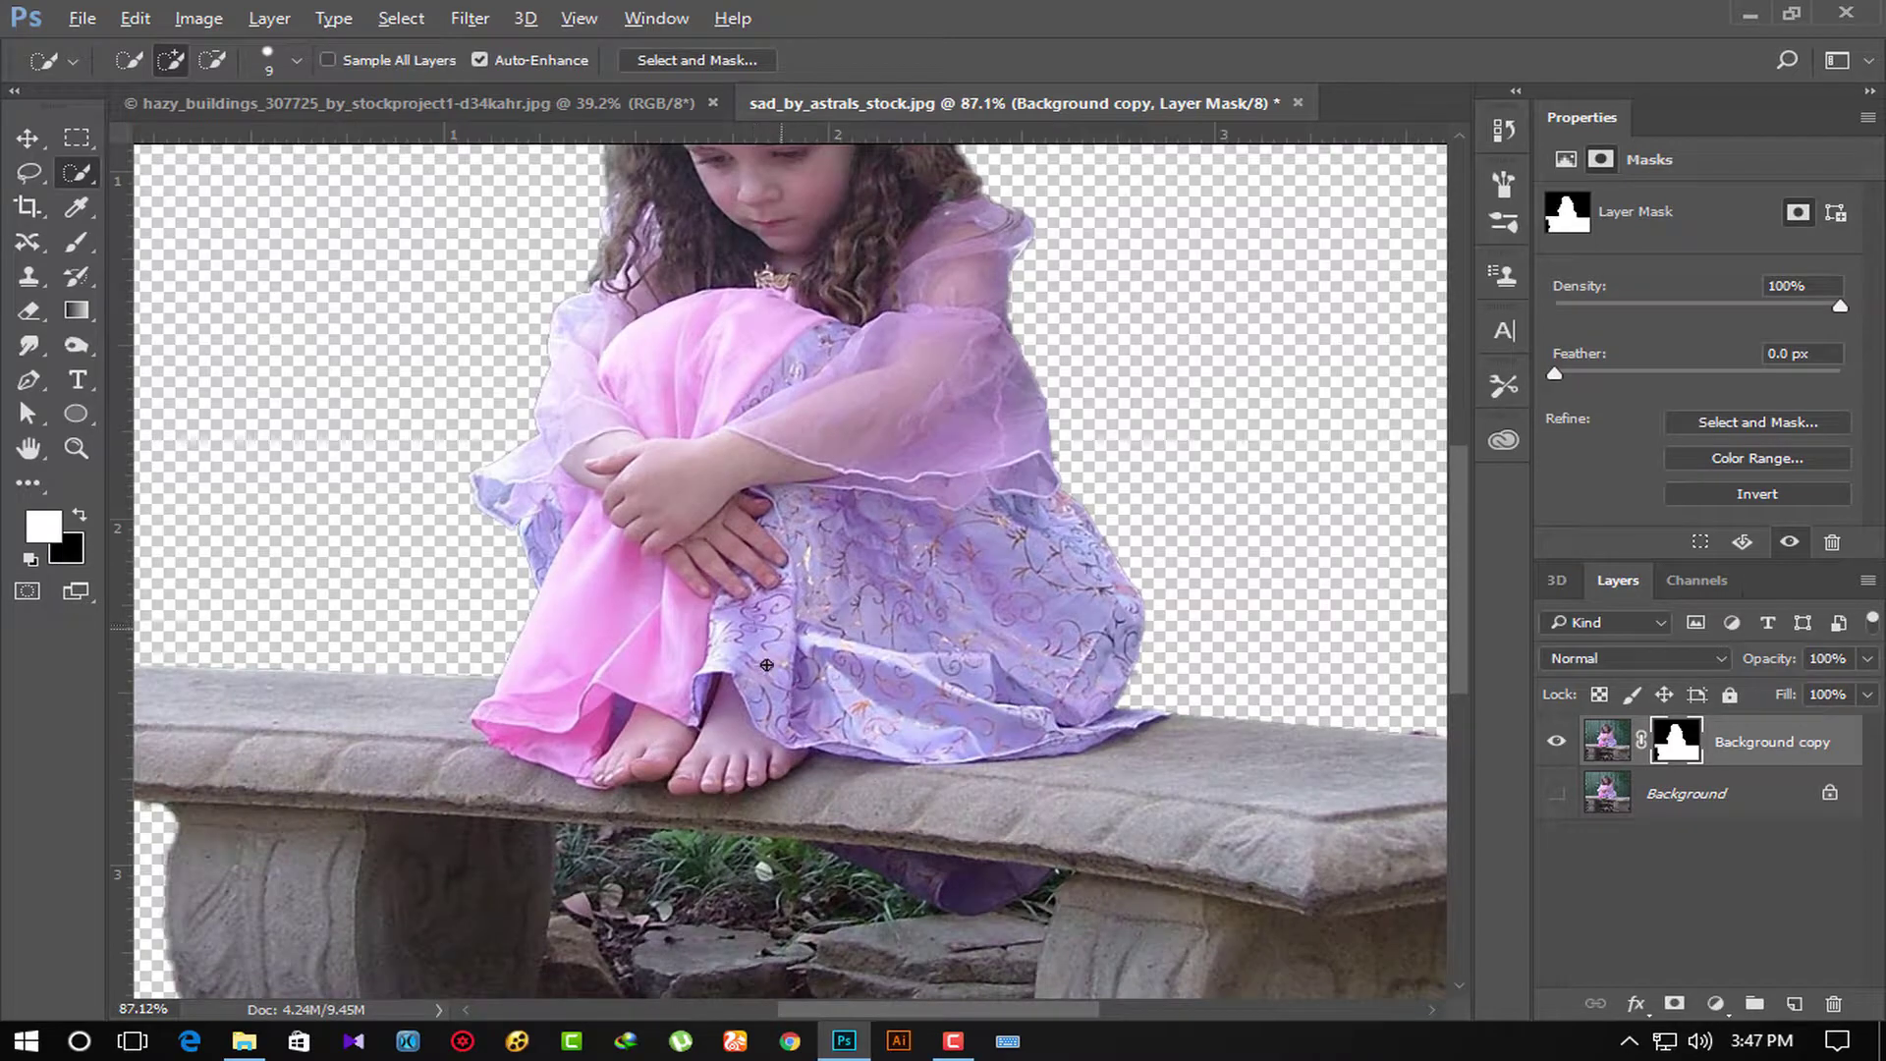
pyautogui.moveTo(521, 739); pyautogui.dragTo(750, 396)
# Pick the Eraser tool and zoom in to inspect the bench leg edges.
pyautogui.rightClick(29, 312)
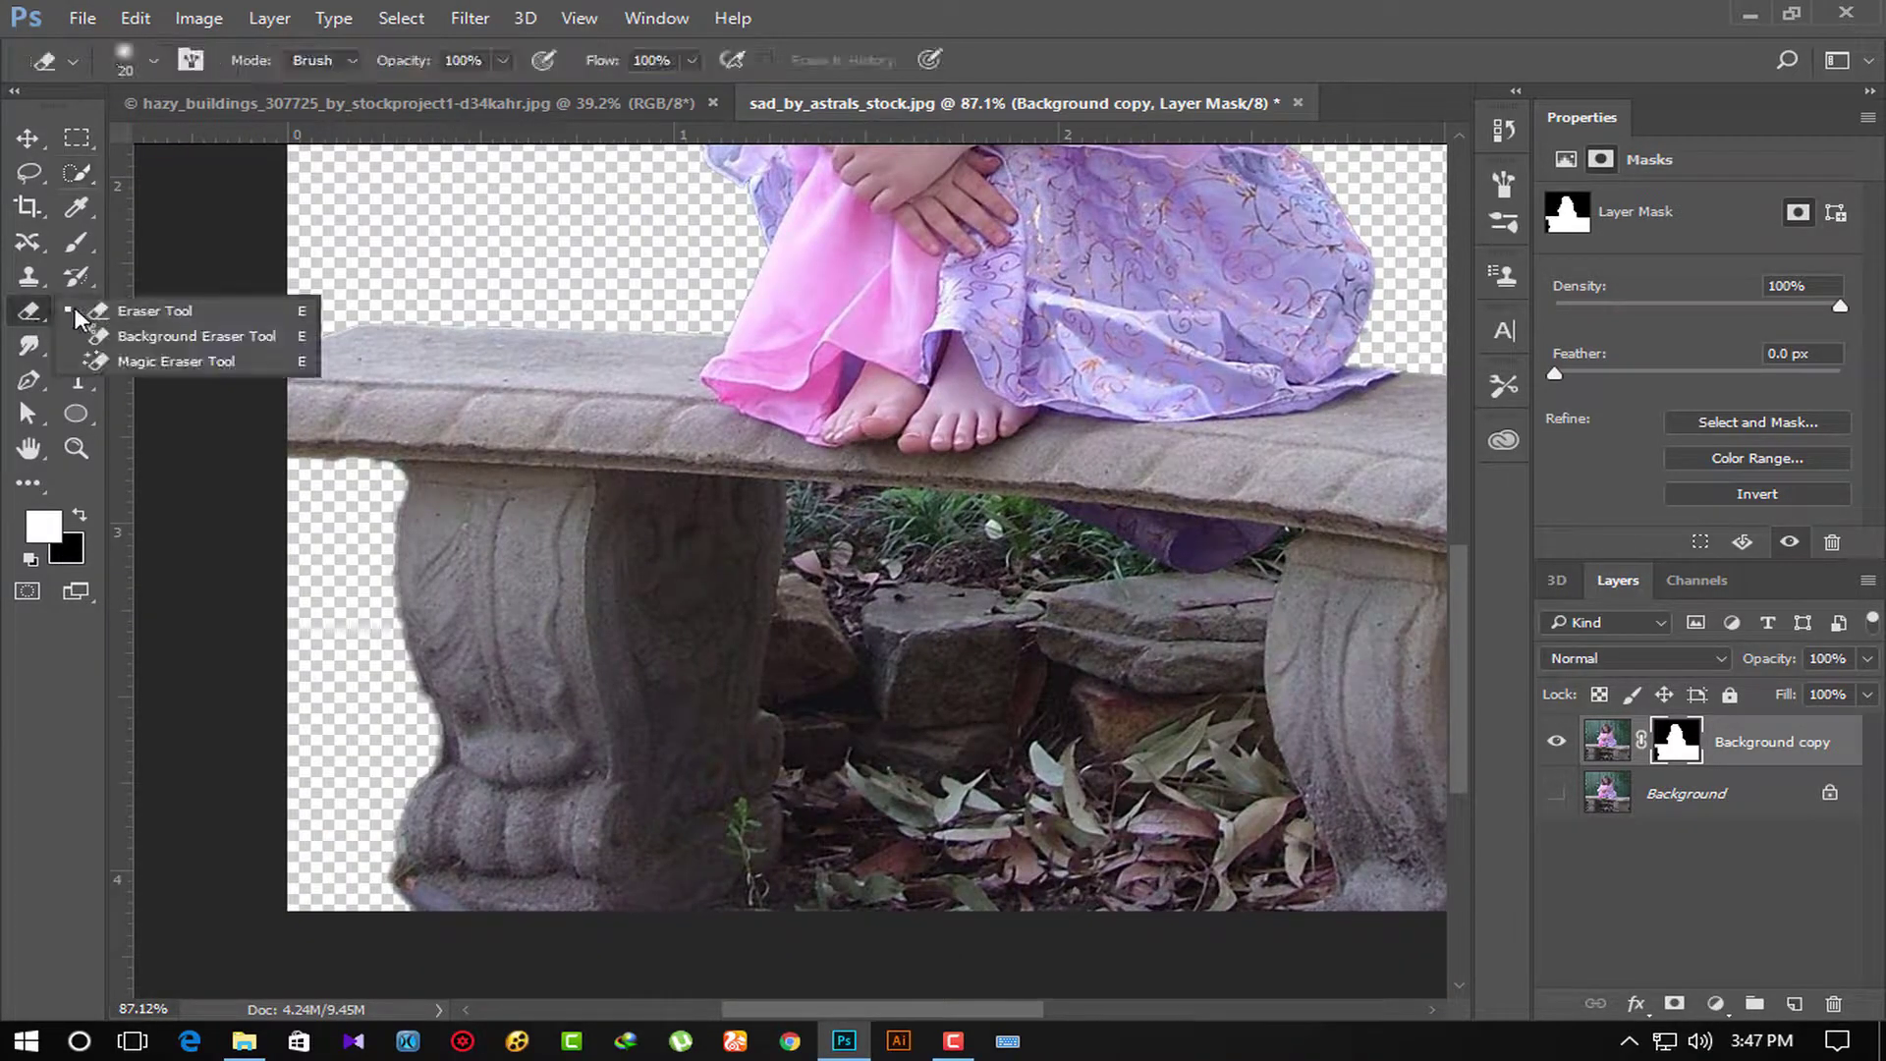
pyautogui.click(196, 306)
pyautogui.scroll(3, 491, 581)
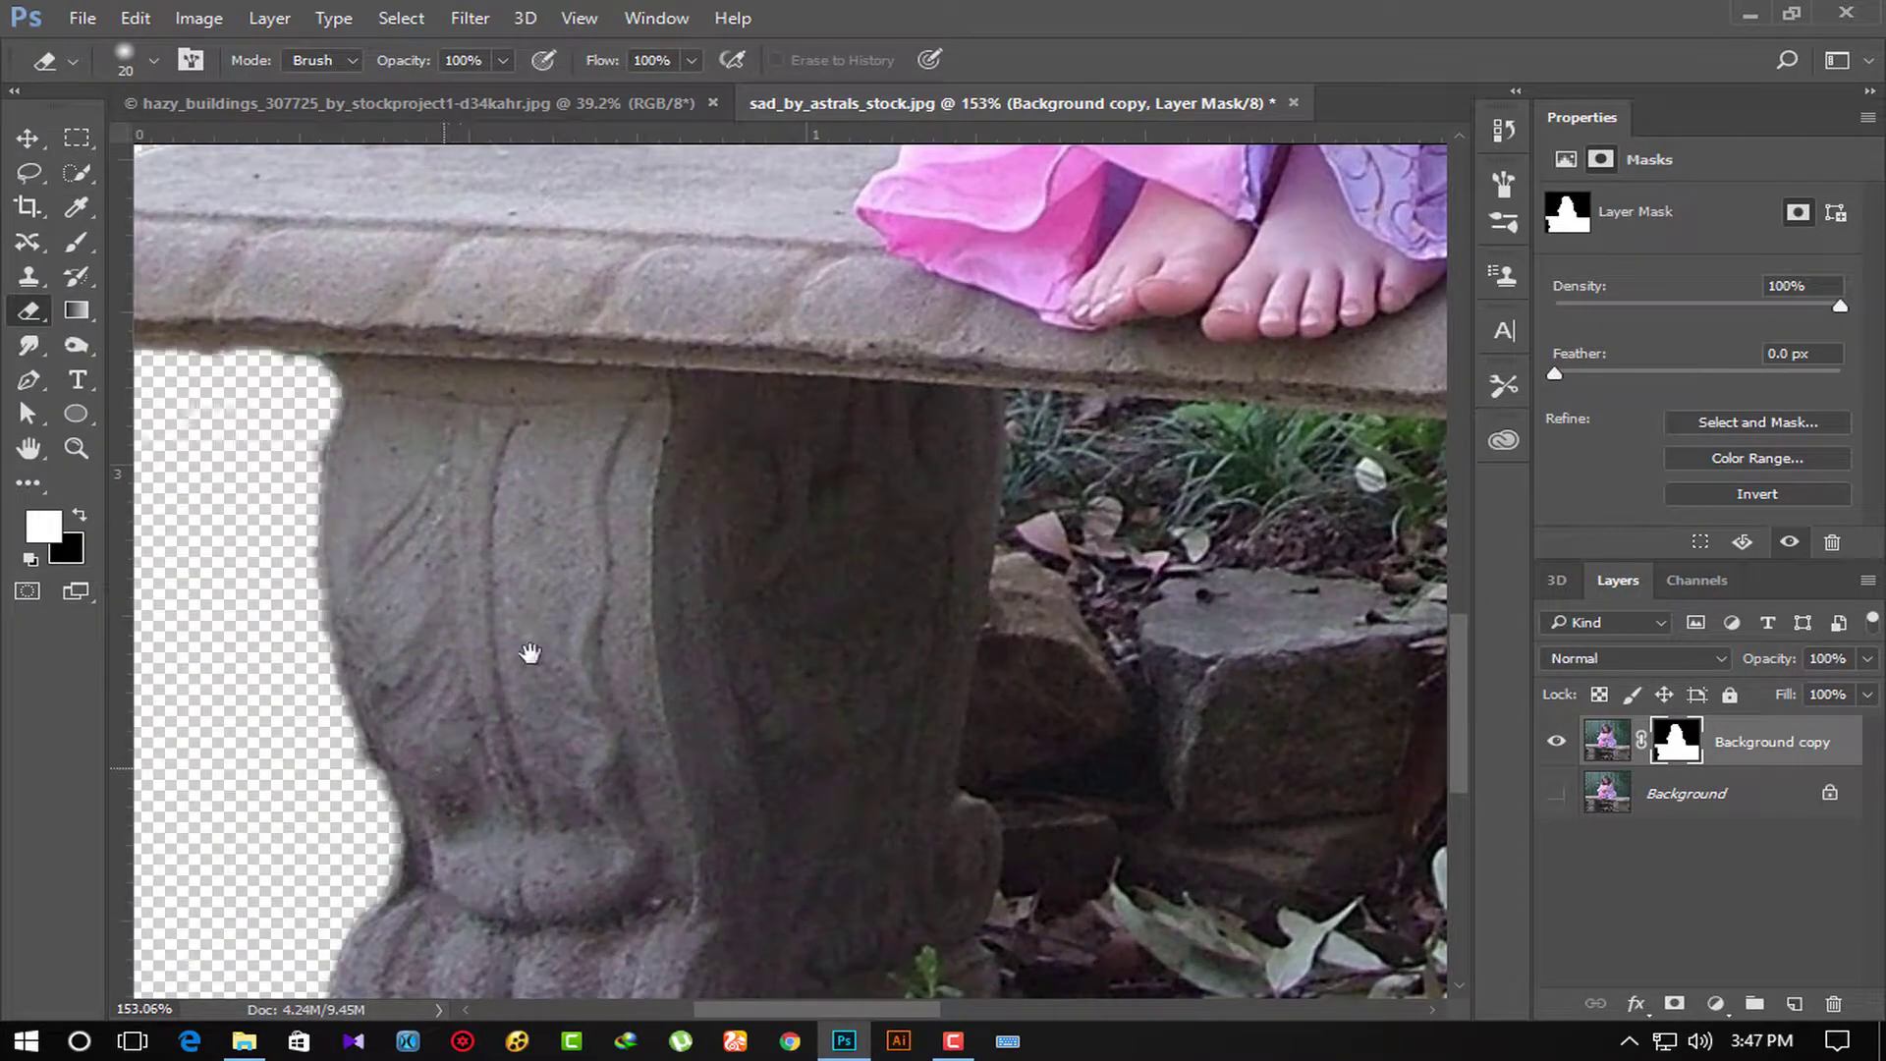
pyautogui.scroll(1, 531, 654)
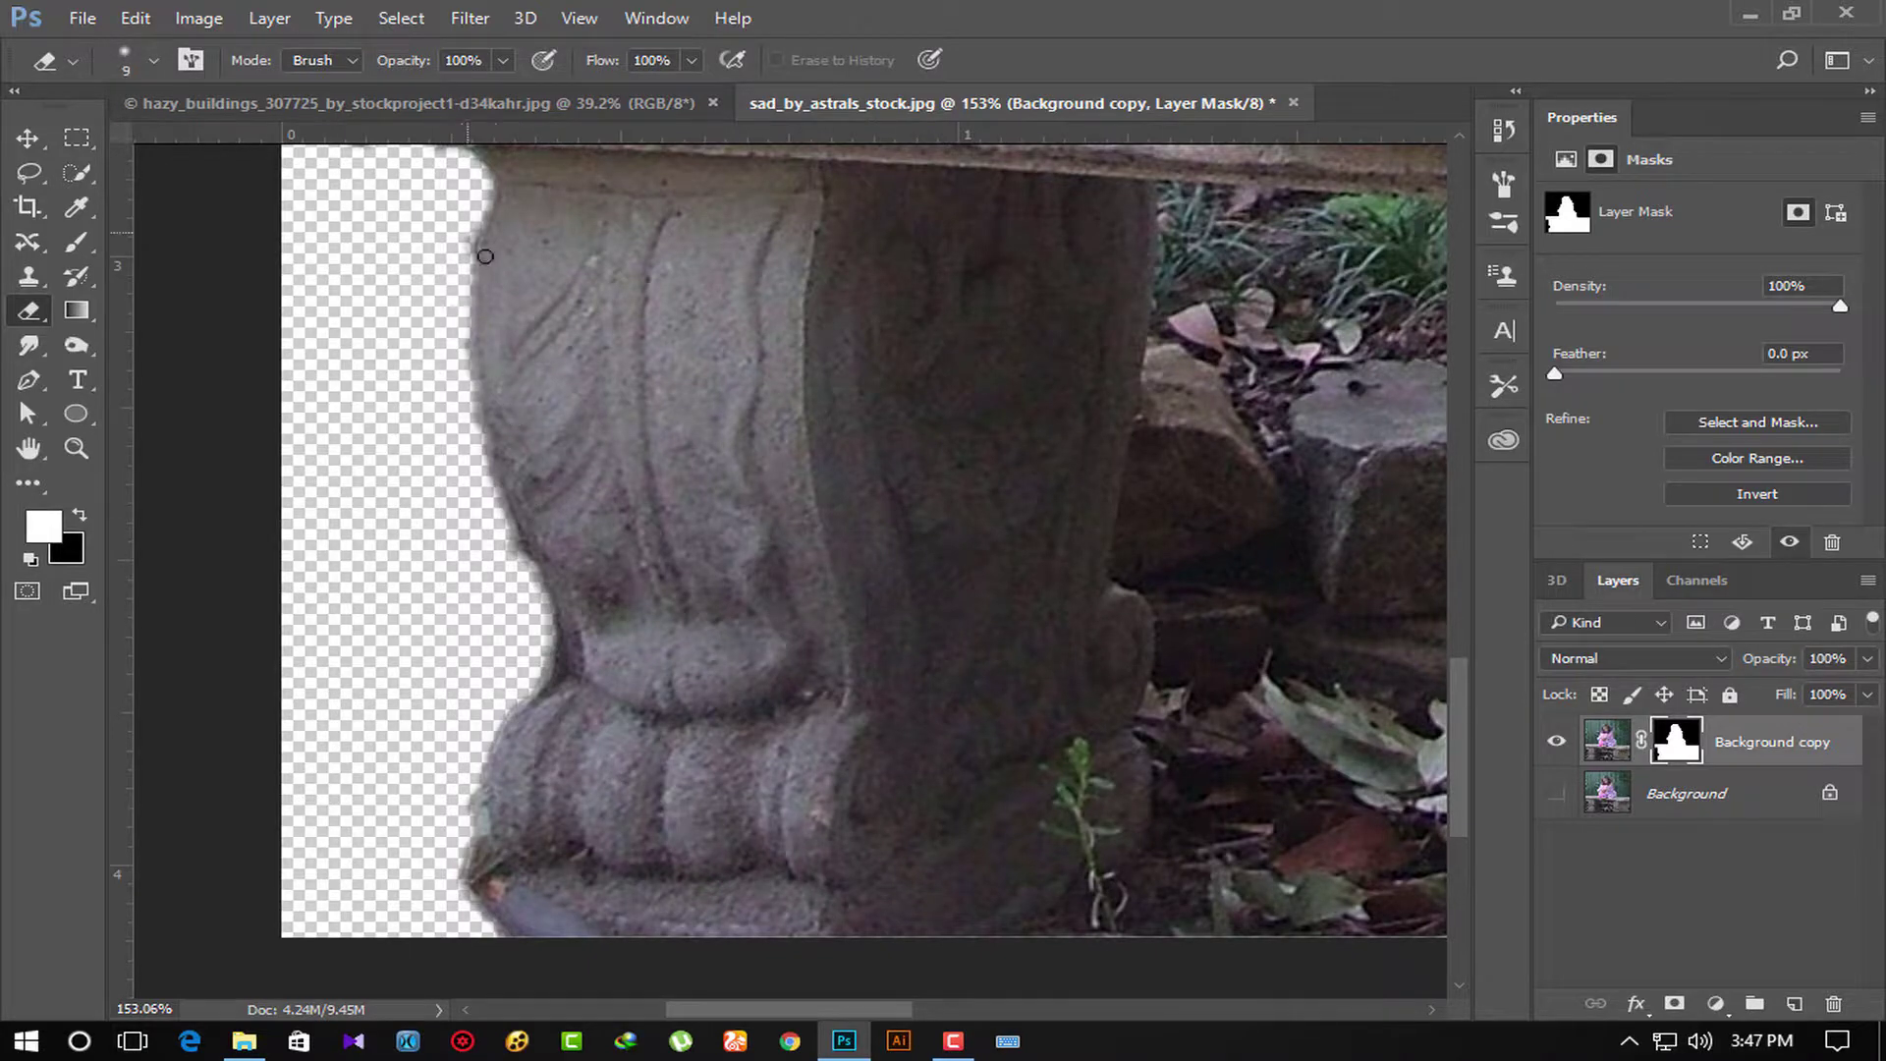
pyautogui.scroll(3, 485, 256)
pyautogui.scroll(1, 377, 374)
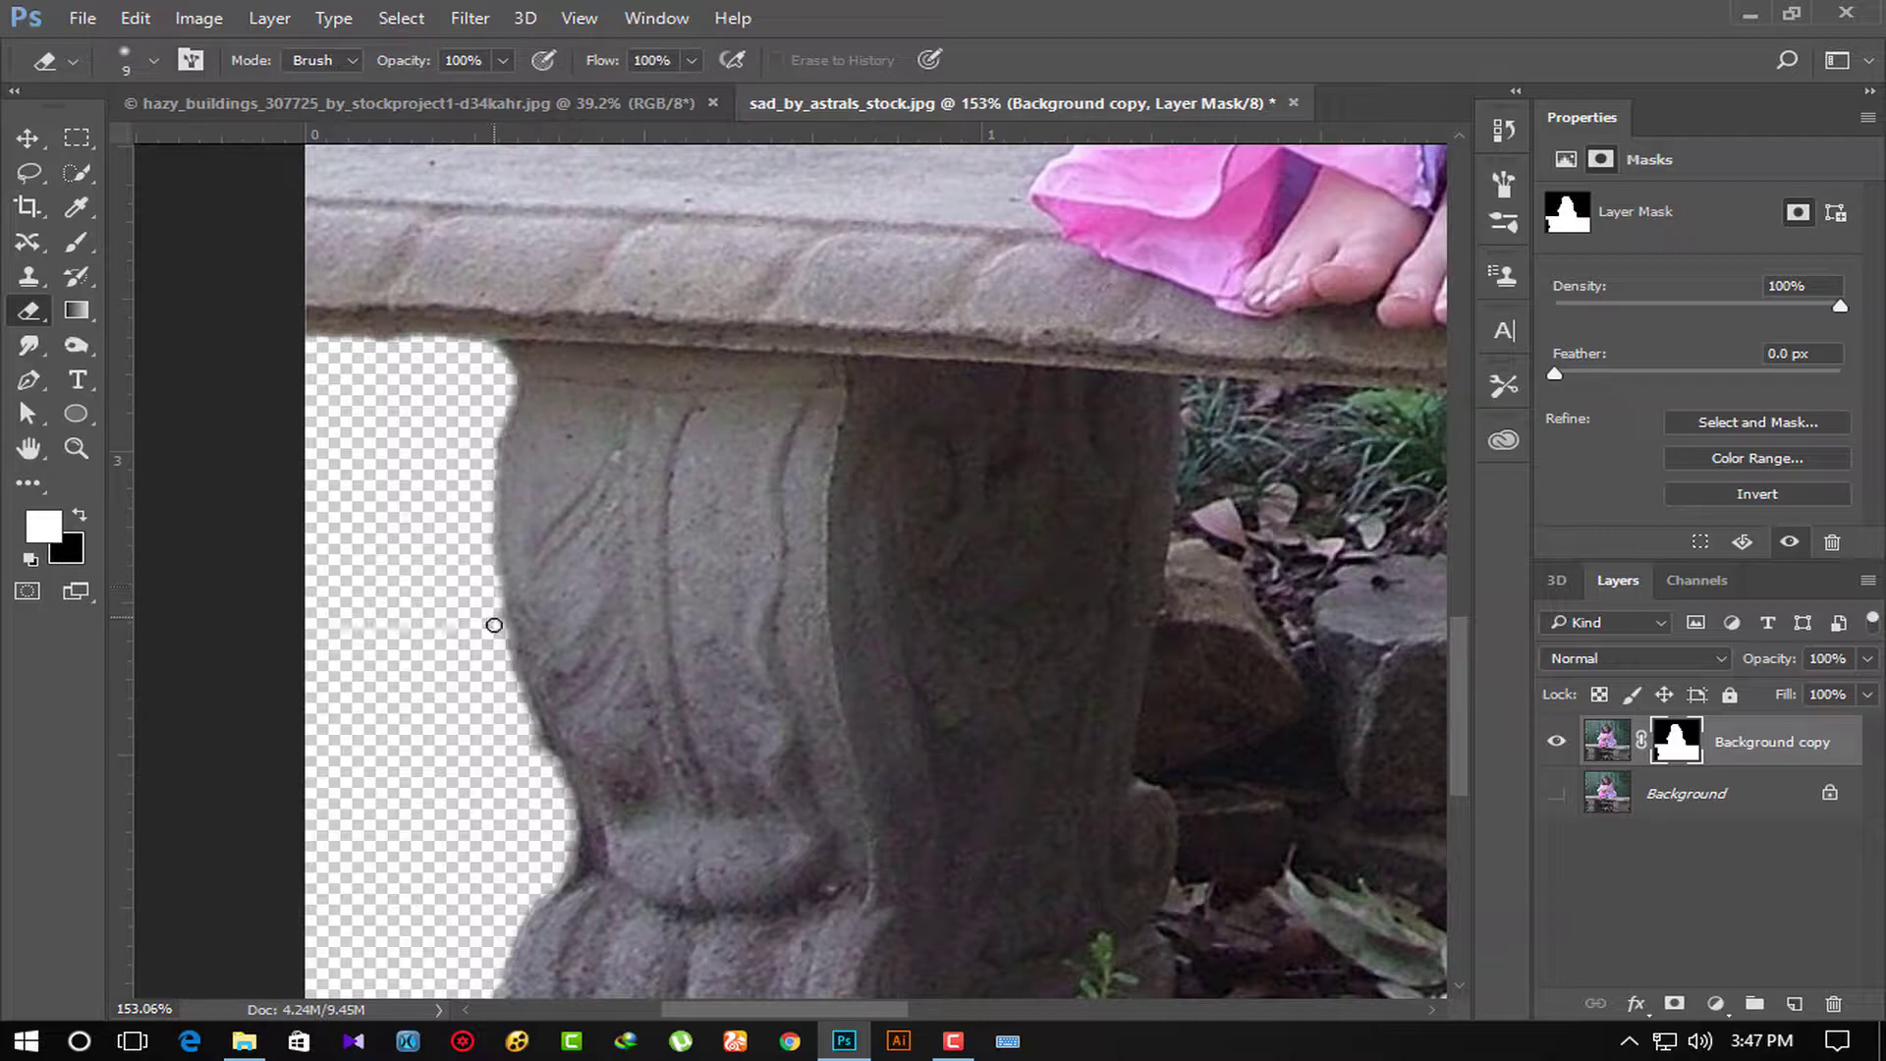
pyautogui.scroll(-3, 550, 788)
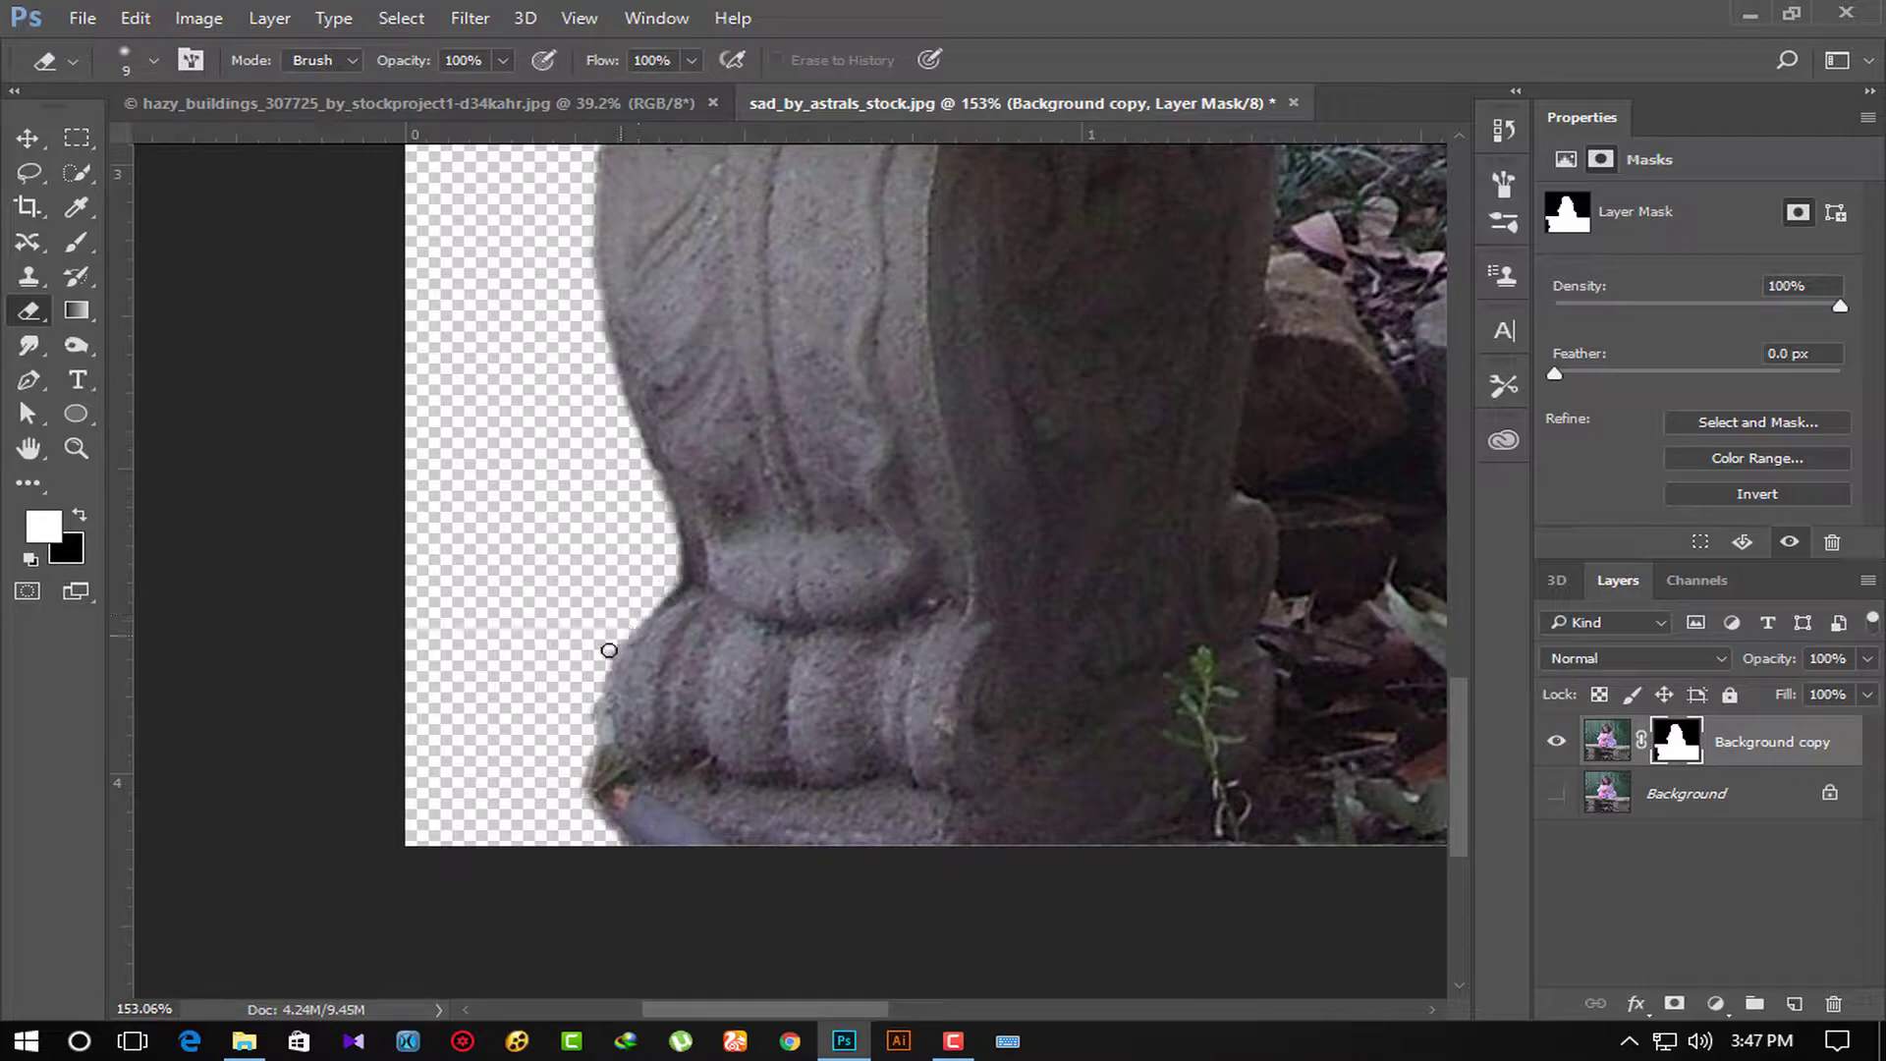
pyautogui.scroll(-1, 551, 635)
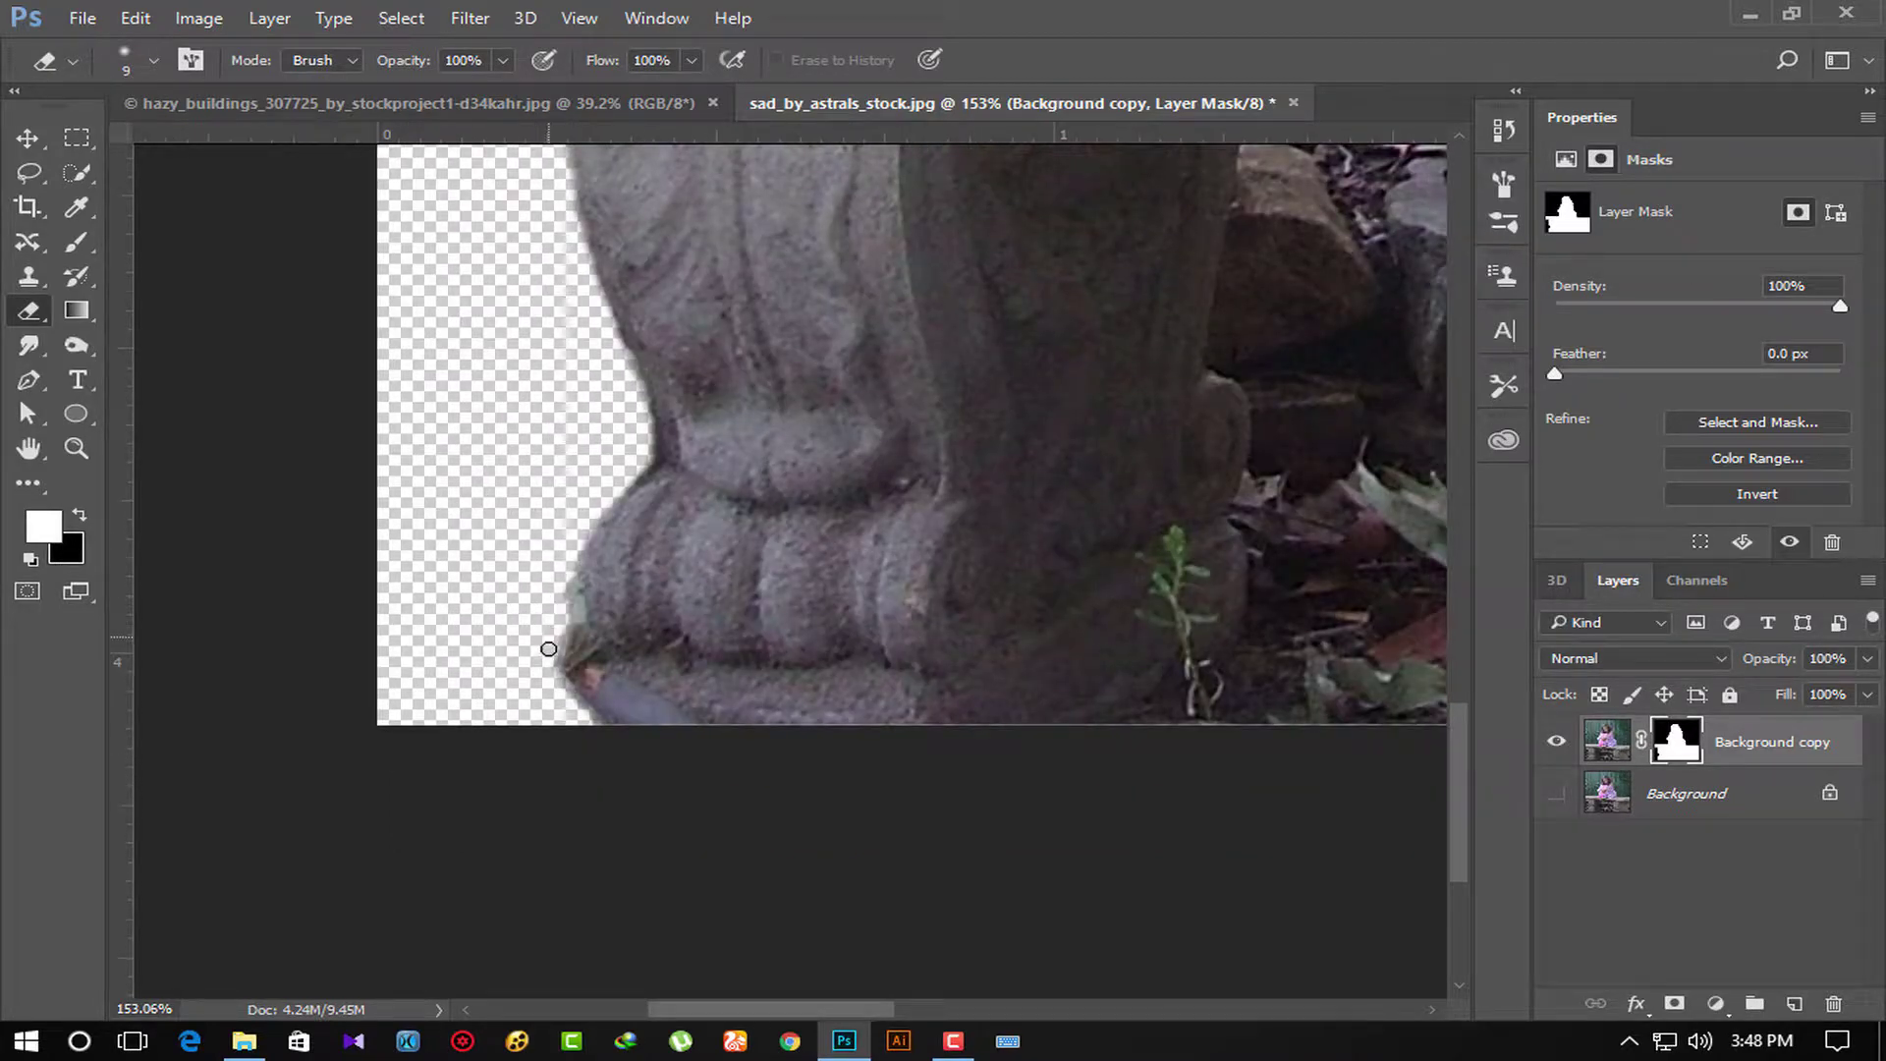
pyautogui.scroll(2, 715, 665)
pyautogui.hscroll(5, 589, 678)
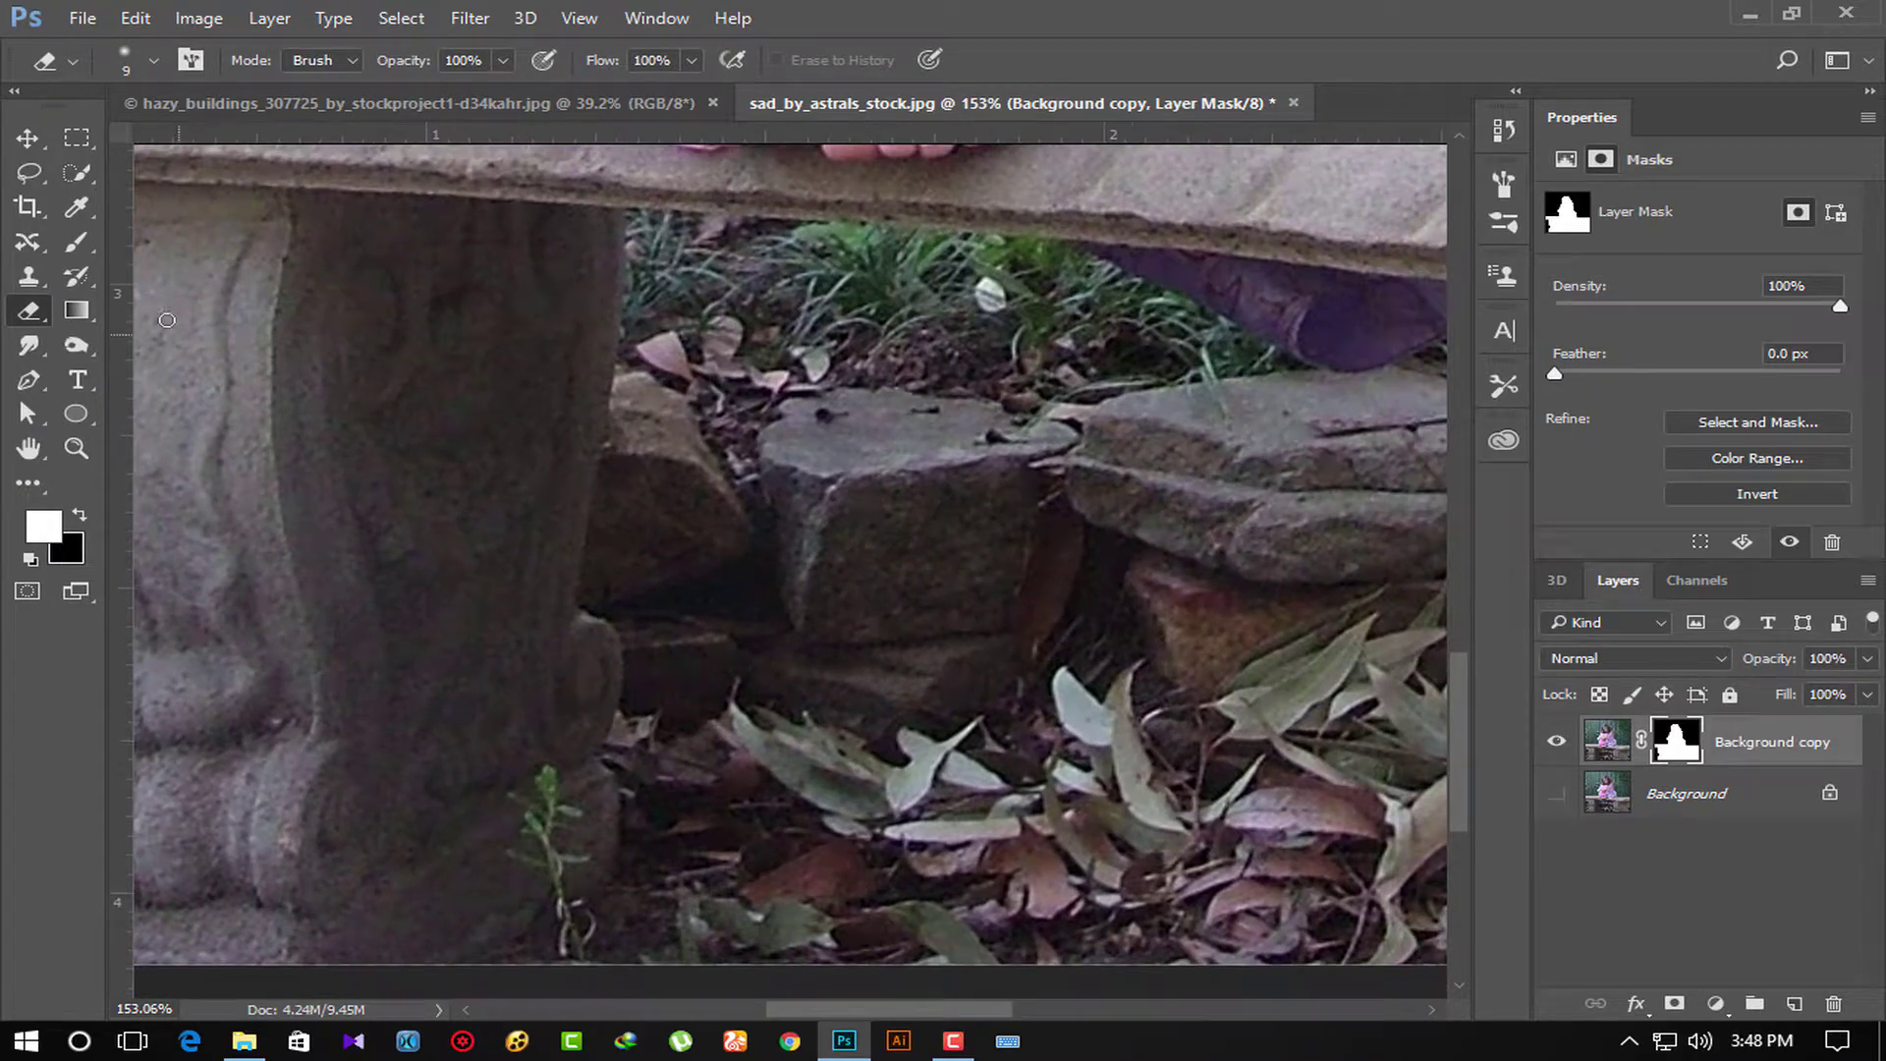
pyautogui.click(29, 381)
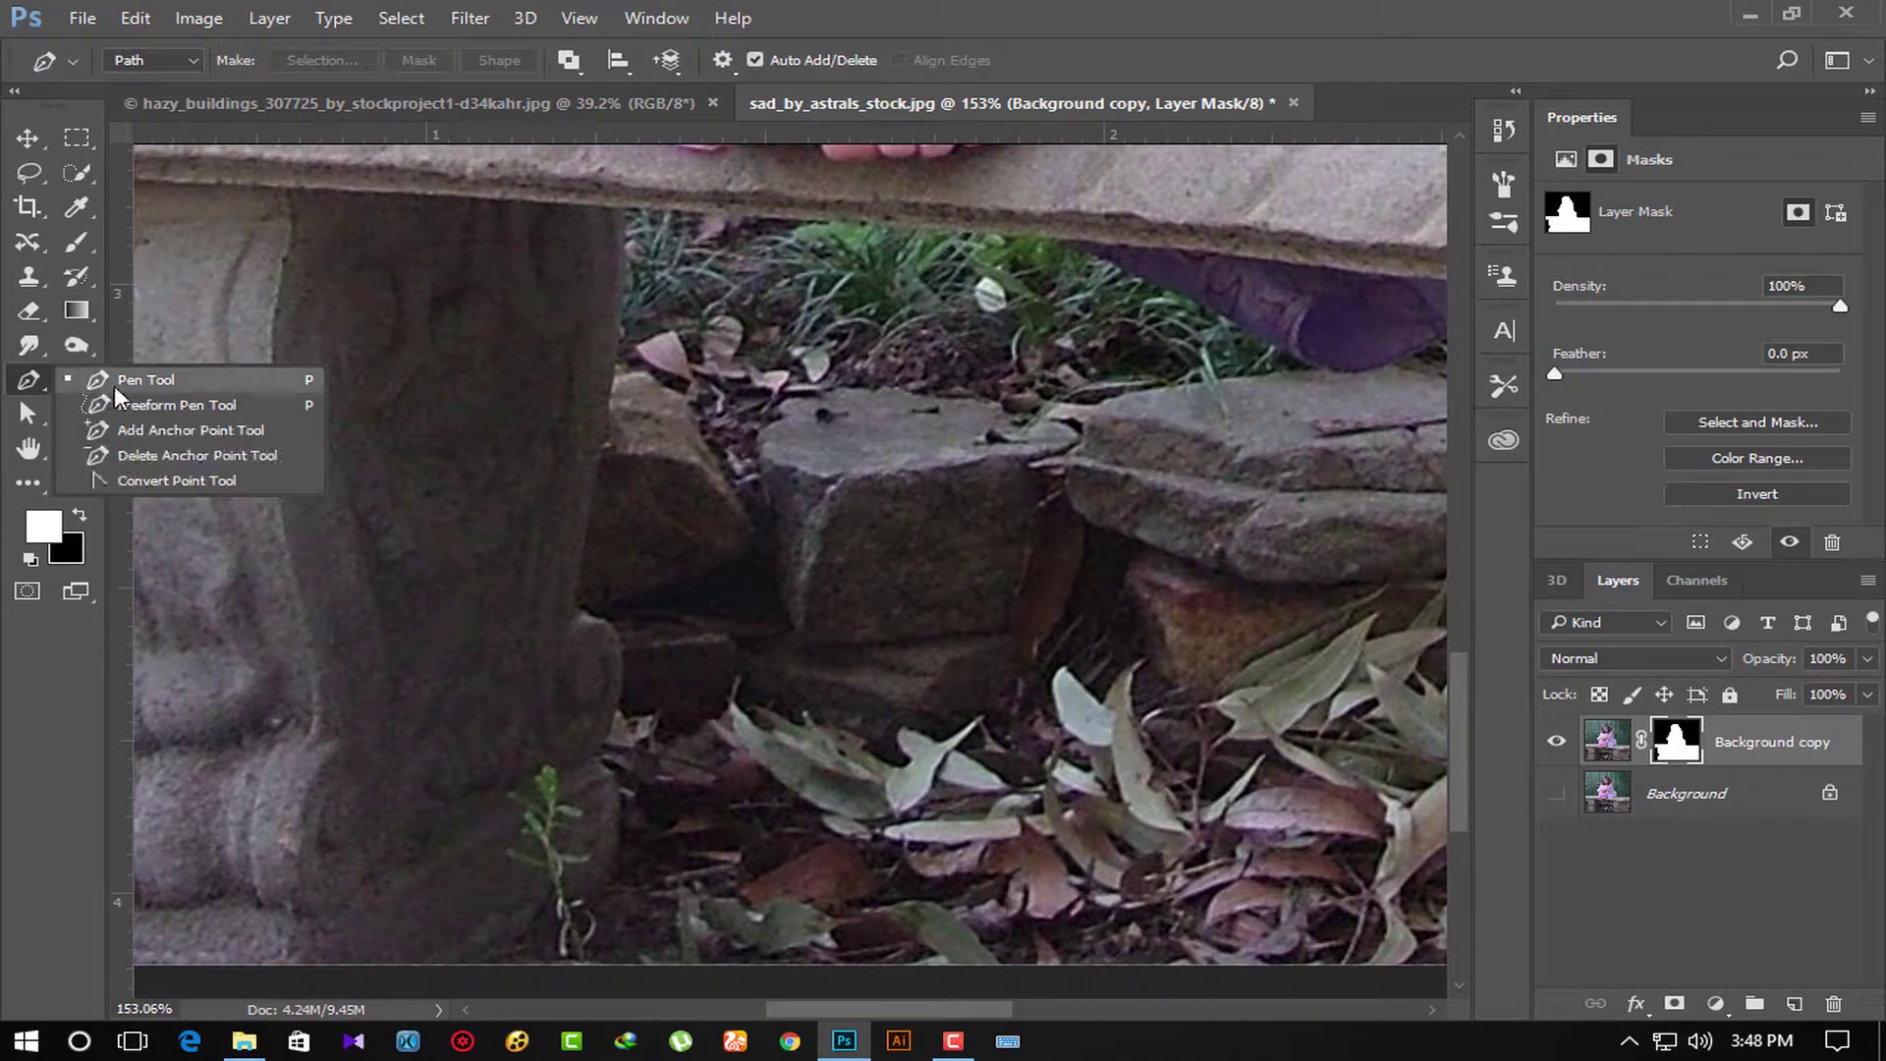
# Start a Pen path down the leg's right edge and around its base.
pyautogui.click(110, 375)
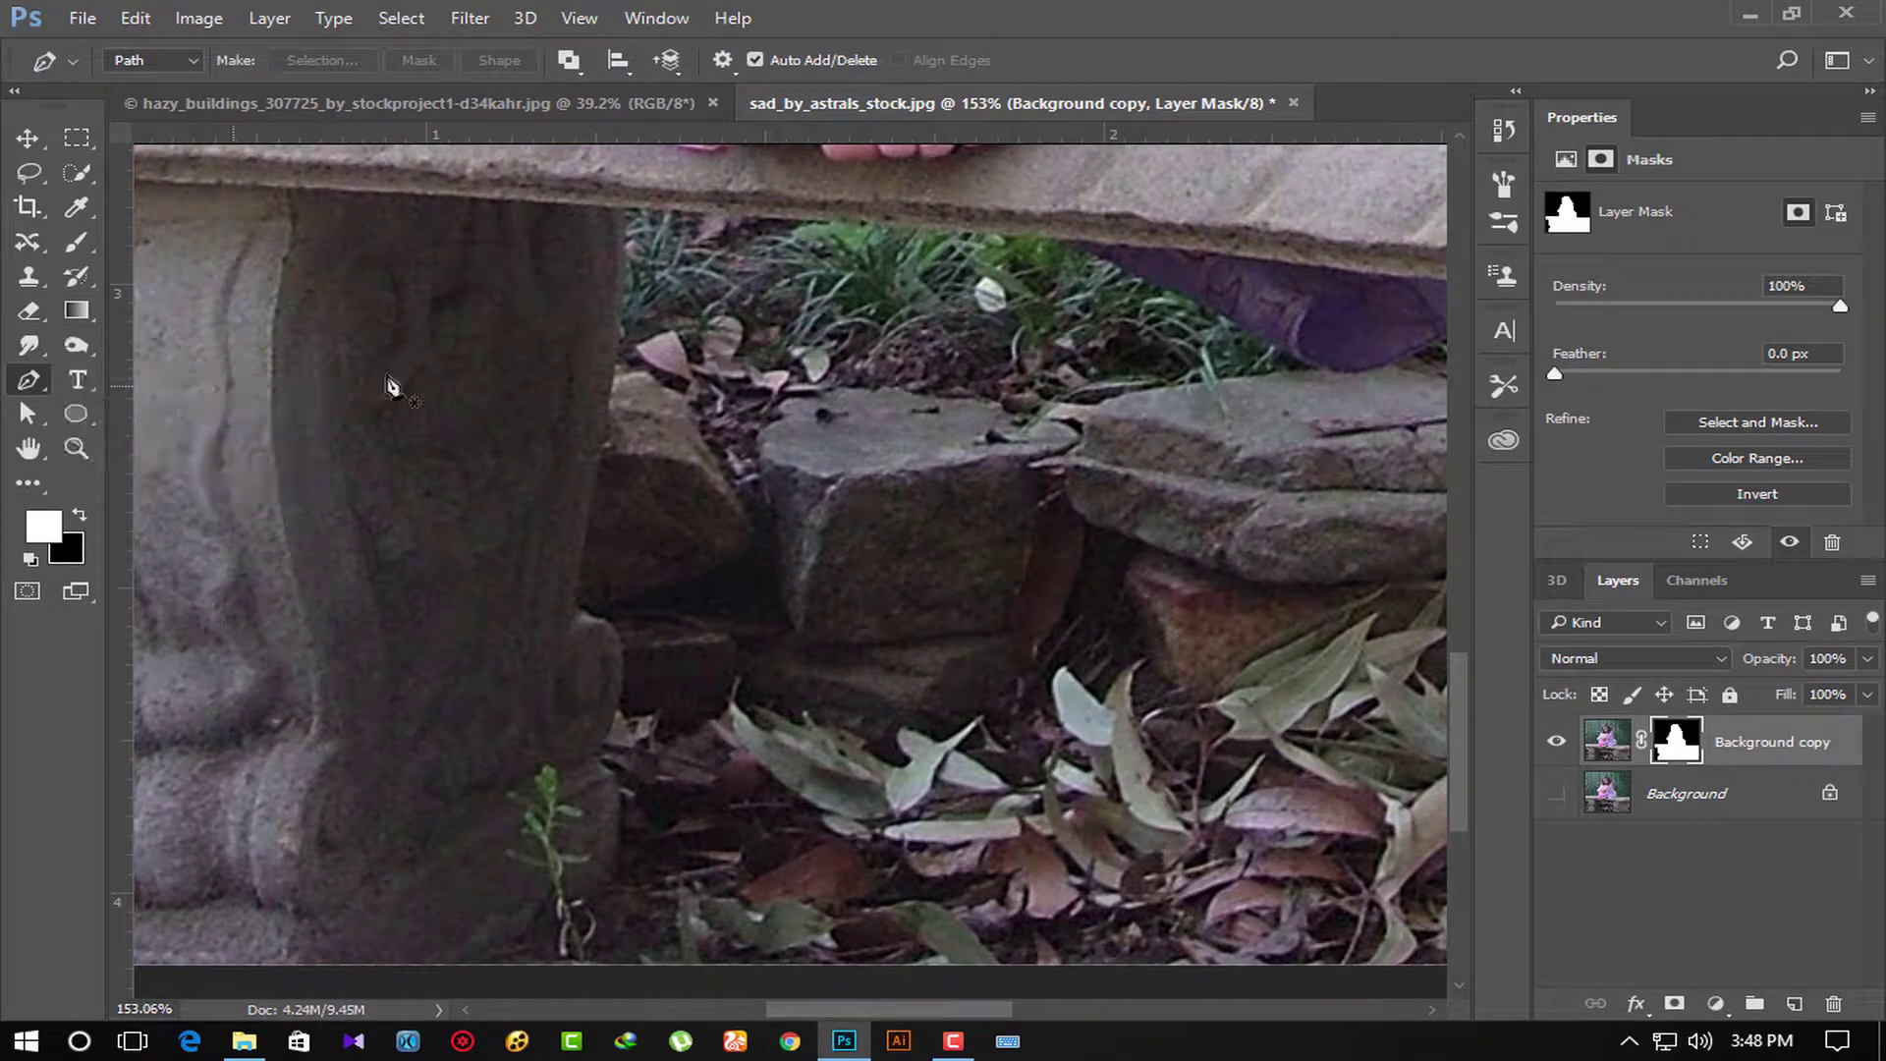
pyautogui.click(625, 212)
pyautogui.moveTo(575, 595); pyautogui.dragTo(527, 808)
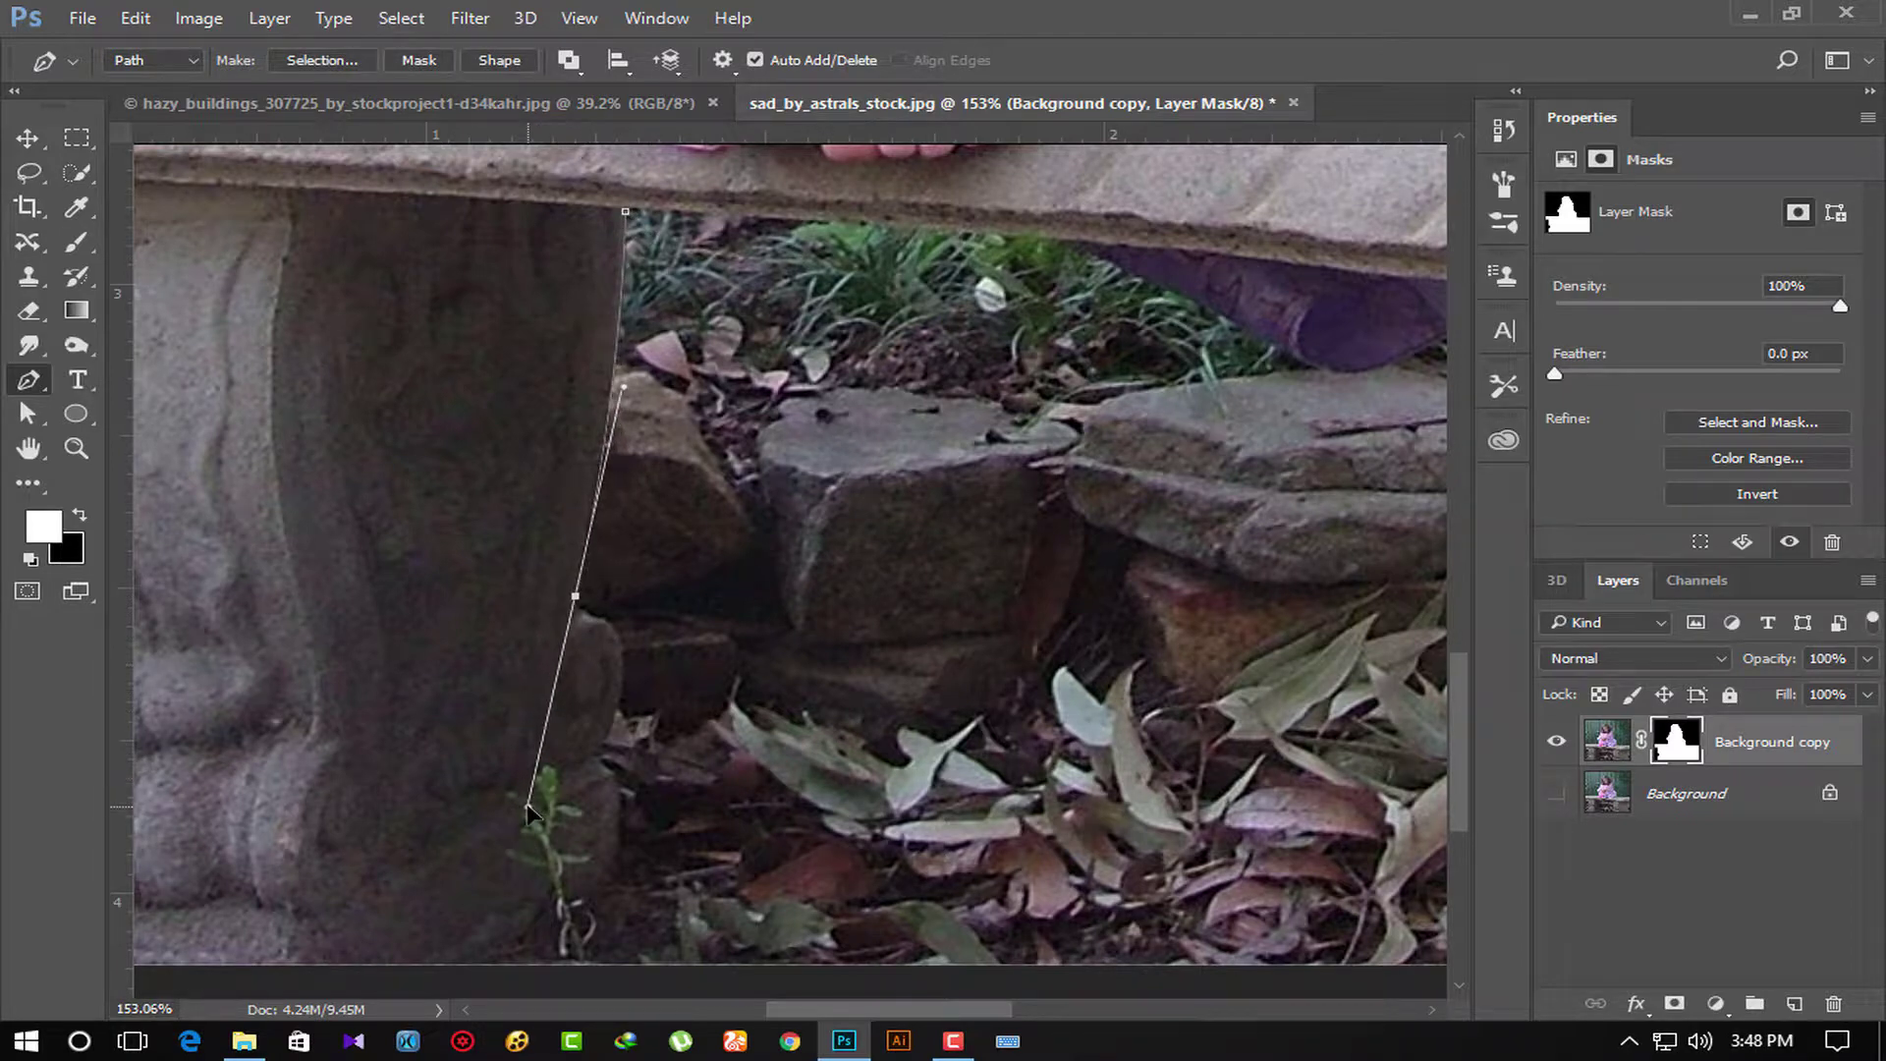
pyautogui.click(577, 602)
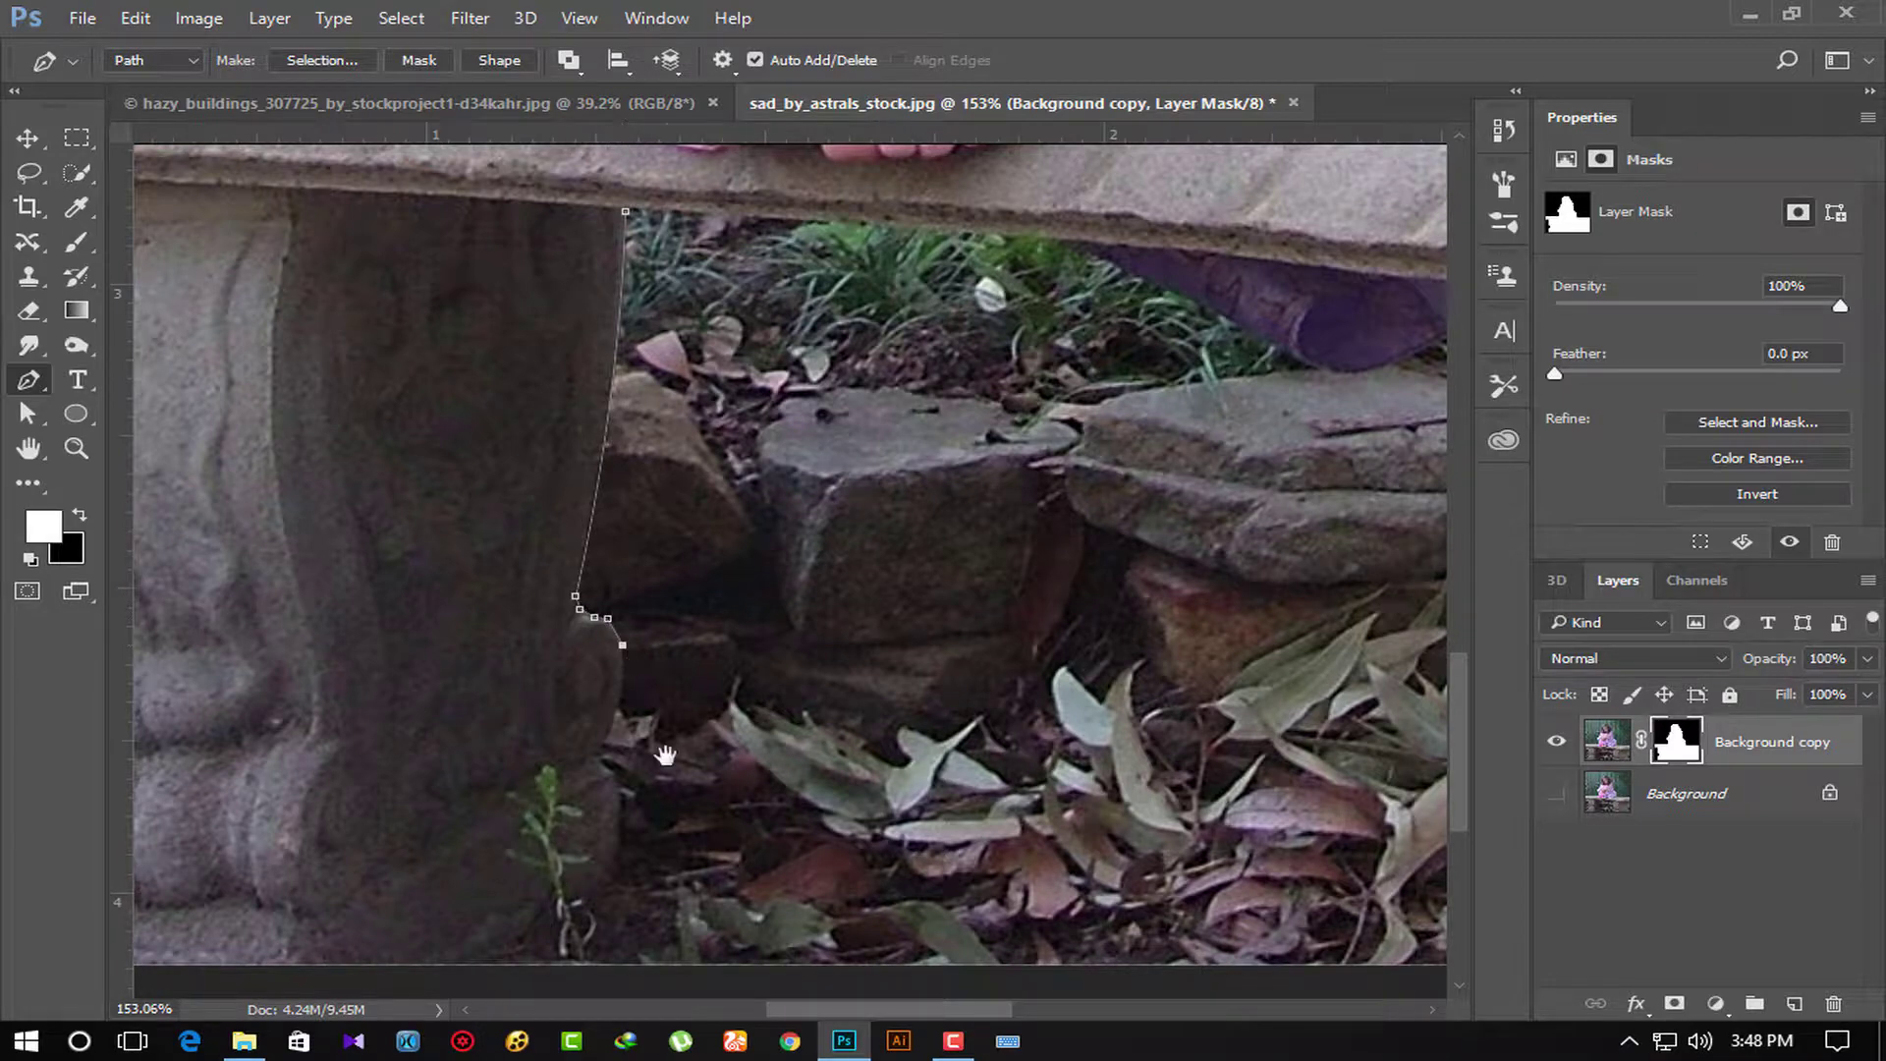
pyautogui.moveTo(665, 754); pyautogui.dragTo(782, 527)
pyautogui.click(747, 507)
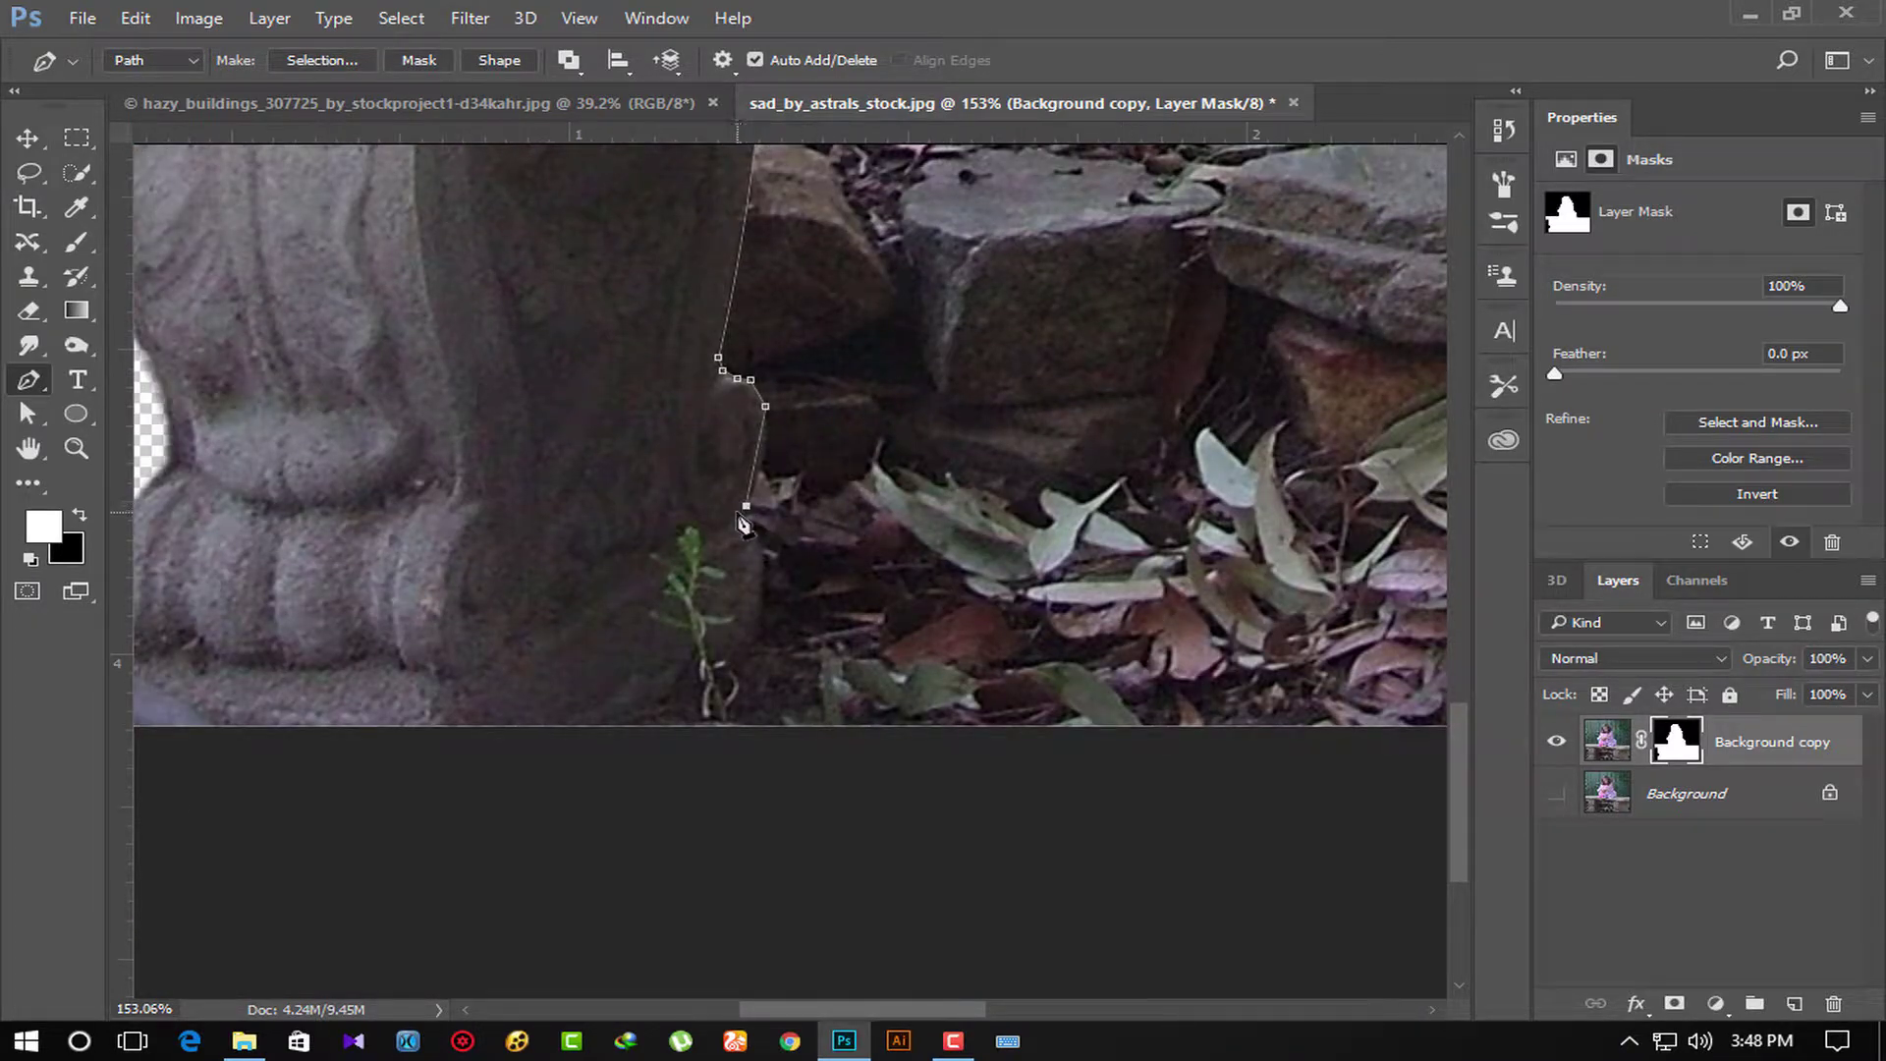
pyautogui.click(761, 613)
pyautogui.click(727, 653)
pyautogui.click(669, 669)
pyautogui.click(539, 711)
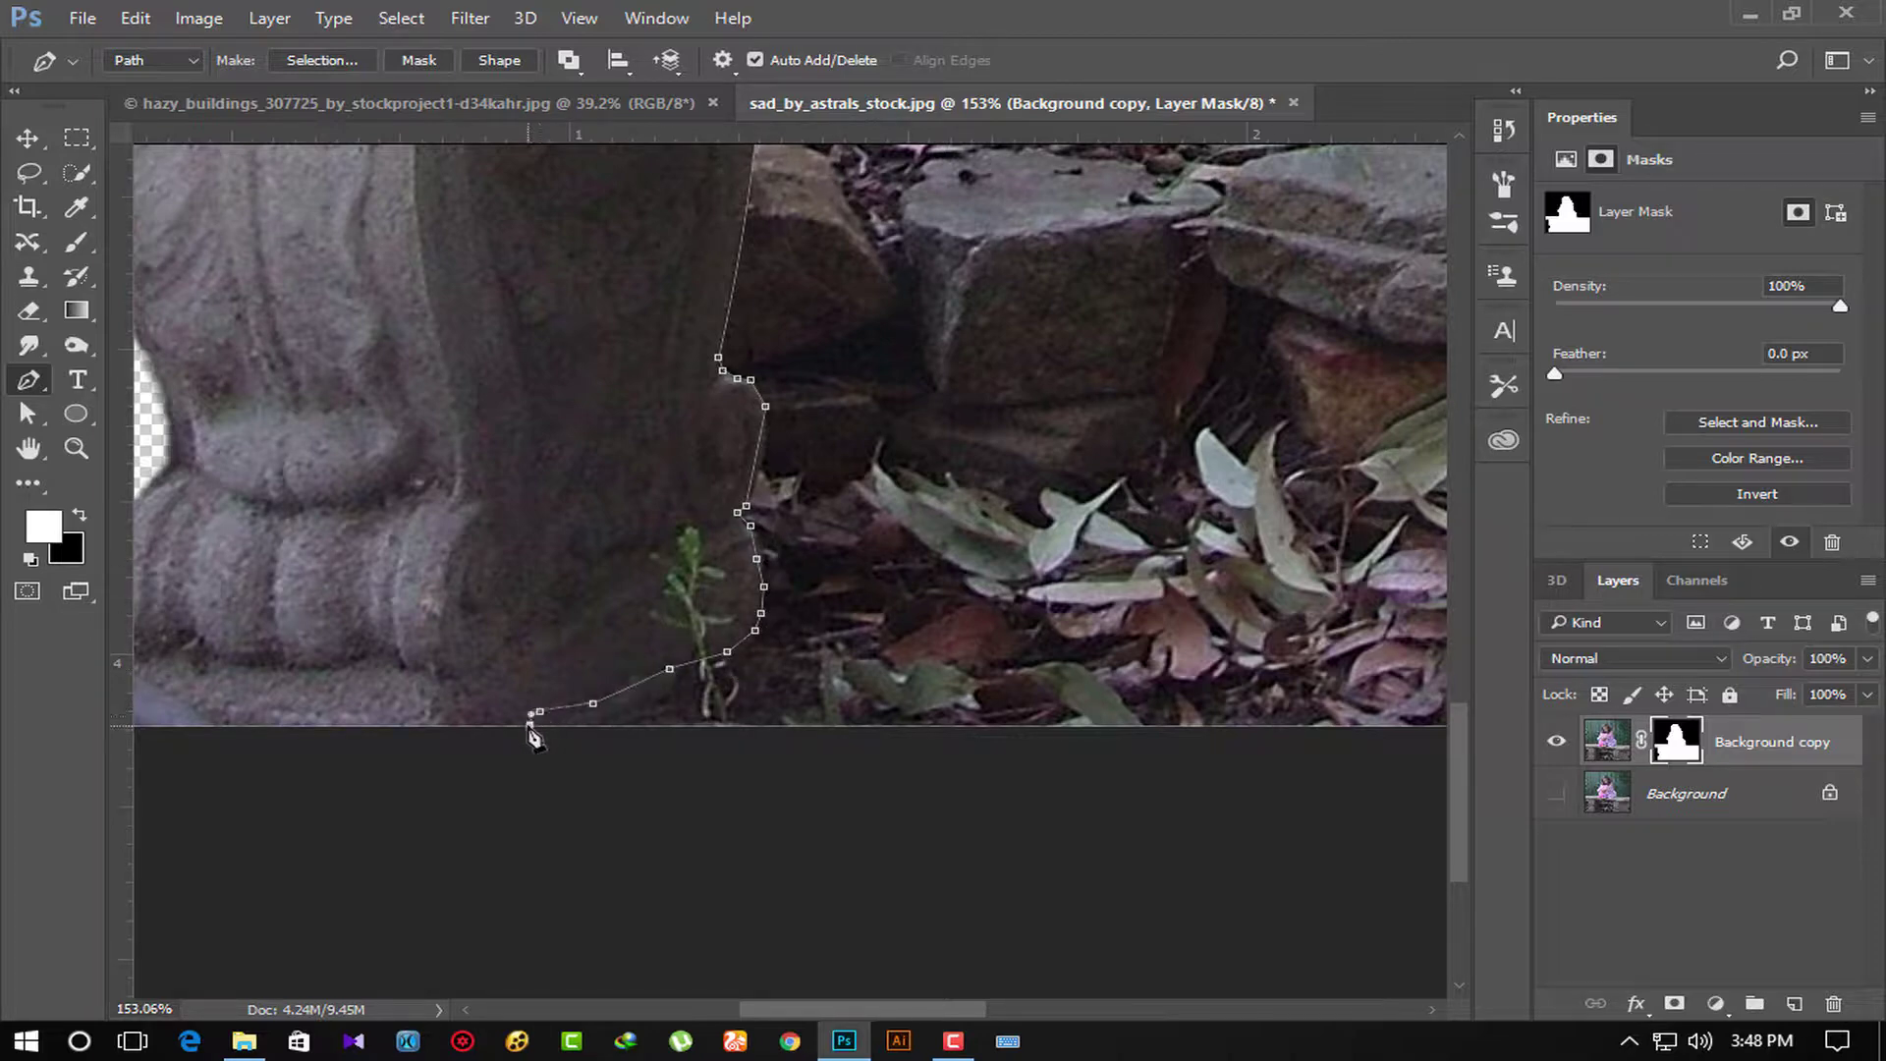
# Continue the path up the right bench leg and along the seat's underside.
pyautogui.keyDown('alt'); pyautogui.scroll(-5, 458, 558); pyautogui.keyUp('alt')
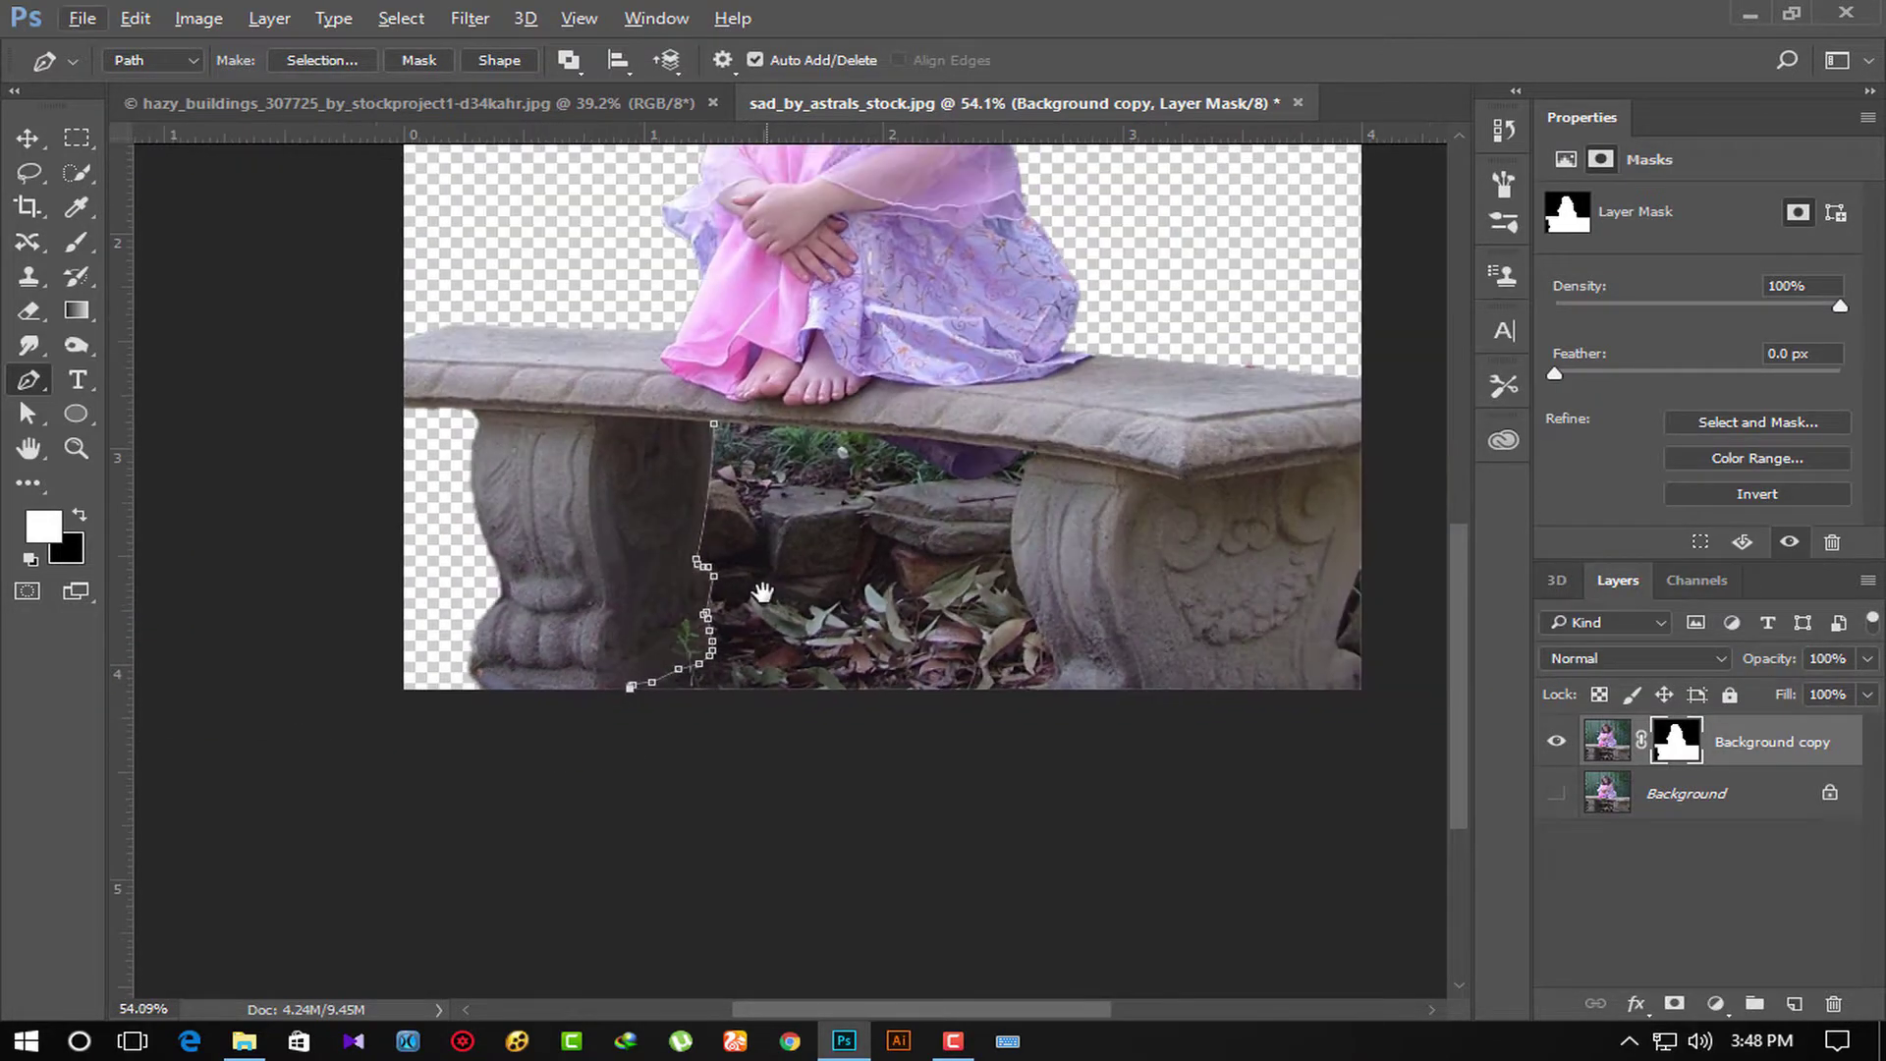
pyautogui.click(664, 687)
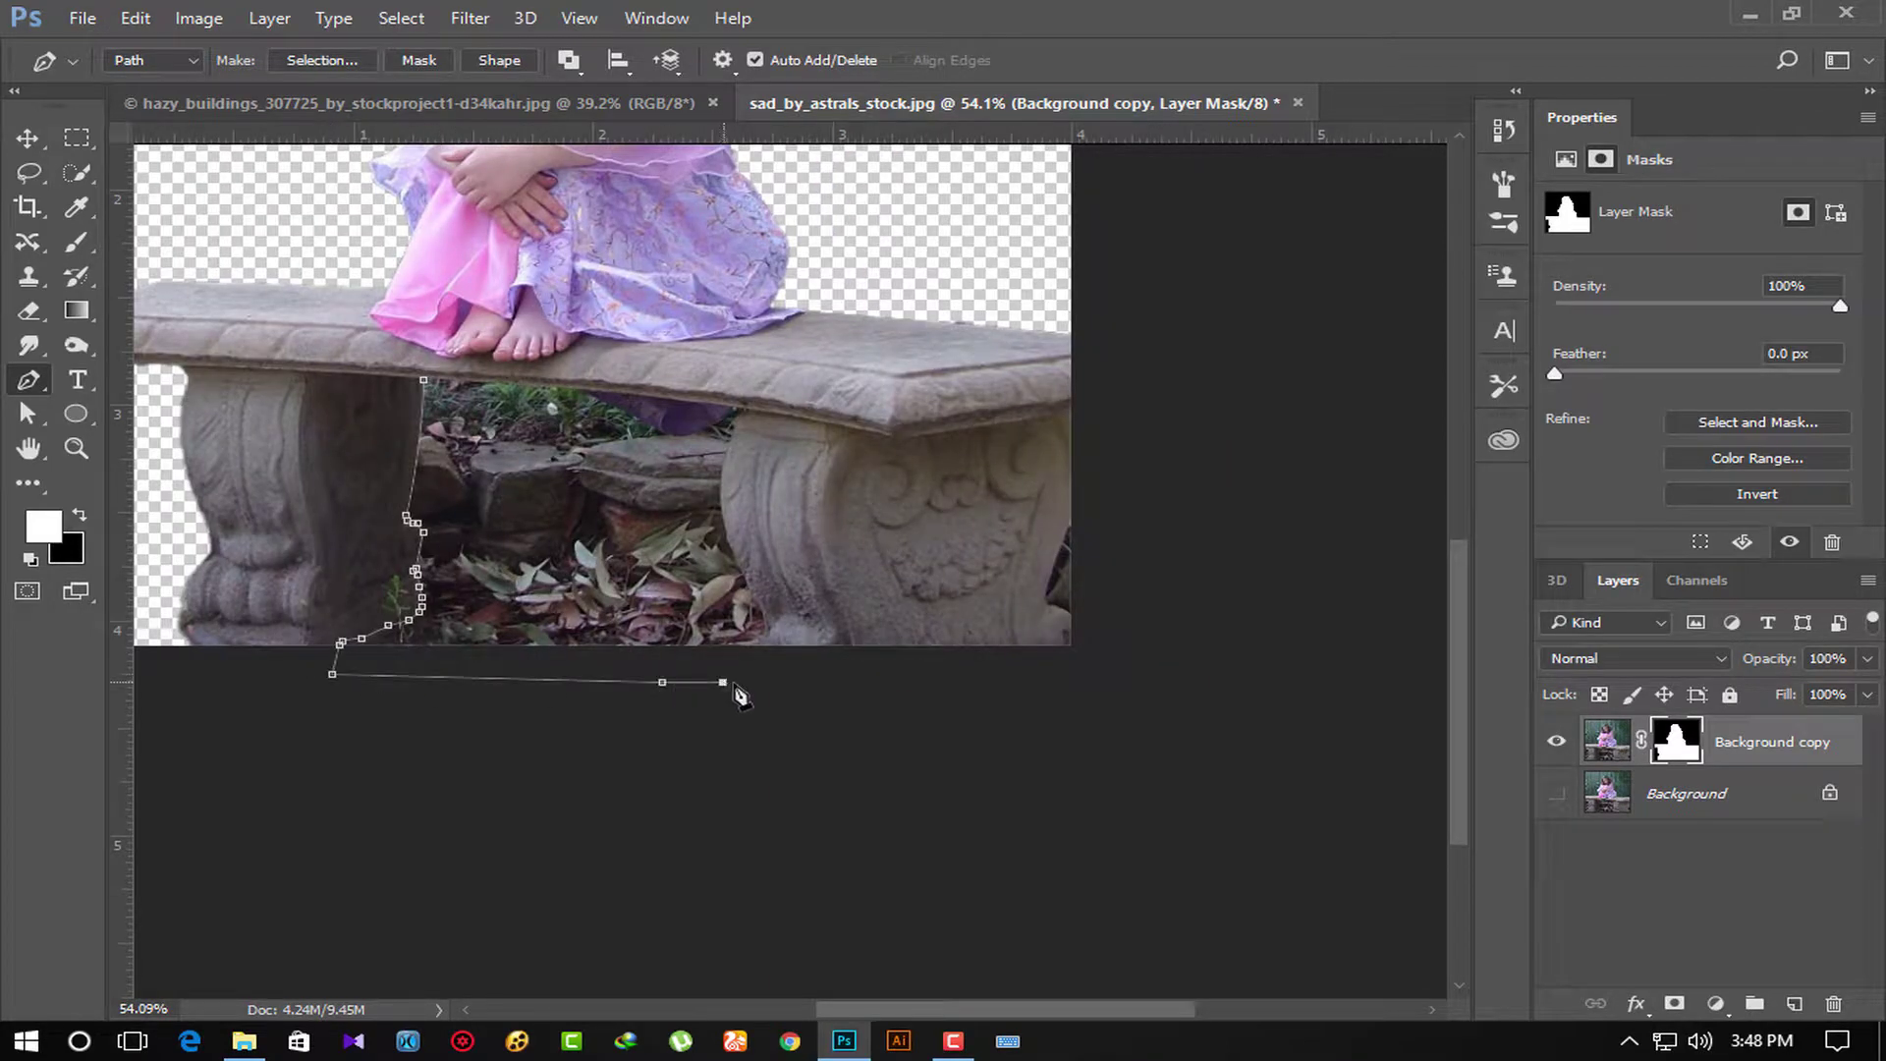
pyautogui.keyDown('alt'); pyautogui.scroll(2, 739, 688); pyautogui.keyUp('alt')
pyautogui.keyDown('alt'); pyautogui.scroll(1, 771, 693); pyautogui.keyUp('alt')
pyautogui.keyDown('alt'); pyautogui.scroll(1, 759, 661); pyautogui.keyUp('alt')
pyautogui.click(720, 590)
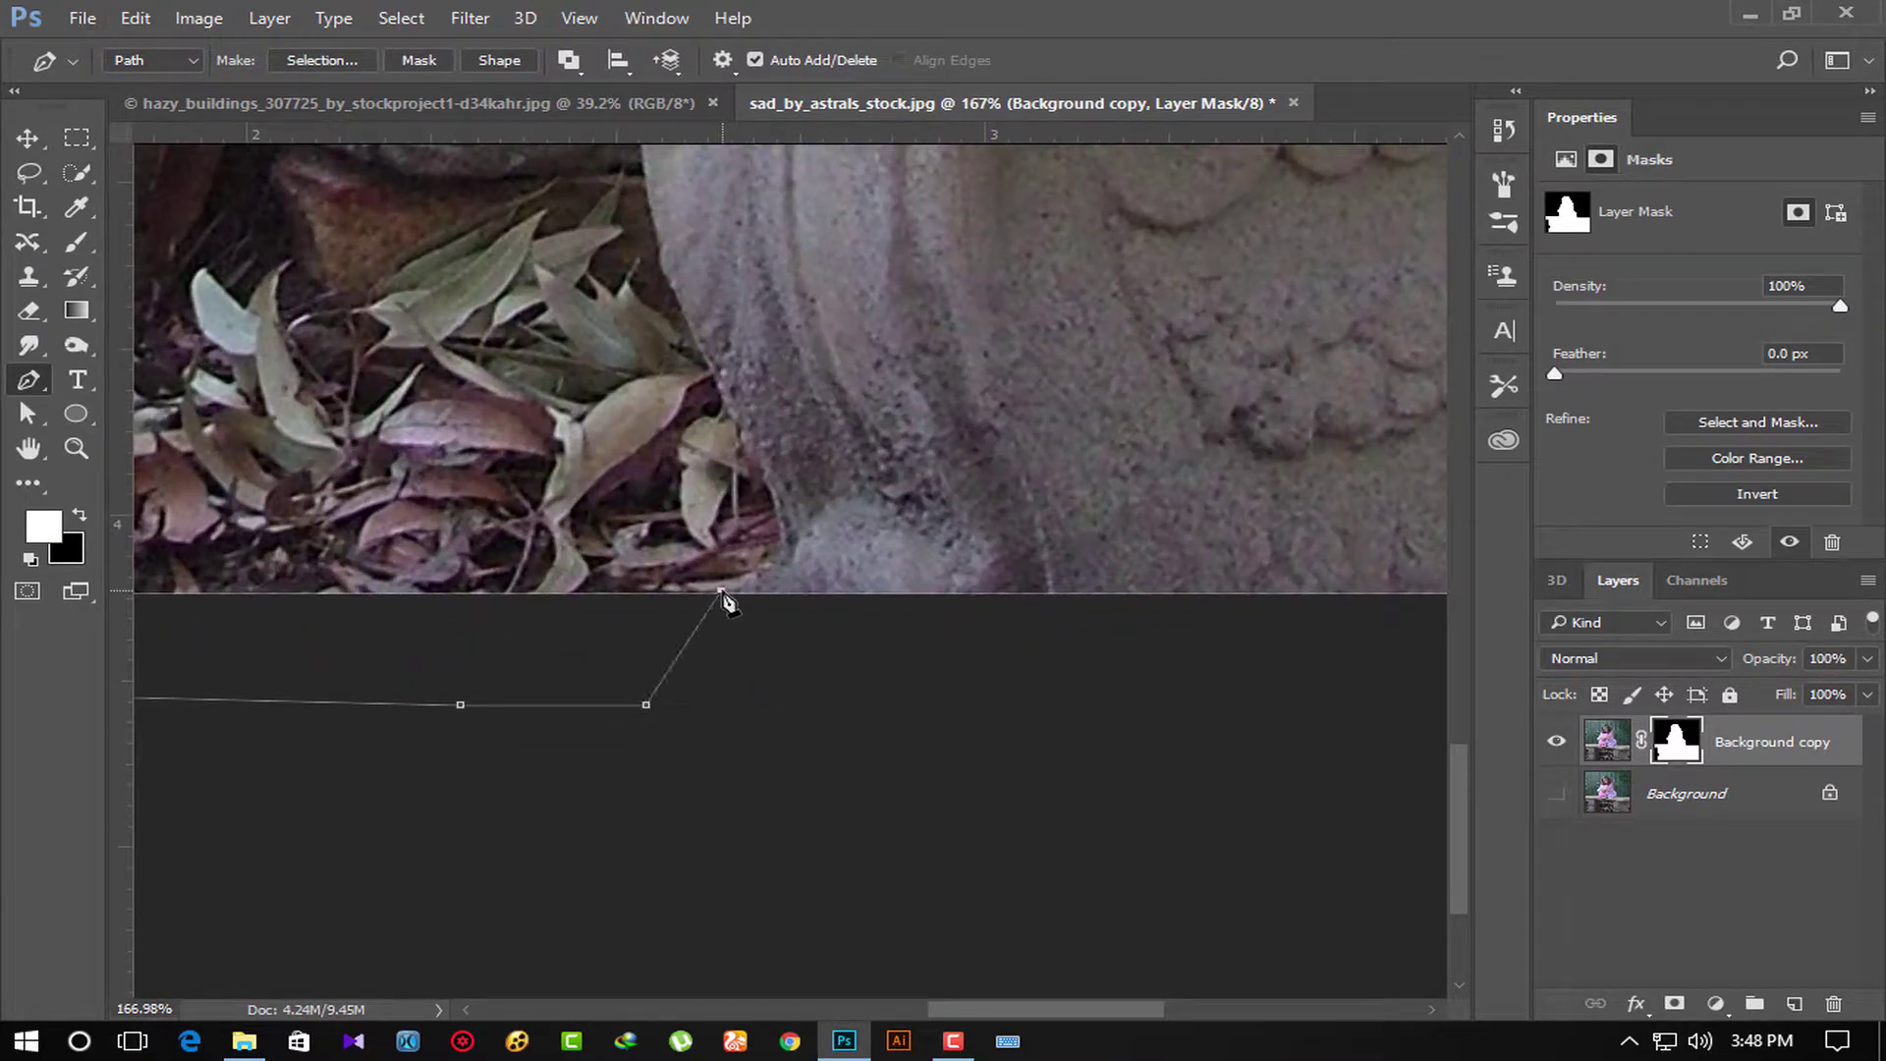
pyautogui.moveTo(764, 476); pyautogui.dragTo(711, 391)
pyautogui.keyDown('alt'); pyautogui.click(763, 478); pyautogui.keyUp('alt')
pyautogui.moveTo(810, 336); pyautogui.dragTo(852, 541)
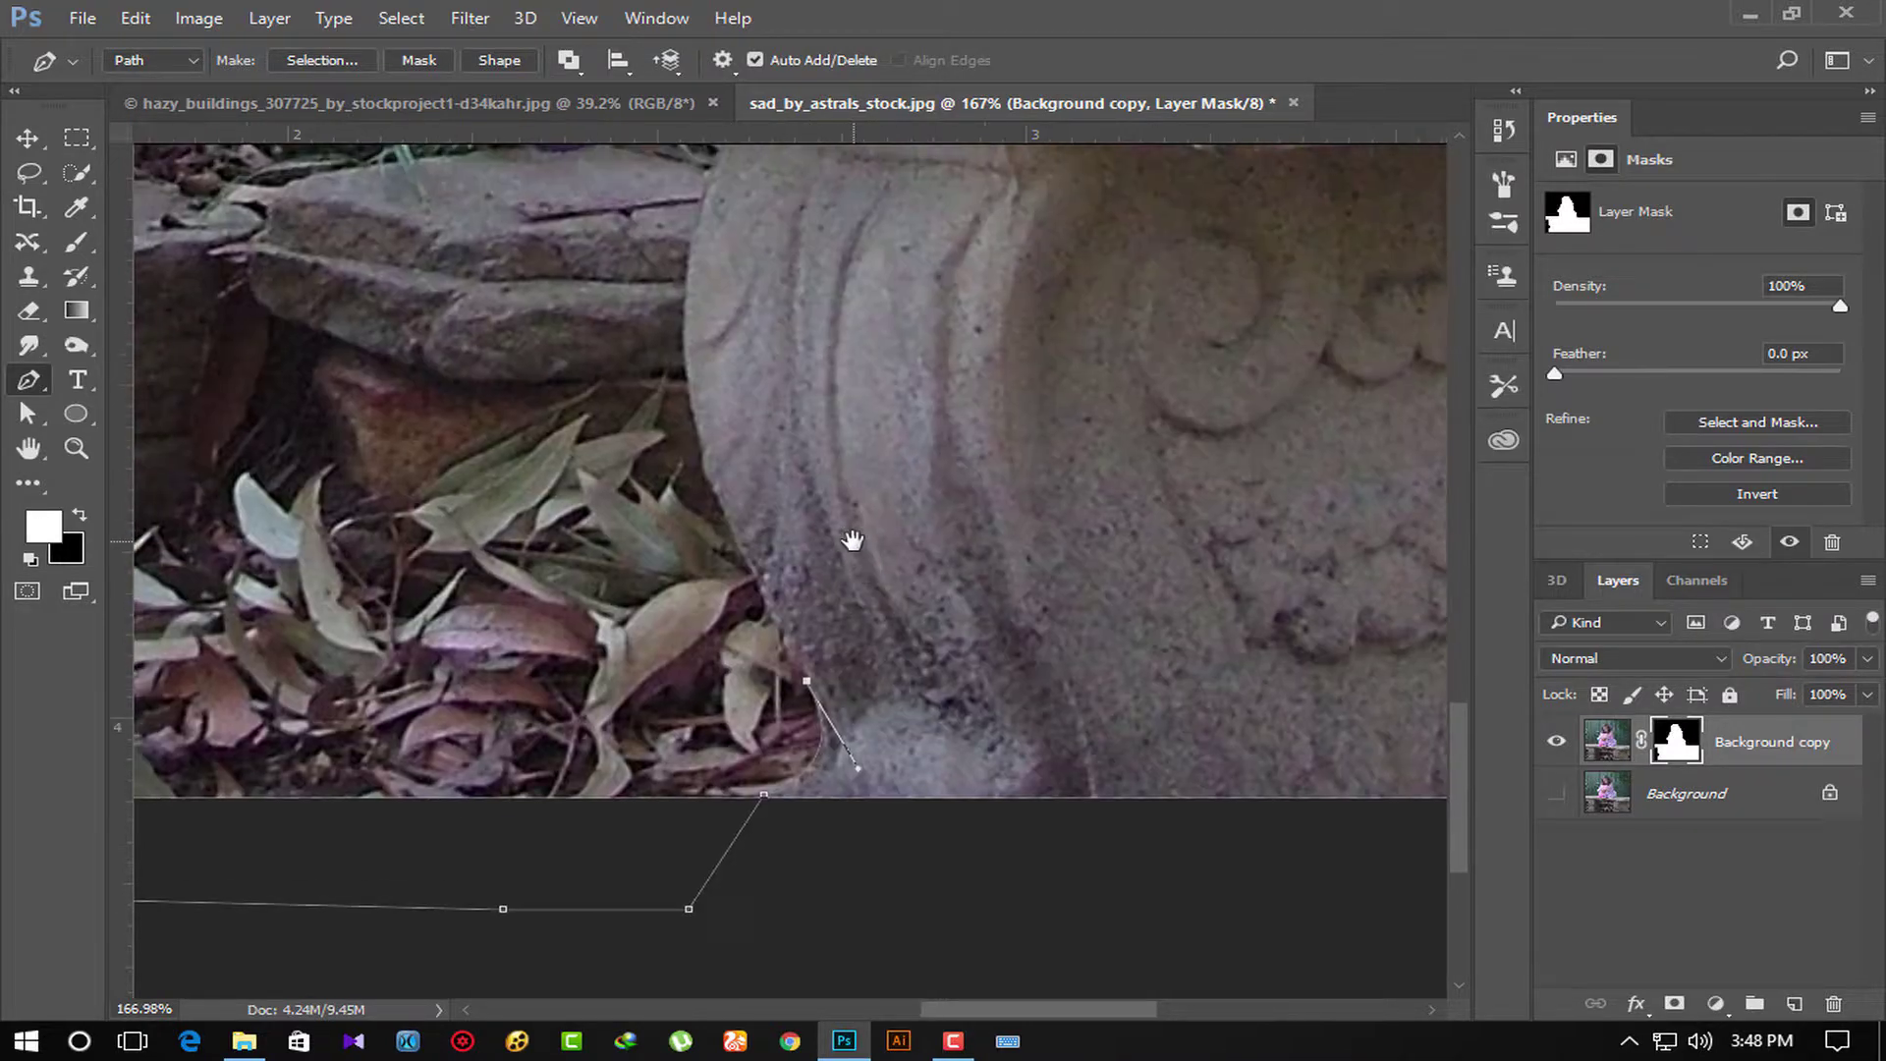
pyautogui.moveTo(685, 351); pyautogui.dragTo(685, 236)
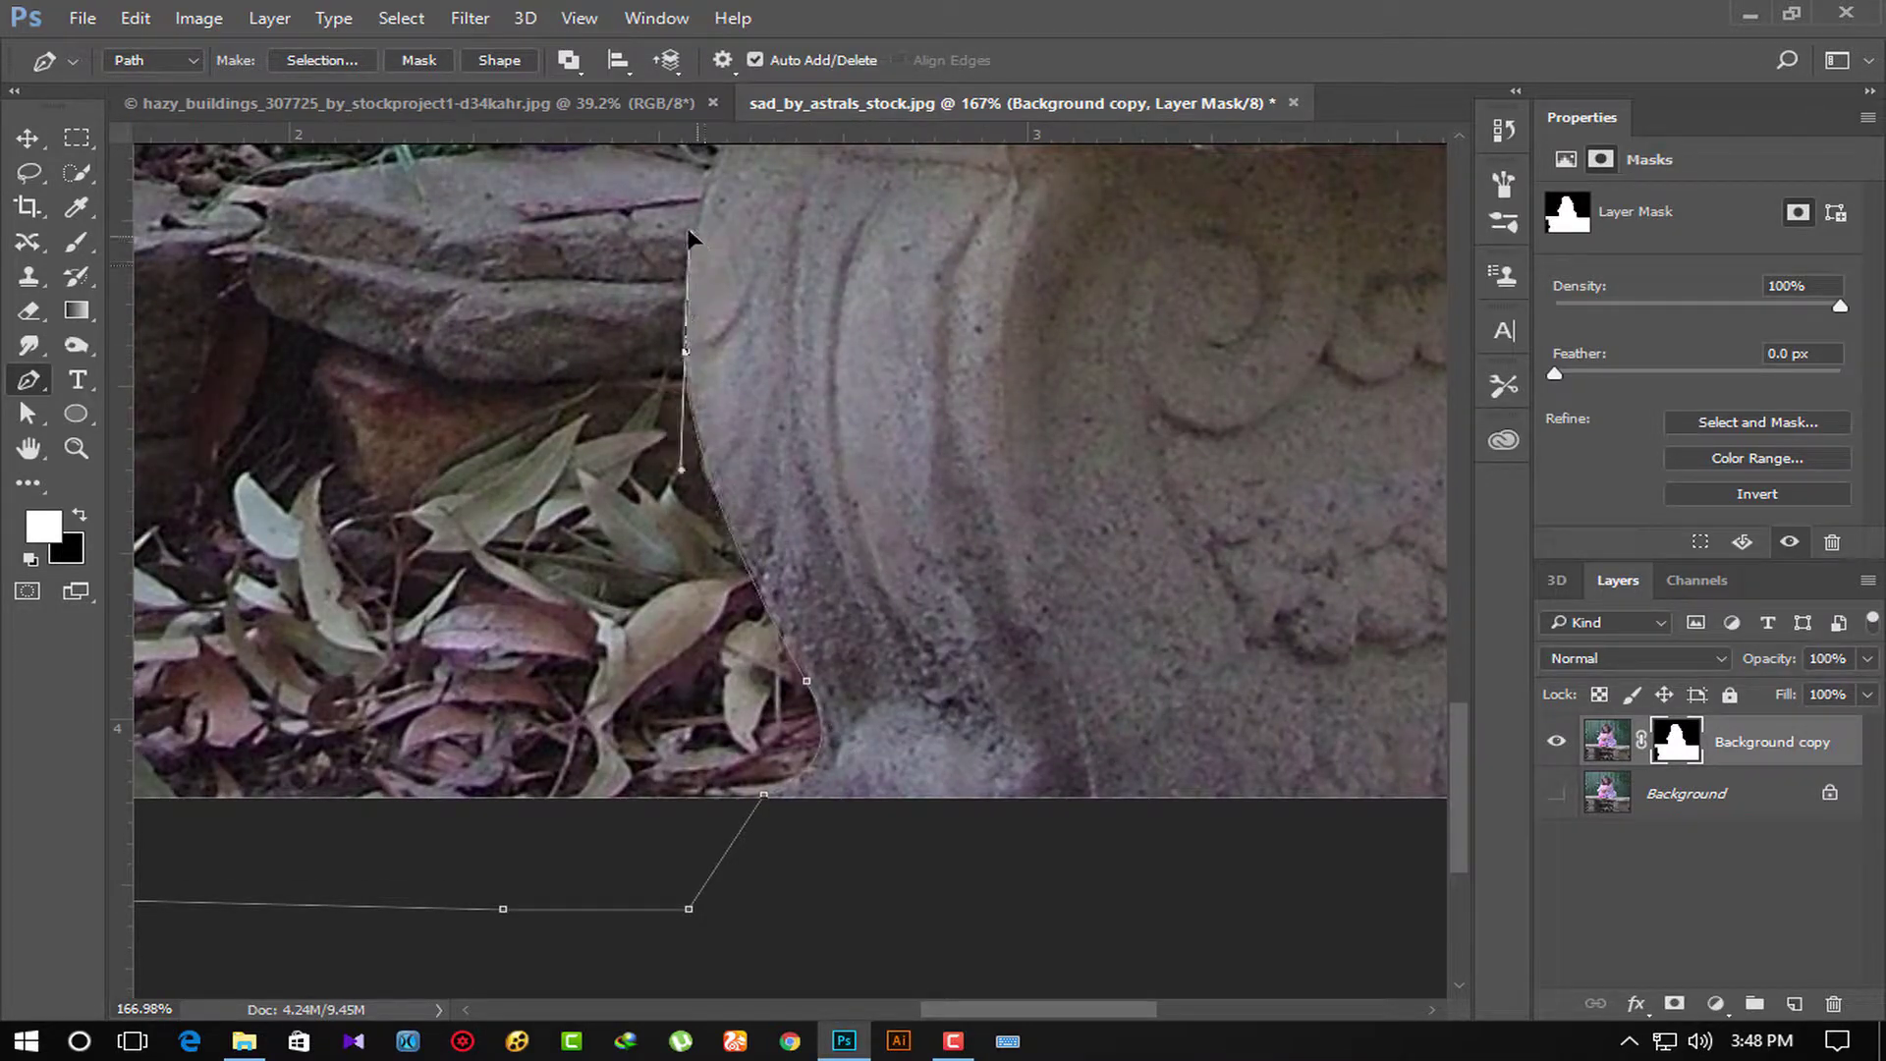
pyautogui.keyDown('alt'); pyautogui.click(684, 354); pyautogui.keyUp('alt')
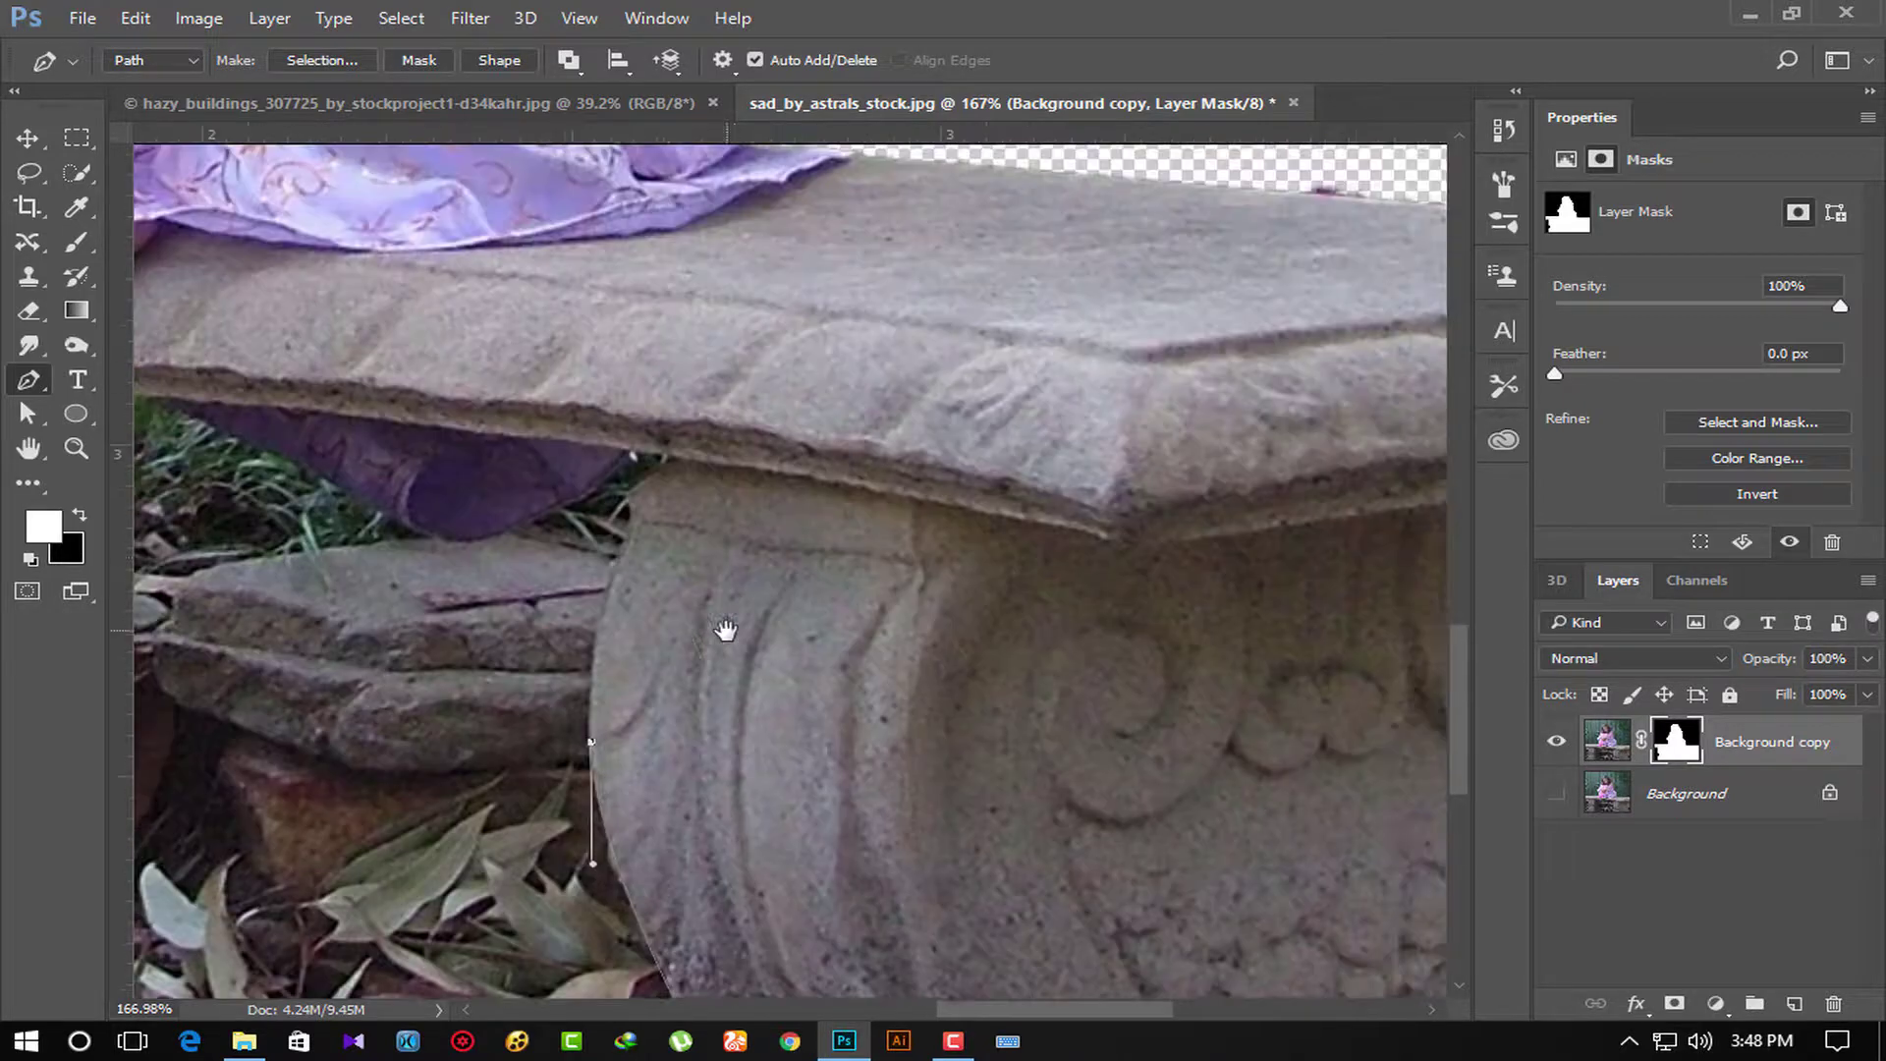
pyautogui.moveTo(822, 241); pyautogui.dragTo(725, 632)
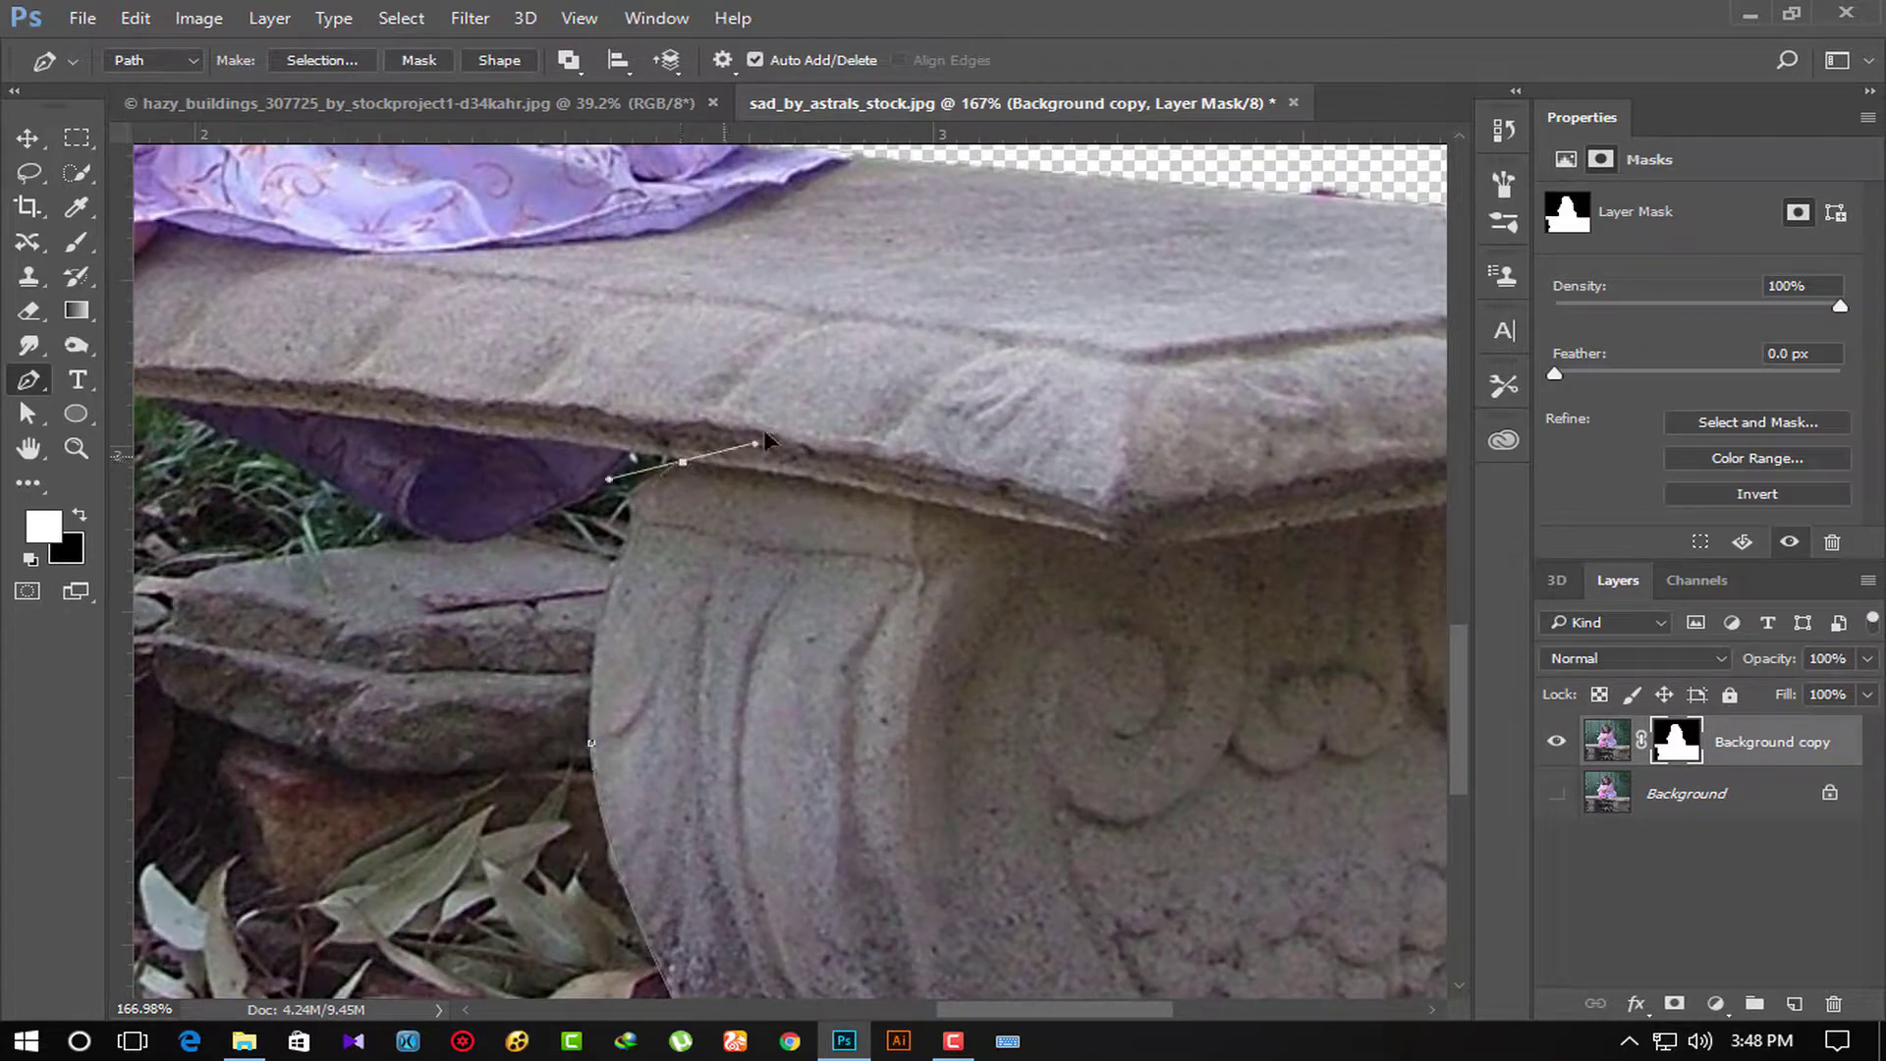
pyautogui.moveTo(763, 439); pyautogui.dragTo(769, 394)
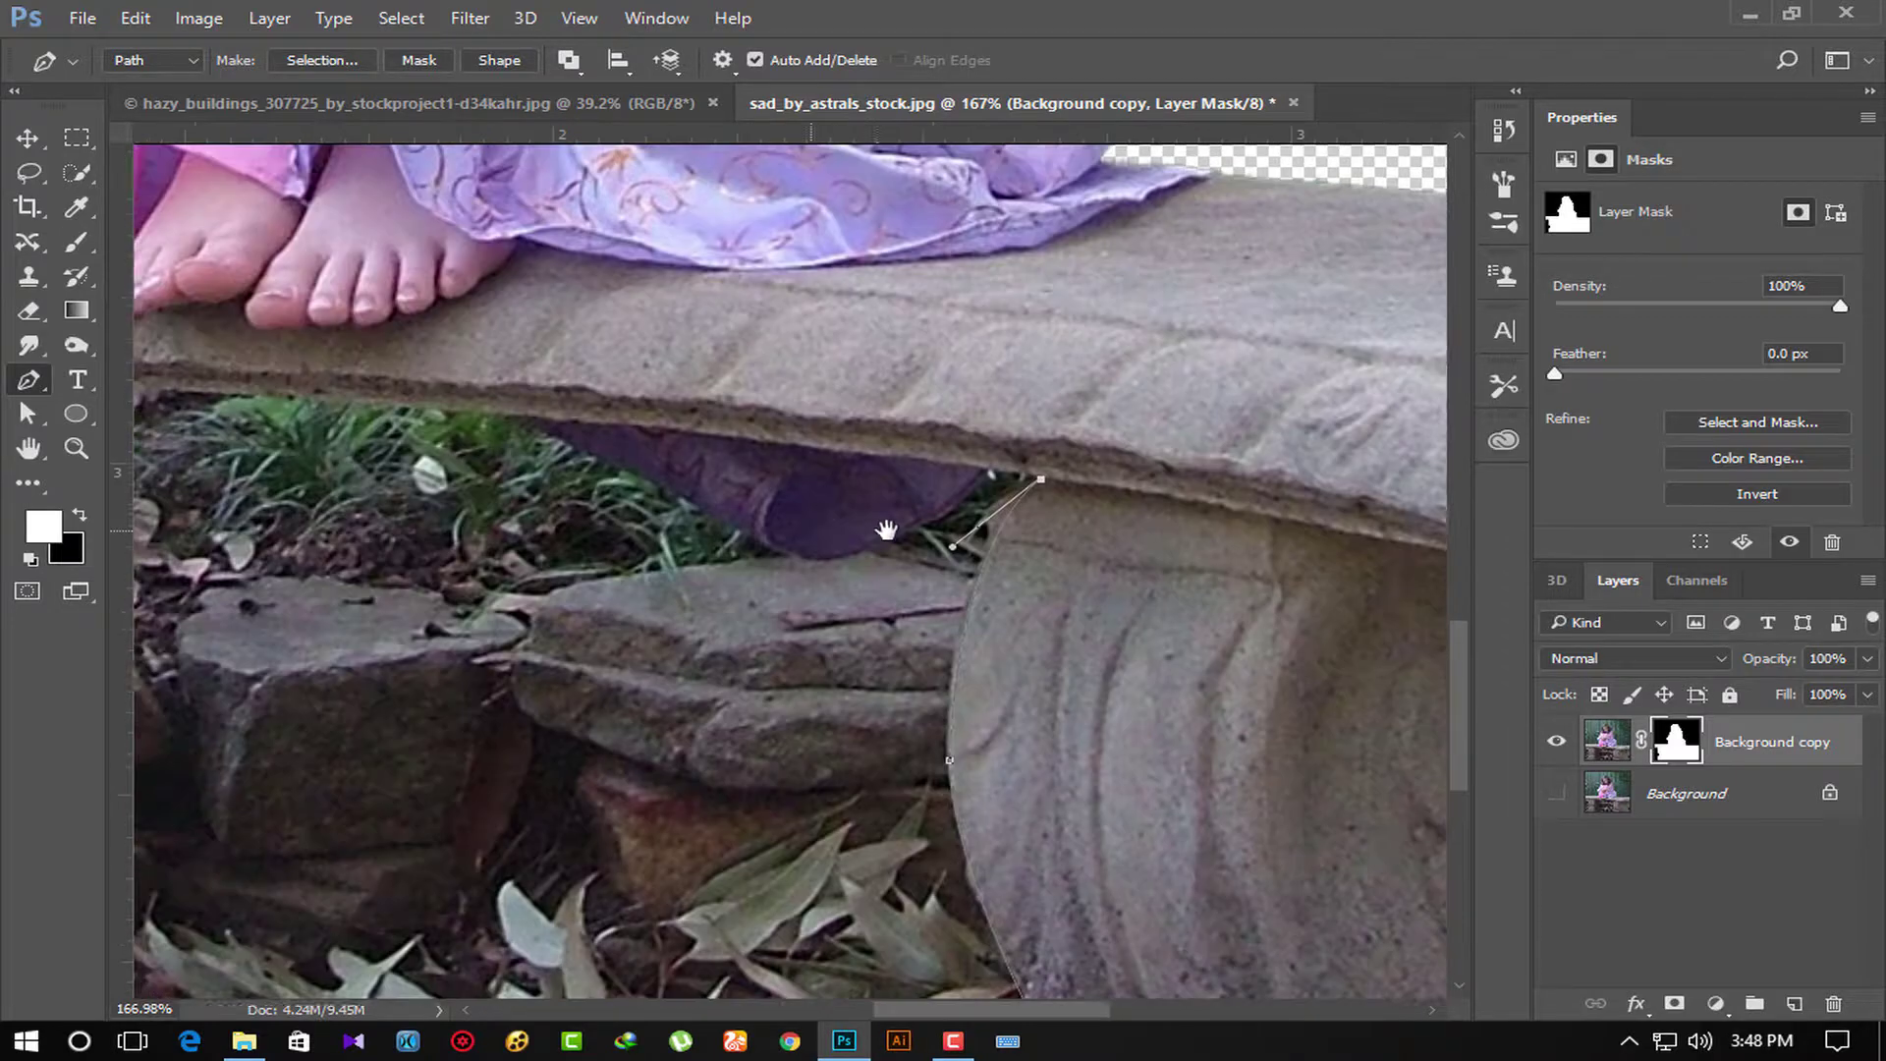
# Close the path around the gap under the bench and delete that area from the mask.
pyautogui.moveTo(464, 519); pyautogui.dragTo(1149, 512)
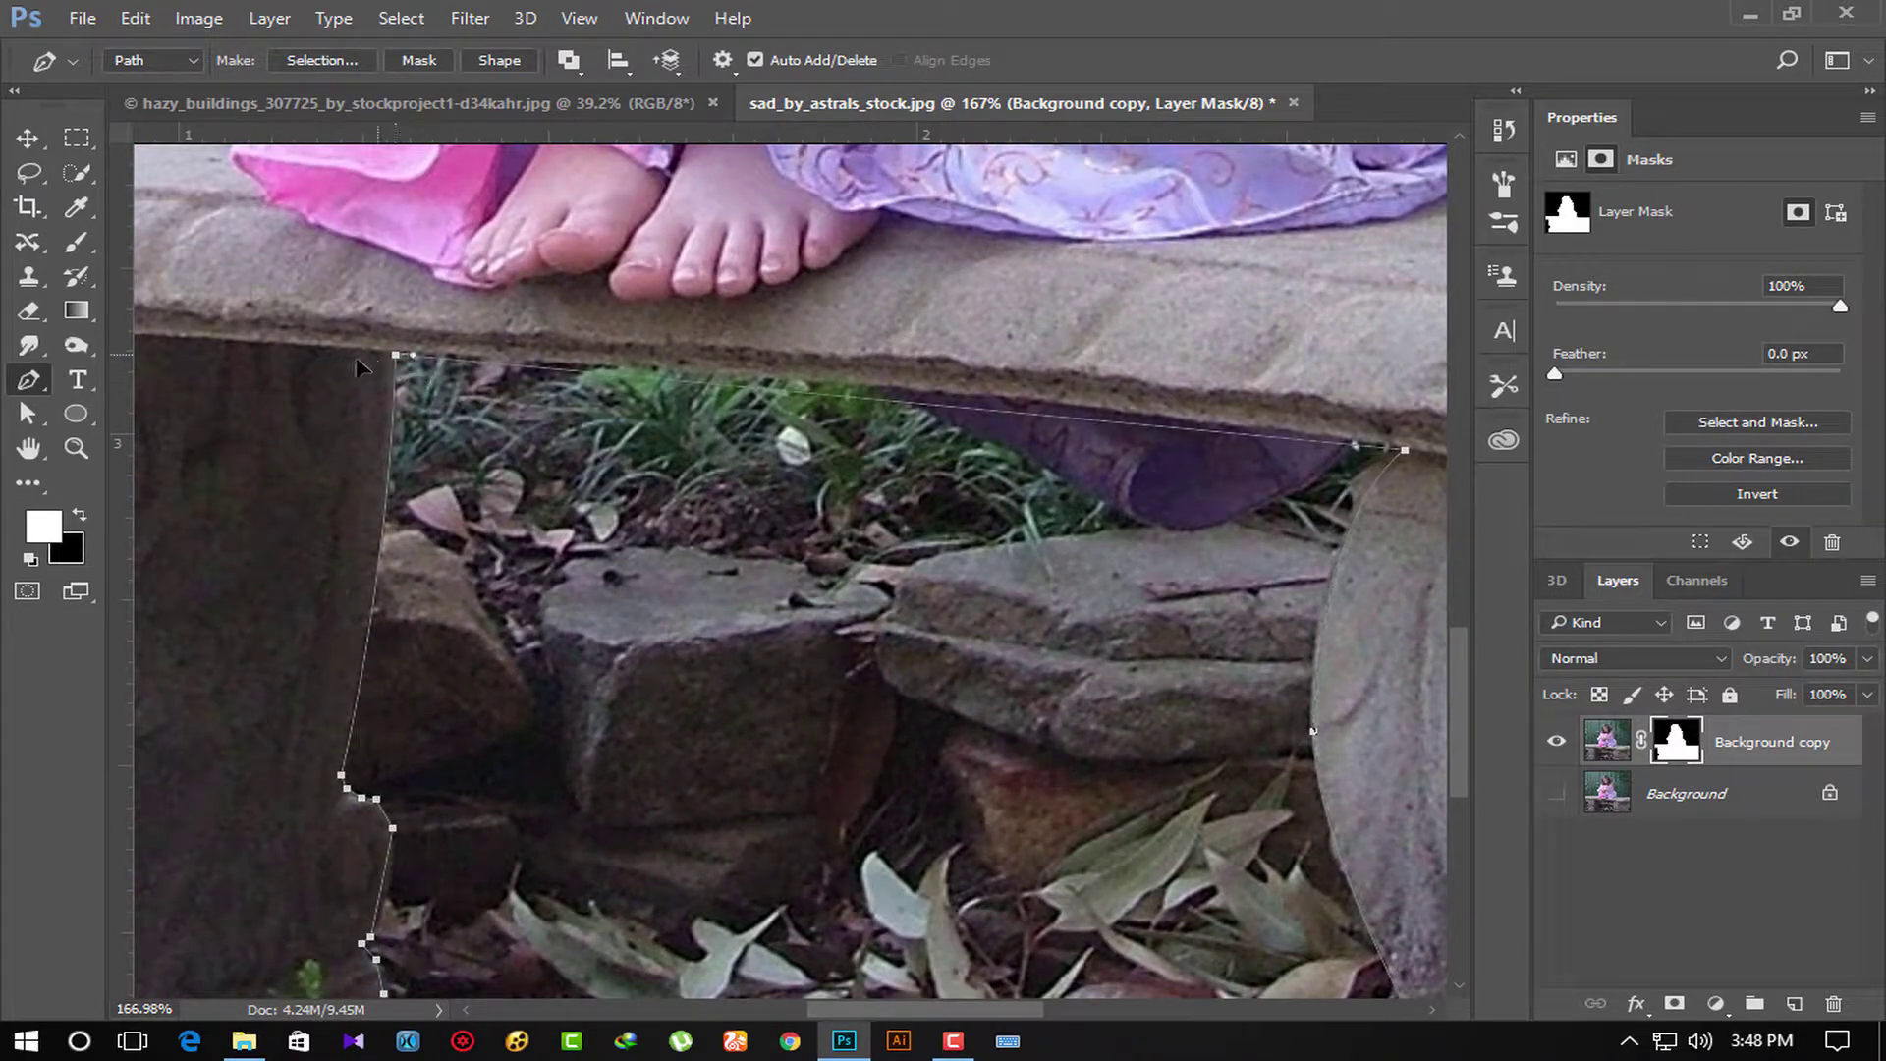
pyautogui.moveTo(396, 354); pyautogui.dragTo(961, 349)
pyautogui.hscroll(-5, 285, 368)
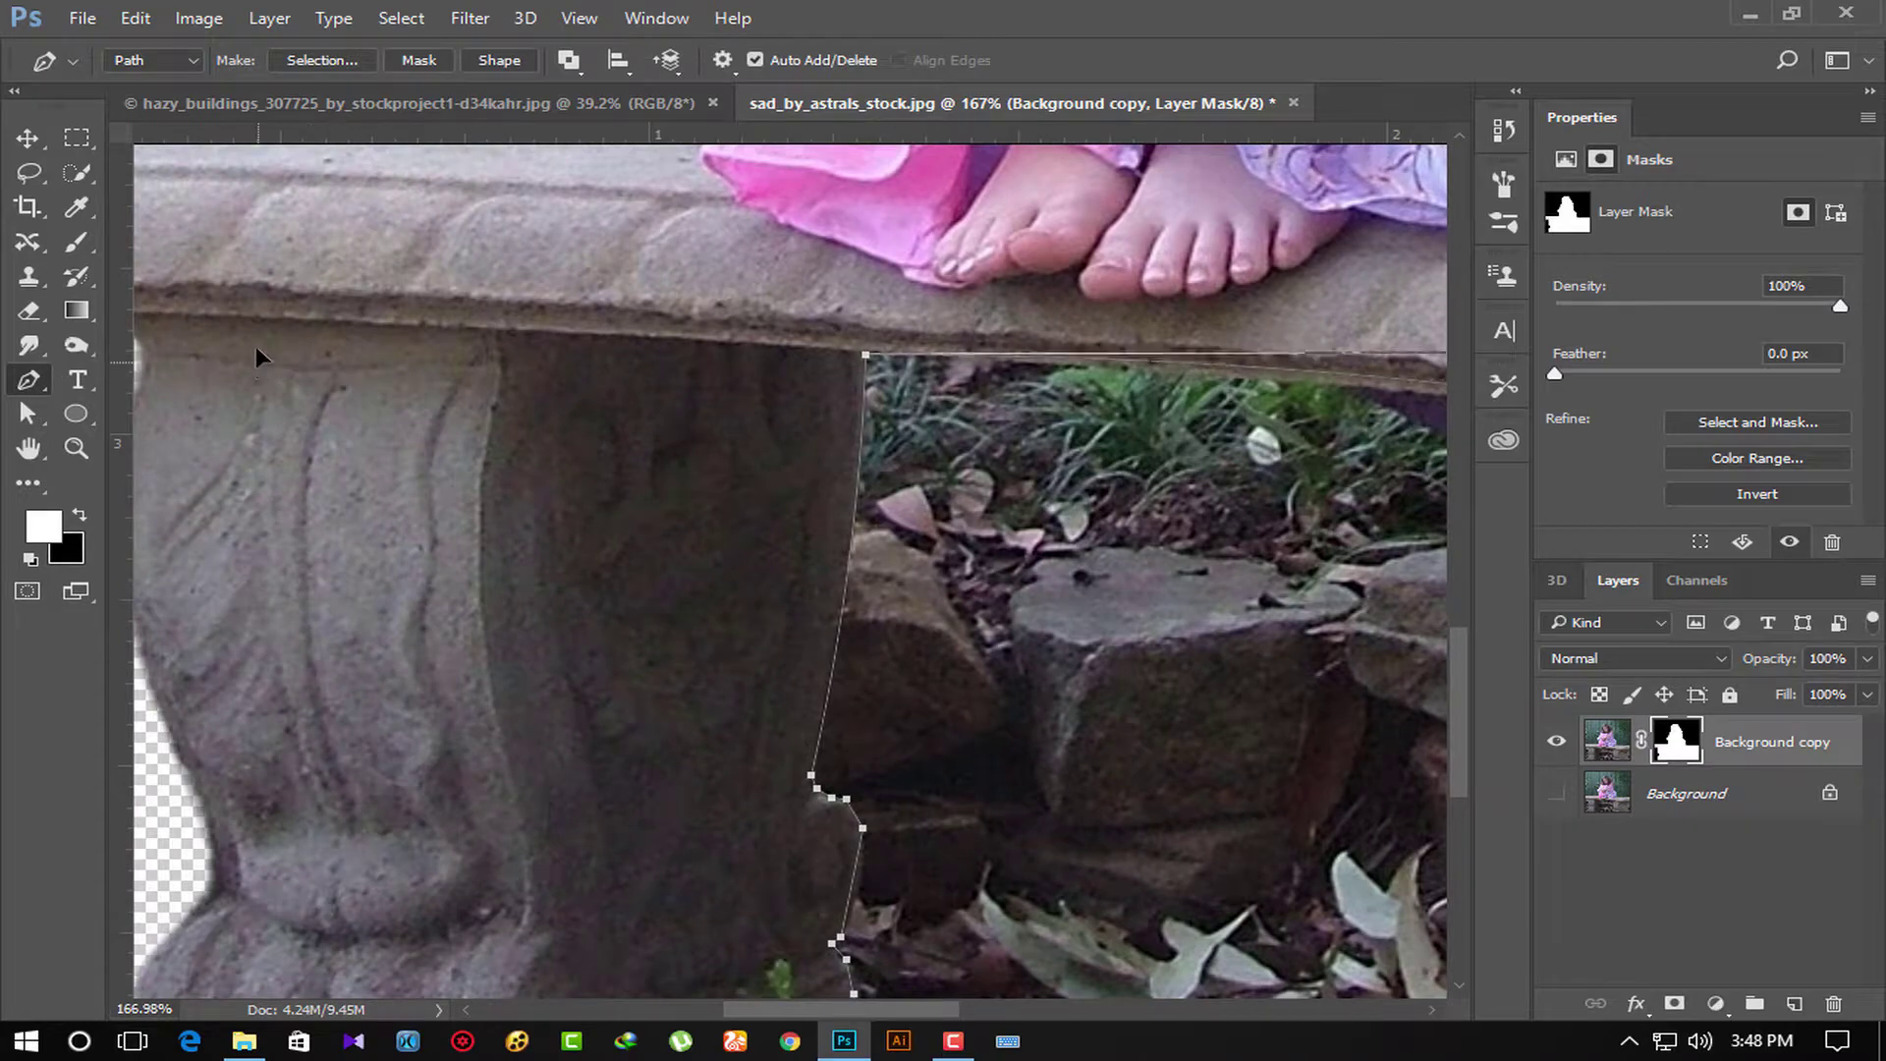
pyautogui.moveTo(1171, 515); pyautogui.dragTo(435, 585)
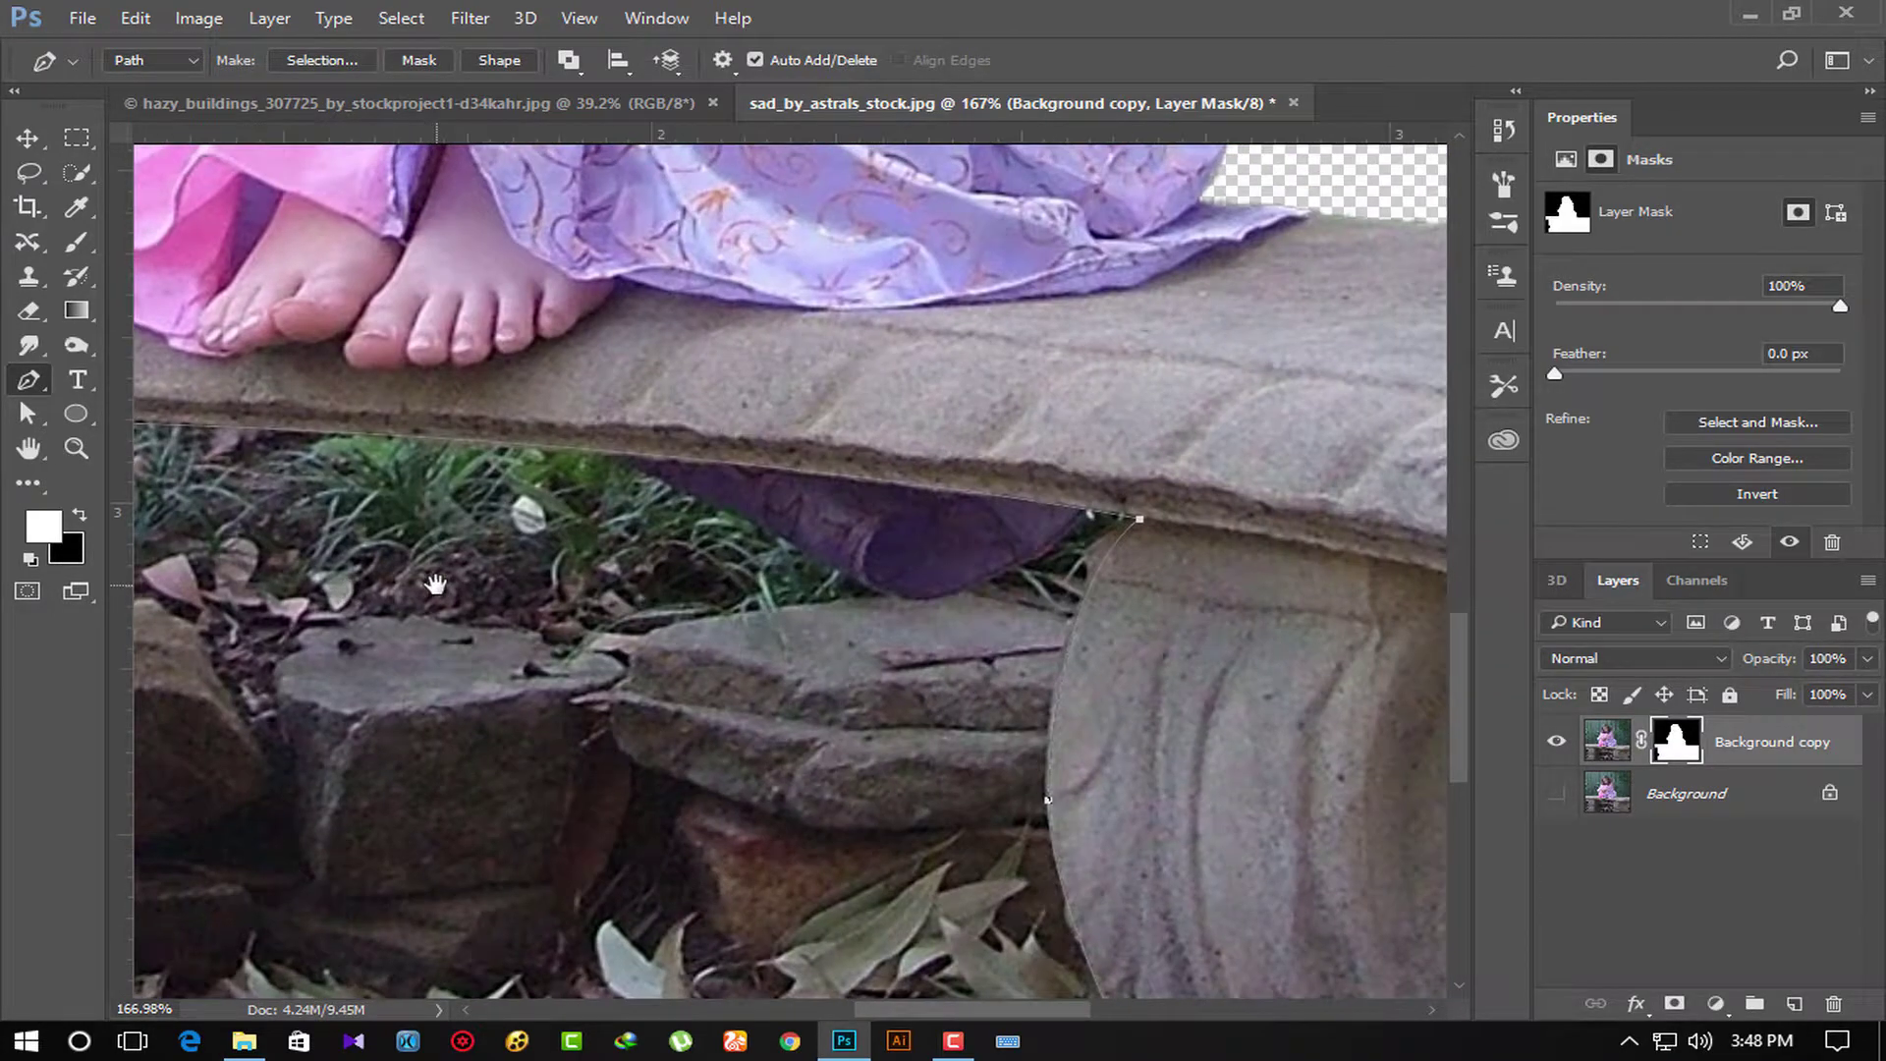
pyautogui.scroll(-3, 1123, 743)
pyautogui.scroll(-2, 1130, 747)
pyautogui.scroll(-2, 1138, 751)
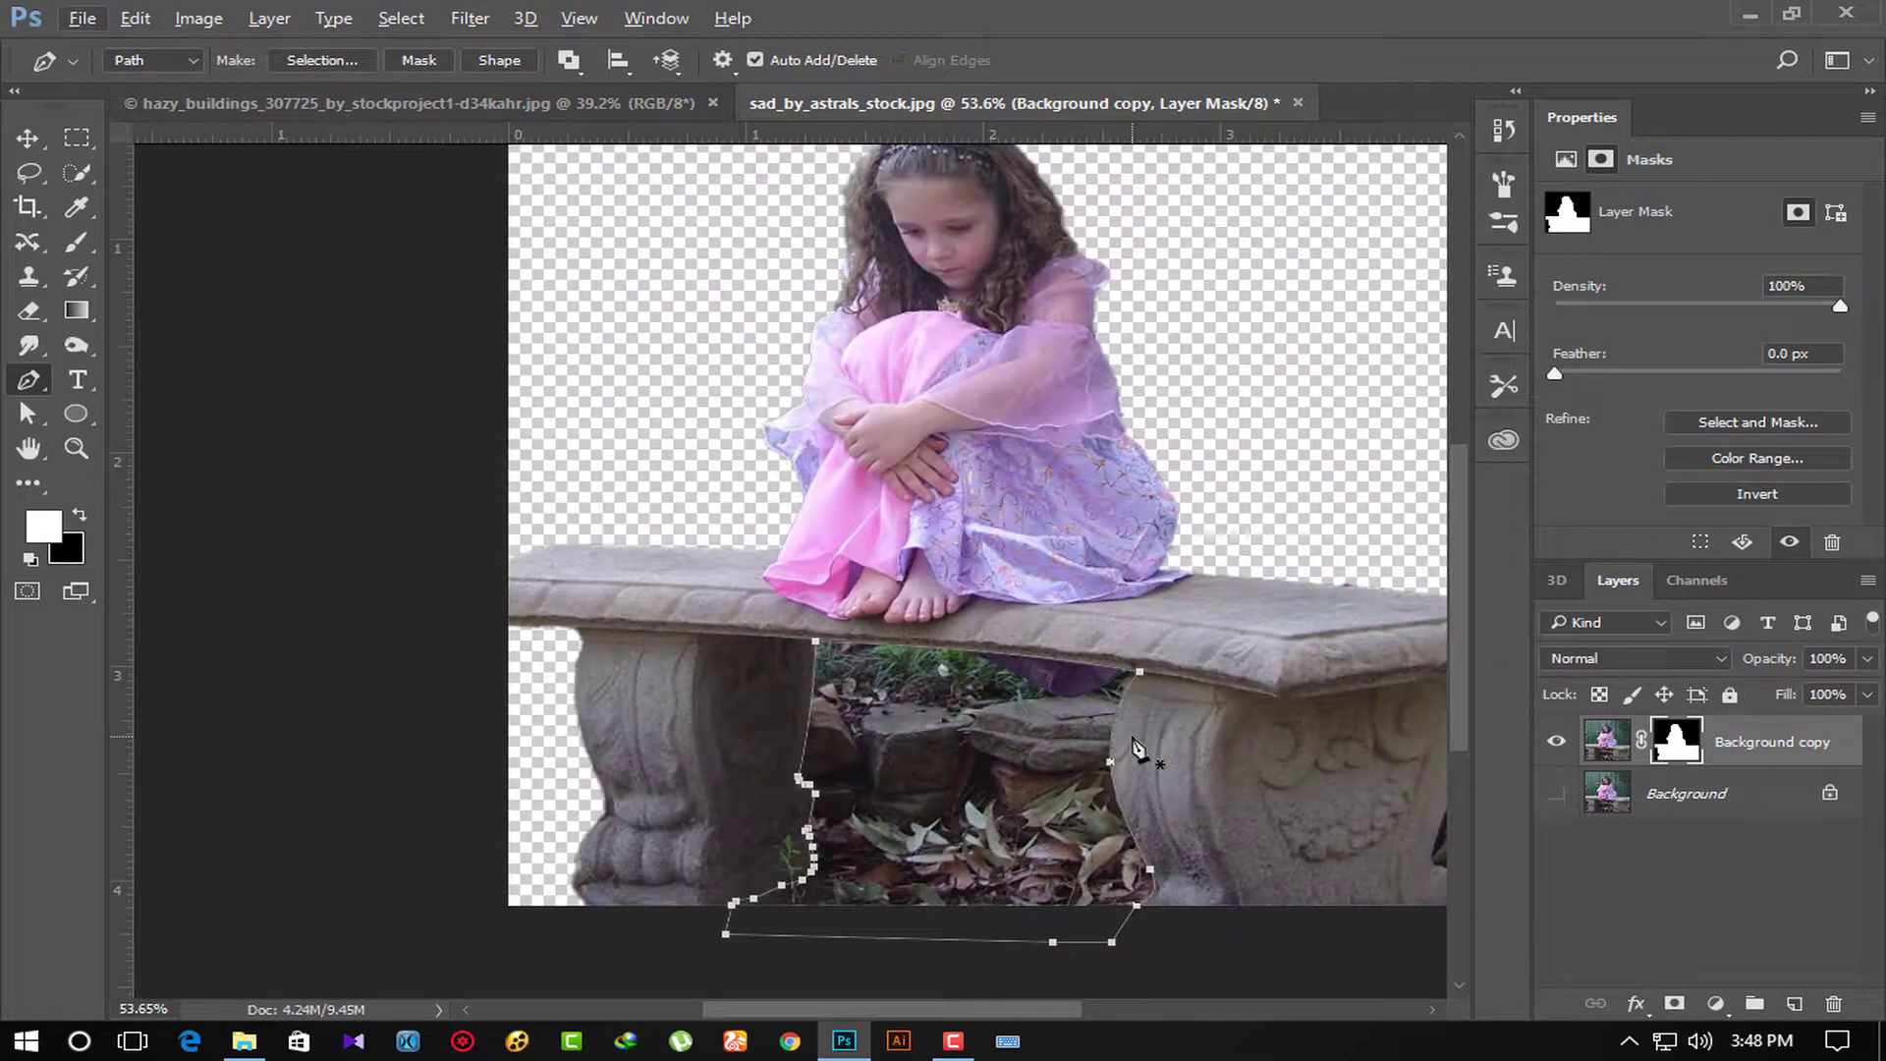
pyautogui.hotkey('ctrl', 'Return')
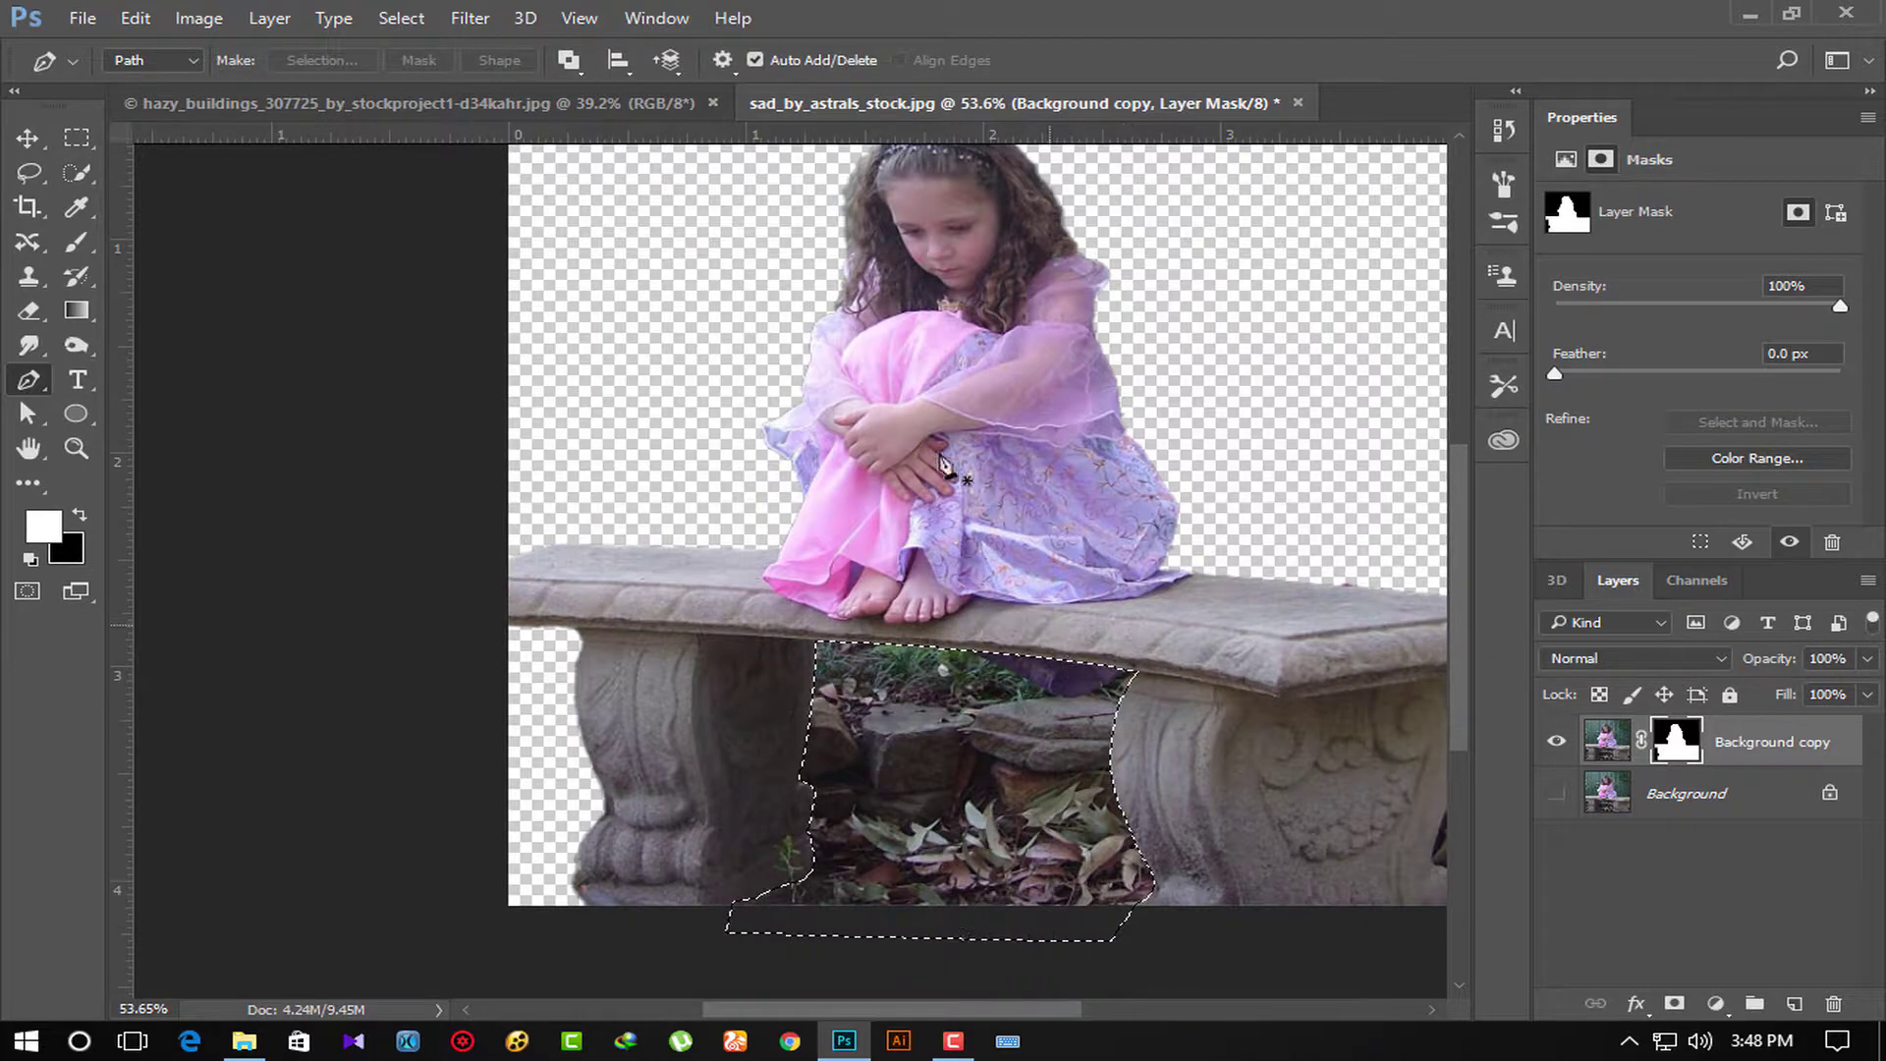
pyautogui.press('Delete')
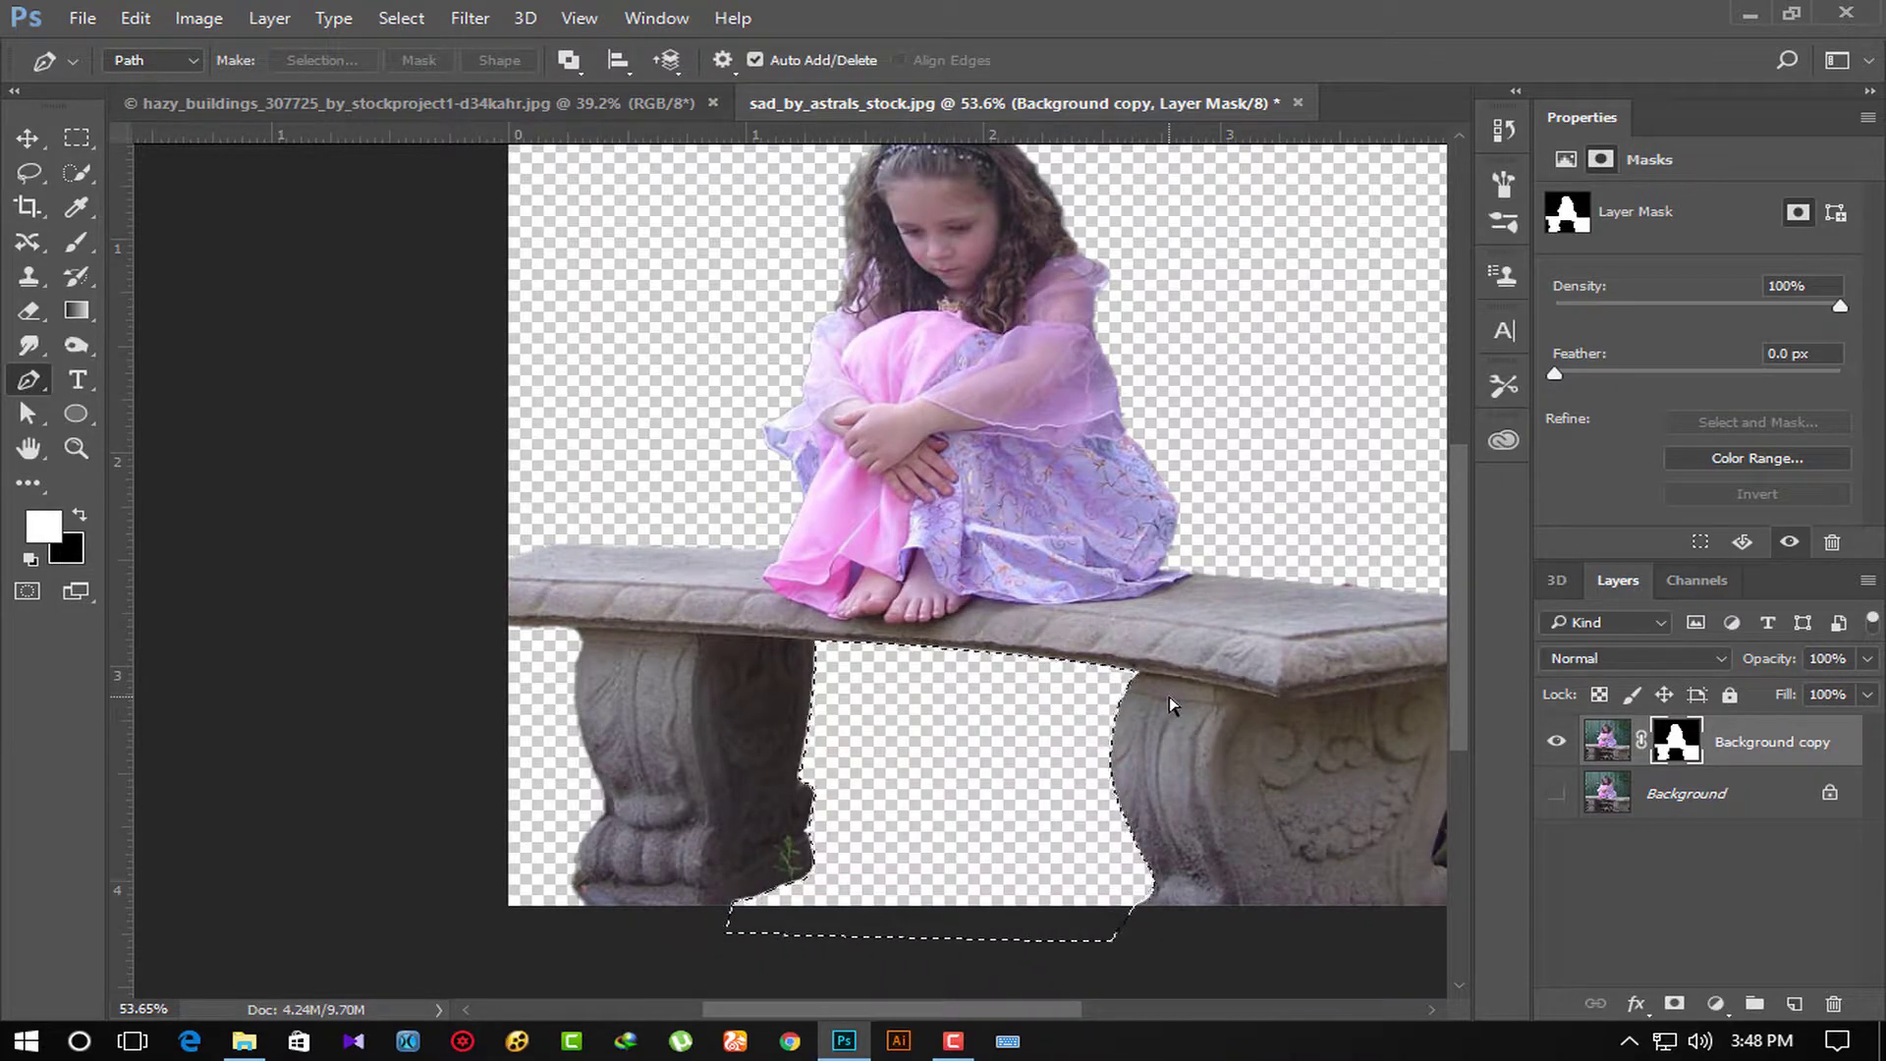
pyautogui.hotkey('ctrl', 'd')
# Open Select and Mask on the Background copy's layer mask.
pyautogui.scroll(2, 1021, 536)
pyautogui.scroll(1, 904, 506)
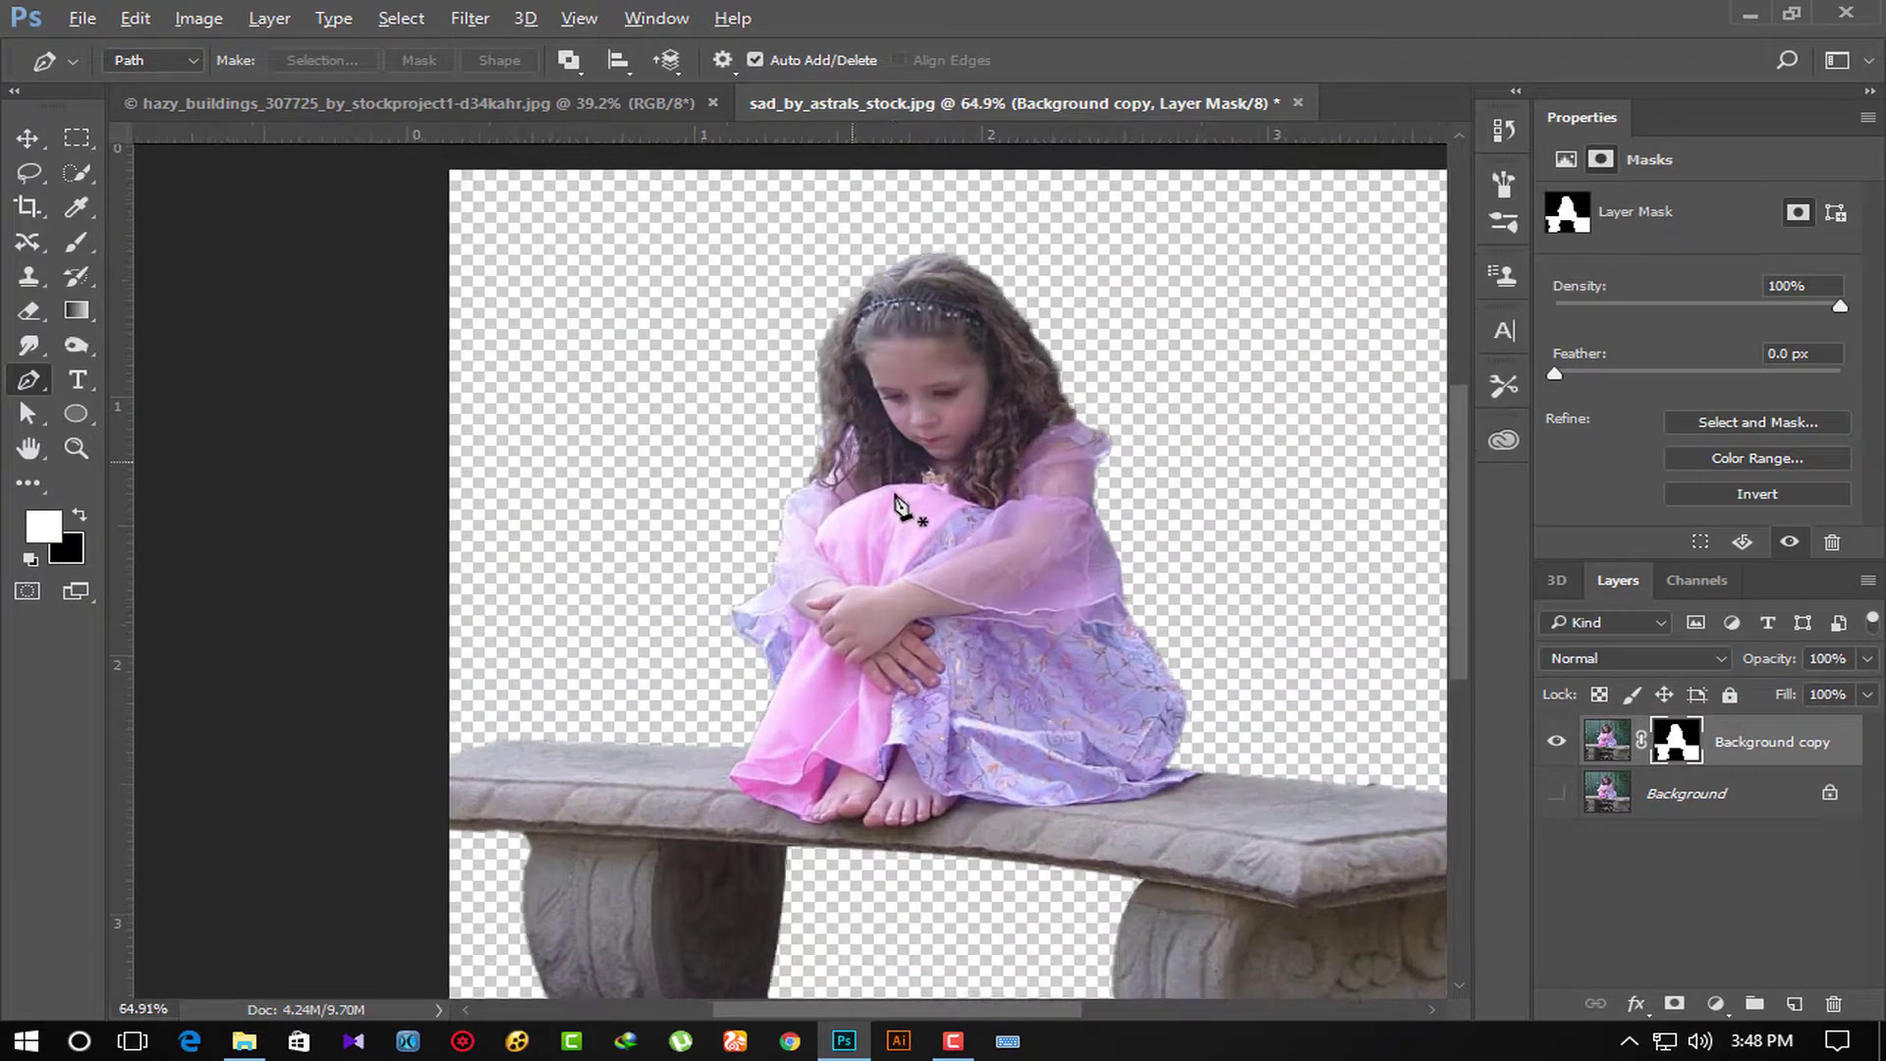
pyautogui.scroll(2, 902, 503)
pyautogui.scroll(1, 901, 503)
pyautogui.scroll(3, 1159, 685)
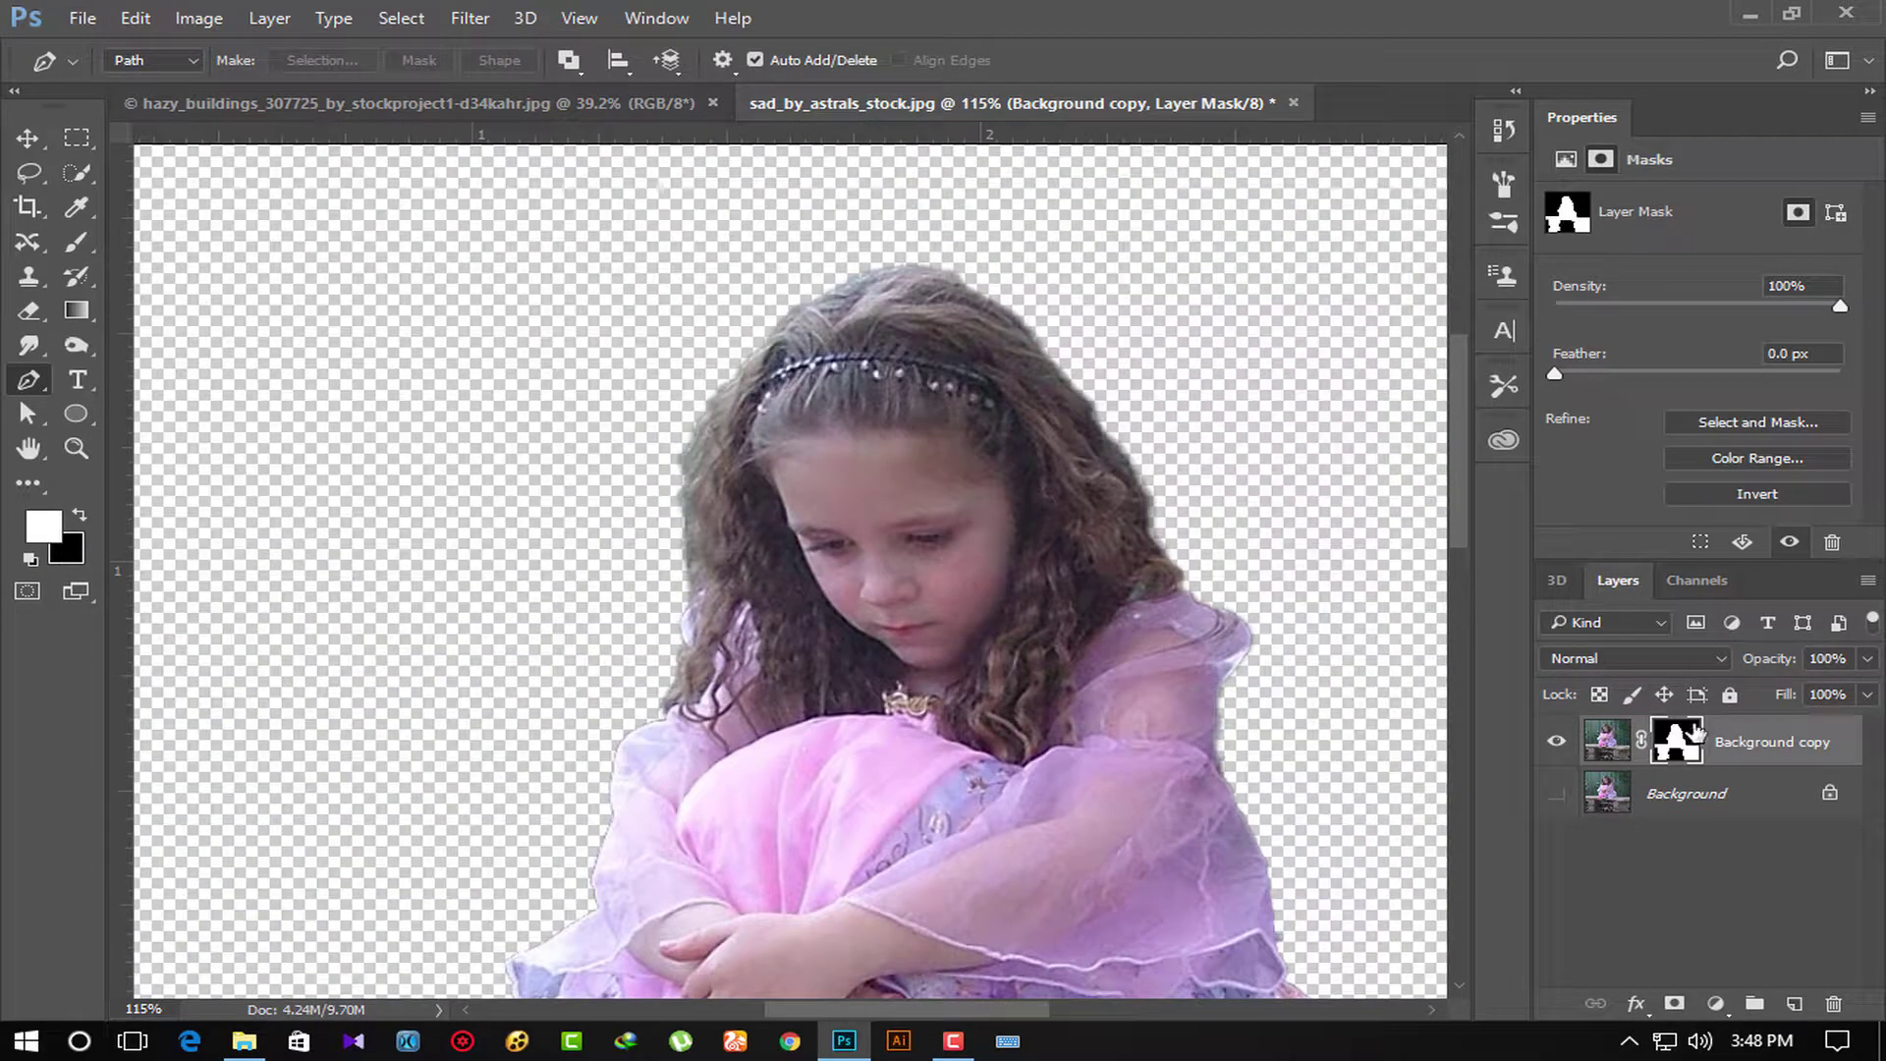
pyautogui.scroll(1, 632, 605)
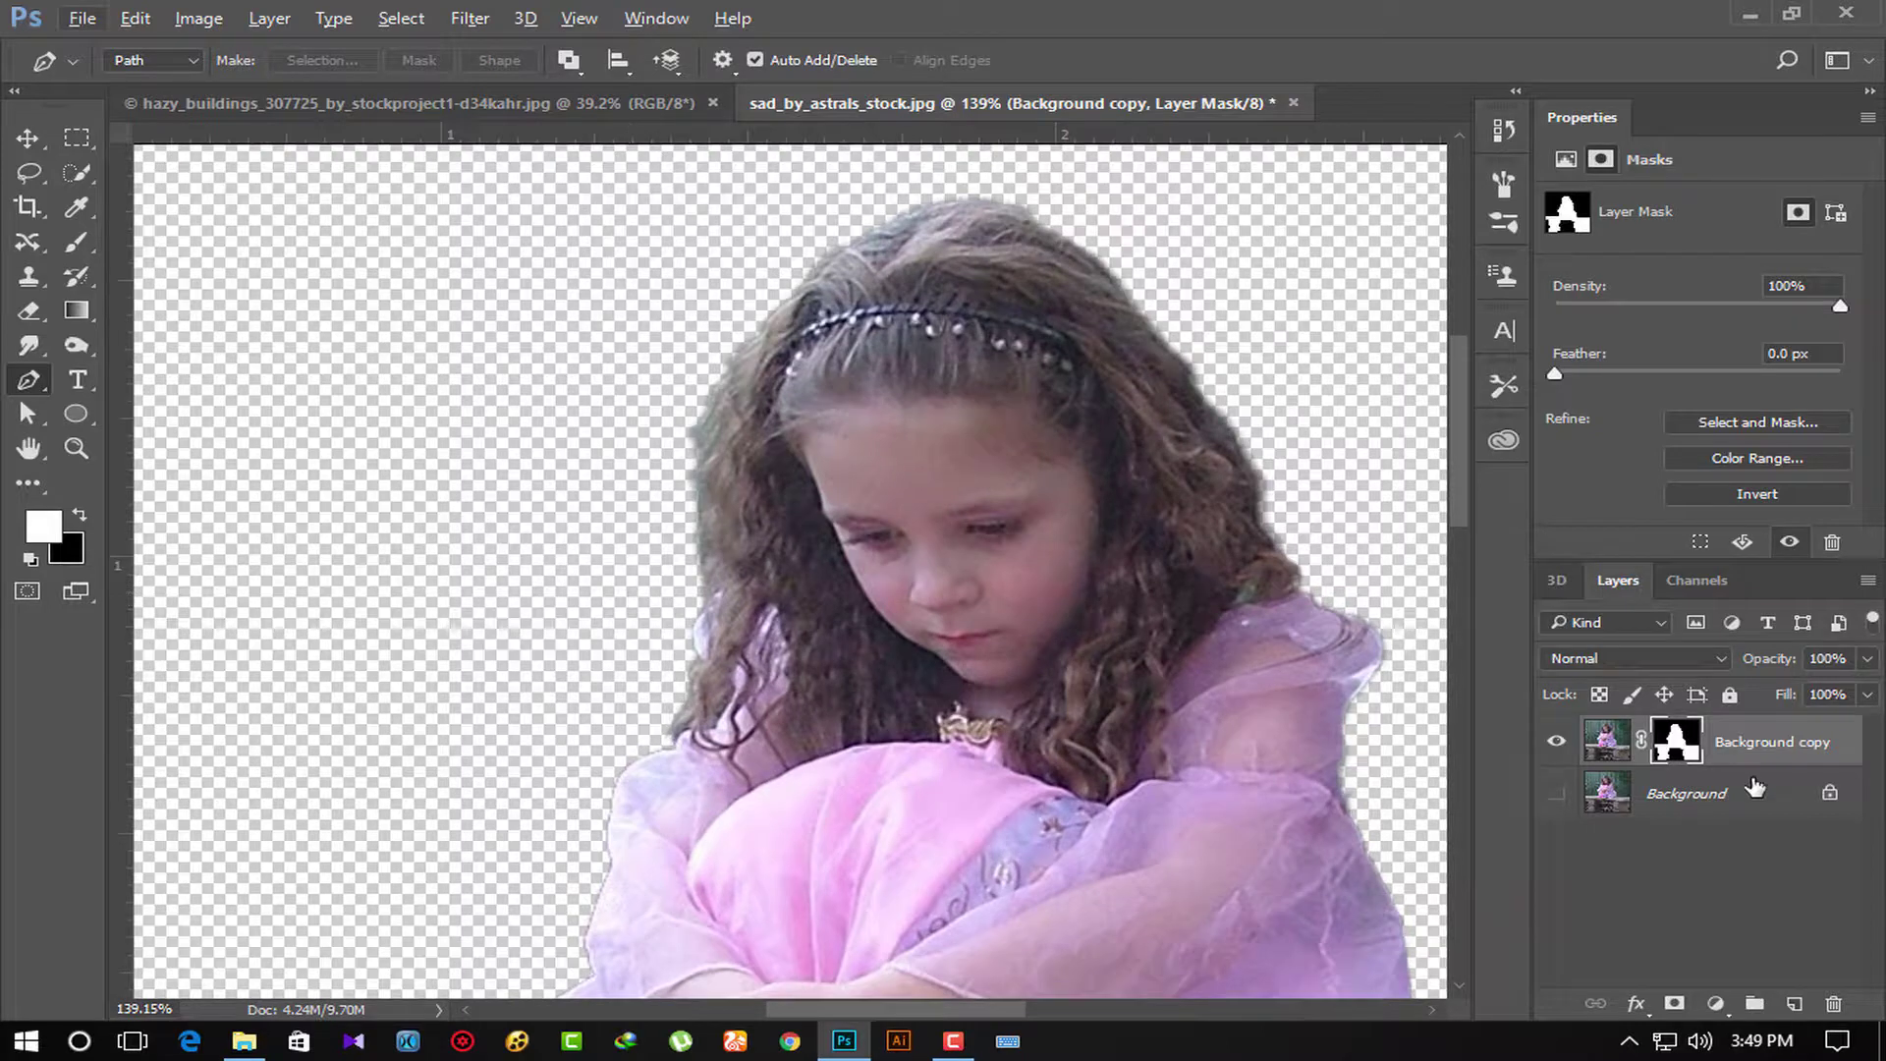
pyautogui.rightClick(1676, 742)
pyautogui.click(1616, 961)
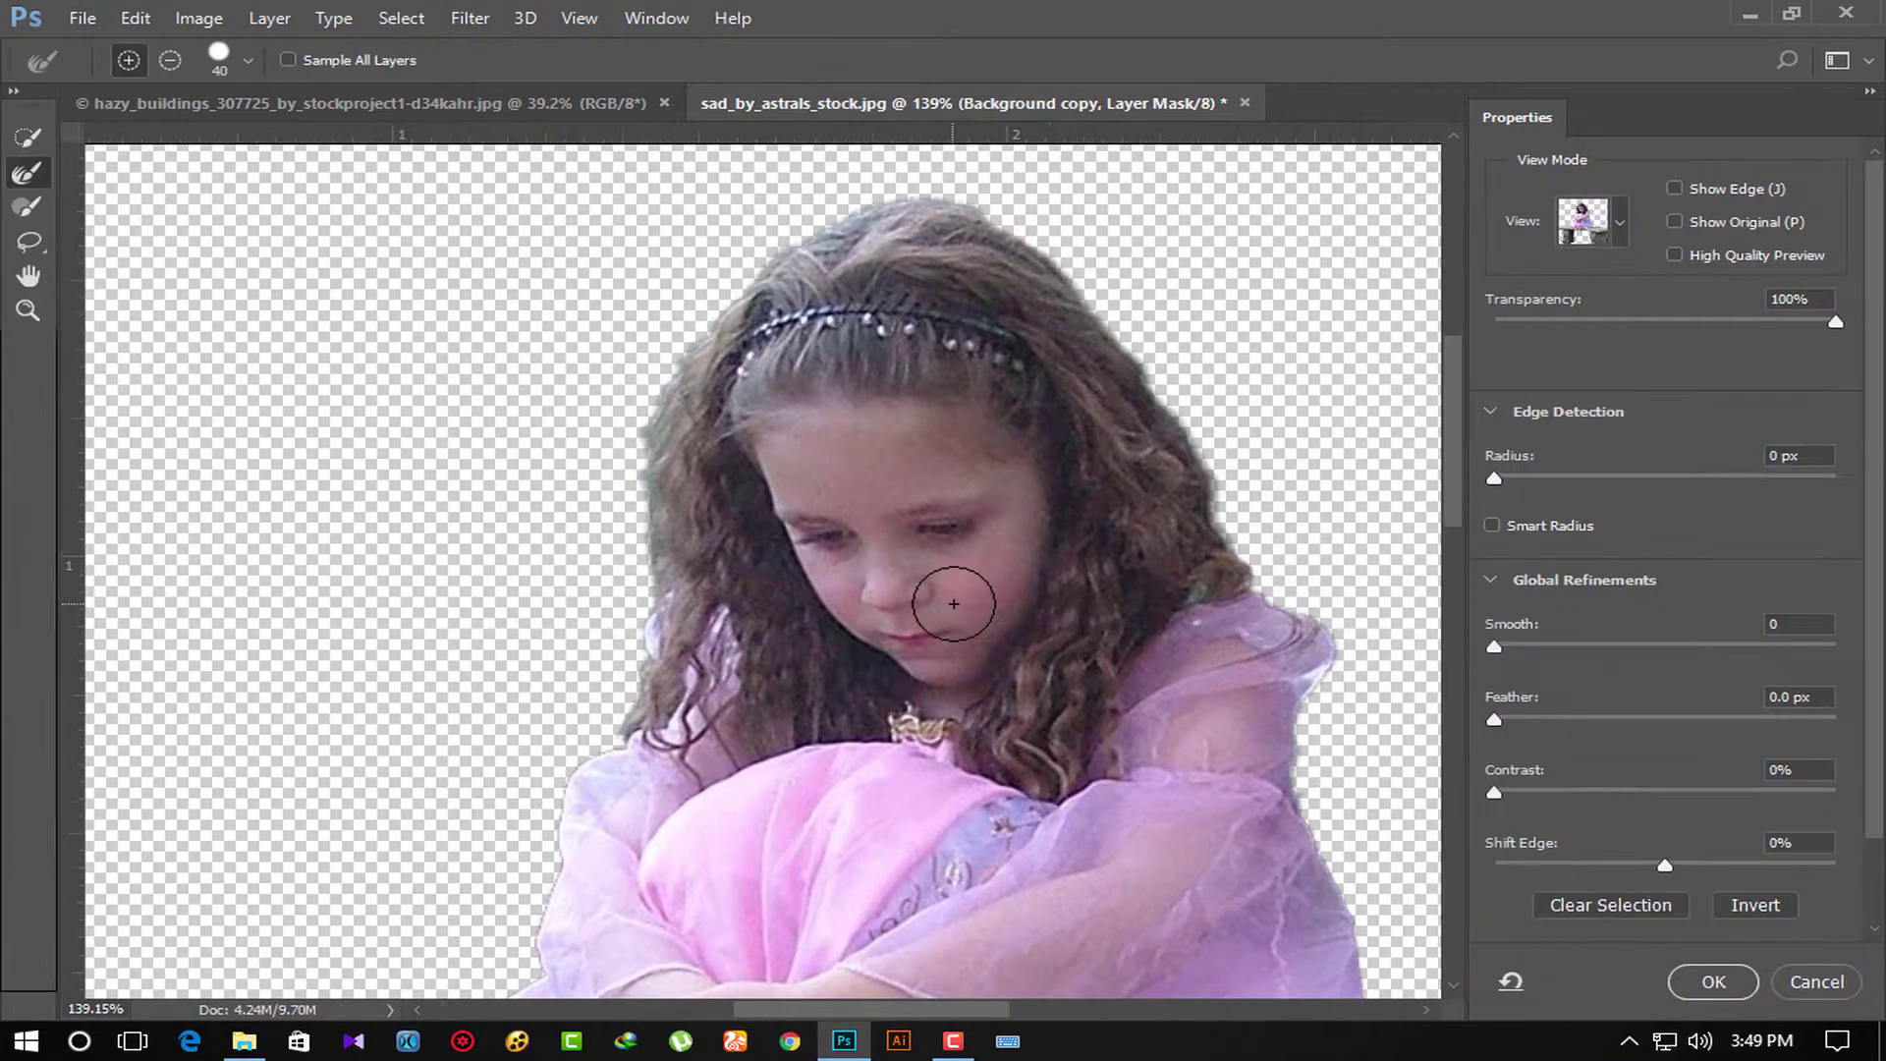
# Refine the hair's top, right and left edges with the Refine Edge and Brush tools.
pyautogui.press('[')
pyautogui.press('[')
pyautogui.press('[')
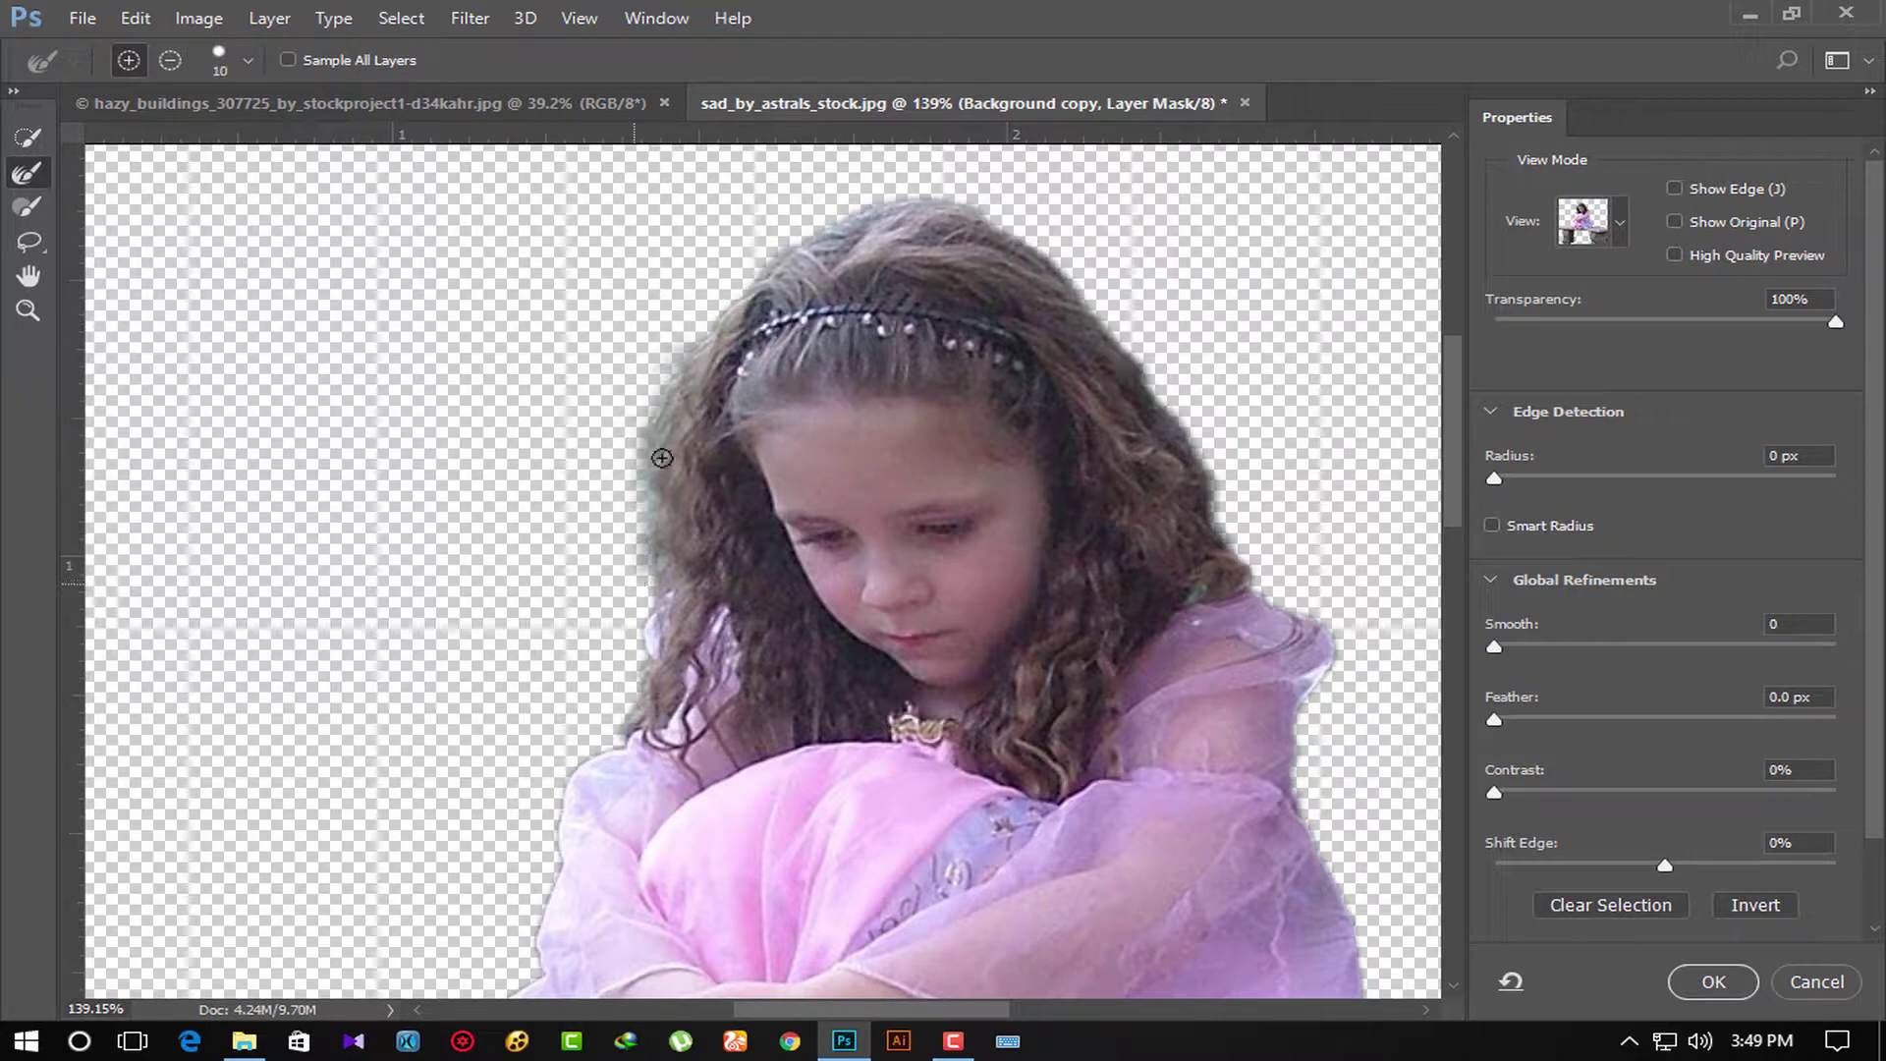
pyautogui.press(']')
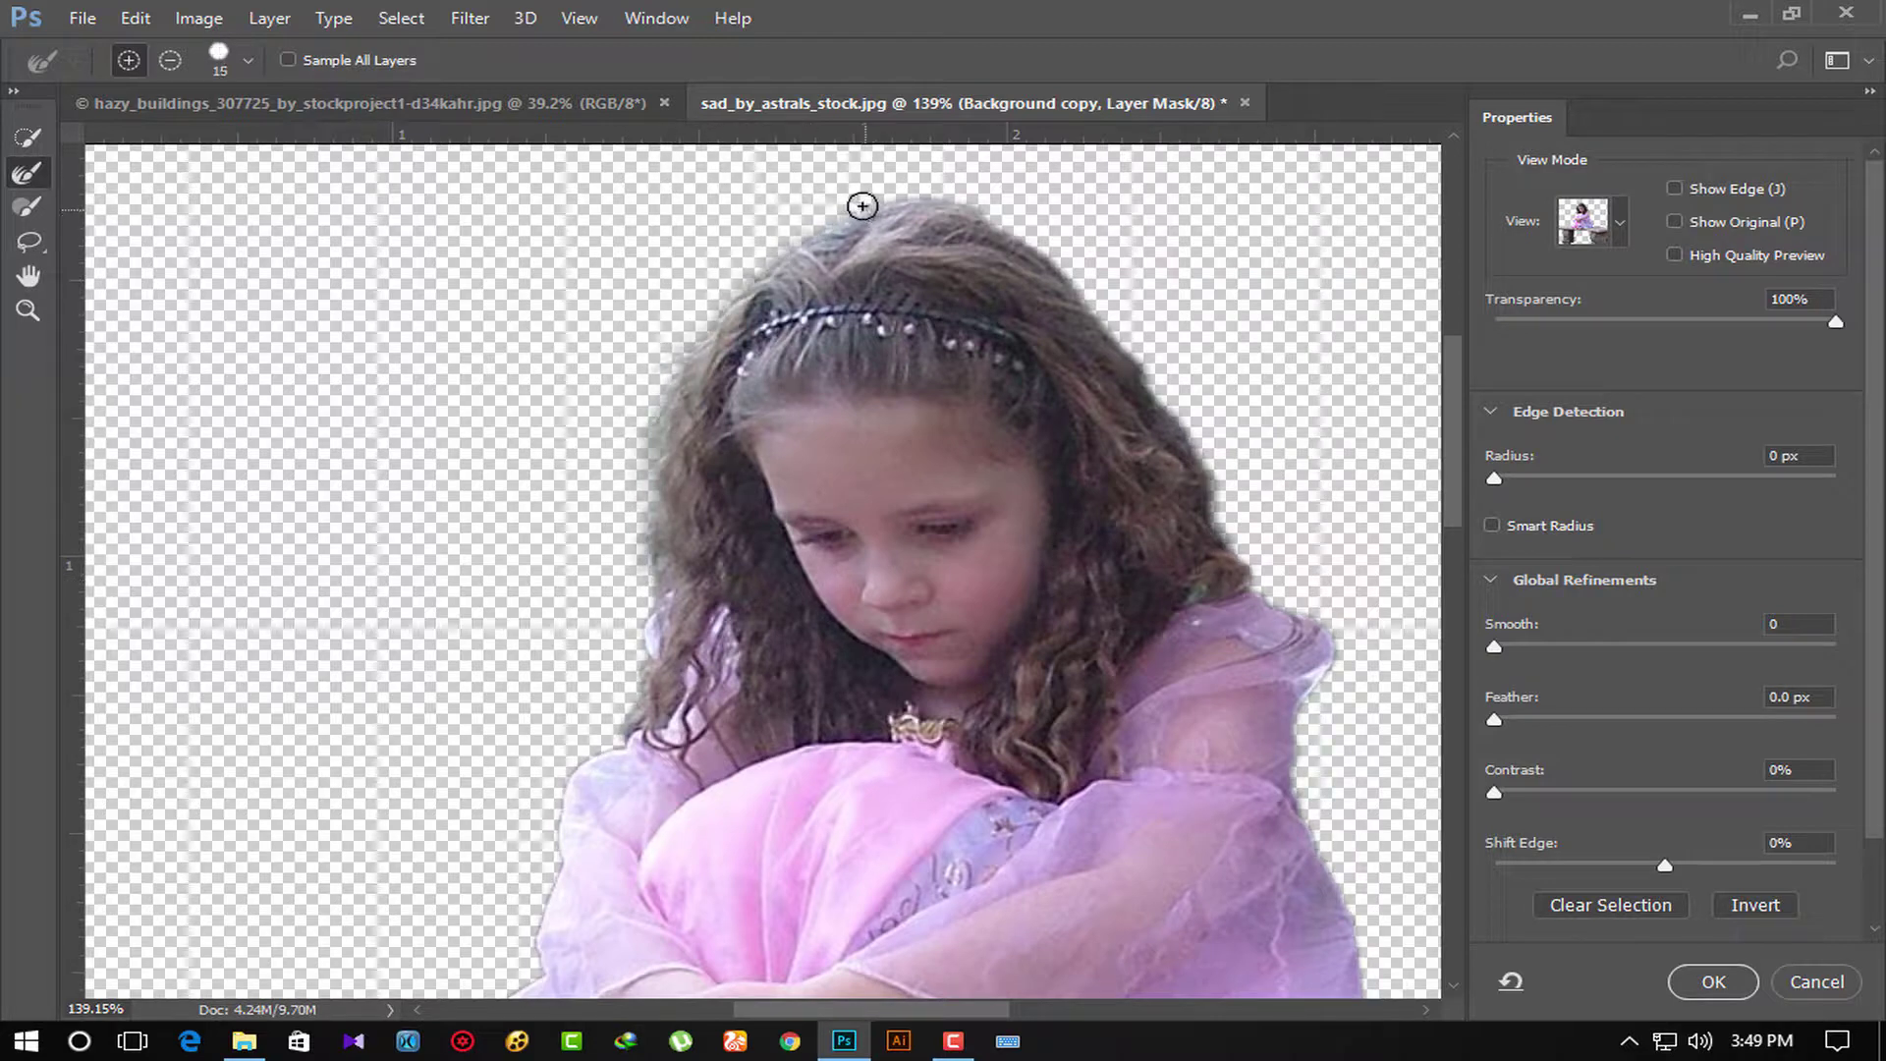
pyautogui.moveTo(856, 198); pyautogui.dragTo(1389, 547)
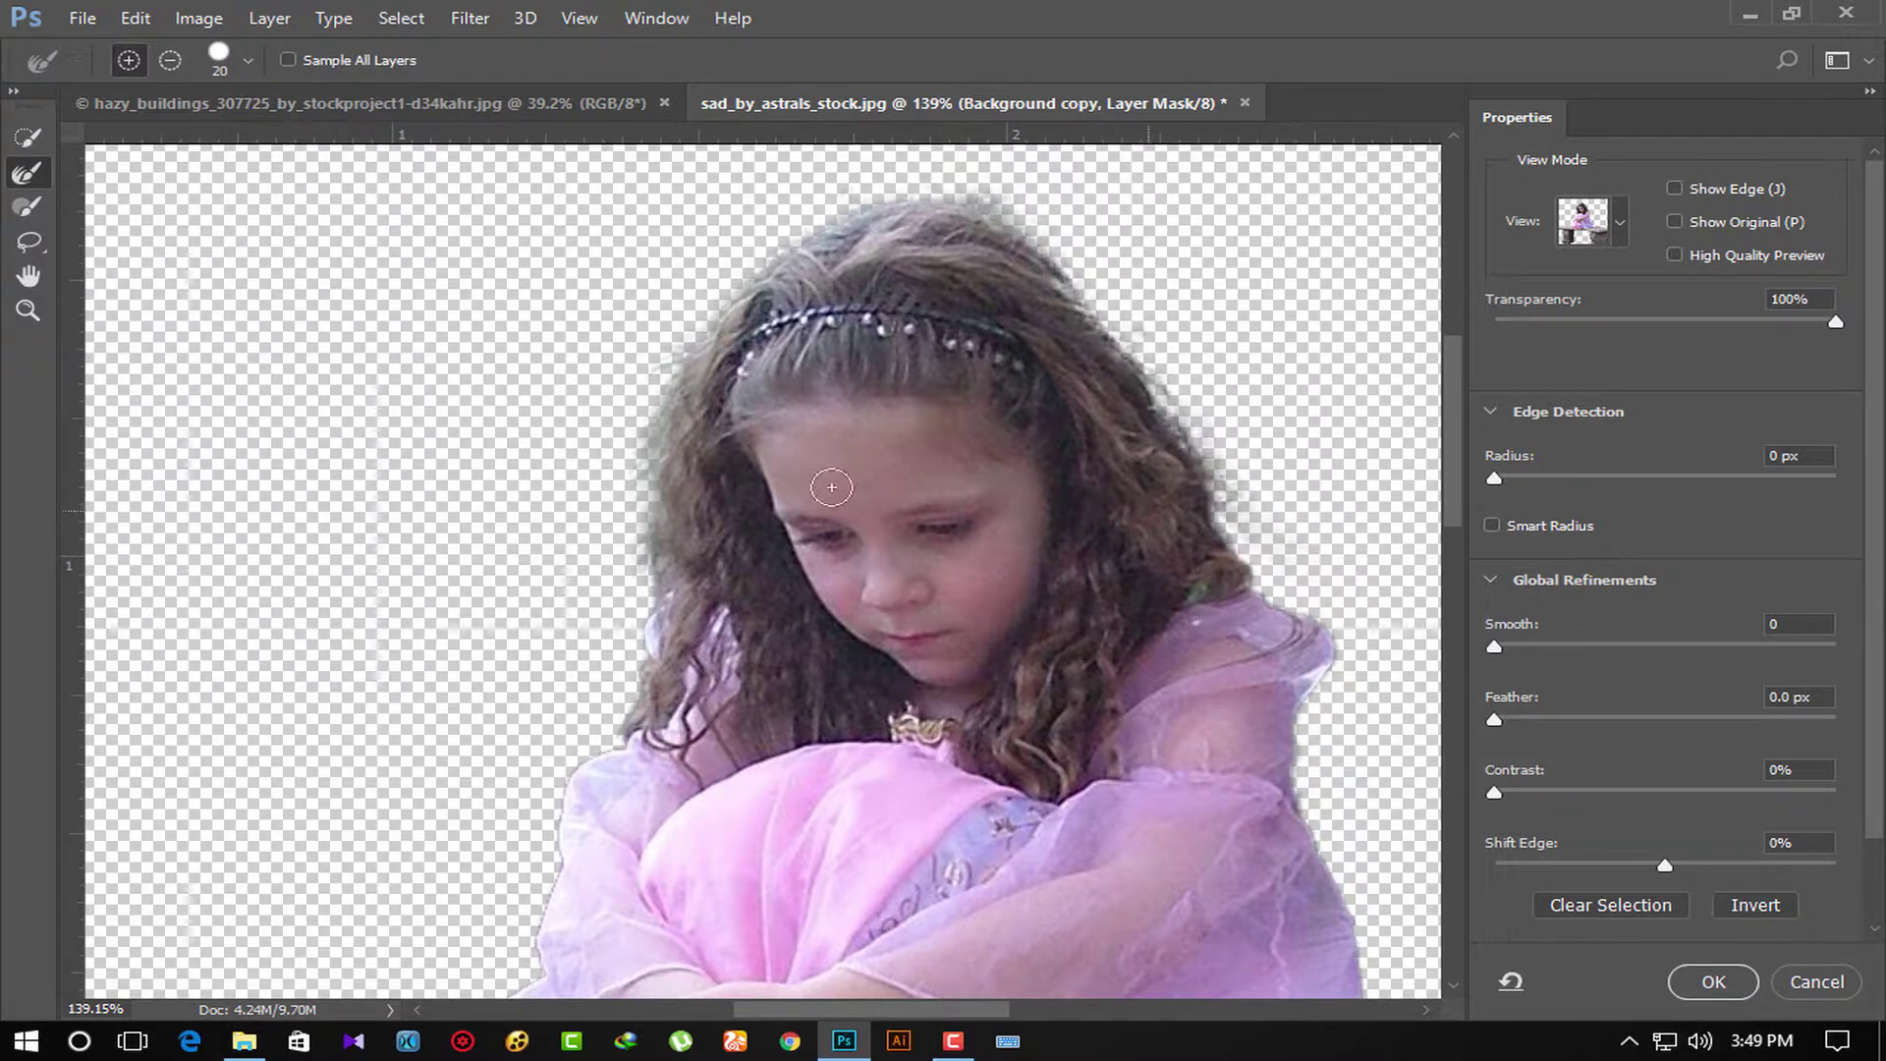
pyautogui.click(39, 208)
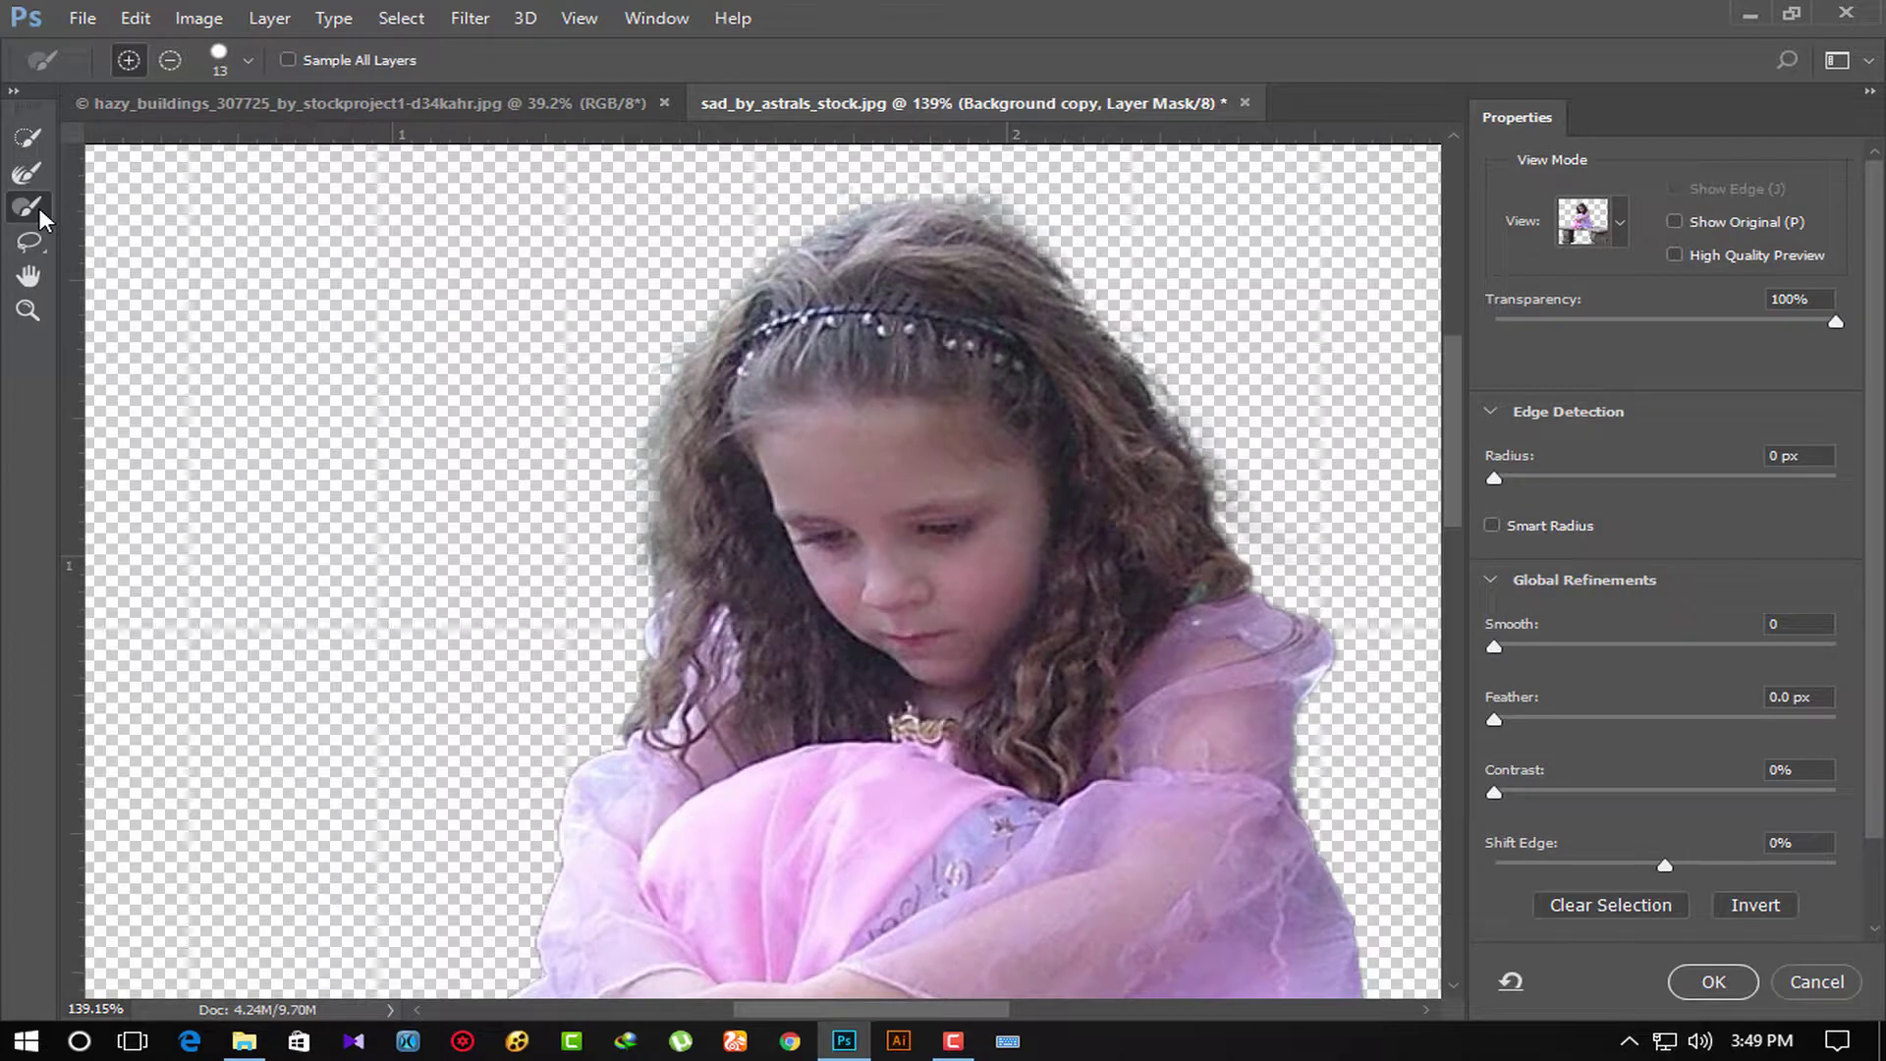
pyautogui.moveTo(674, 319); pyautogui.dragTo(623, 557)
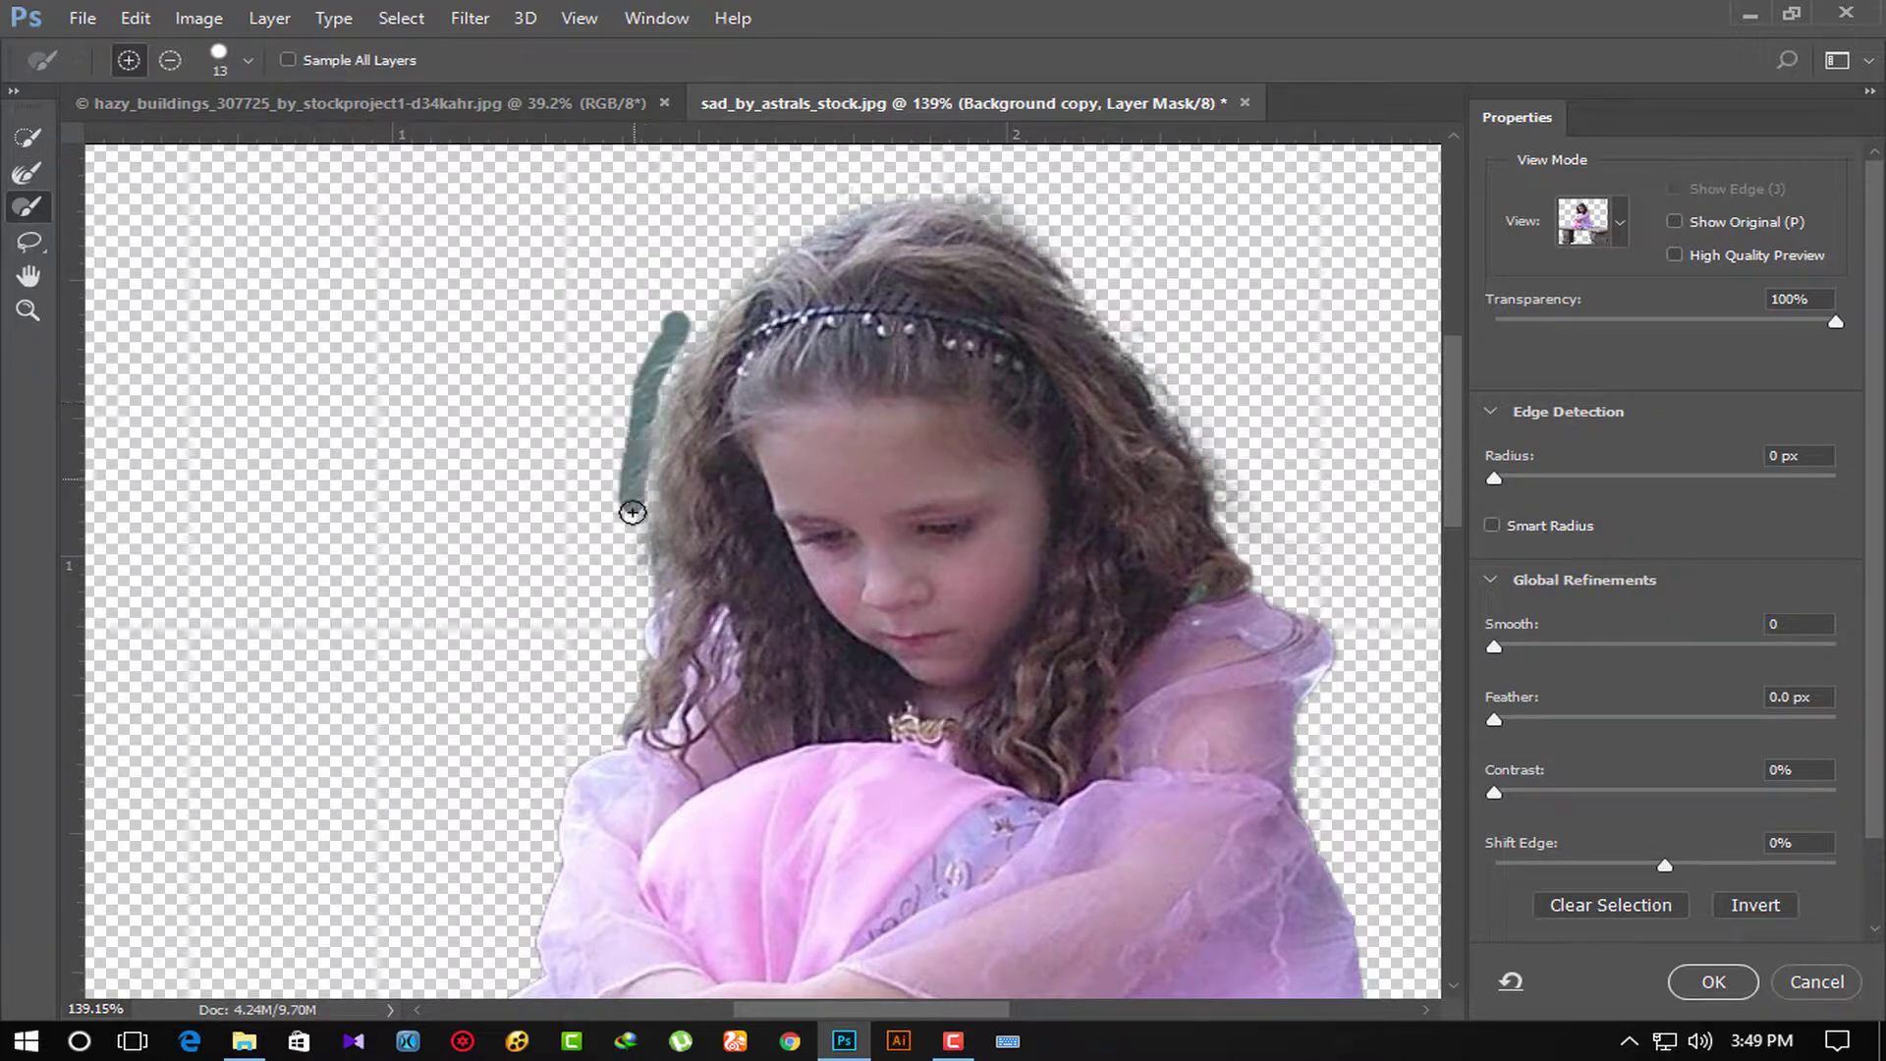
pyautogui.press('alt')
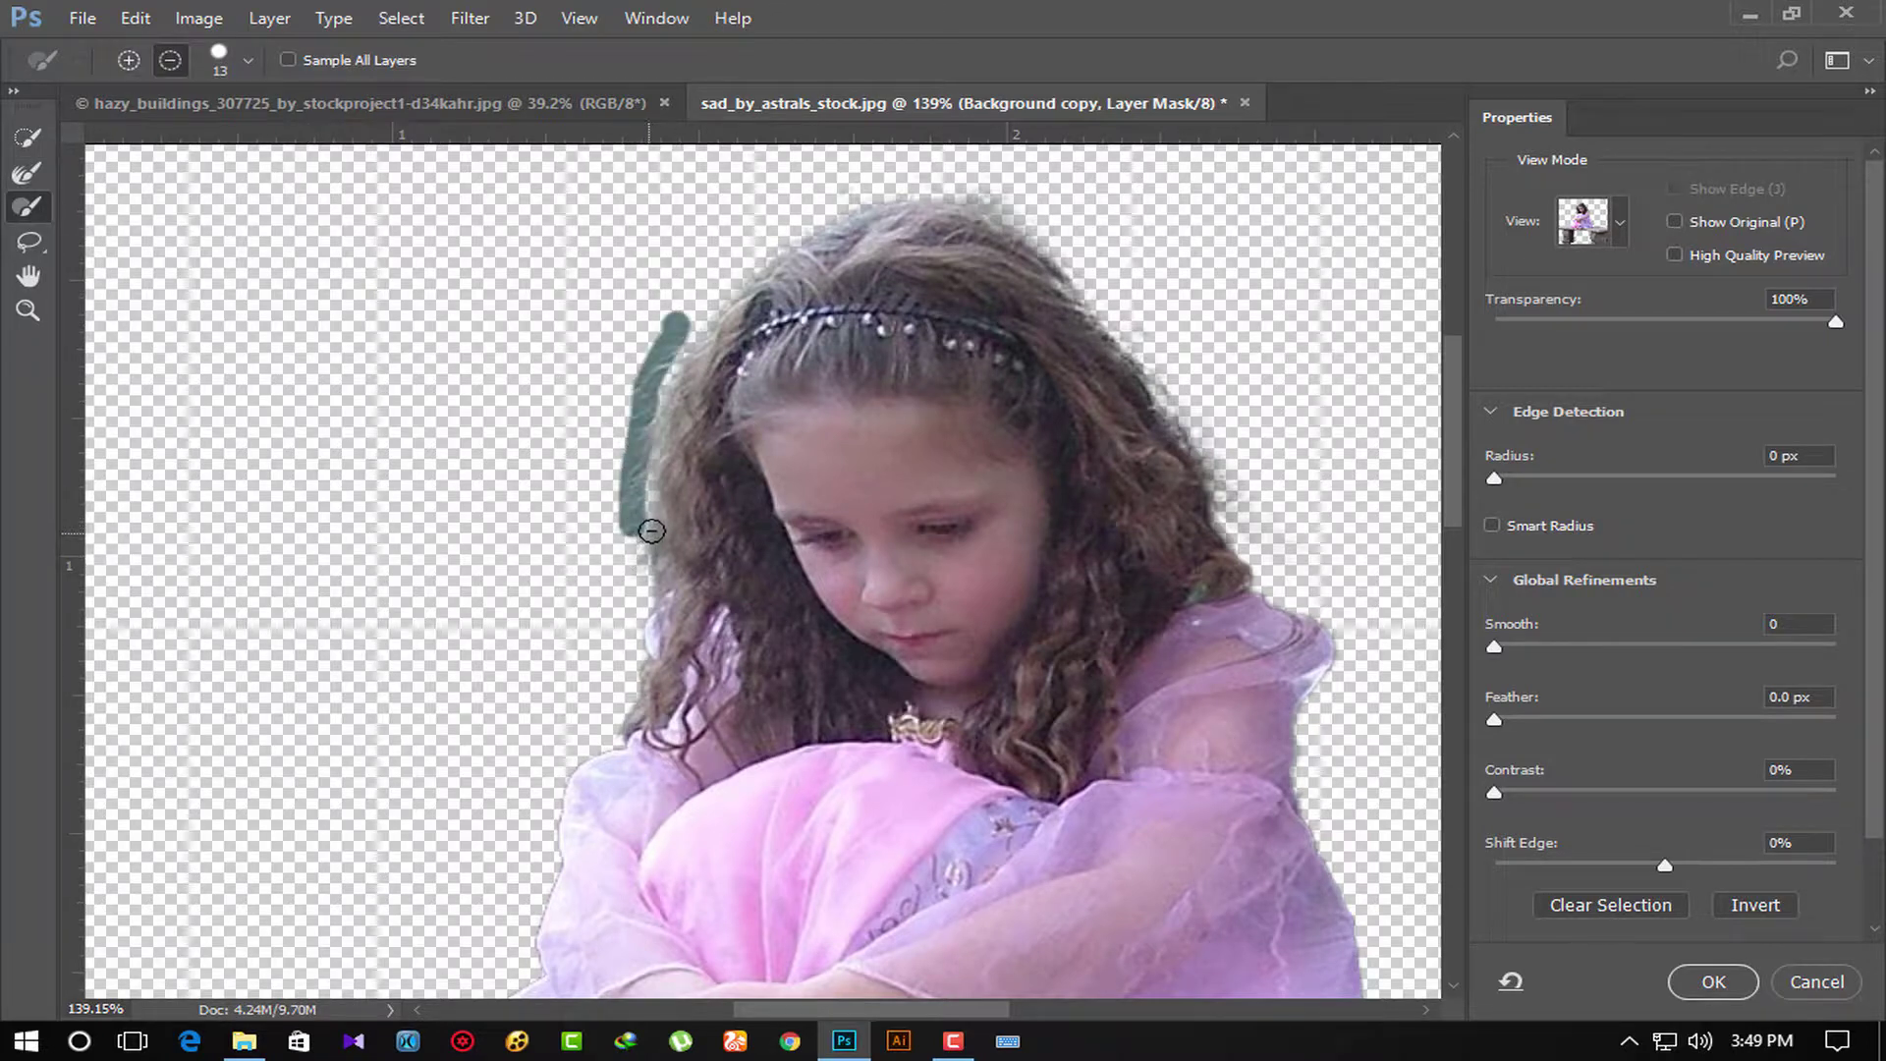
pyautogui.click(44, 235)
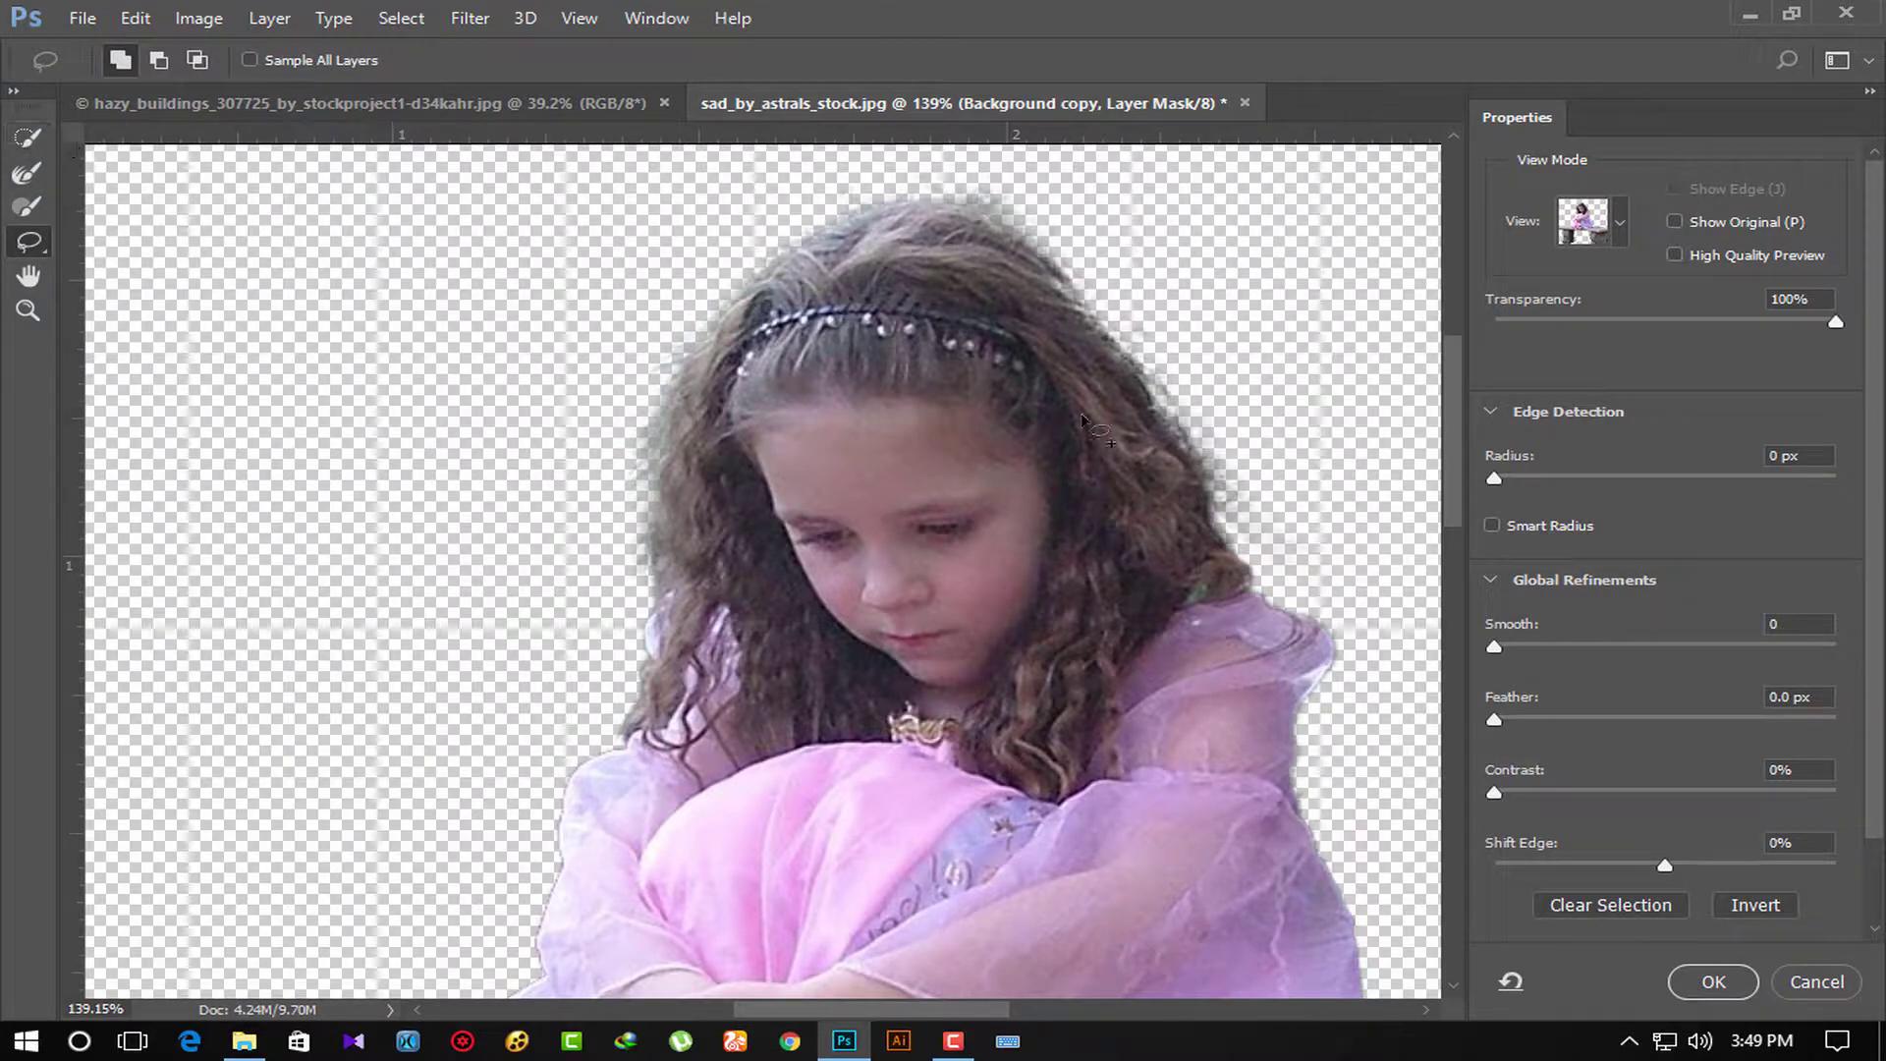
# Refine the mask edge: Radius 2 px, Smooth 8, Feather 1.8 px, Contrast 11%, Shift Edge -63%.
pyautogui.click(1500, 478)
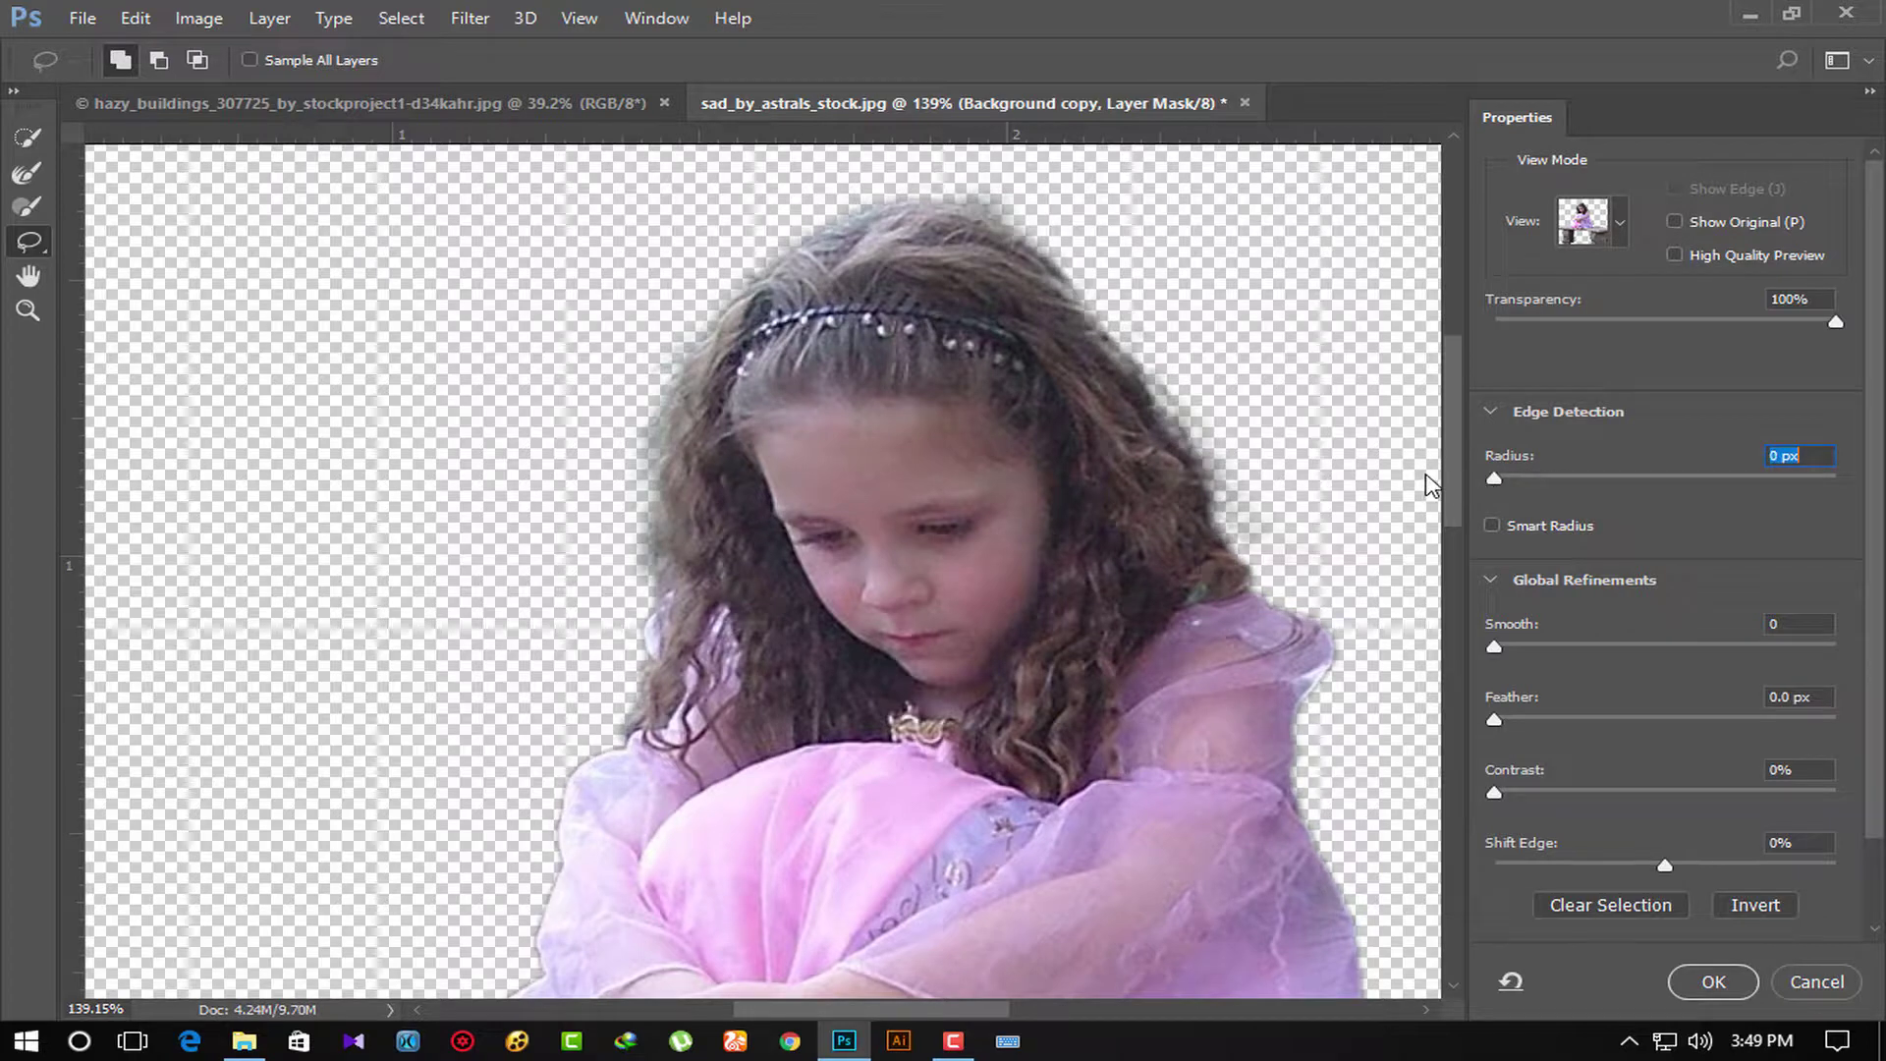
pyautogui.click(1531, 479)
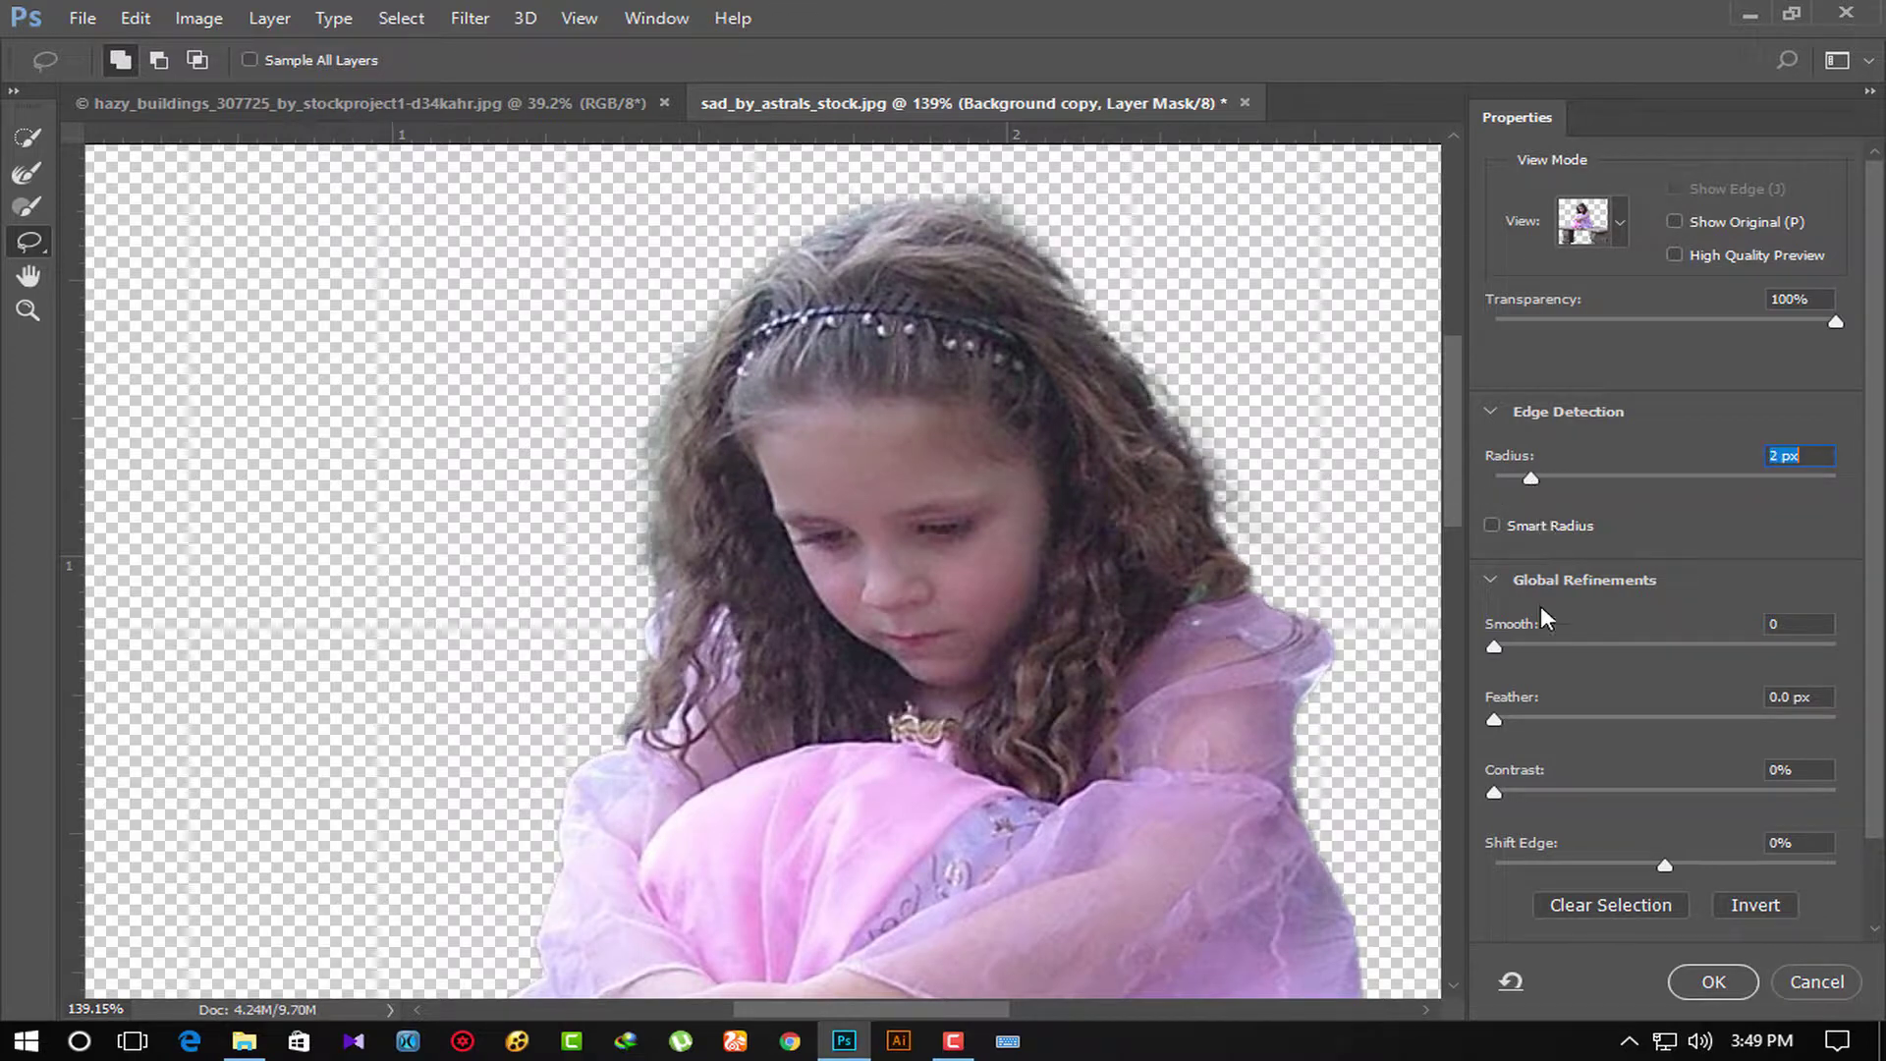
pyautogui.click(1523, 646)
pyautogui.click(1527, 720)
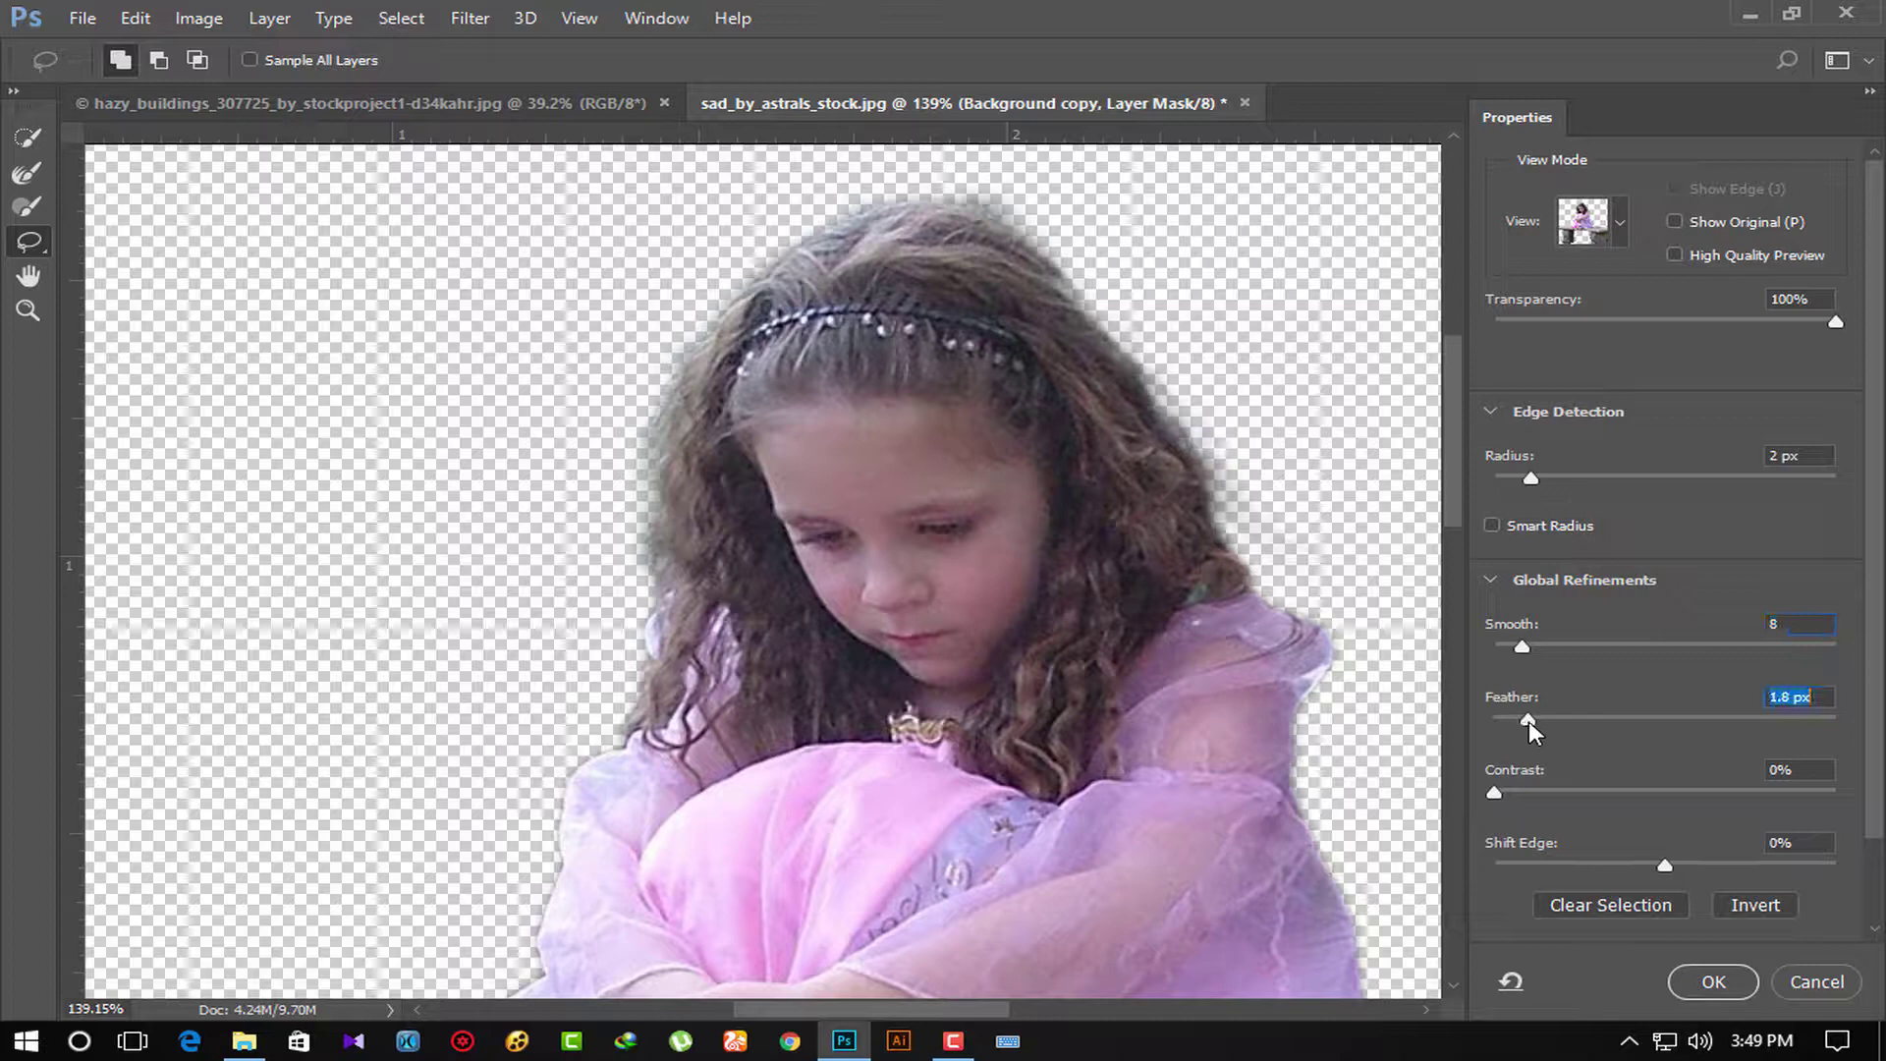
pyautogui.click(1531, 791)
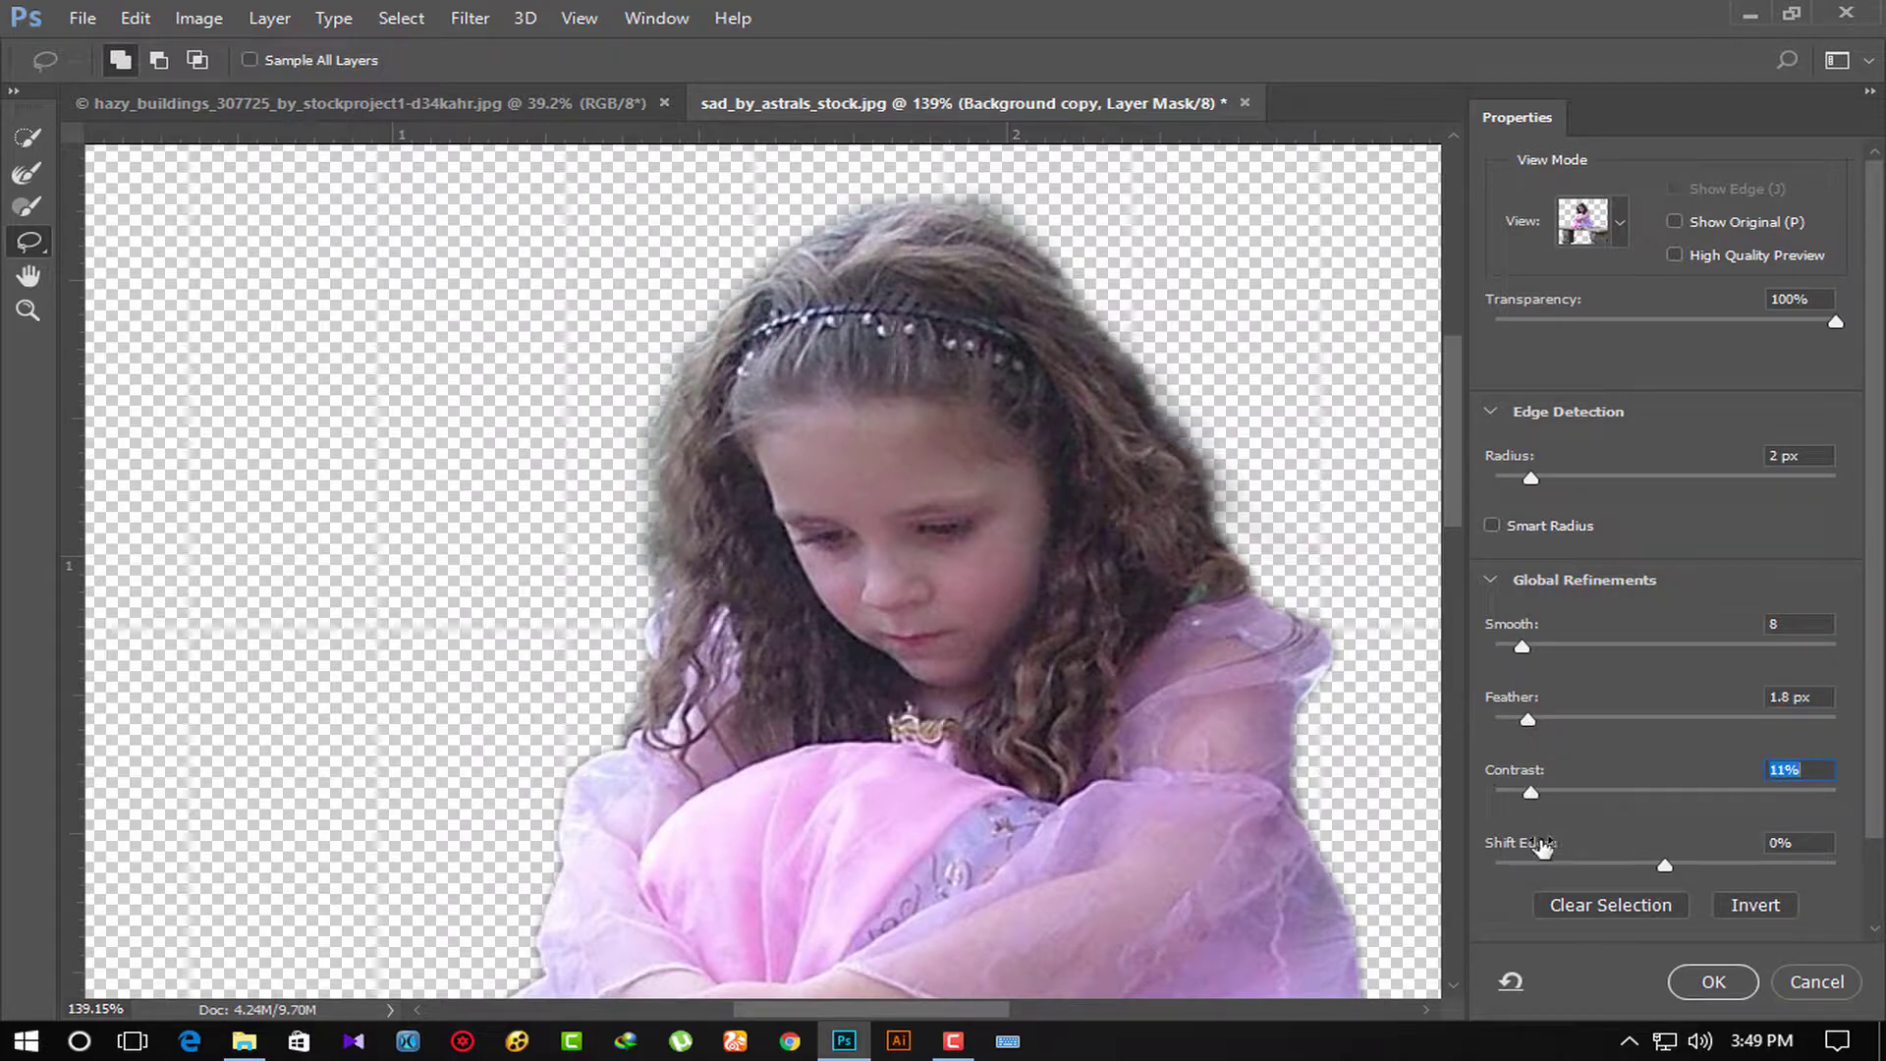
pyautogui.moveTo(1661, 864)
pyautogui.mouseDown()
pyautogui.moveTo(1460, 853)
pyautogui.moveTo(1637, 865)
pyautogui.moveTo(1558, 866)
pyautogui.mouseUp()
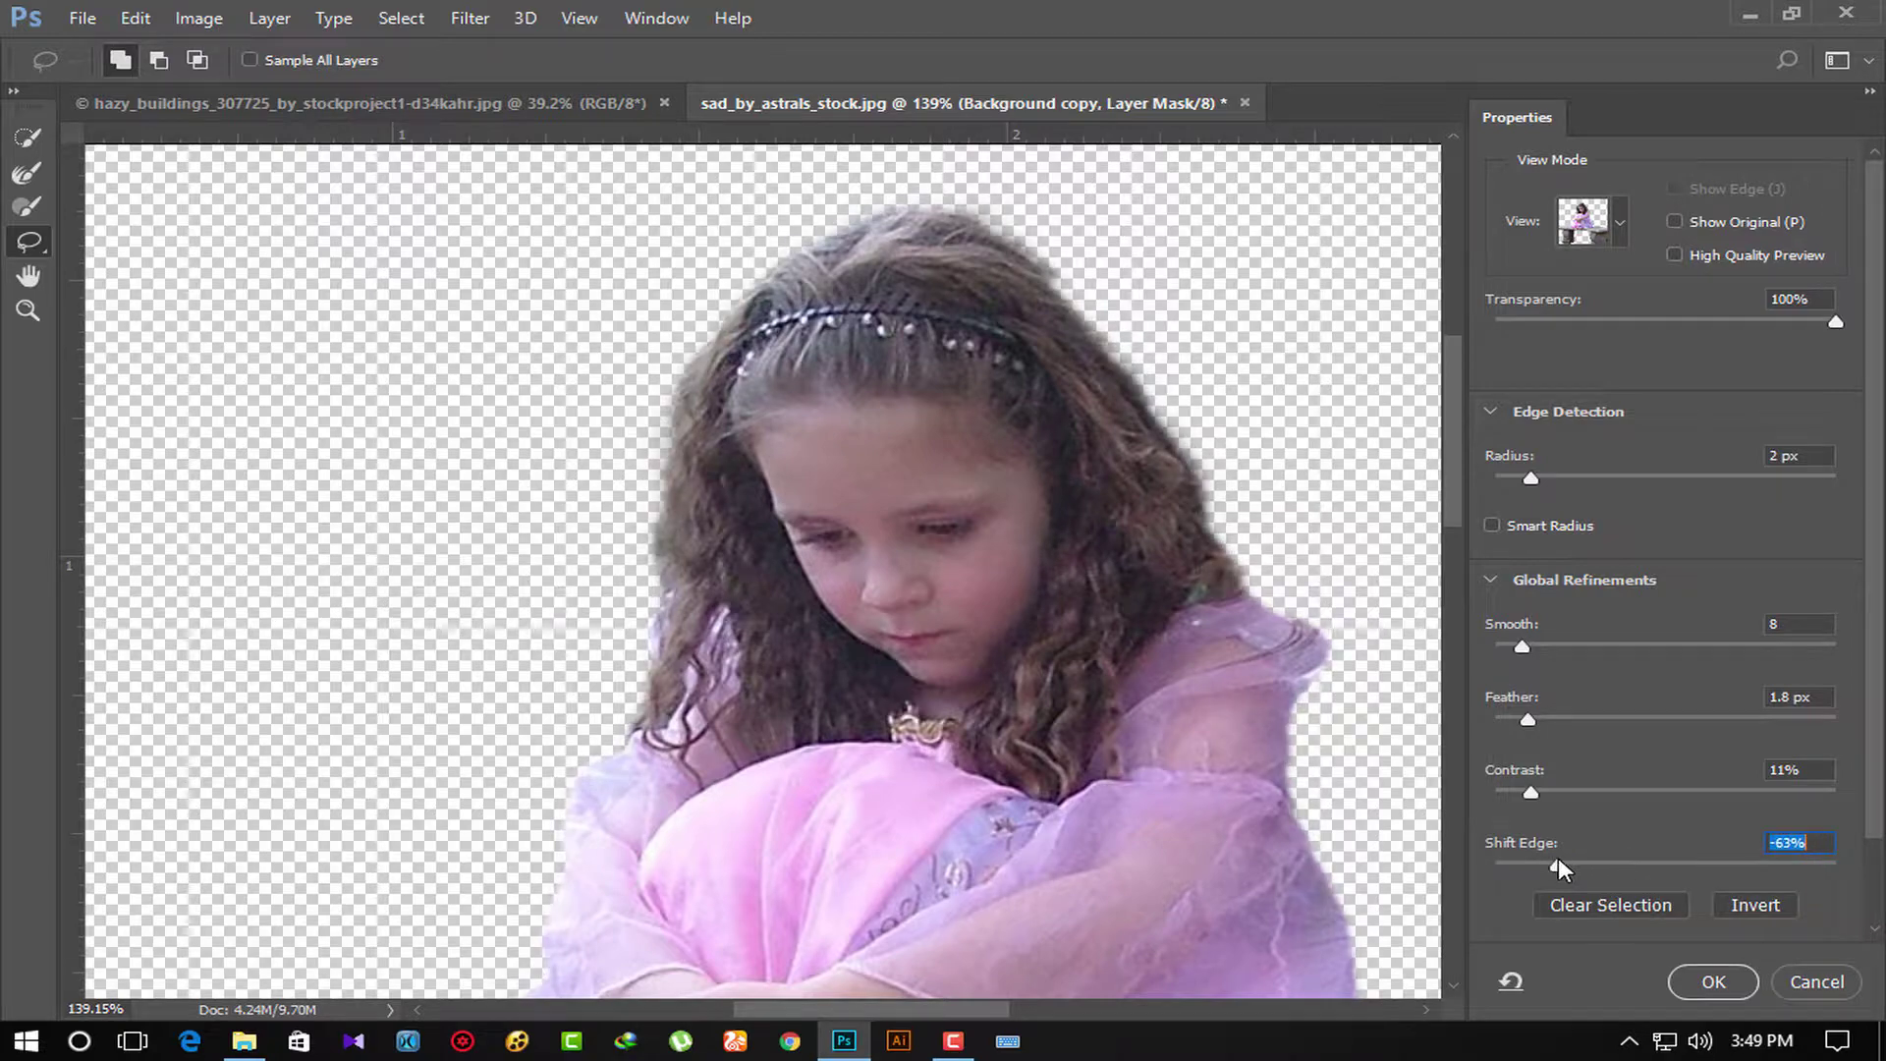
# Inspect the bench seat and leg, undoing an accidental clear of the mask.
pyautogui.scroll(-2, 1277, 777)
pyautogui.scroll(-6, 1218, 339)
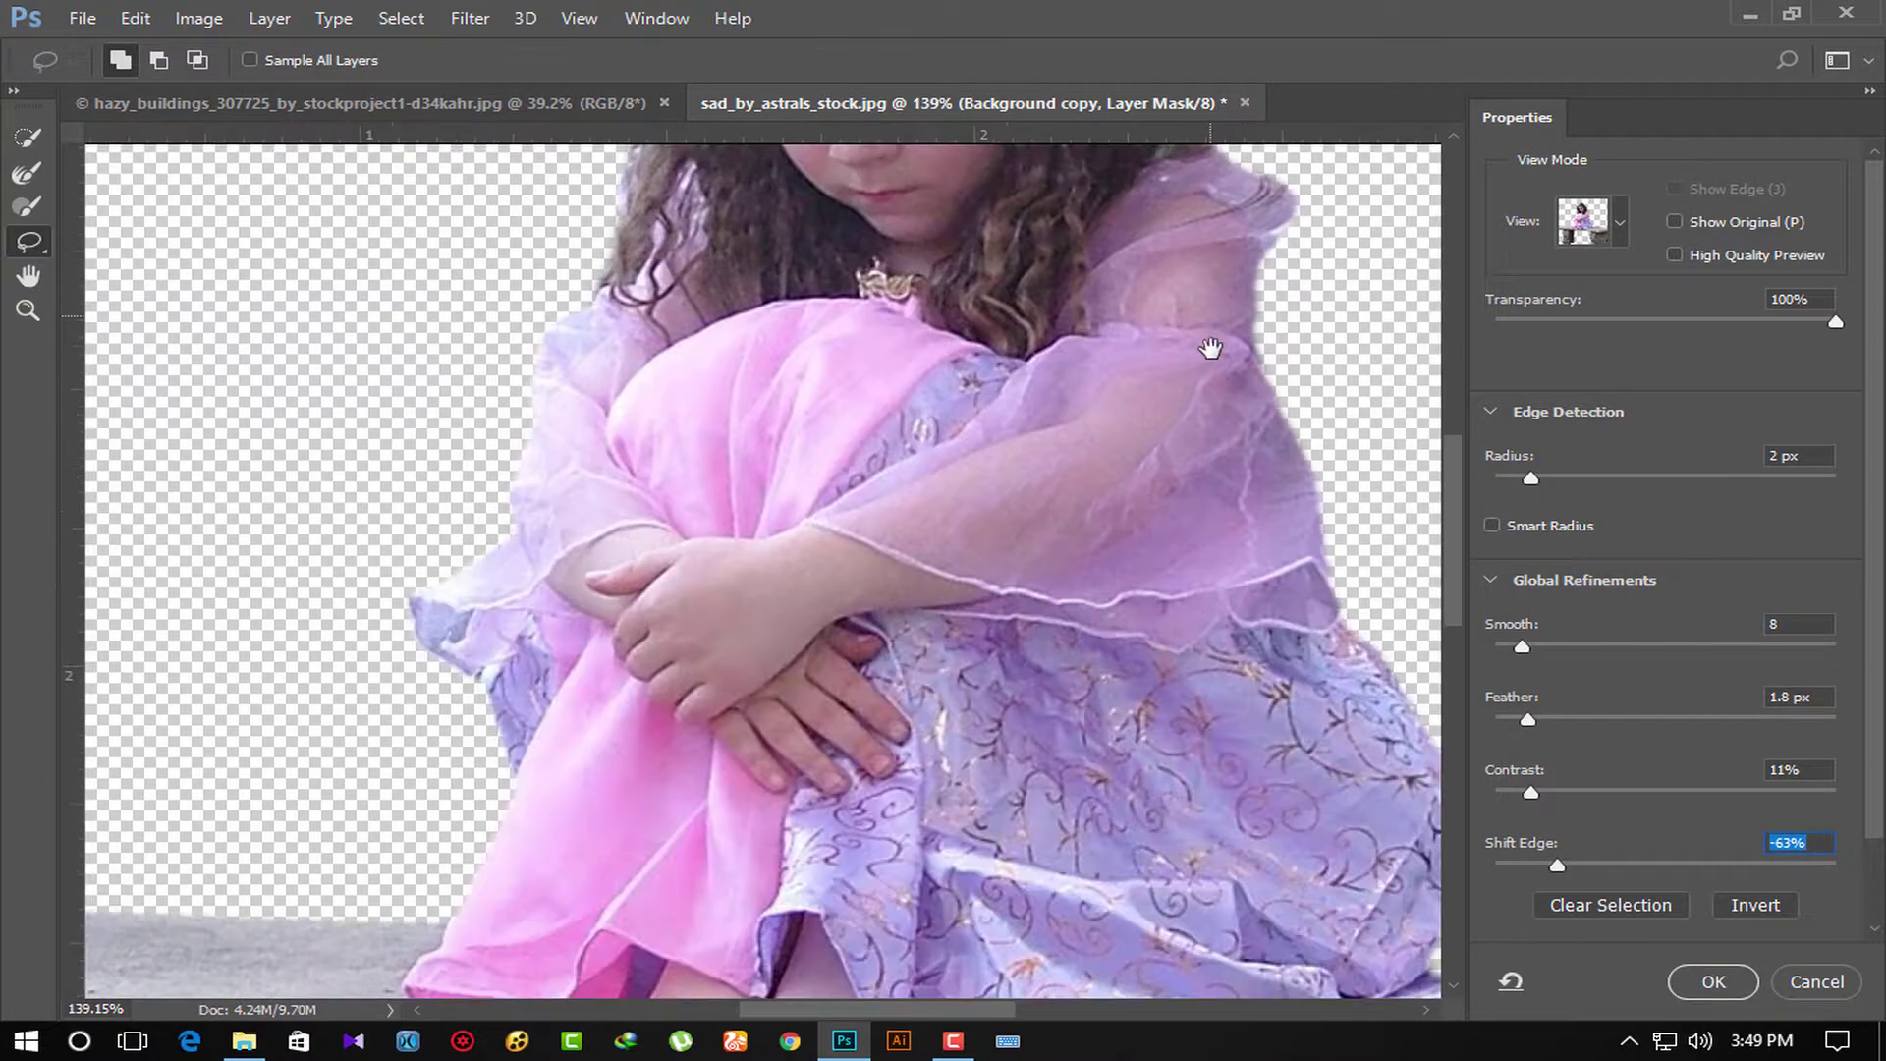
pyautogui.scroll(-2, 1259, 337)
pyautogui.scroll(-2, 1260, 337)
pyautogui.moveTo(1270, 590); pyautogui.dragTo(914, 356)
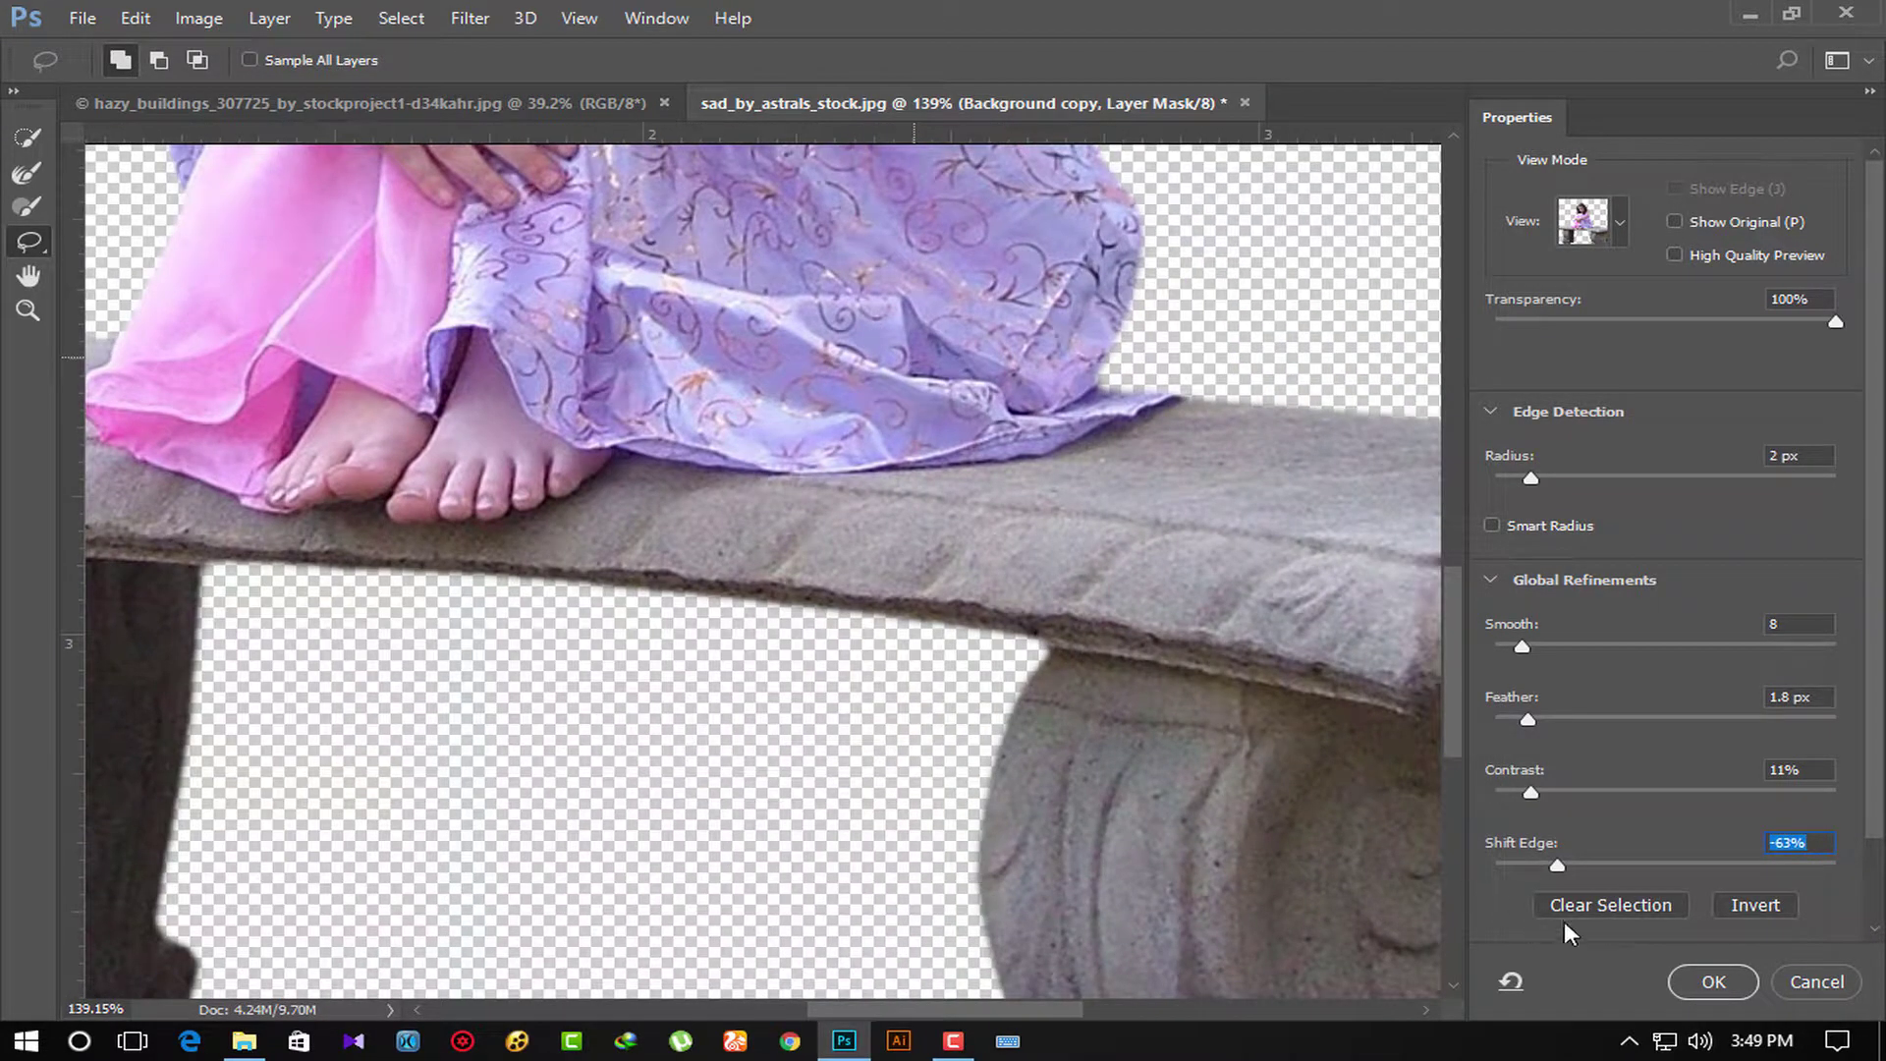
pyautogui.click(1606, 913)
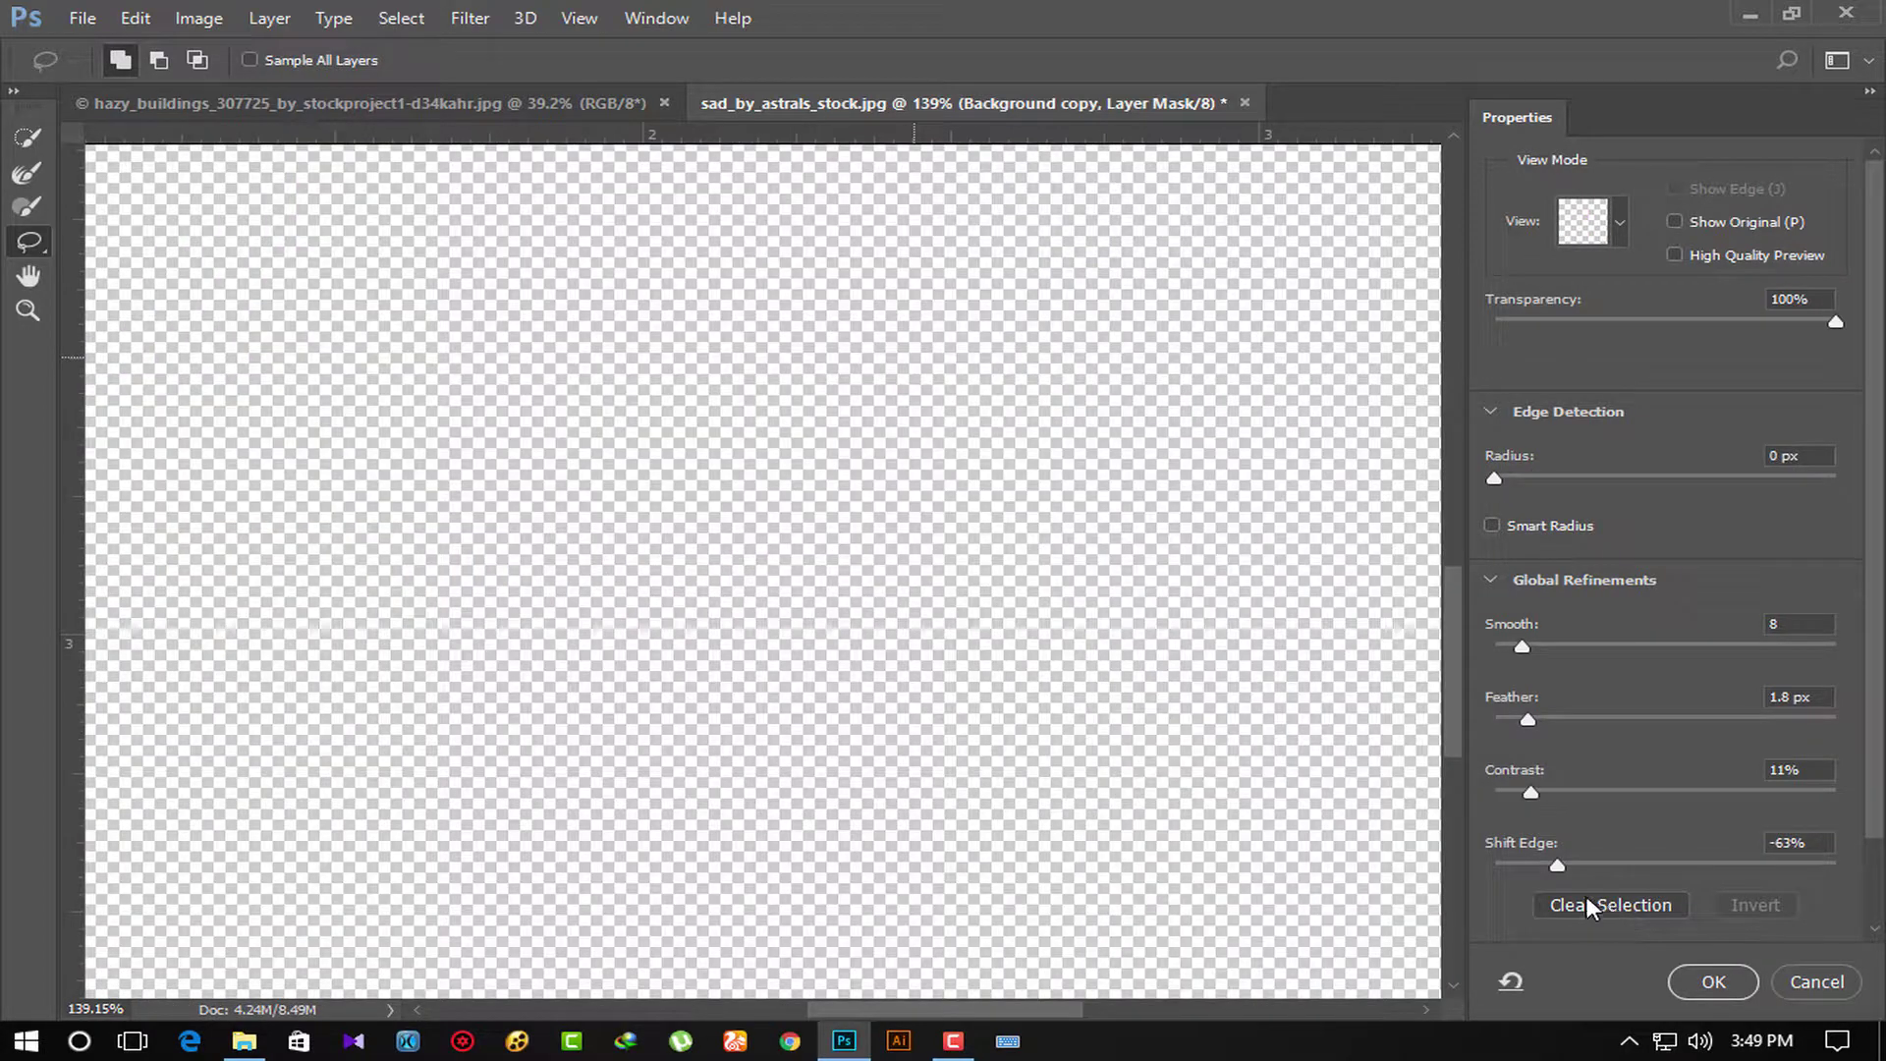
pyautogui.hotkey('ctrl', 'z')
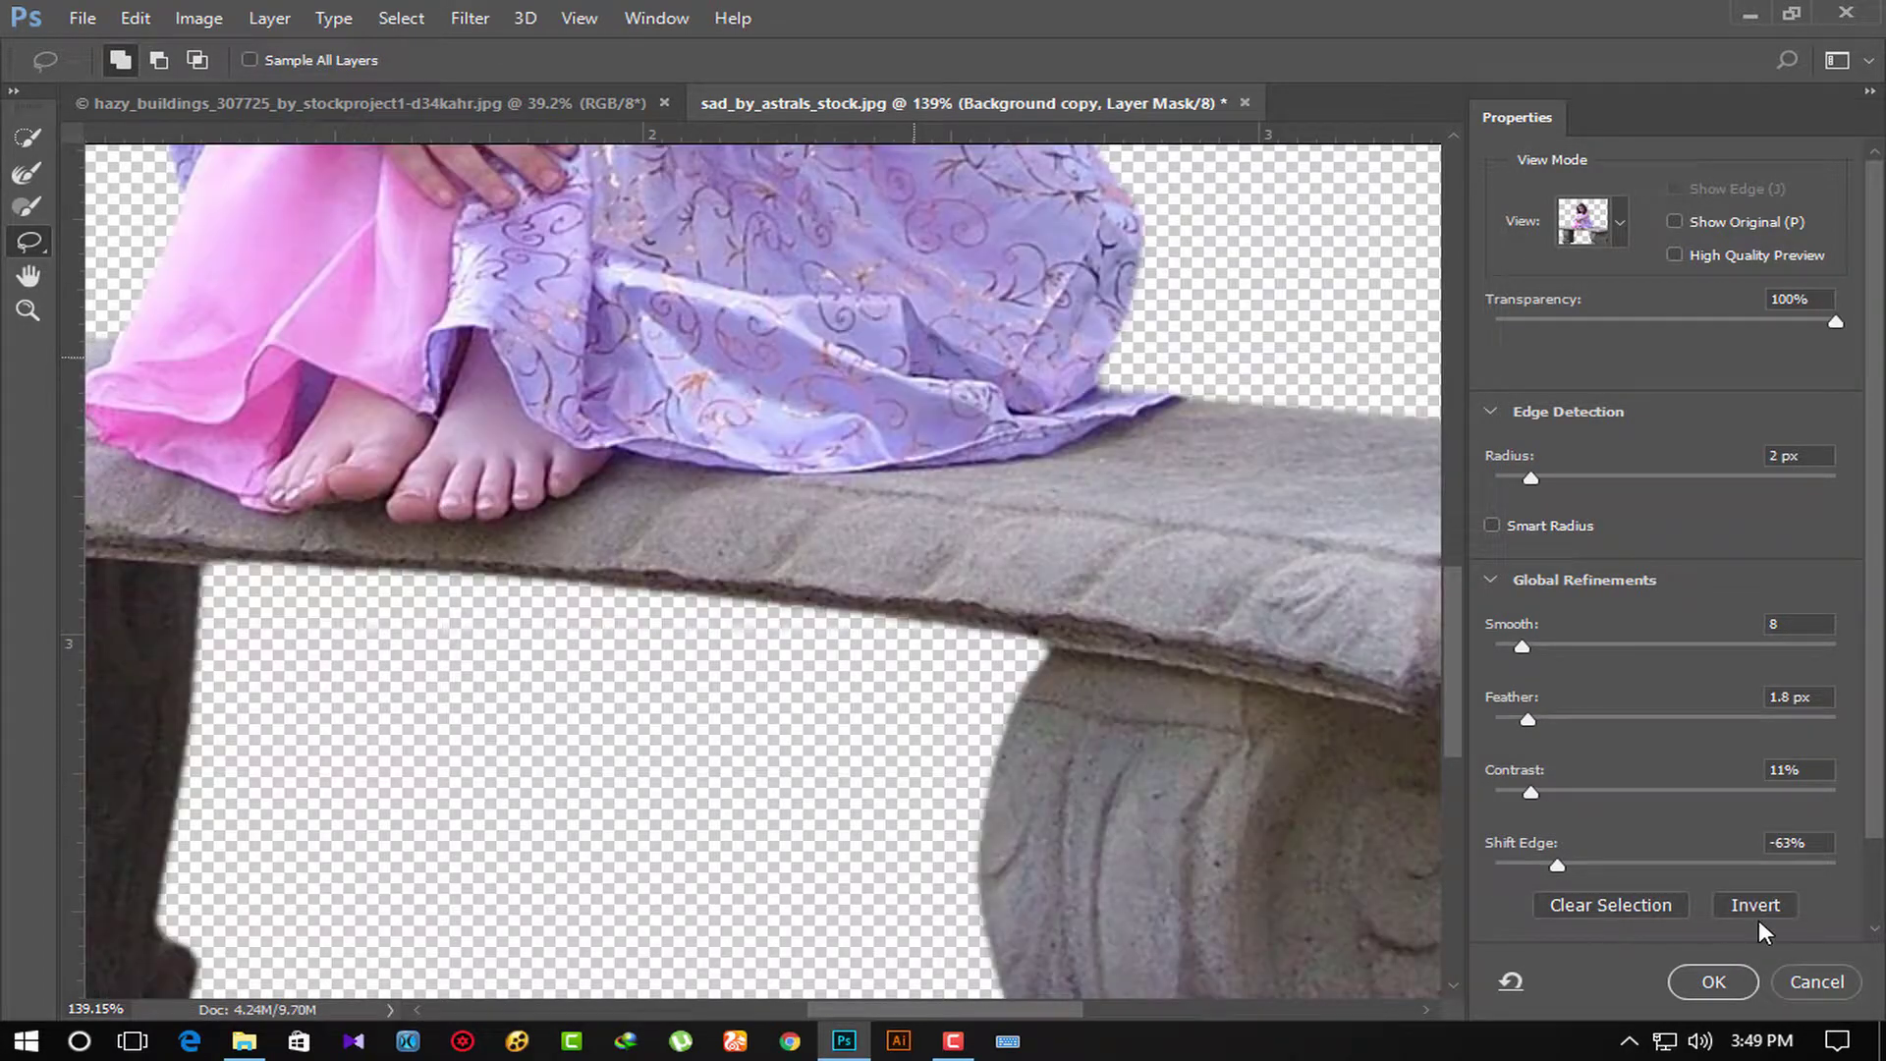
# Output the refined cutout to a New Layer and select the Move tool.
pyautogui.scroll(-2, 1680, 826)
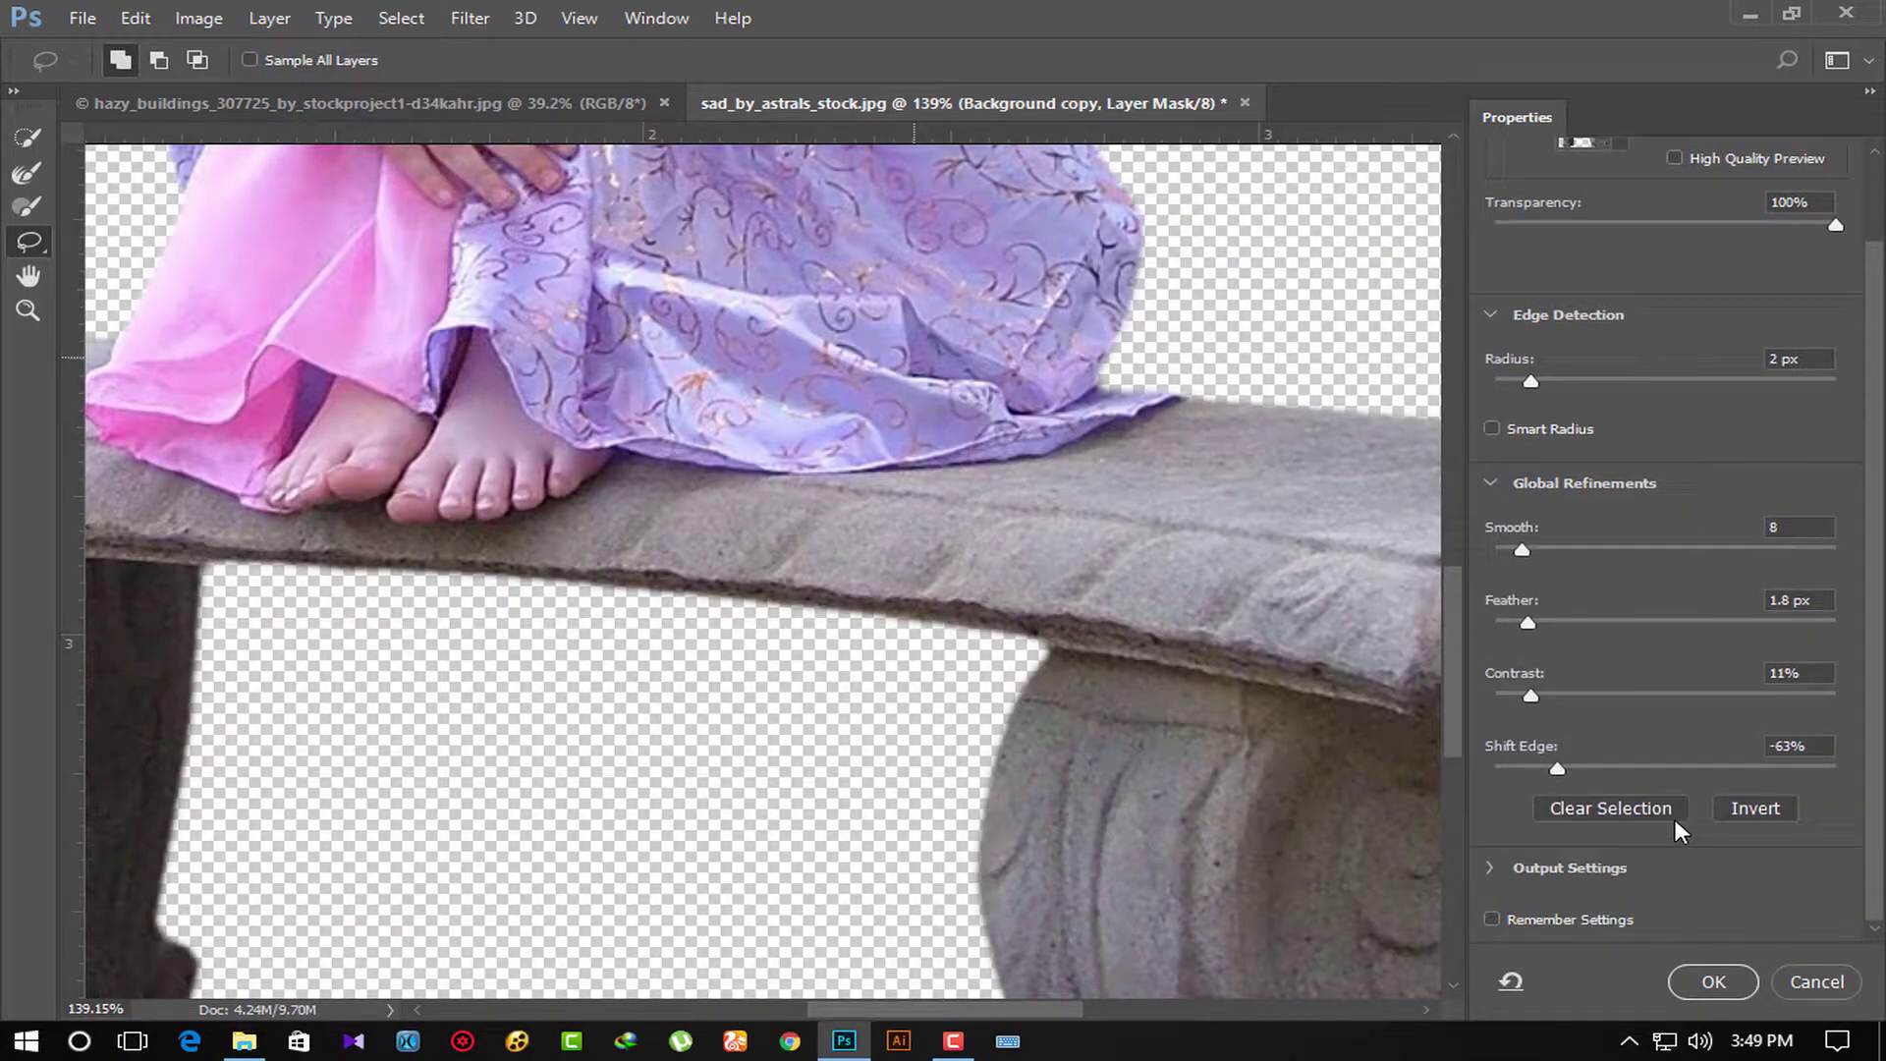
pyautogui.click(1489, 865)
pyautogui.scroll(-1, 1494, 863)
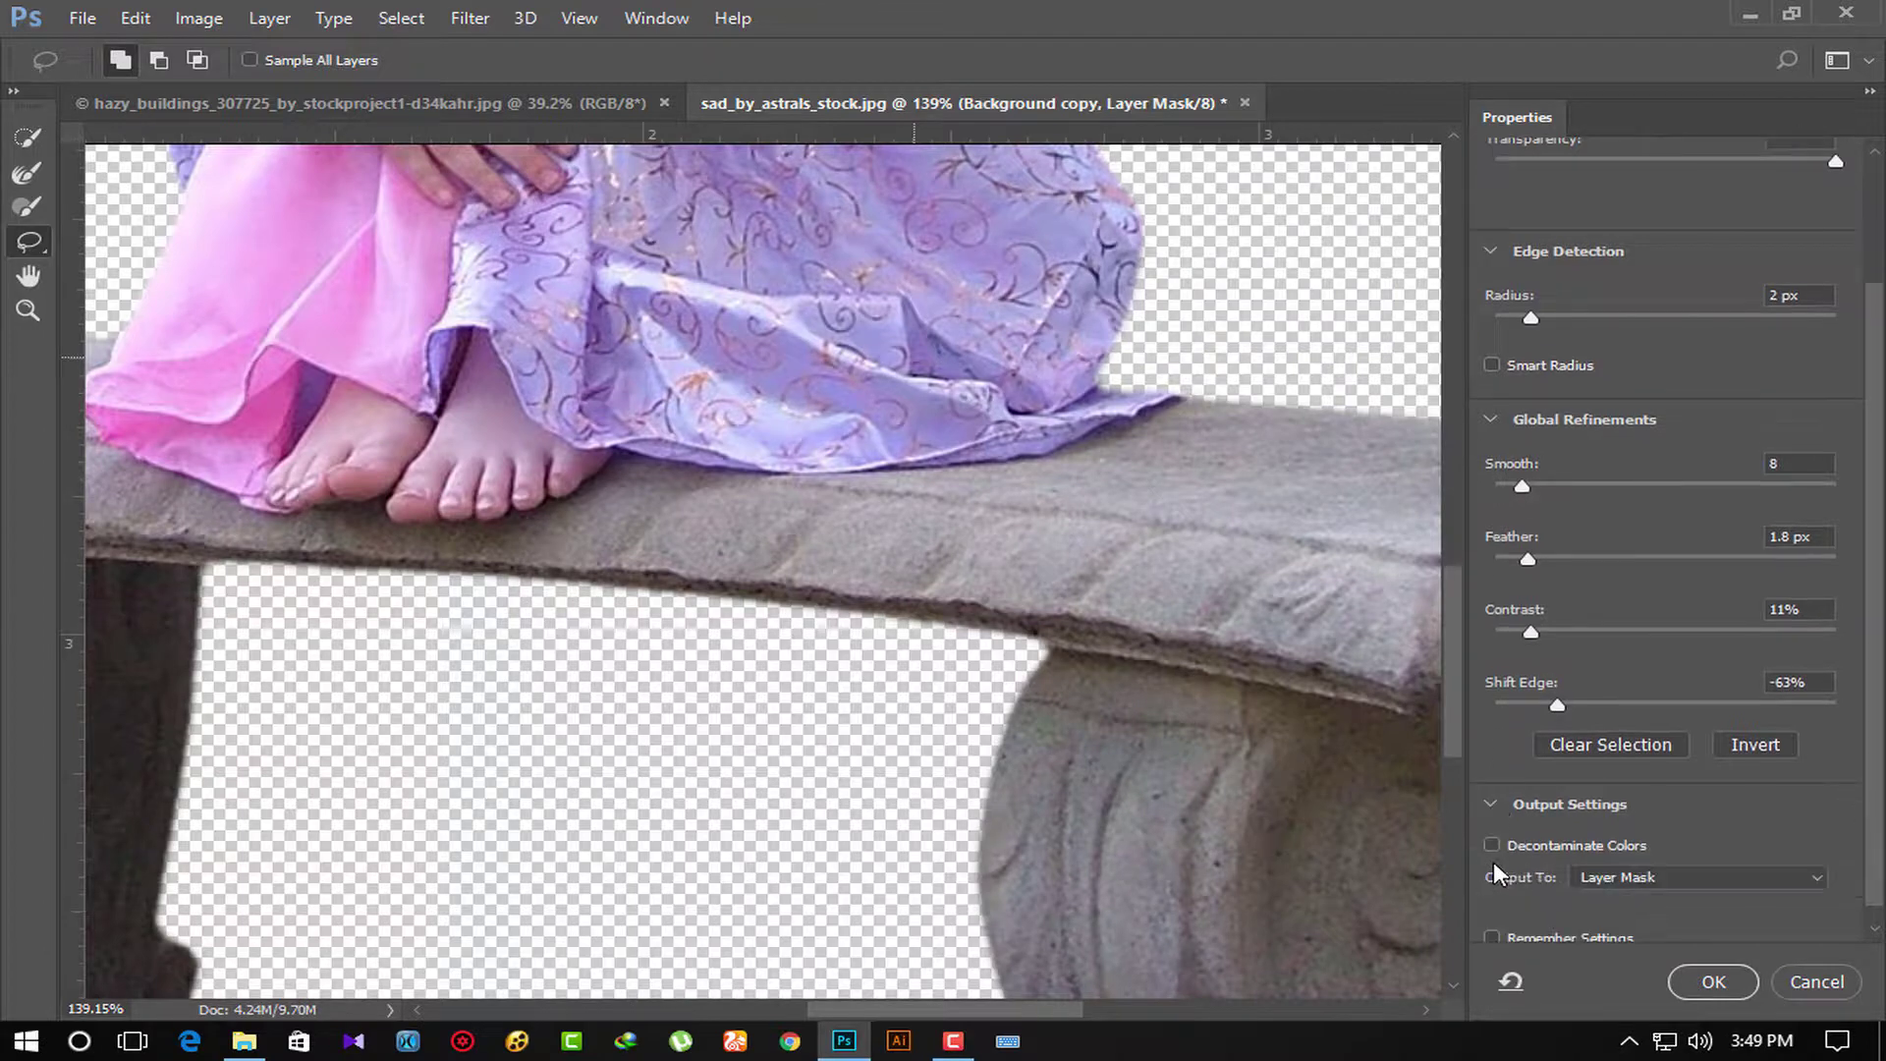
pyautogui.click(1673, 878)
pyautogui.click(1650, 931)
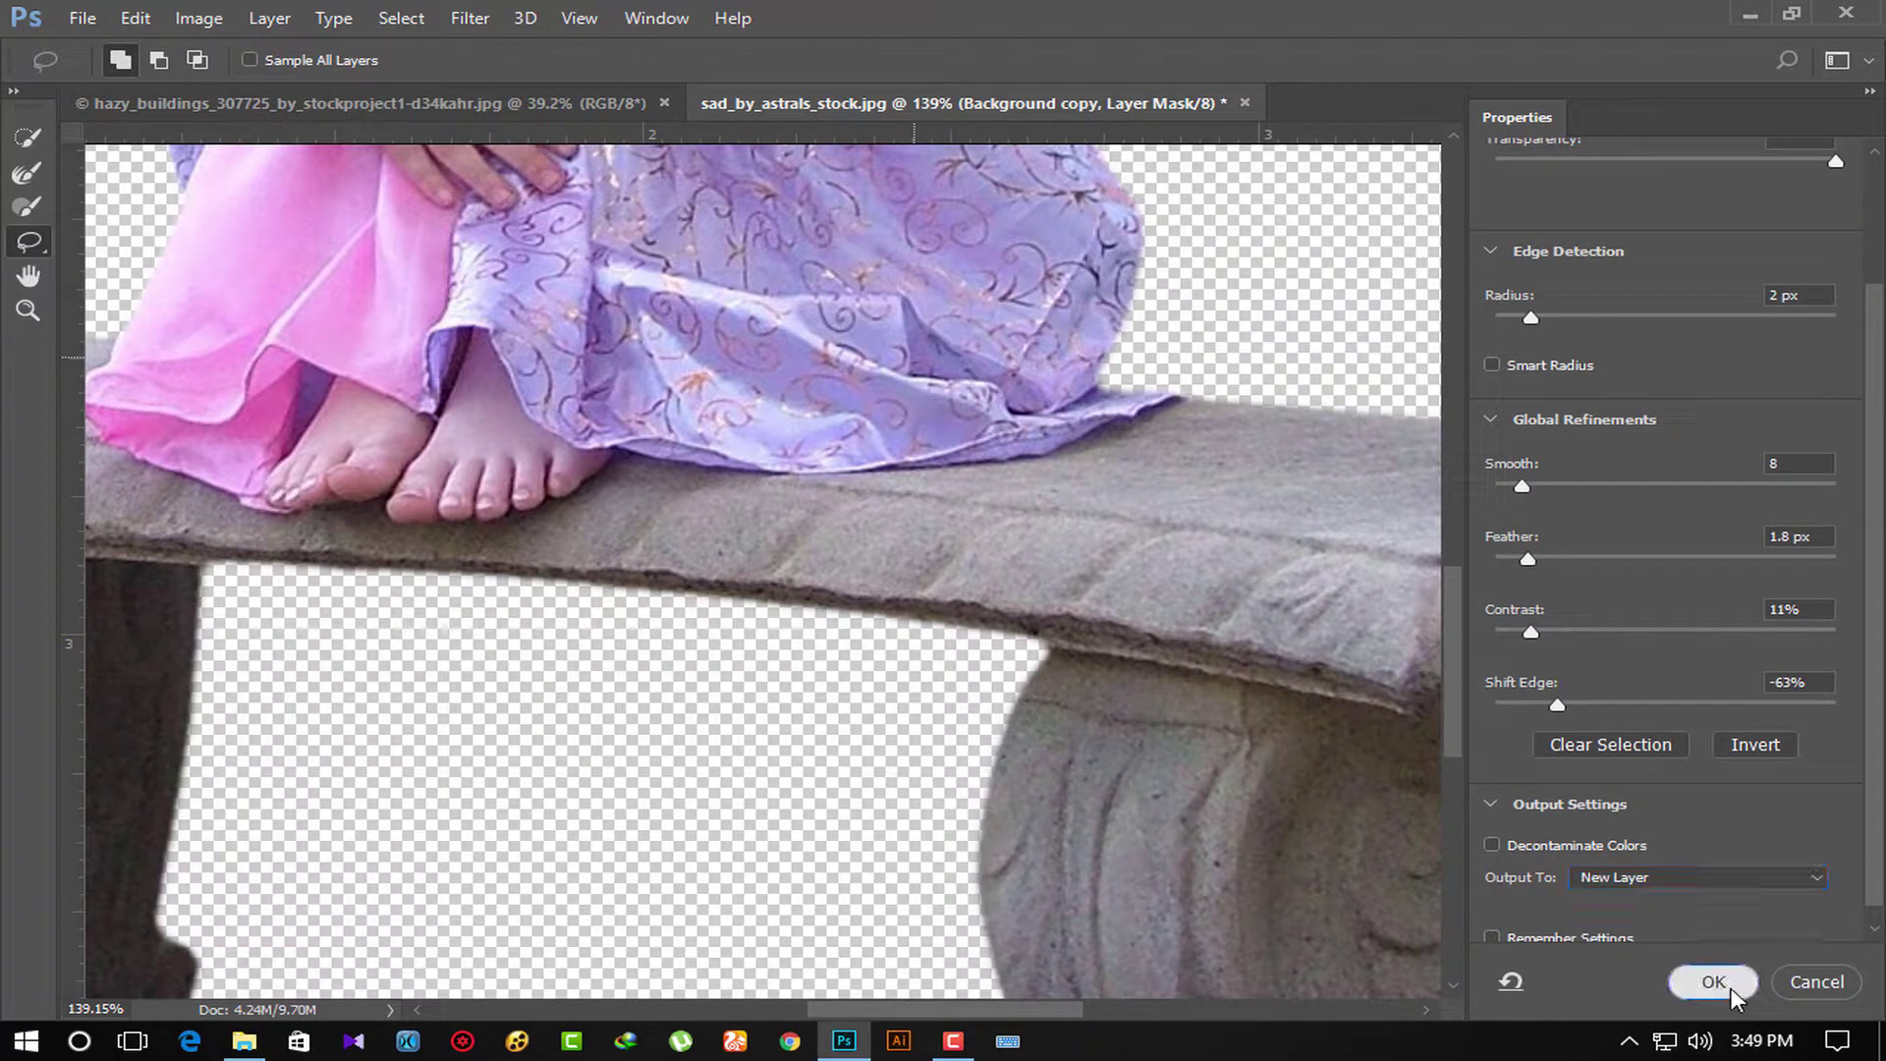
pyautogui.click(1709, 979)
pyautogui.scroll(-3, 1184, 705)
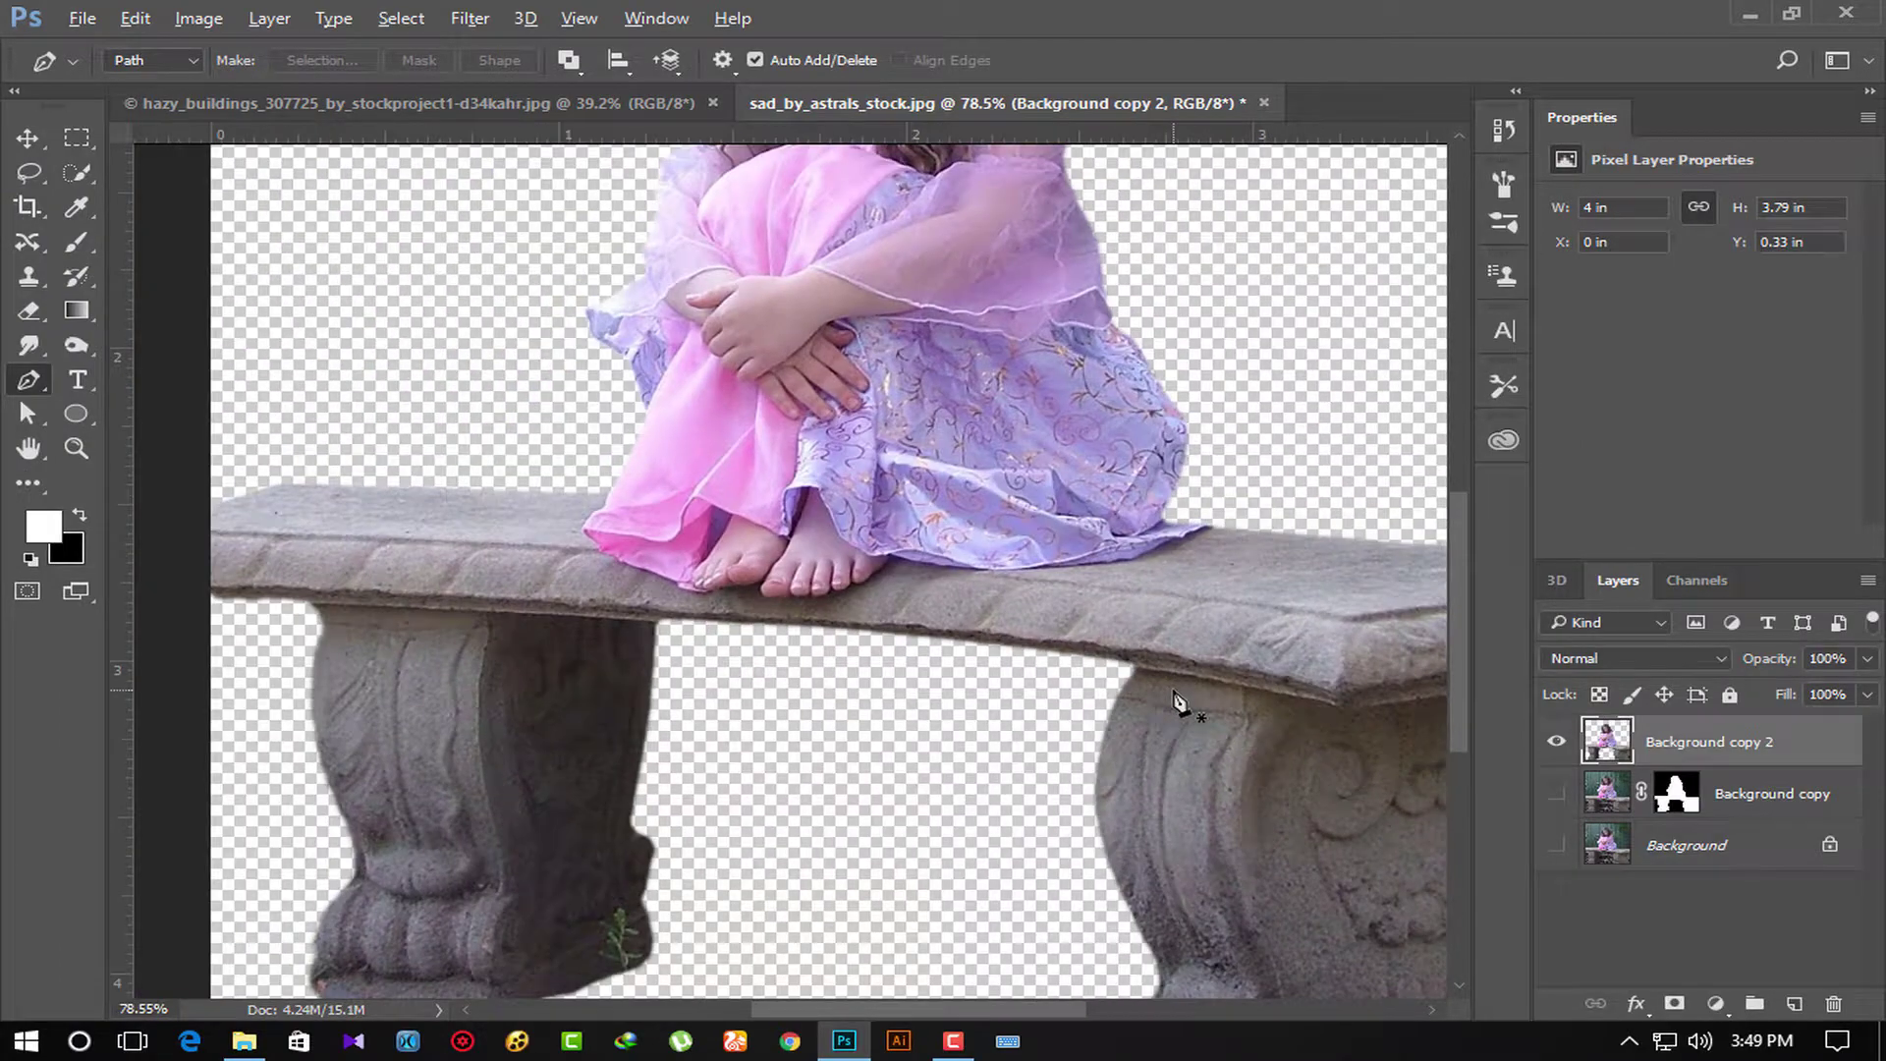
pyautogui.scroll(1, 1184, 706)
pyautogui.scroll(-1, 1179, 701)
pyautogui.scroll(-1, 1184, 703)
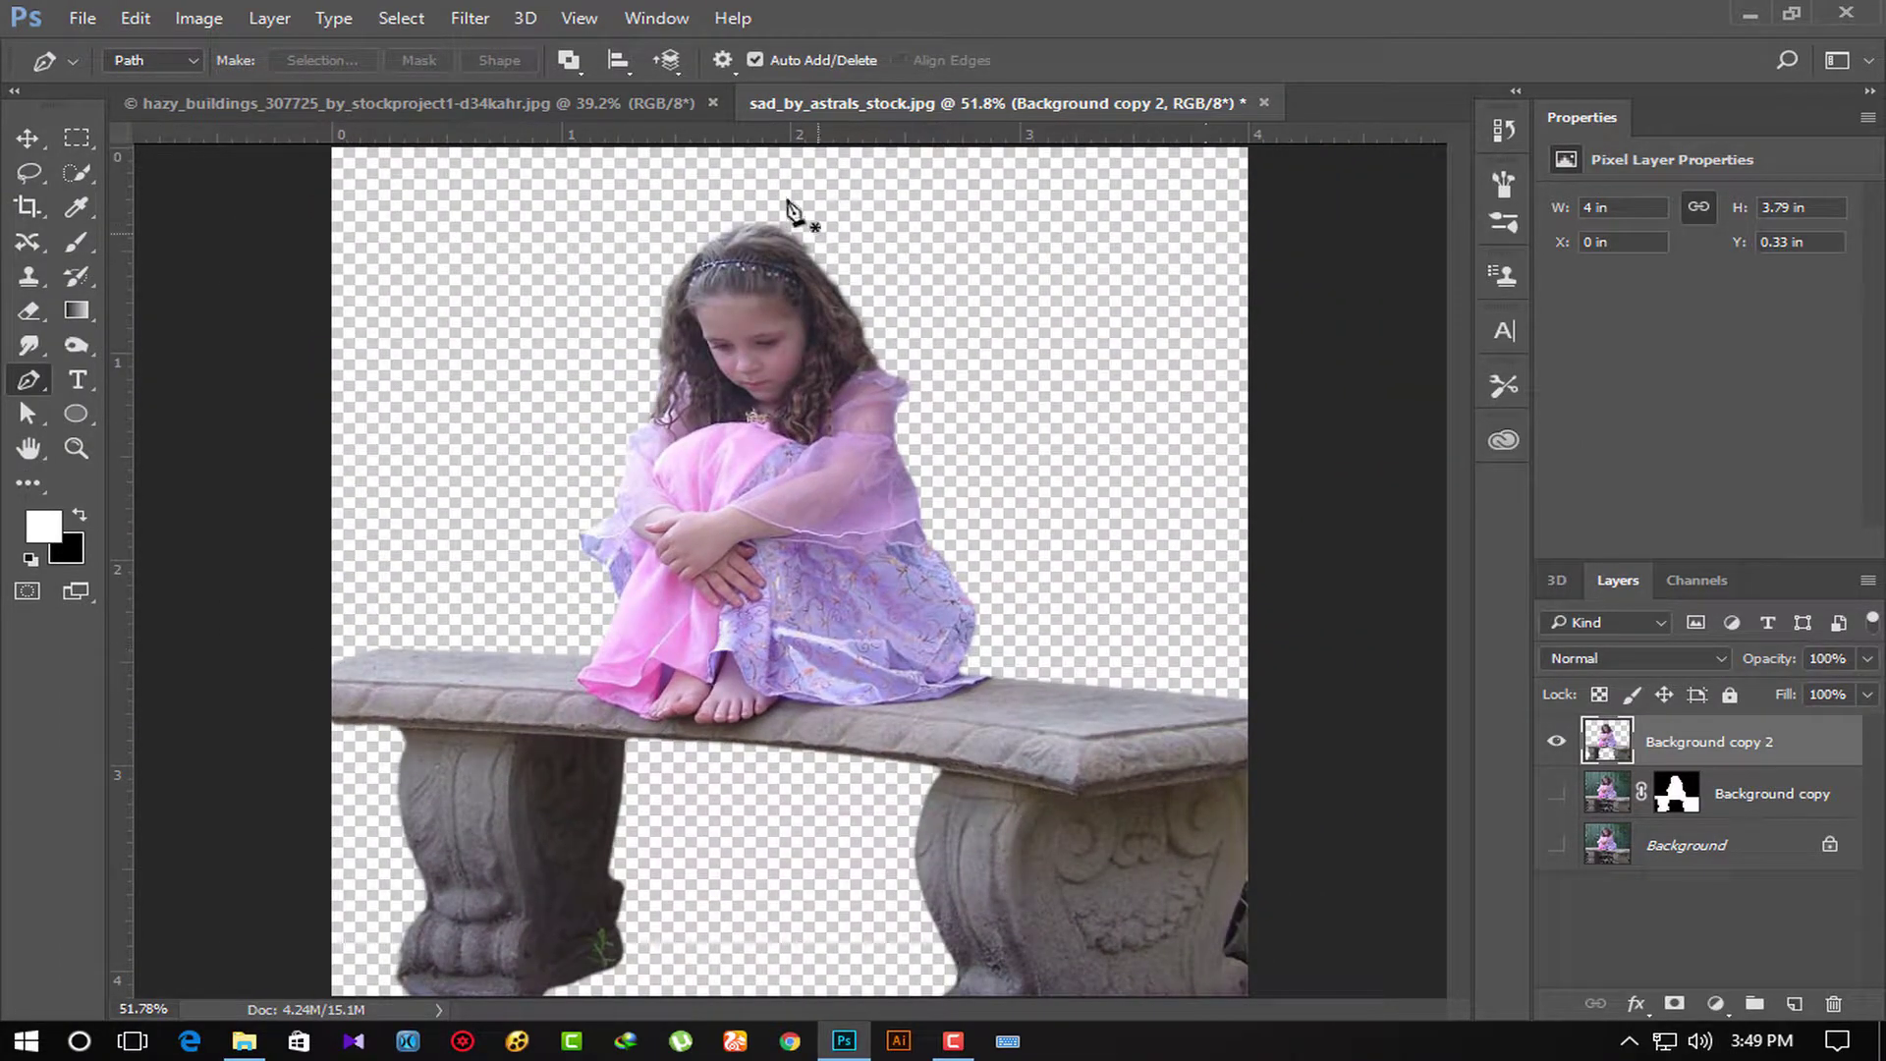
pyautogui.click(27, 138)
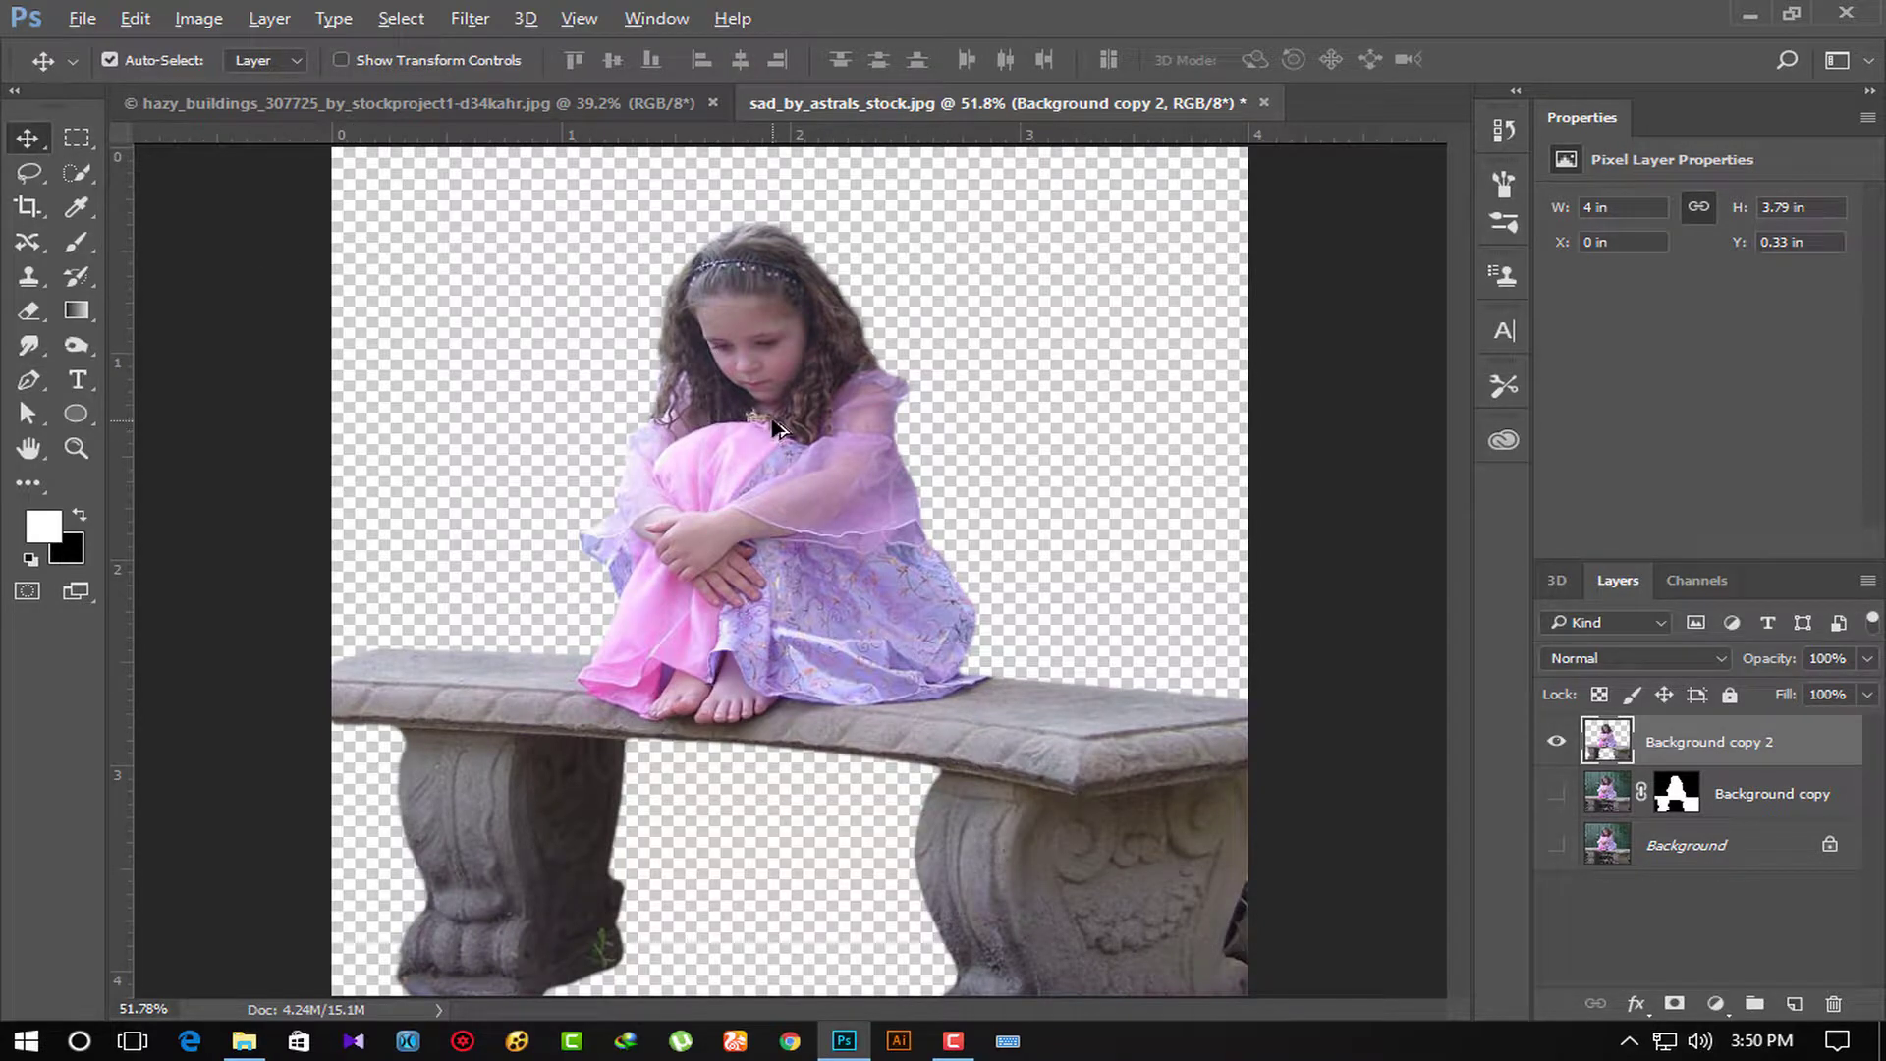
# Drag the girl layer into the hazy_buildings skyline document.
pyautogui.moveTo(741, 375); pyautogui.dragTo(765, 709)
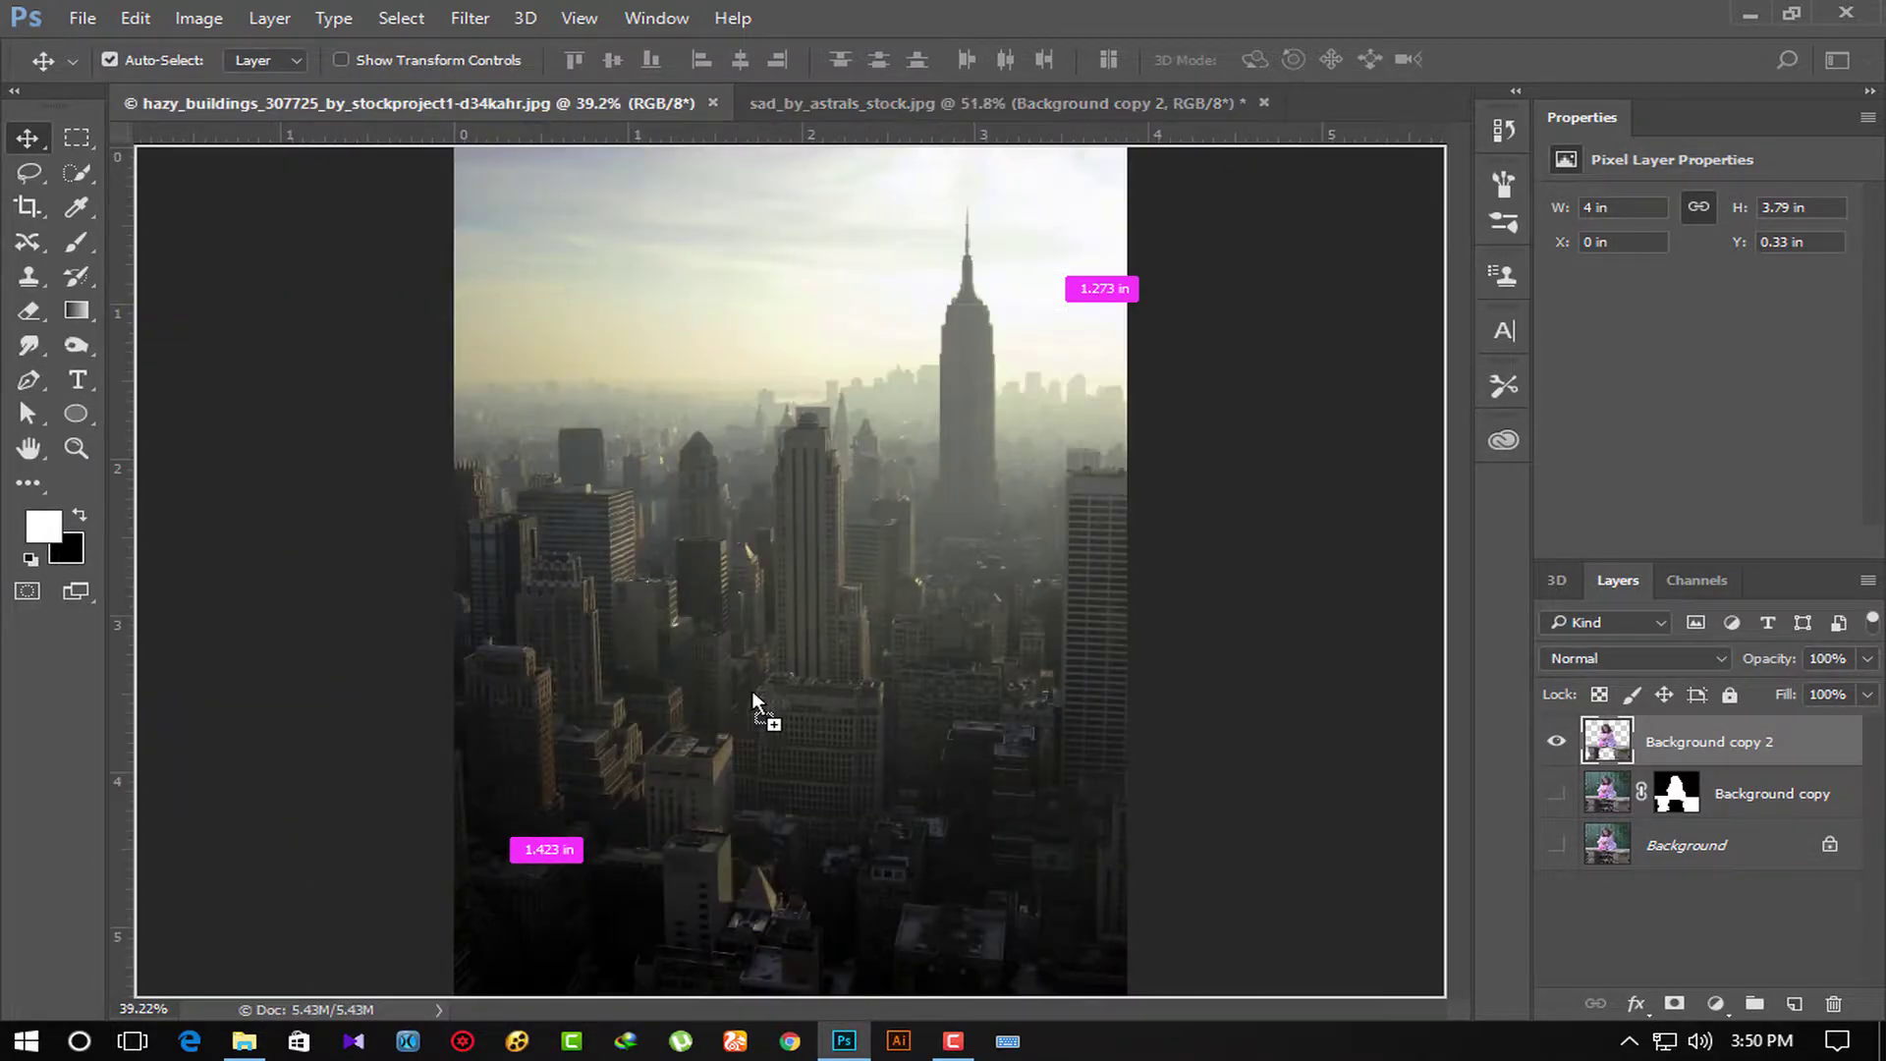
pyautogui.scroll(-3, 765, 709)
pyautogui.scroll(1, 765, 710)
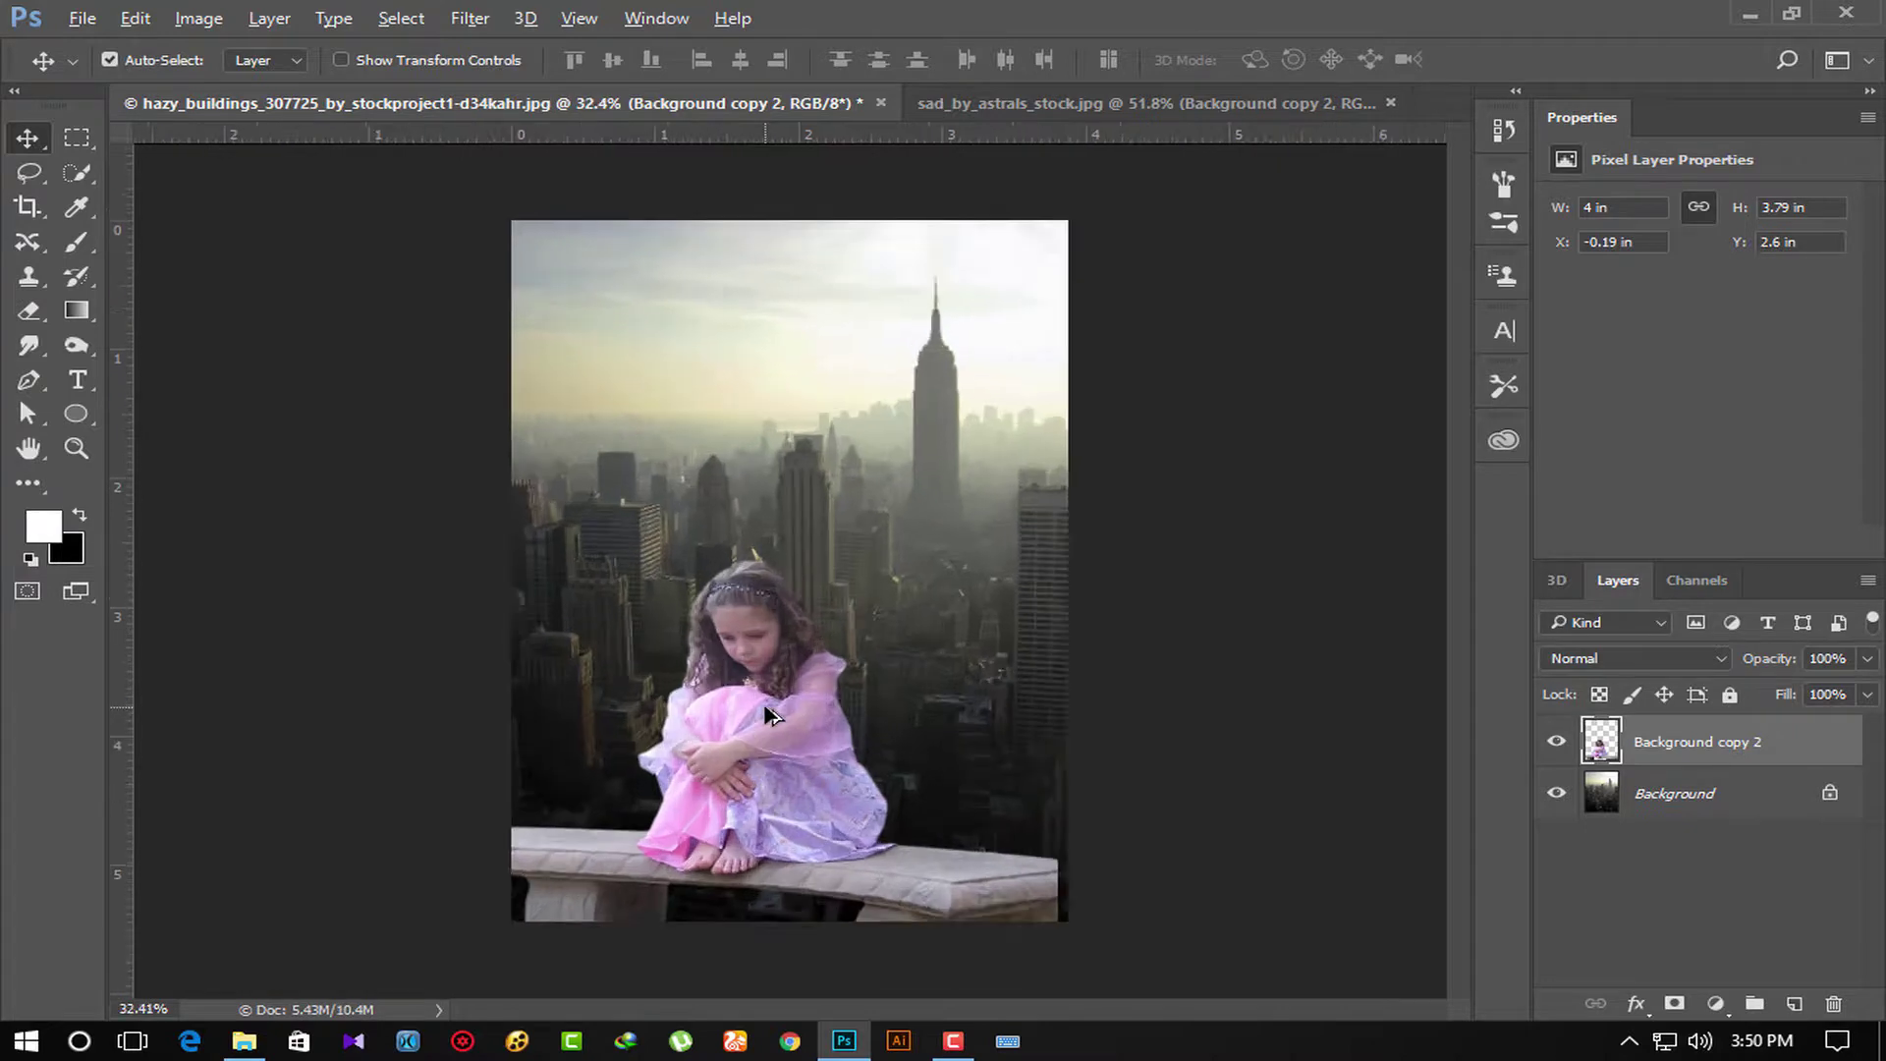
# Scale the girl and bench to about 98.7%, centred along the bottom edge.
pyautogui.hotkey('ctrl', 't')
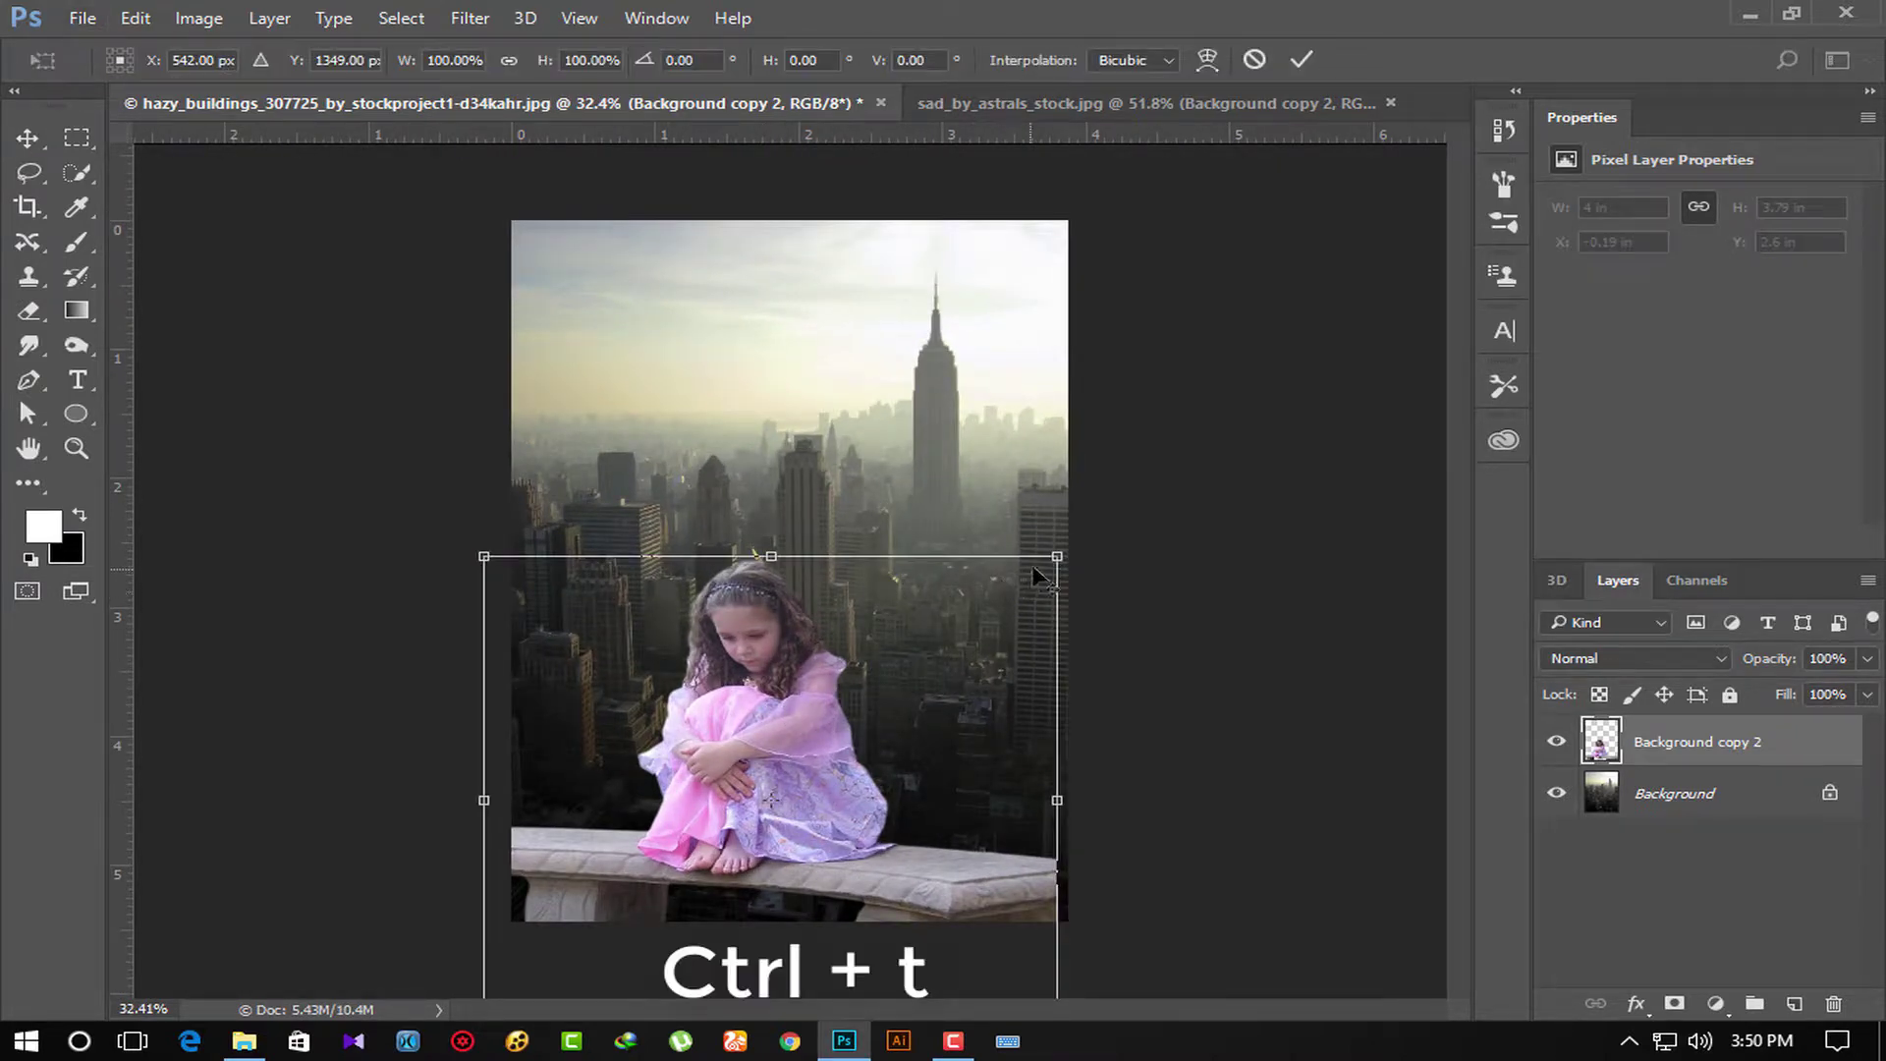
pyautogui.moveTo(1071, 543); pyautogui.dragTo(1120, 499)
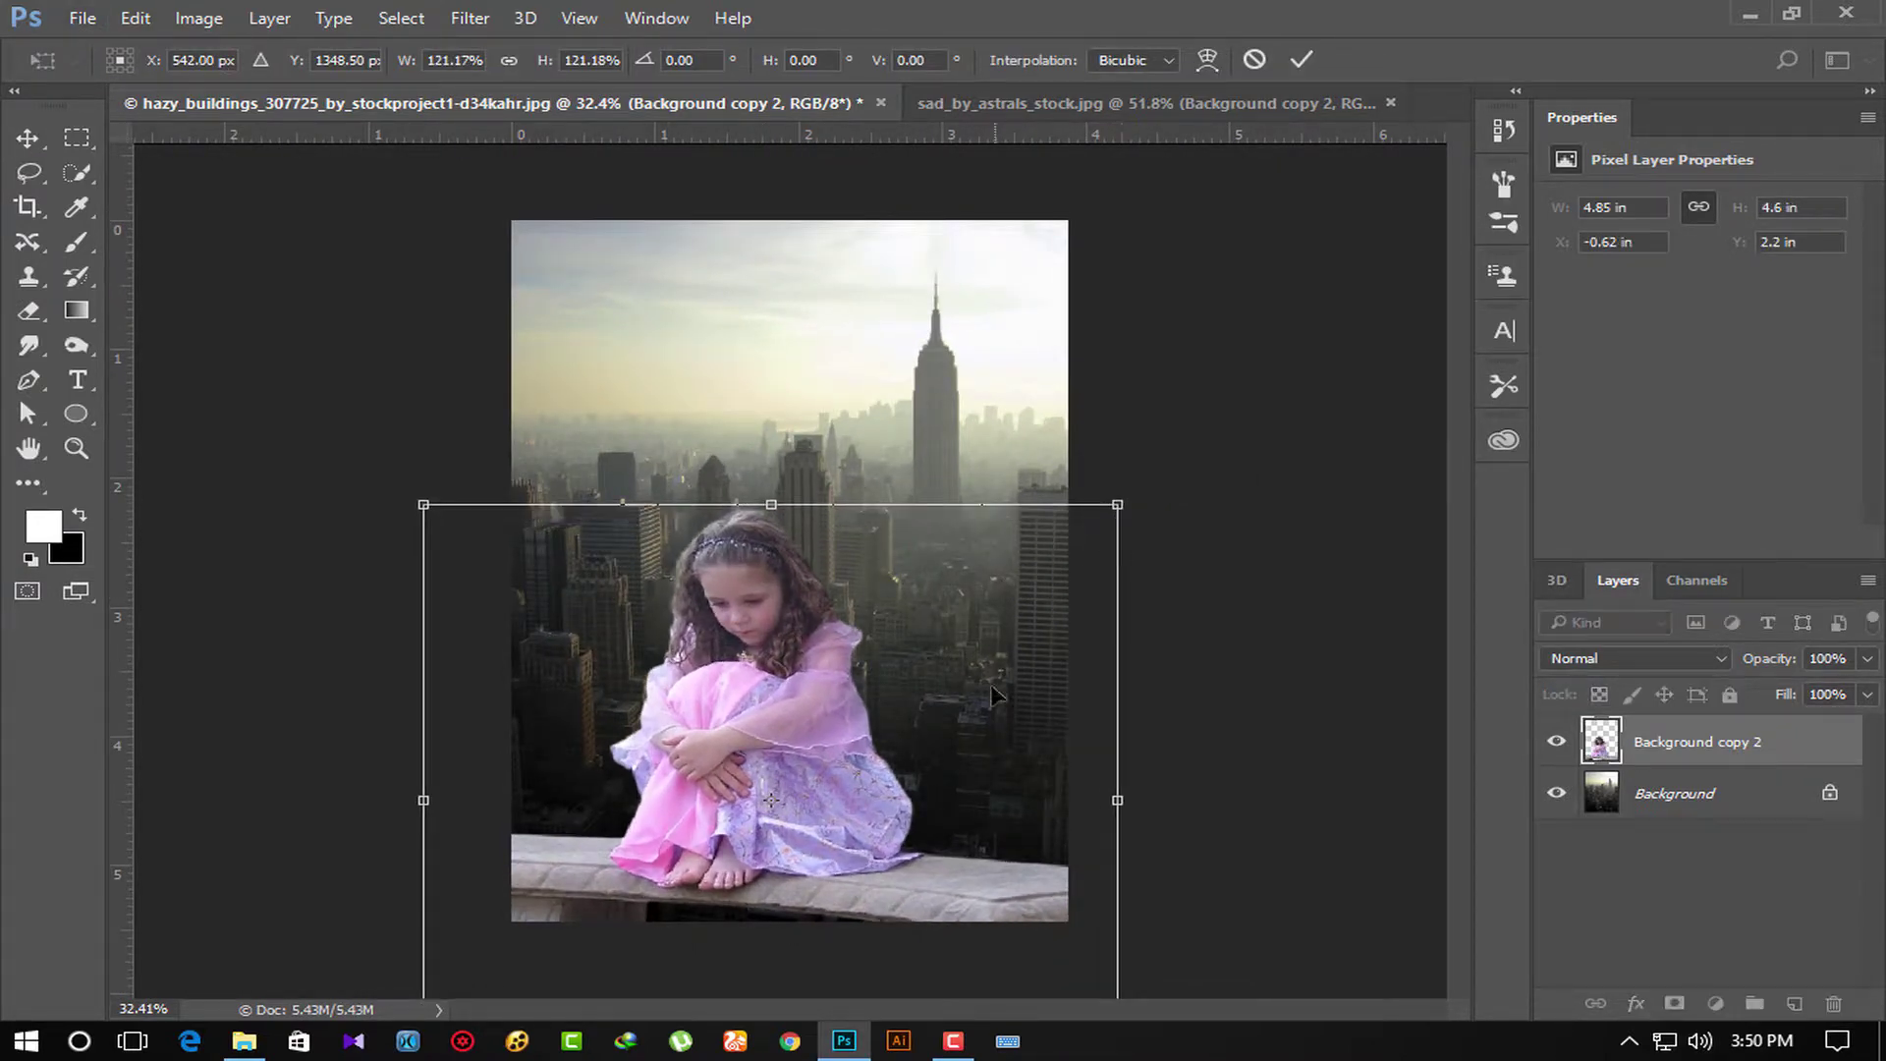
pyautogui.moveTo(991, 683); pyautogui.dragTo(1021, 625)
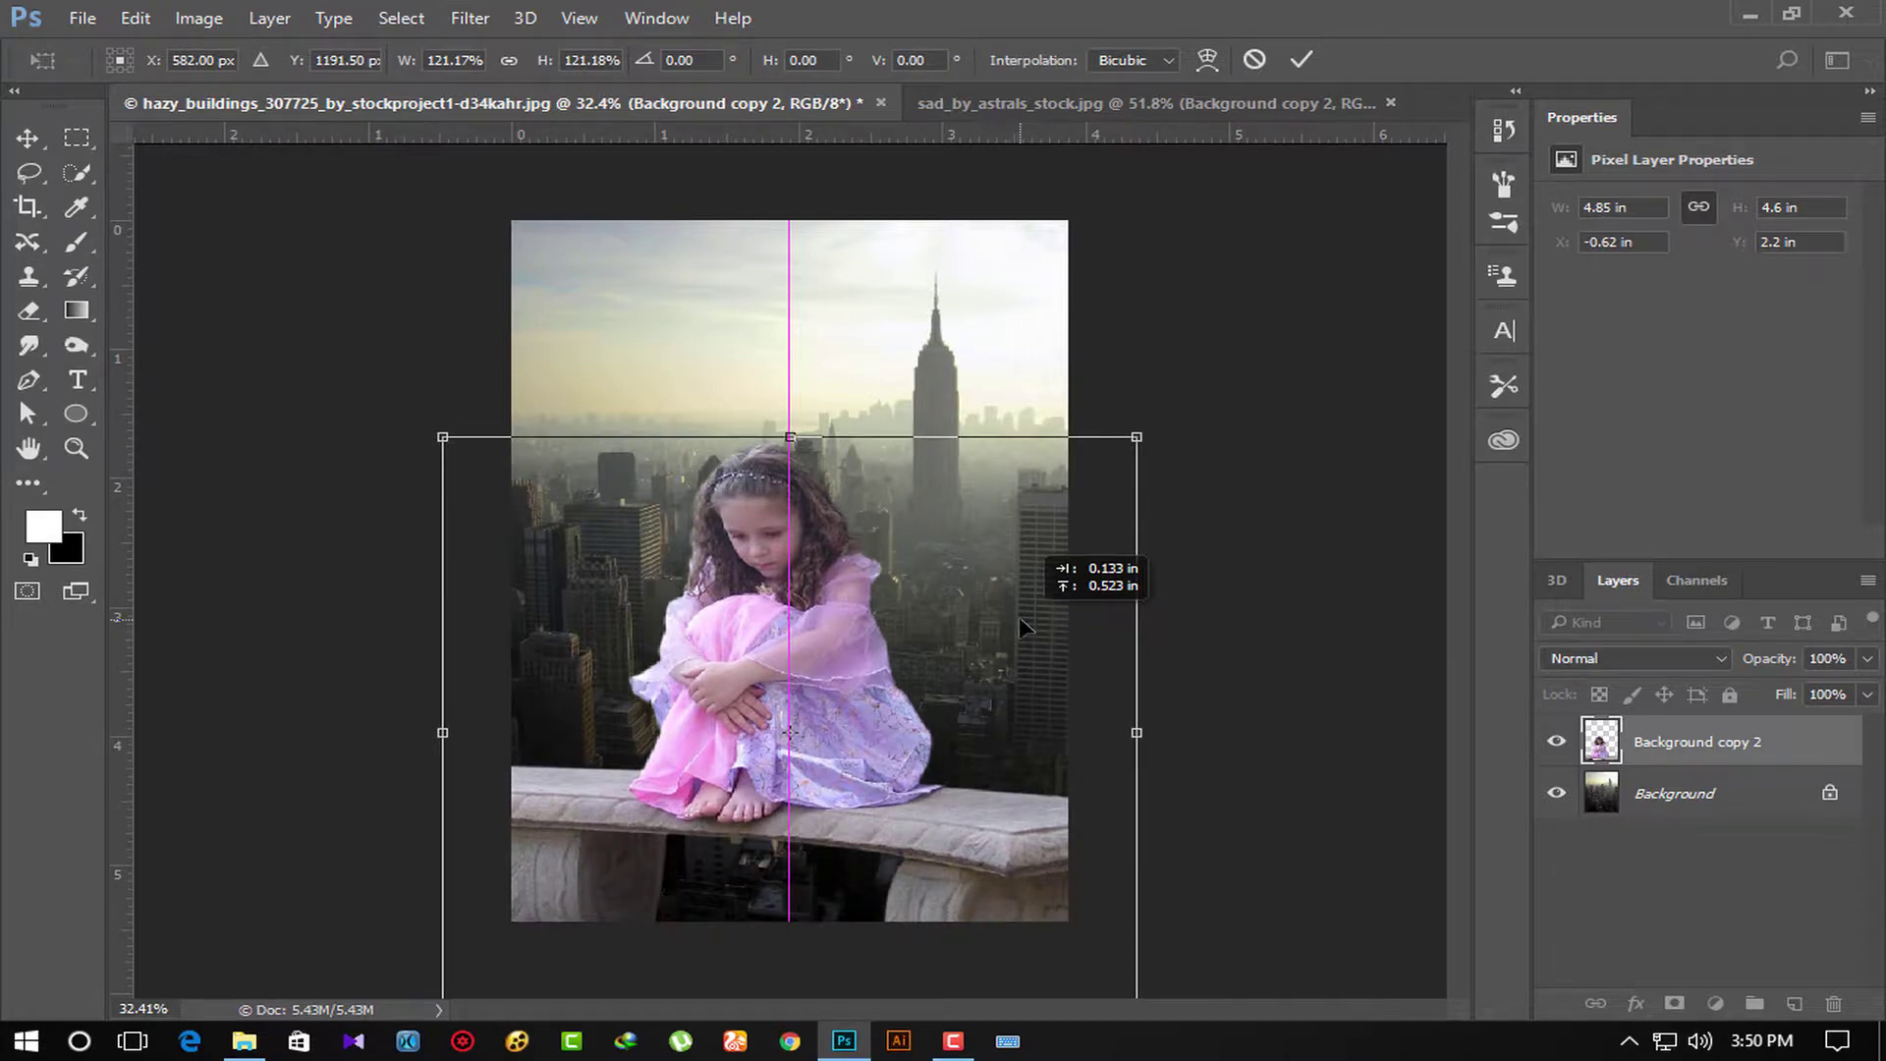
pyautogui.moveTo(1137, 436); pyautogui.dragTo(1093, 474)
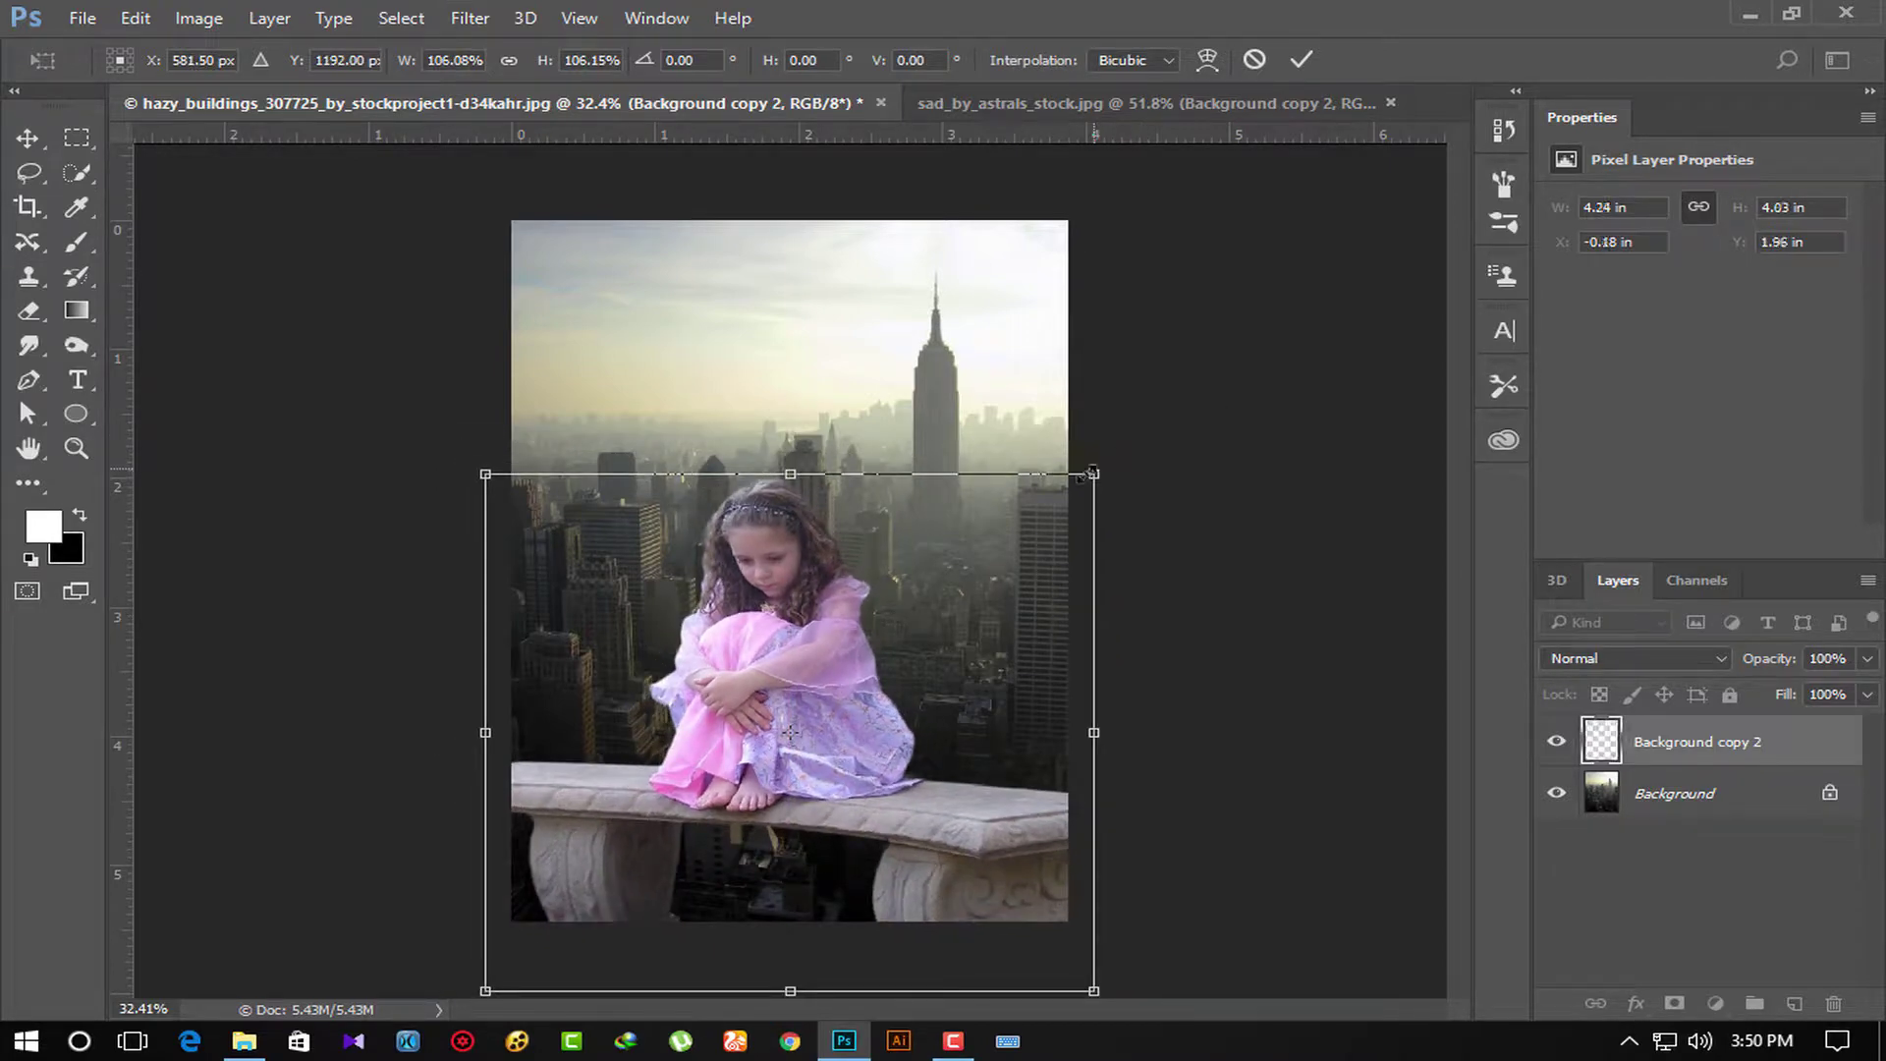
pyautogui.moveTo(989, 653); pyautogui.dragTo(991, 671)
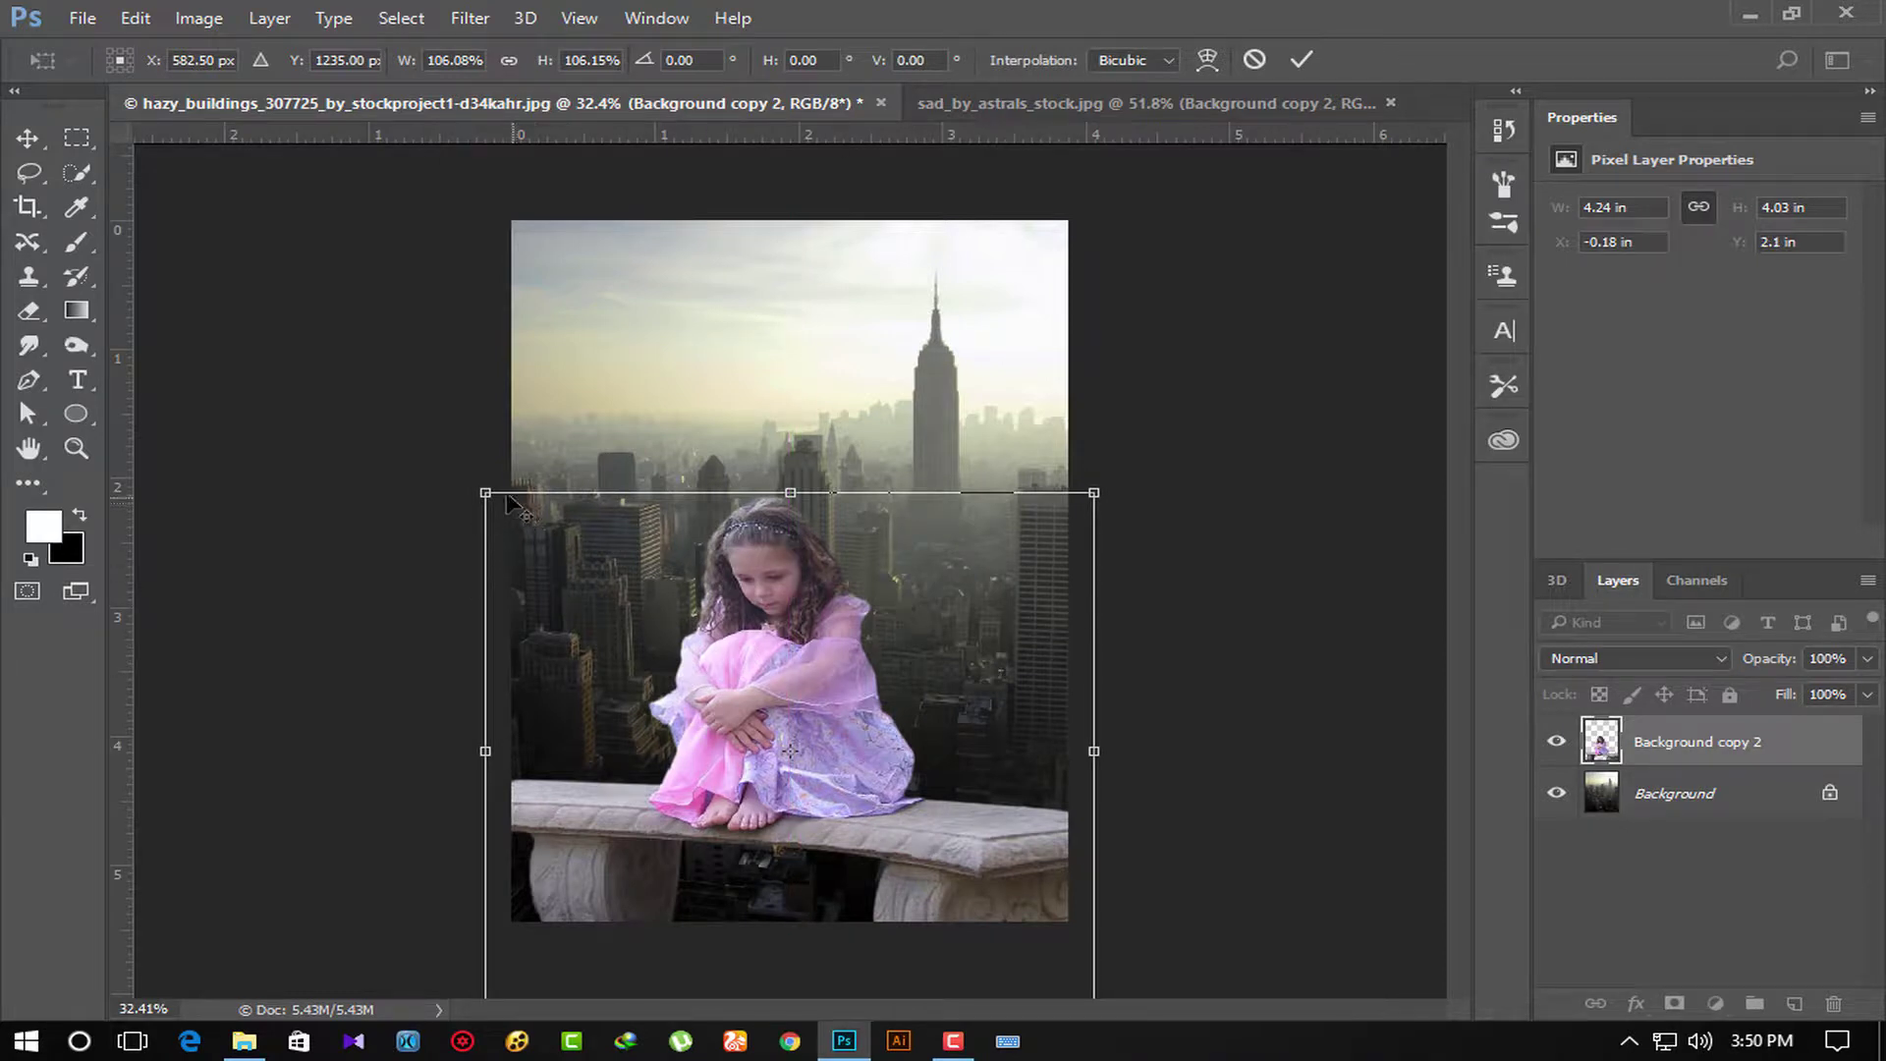
pyautogui.moveTo(484, 488)
pyautogui.mouseDown()
pyautogui.moveTo(531, 508)
pyautogui.moveTo(512, 513)
pyautogui.mouseUp()
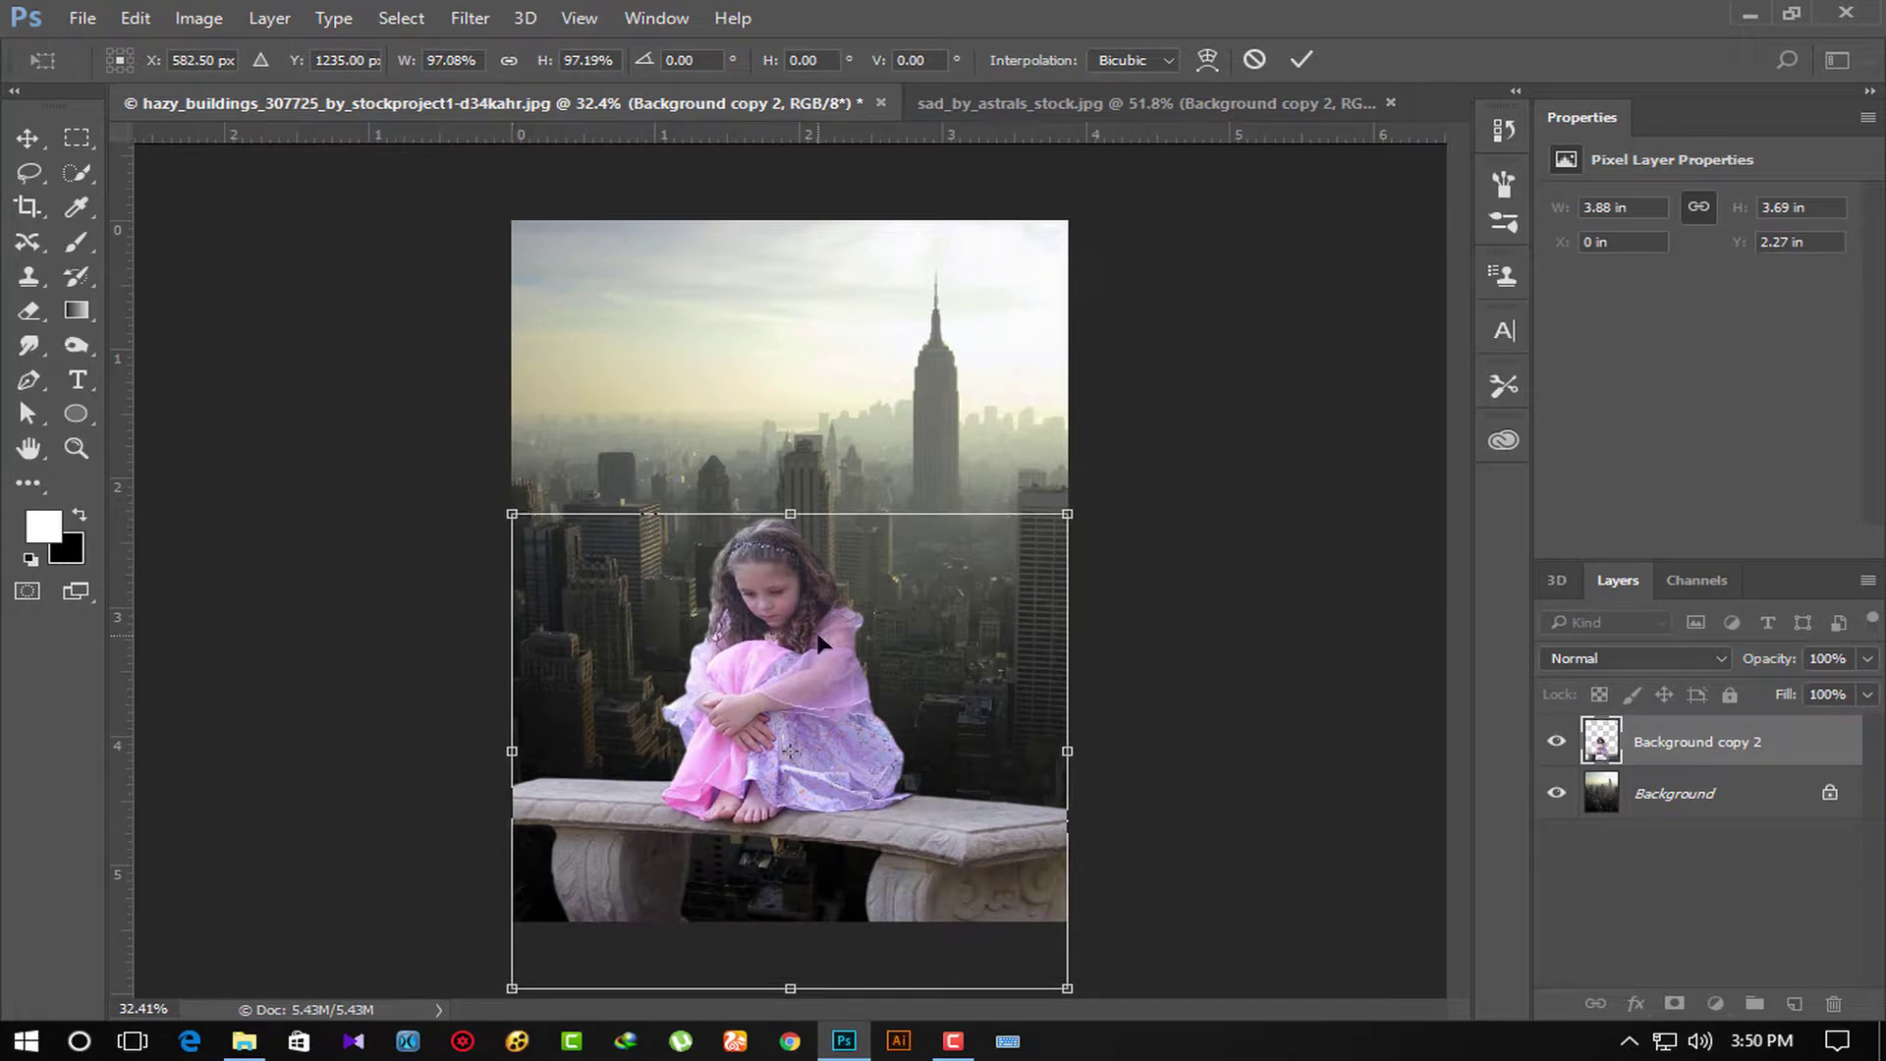
pyautogui.moveTo(814, 641); pyautogui.dragTo(813, 640)
pyautogui.moveTo(512, 515); pyautogui.dragTo(506, 510)
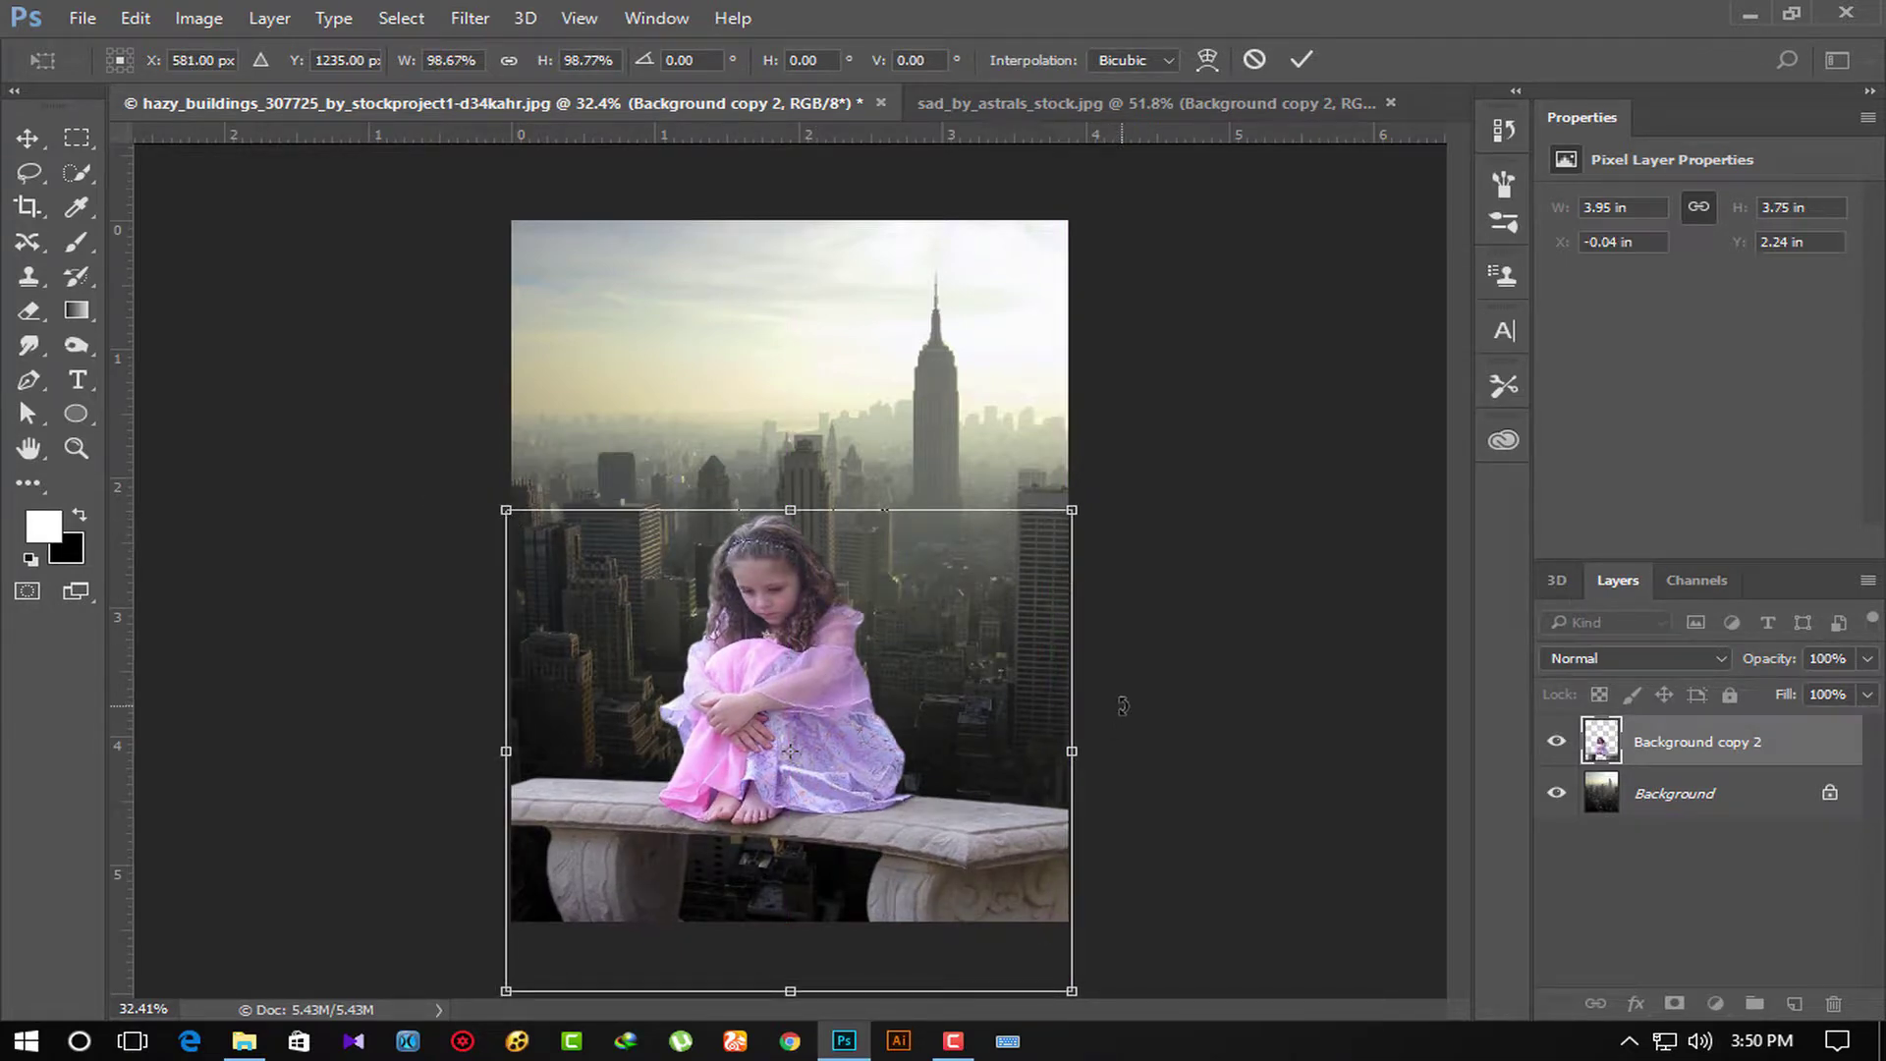
pyautogui.press('Return')
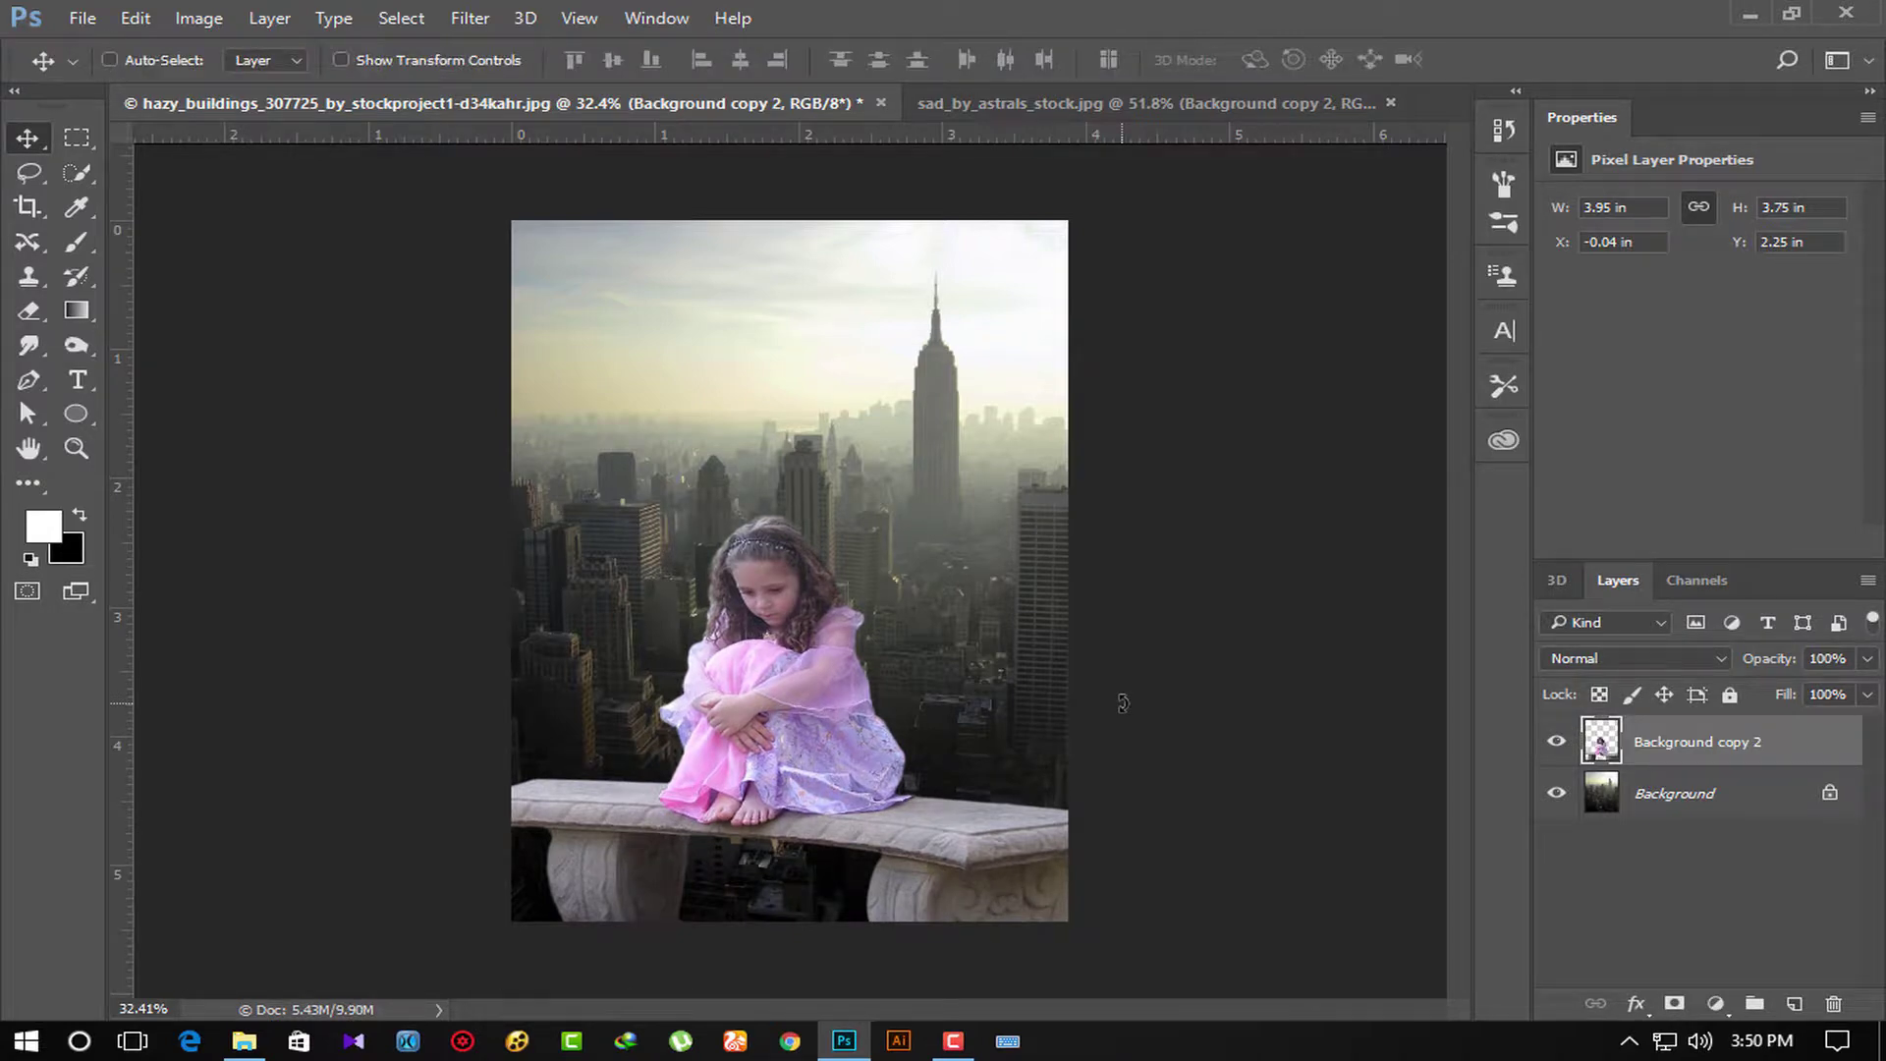
# Unlock the city background layer as Layer 0.
pyautogui.scroll(2, 1123, 703)
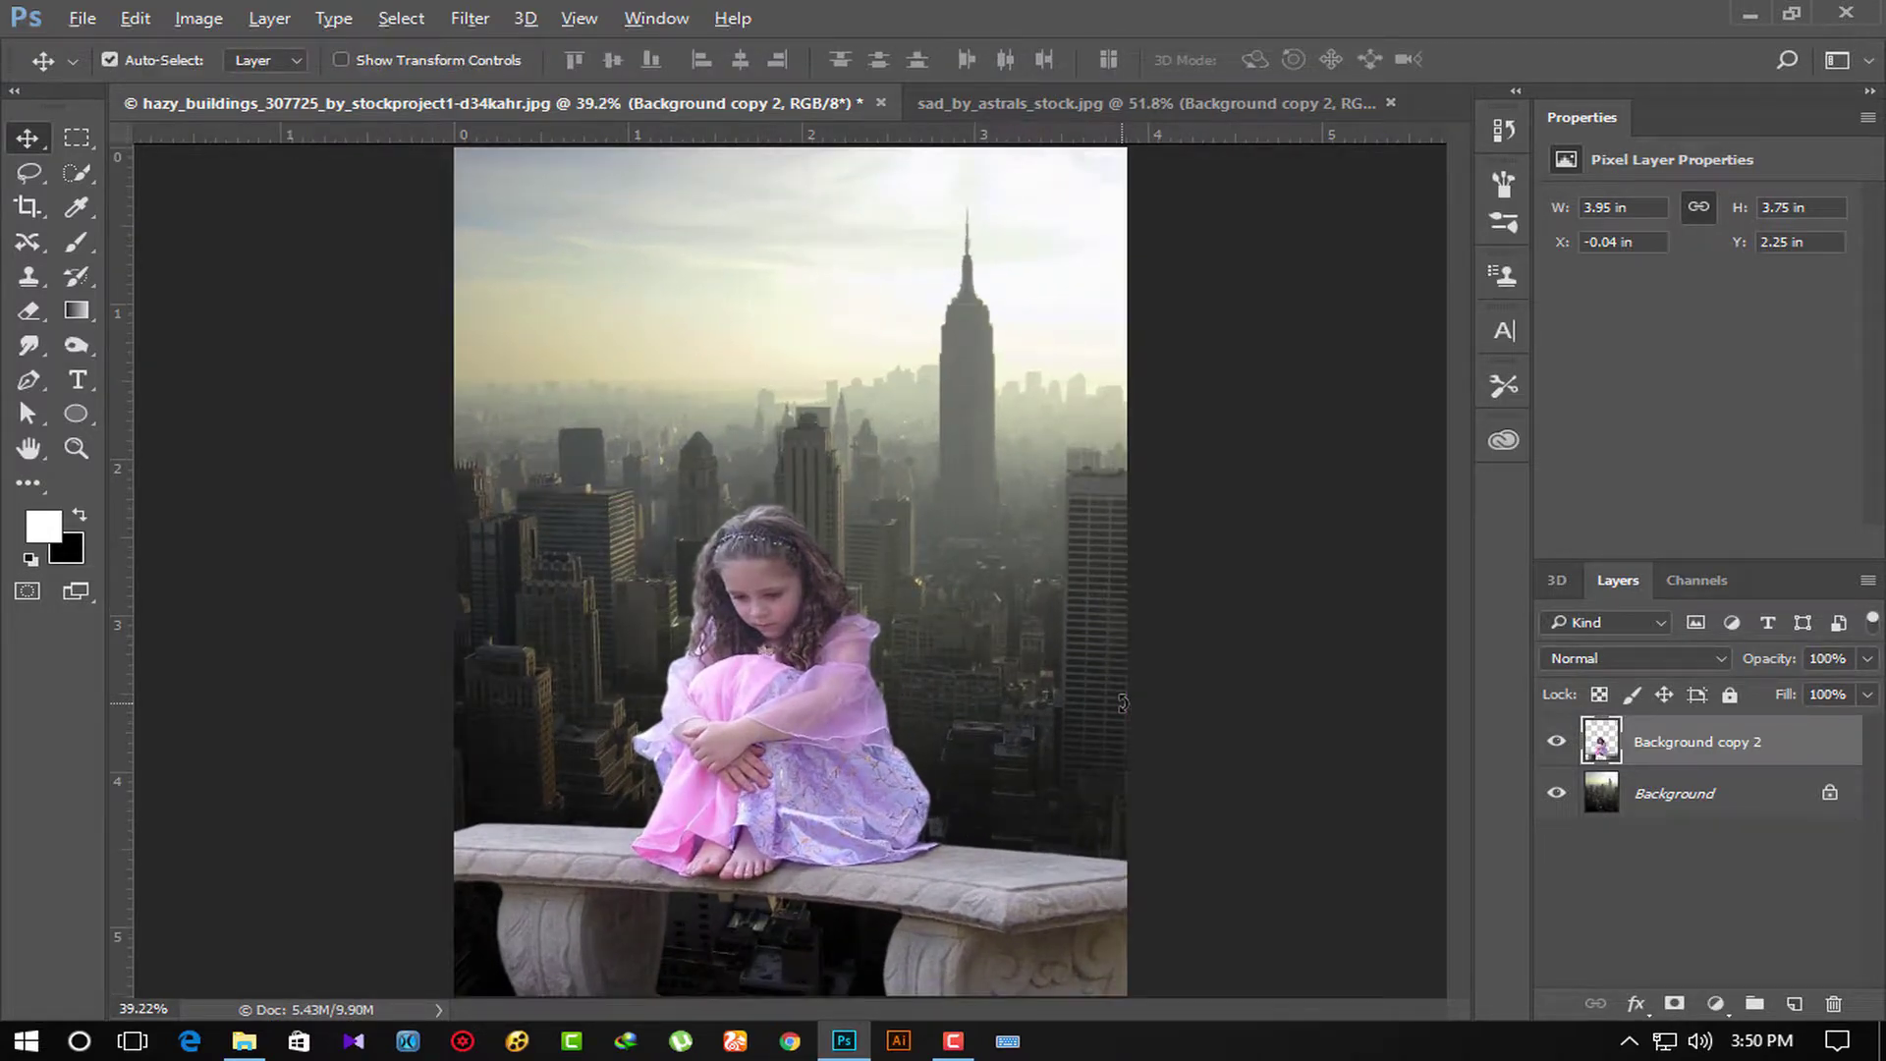
pyautogui.scroll(-1, 1123, 703)
pyautogui.click(1749, 798)
pyautogui.click(1830, 799)
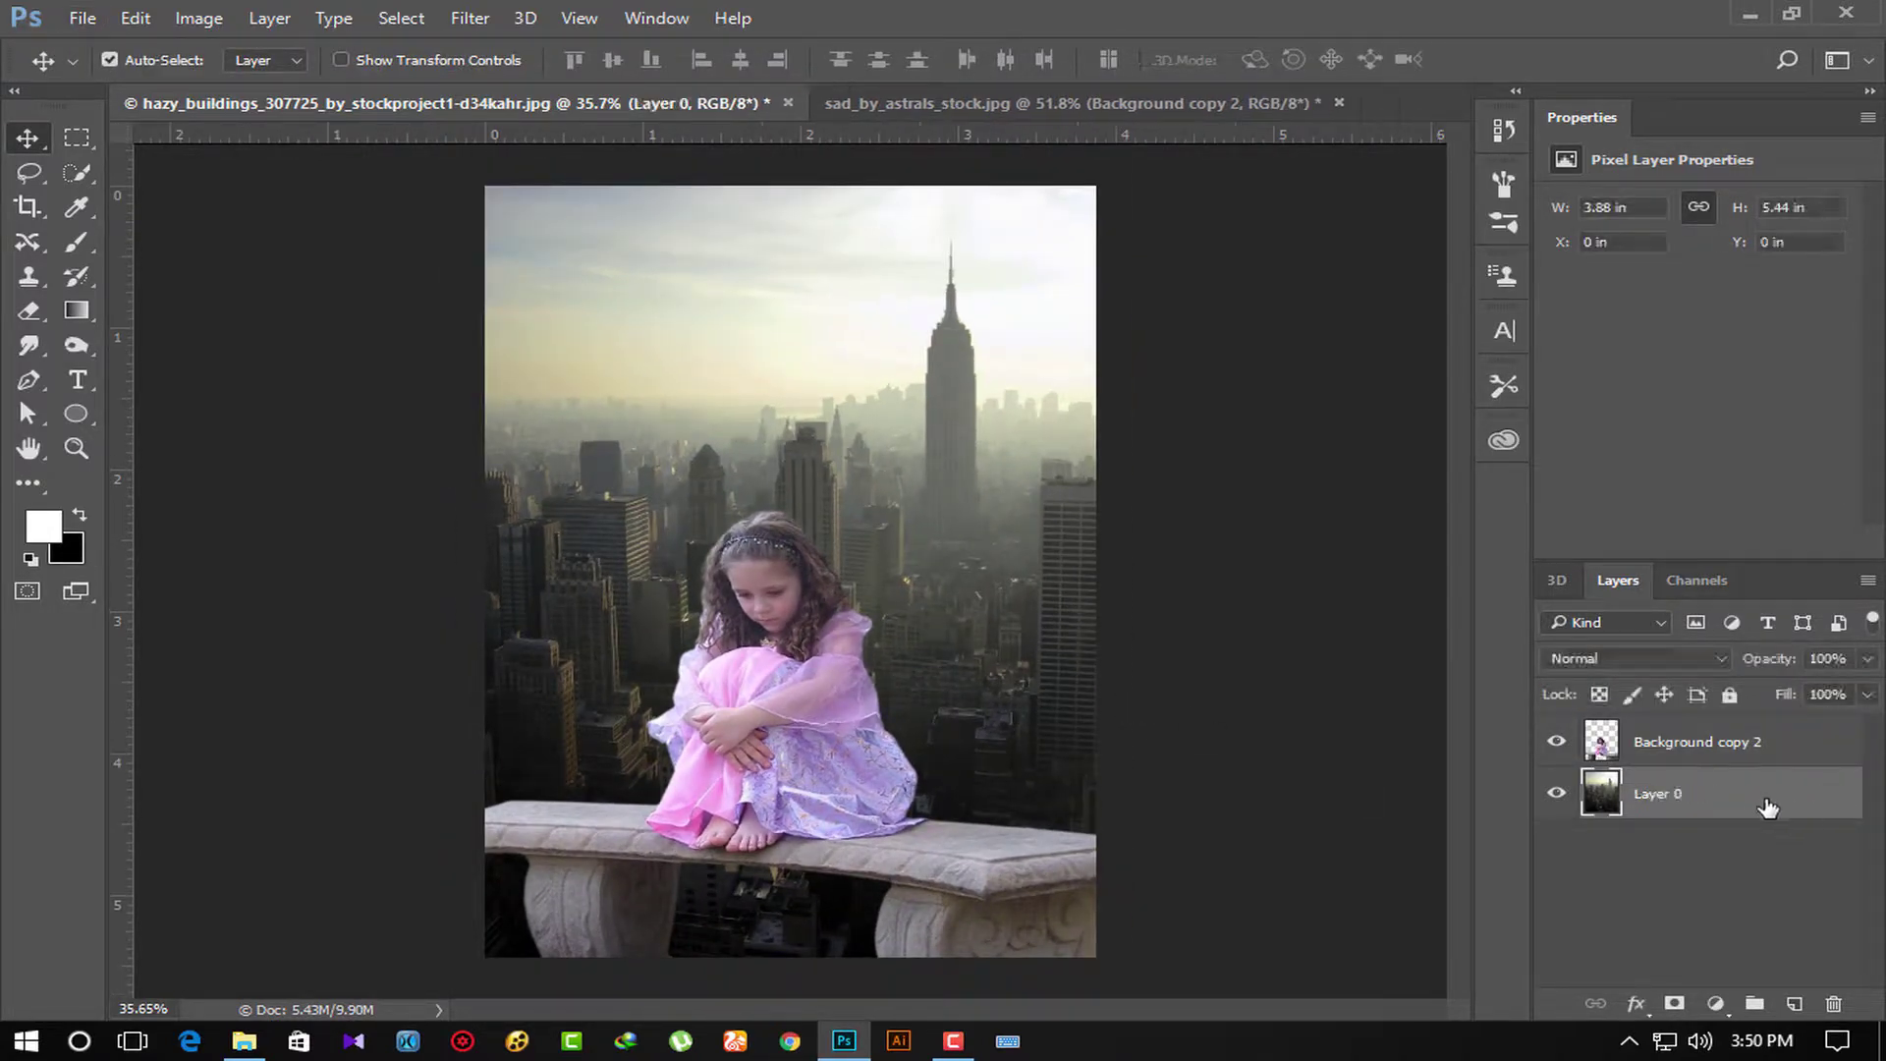
pyautogui.rightClick(1698, 808)
pyautogui.click(1760, 789)
pyautogui.rightClick(1745, 789)
pyautogui.click(1721, 776)
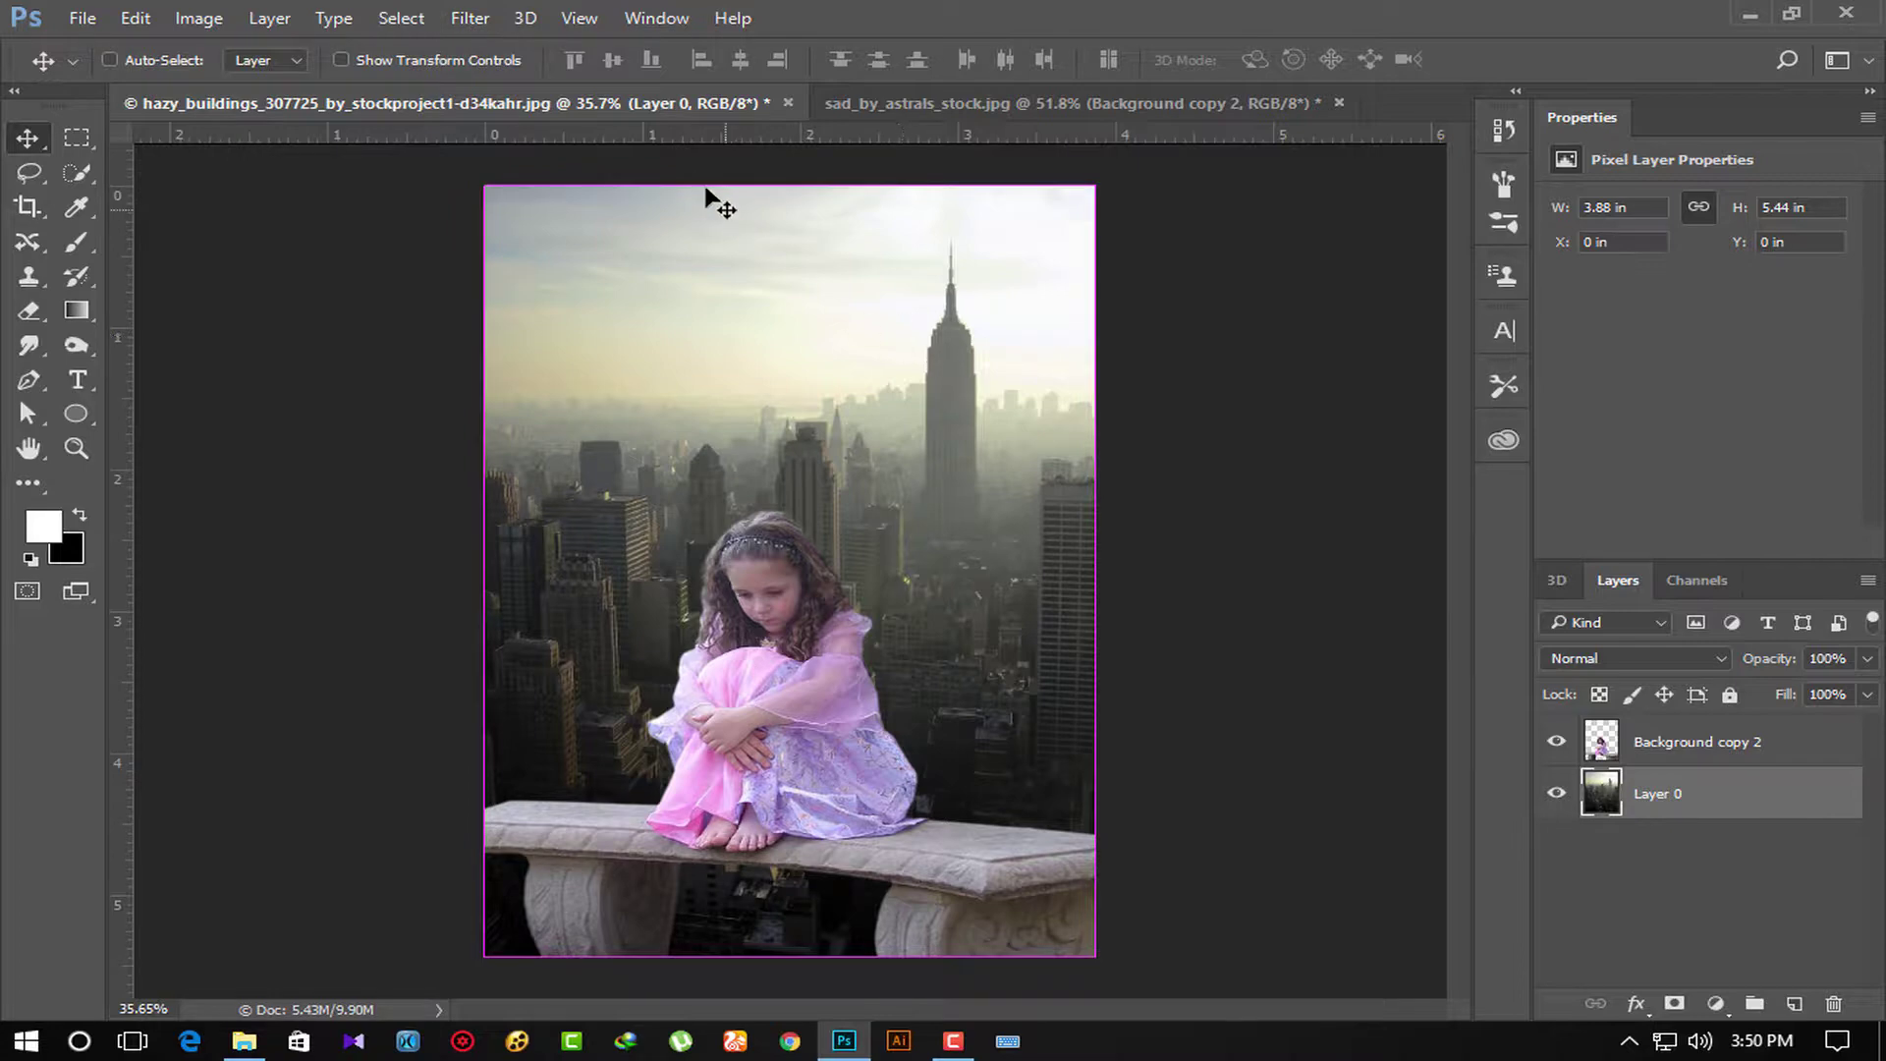
# Flip Layer 0 horizontally so the Empire State Building sits on the left.
pyautogui.hotkey('ctrl', 't')
pyautogui.rightClick(894, 402)
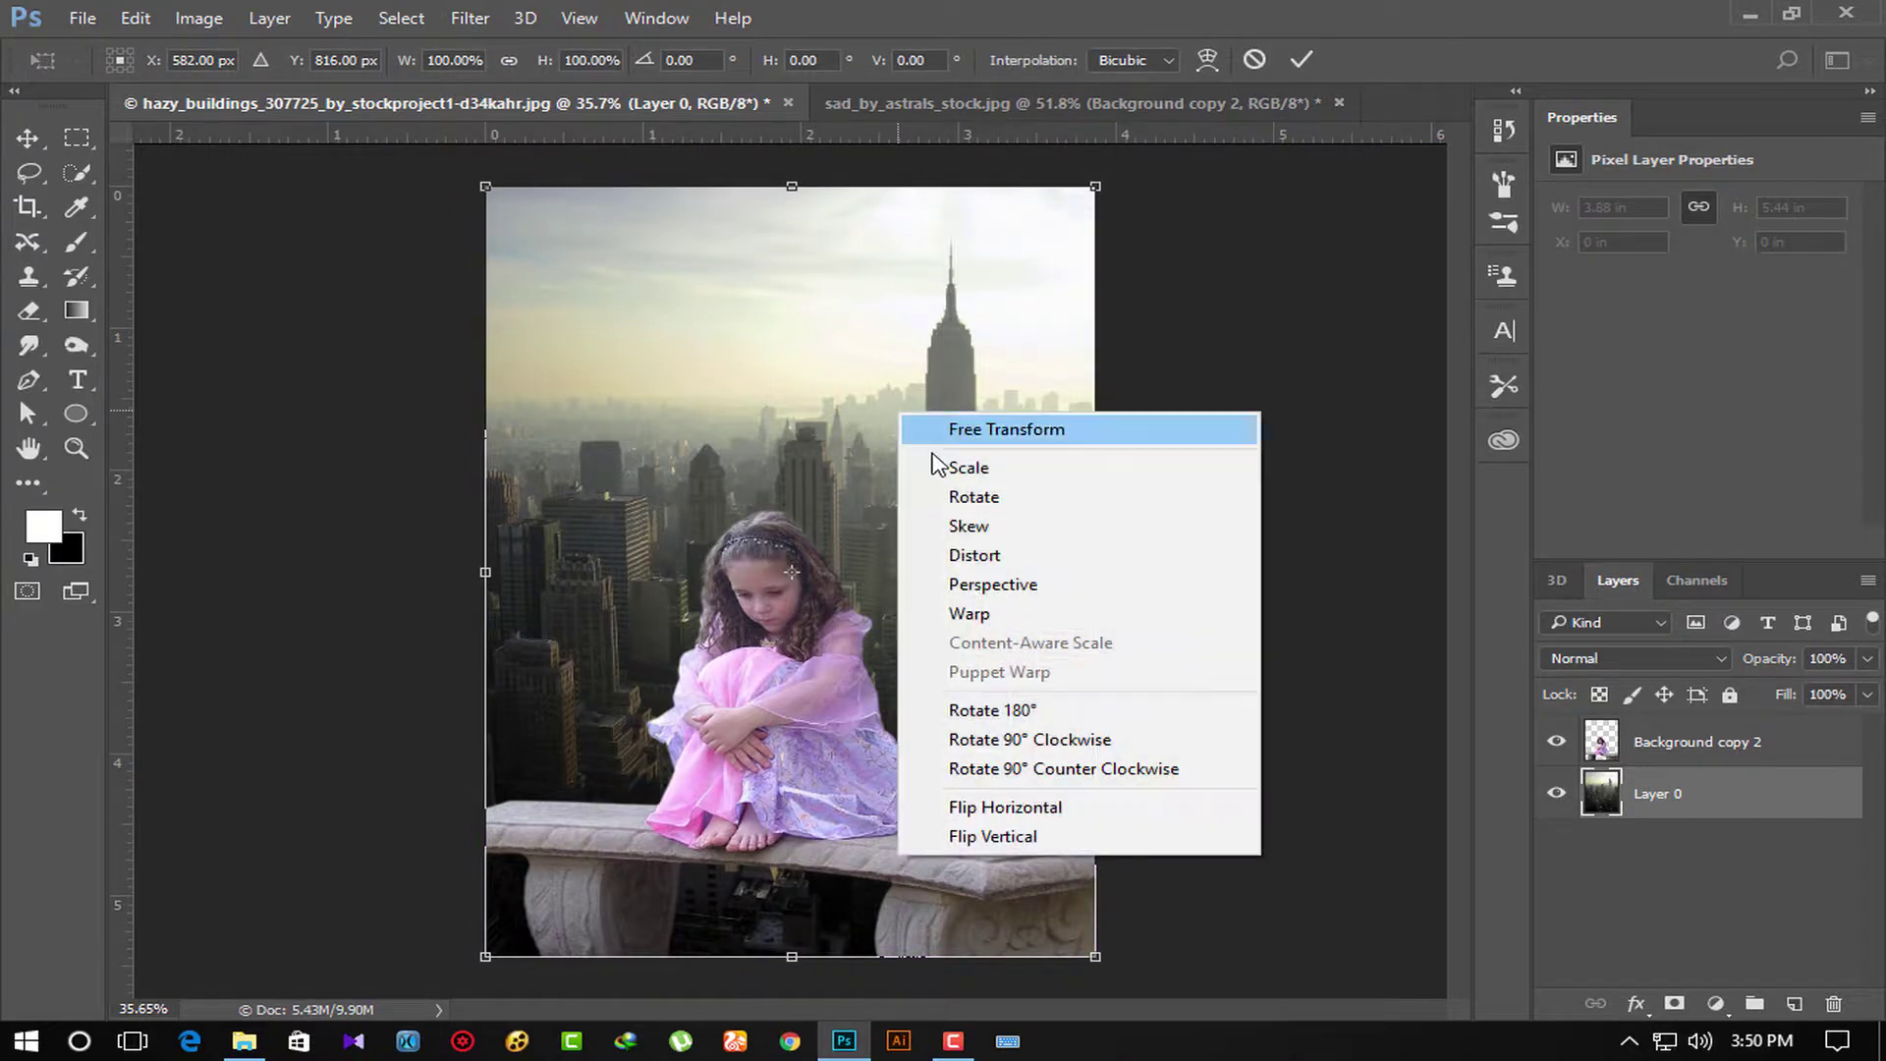
pyautogui.click(1051, 807)
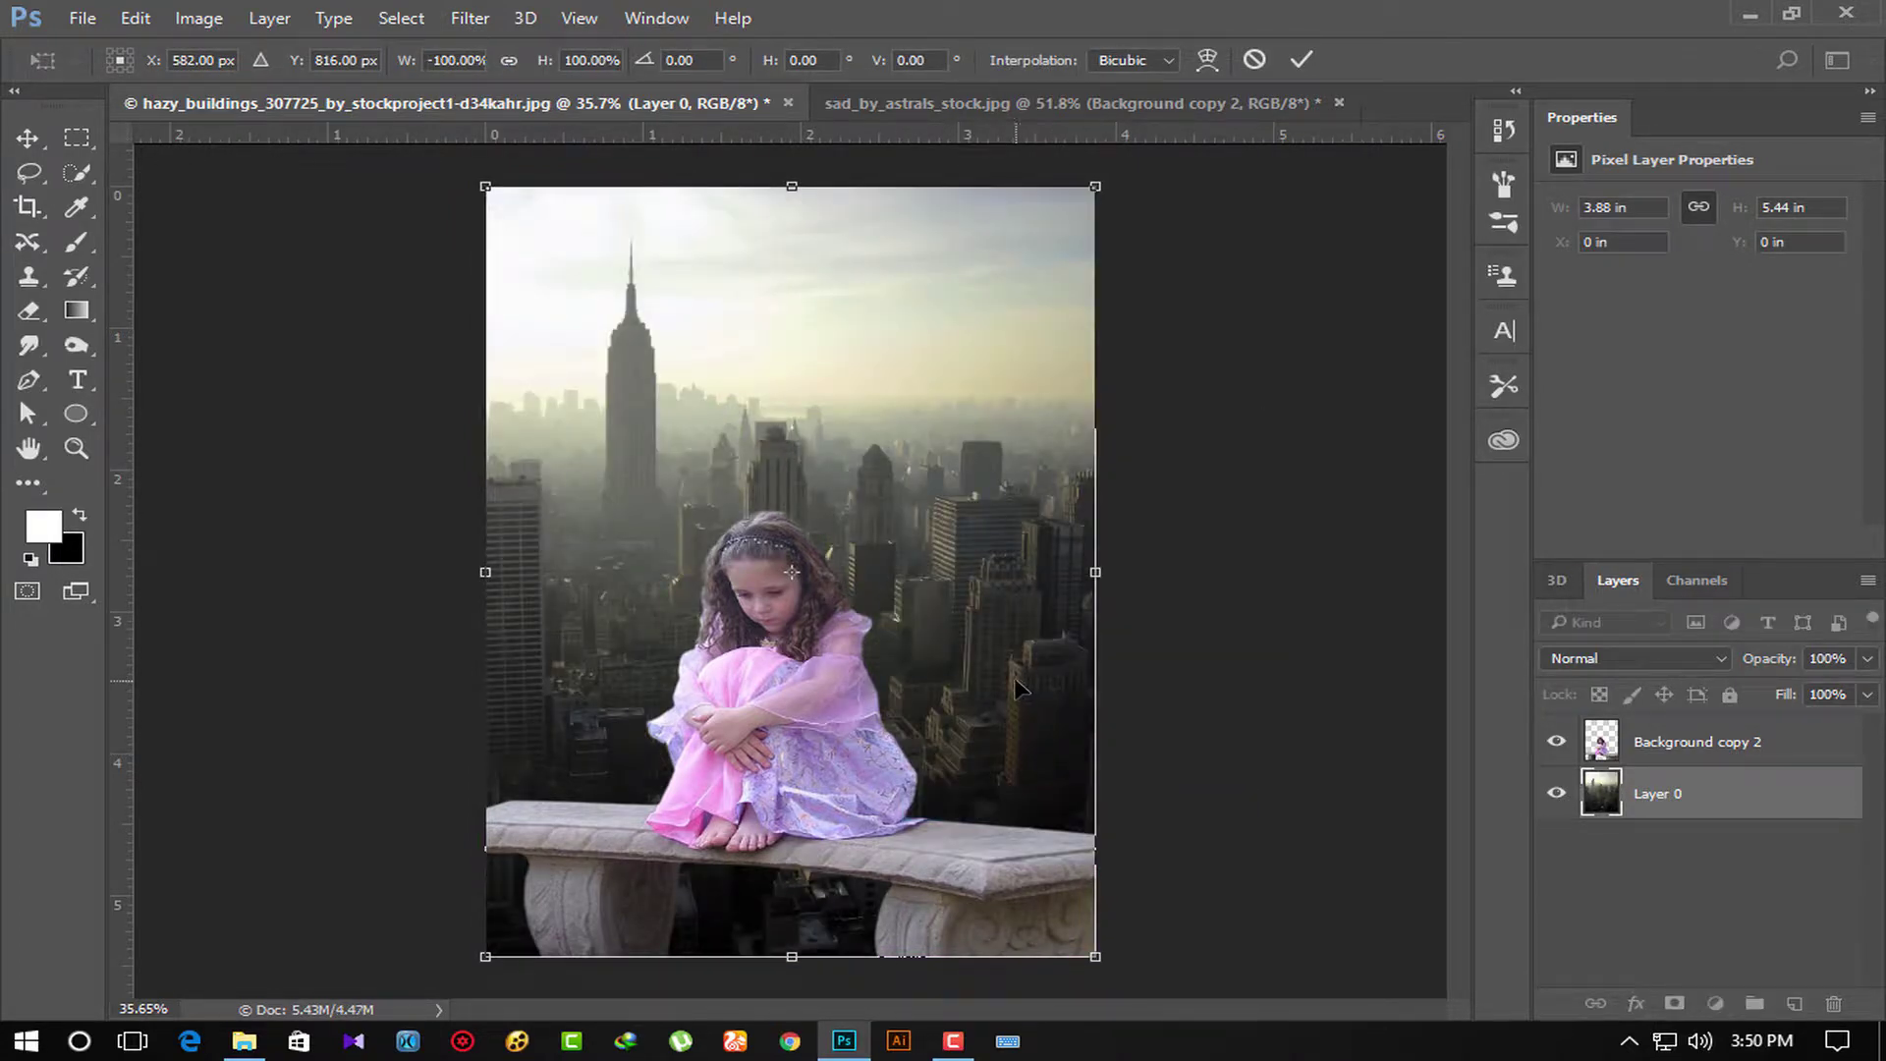
pyautogui.press('Return')
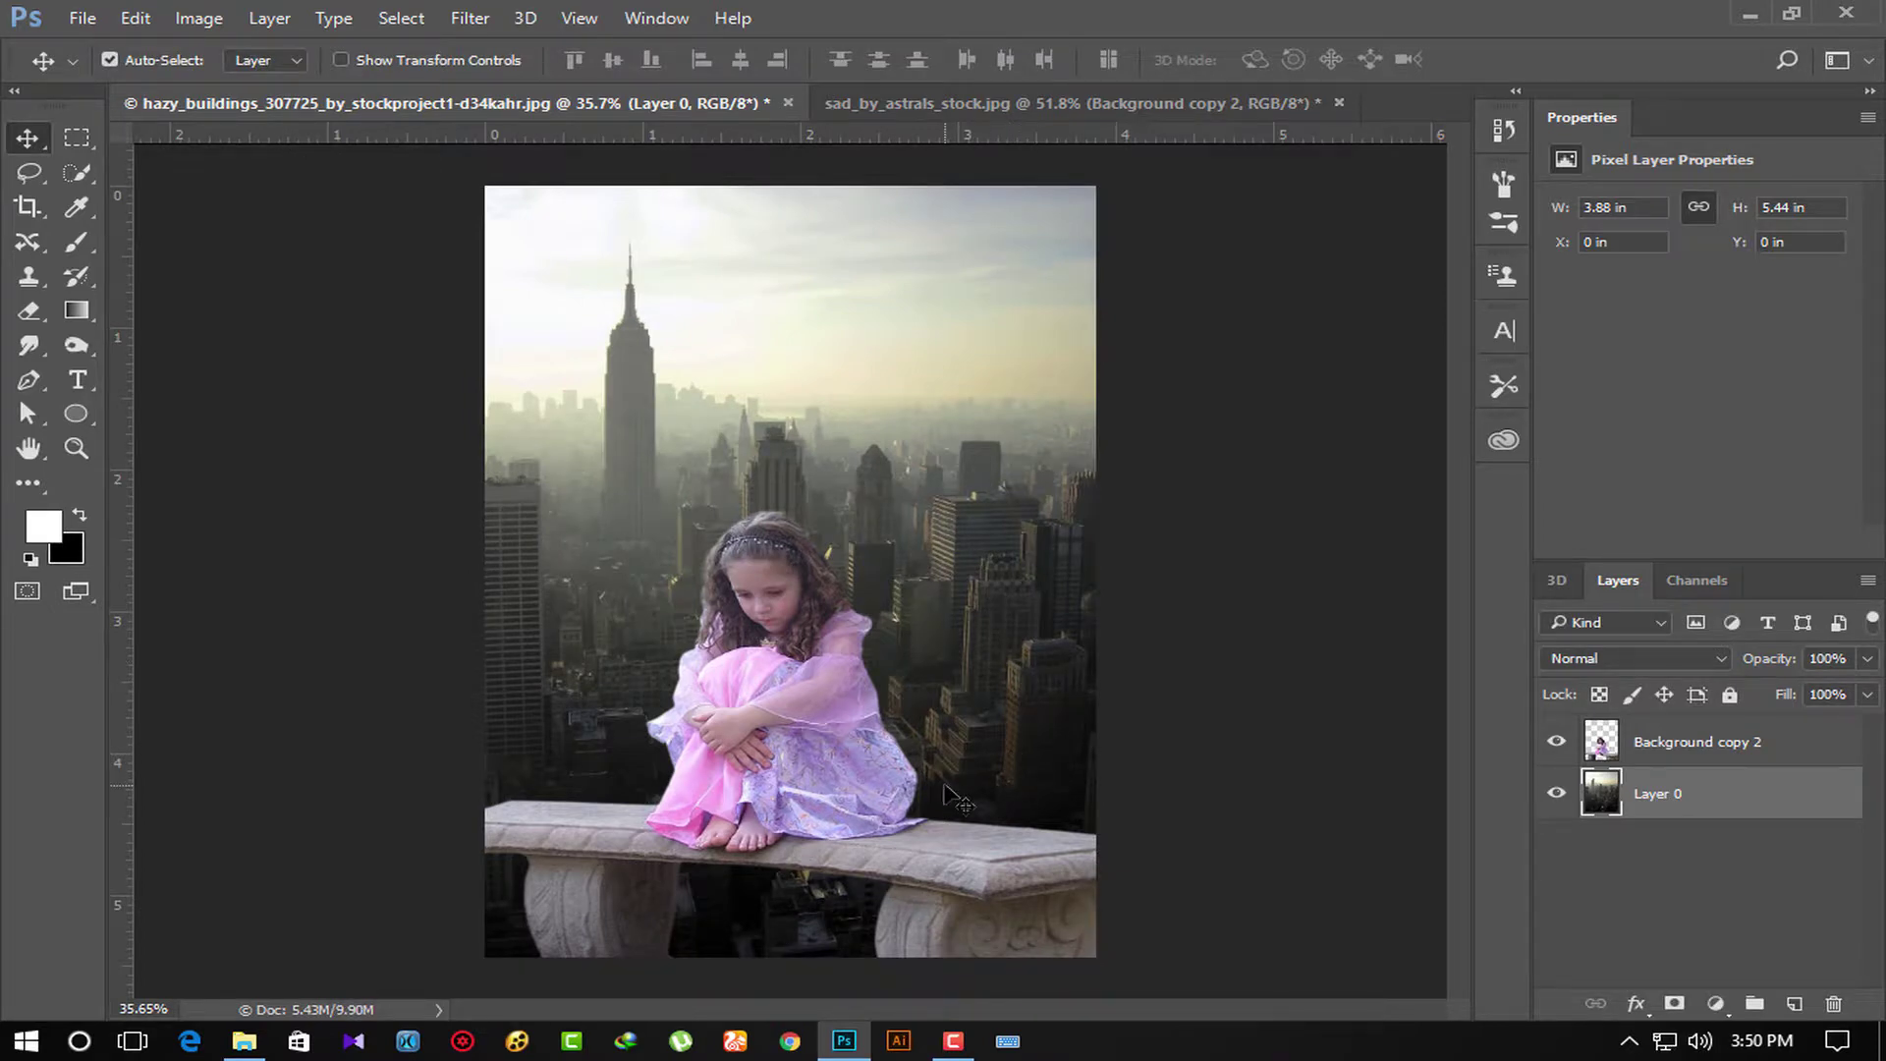
# Duplicate Layer 0 as Layer 0 copy.
pyautogui.scroll(2, 950, 794)
pyautogui.scroll(-1, 950, 794)
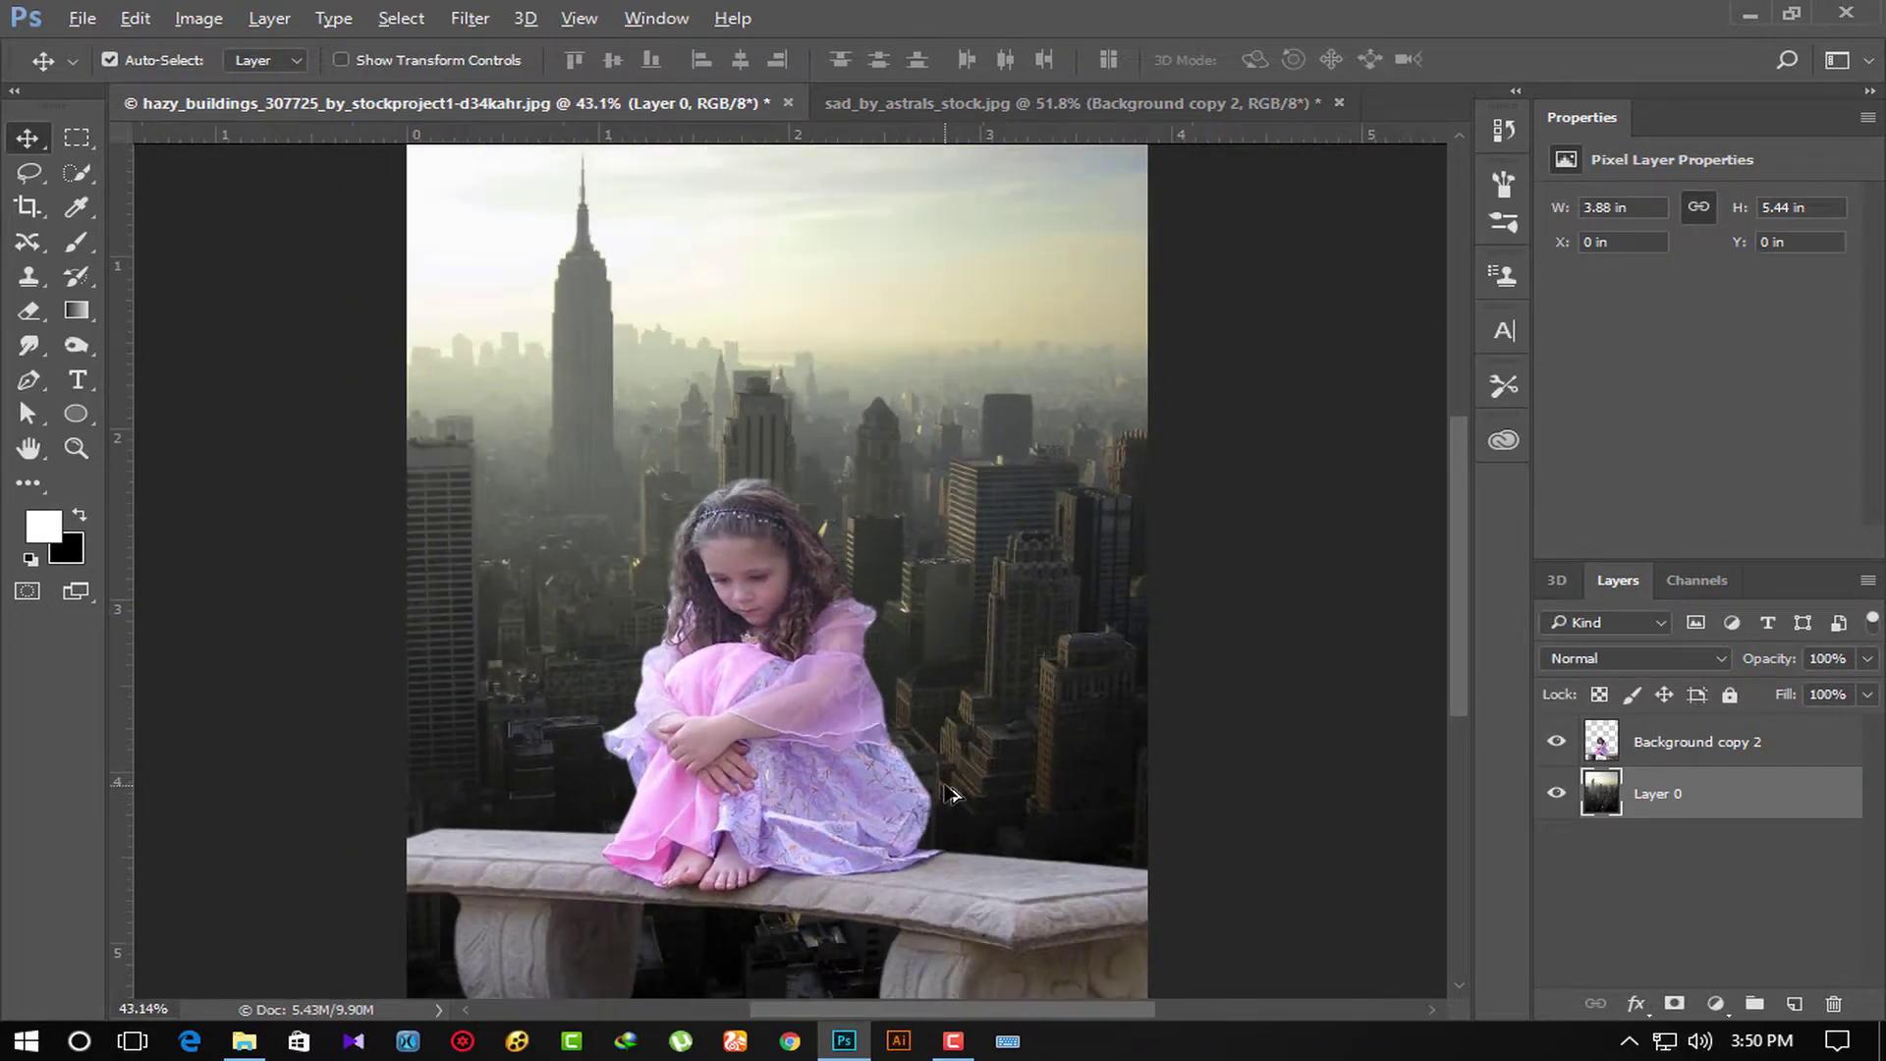
pyautogui.scroll(-1, 950, 796)
pyautogui.scroll(-1, 950, 800)
pyautogui.scroll(2, 952, 820)
pyautogui.scroll(-1, 953, 821)
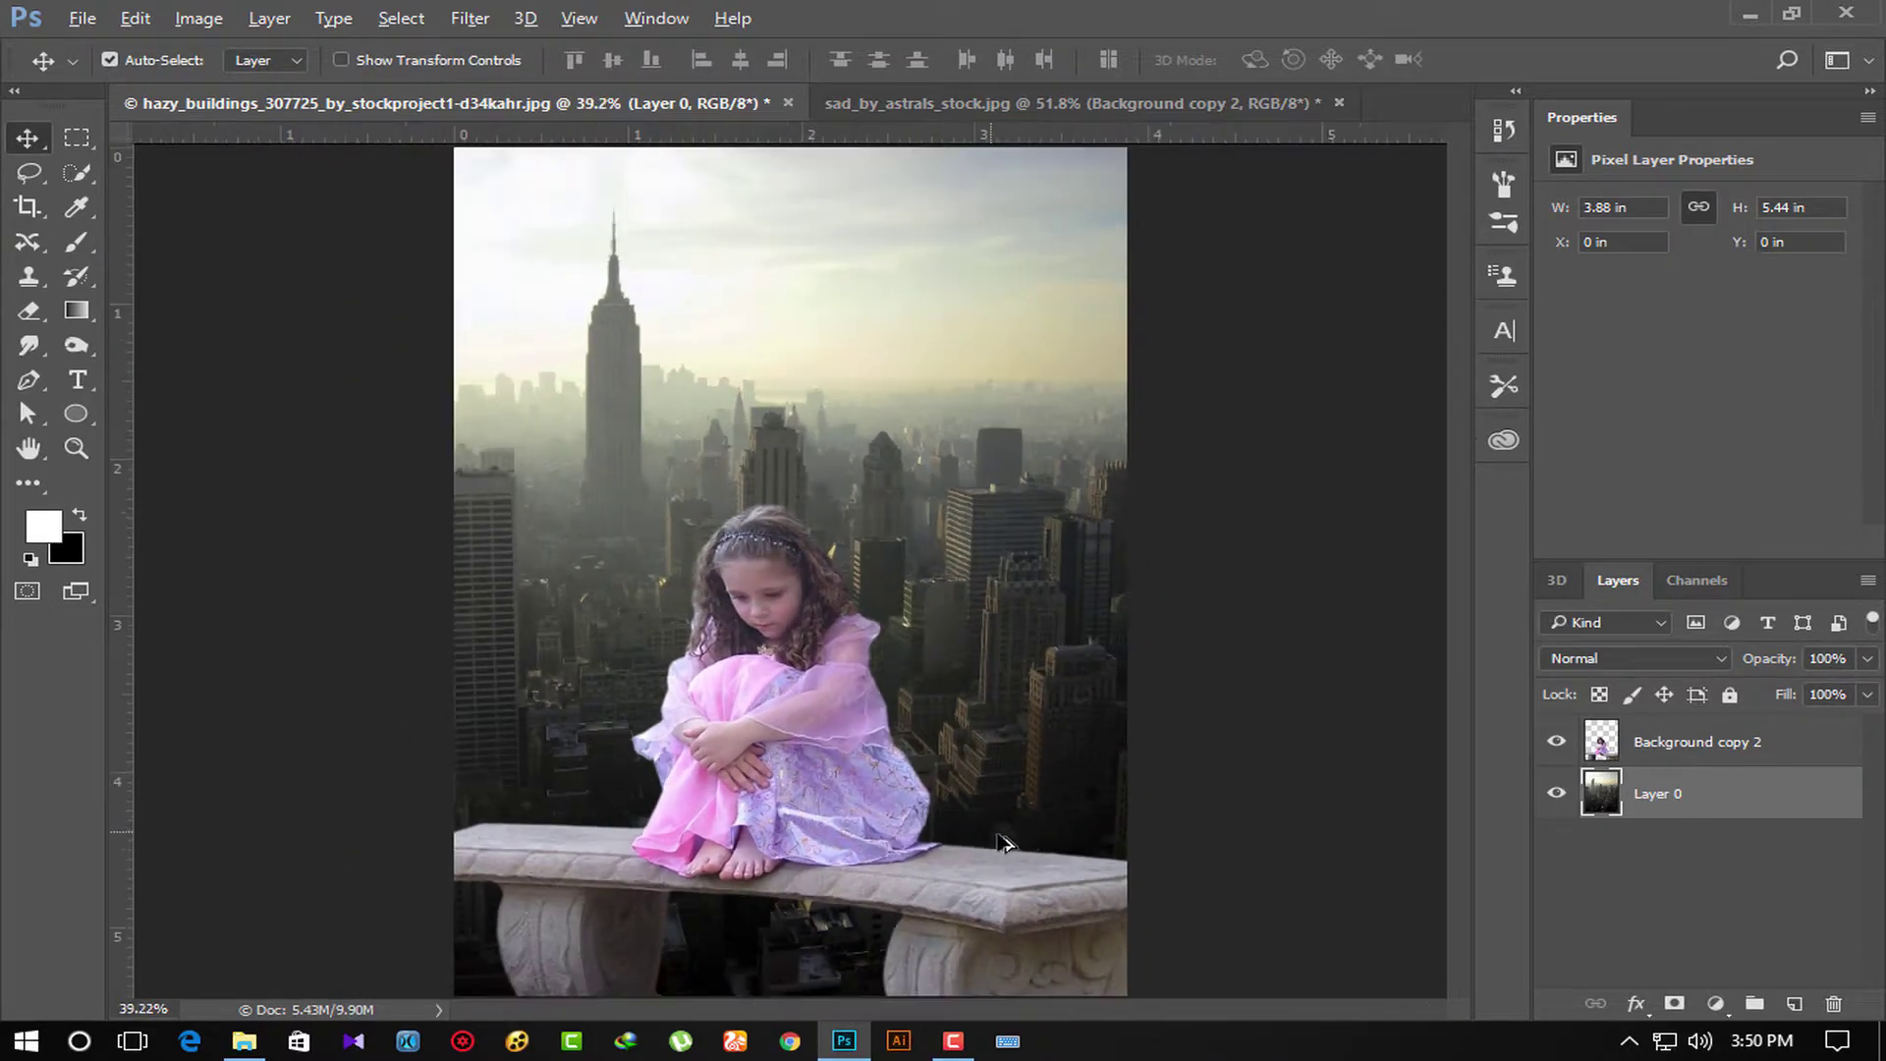
pyautogui.moveTo(1686, 796); pyautogui.dragTo(1793, 1002)
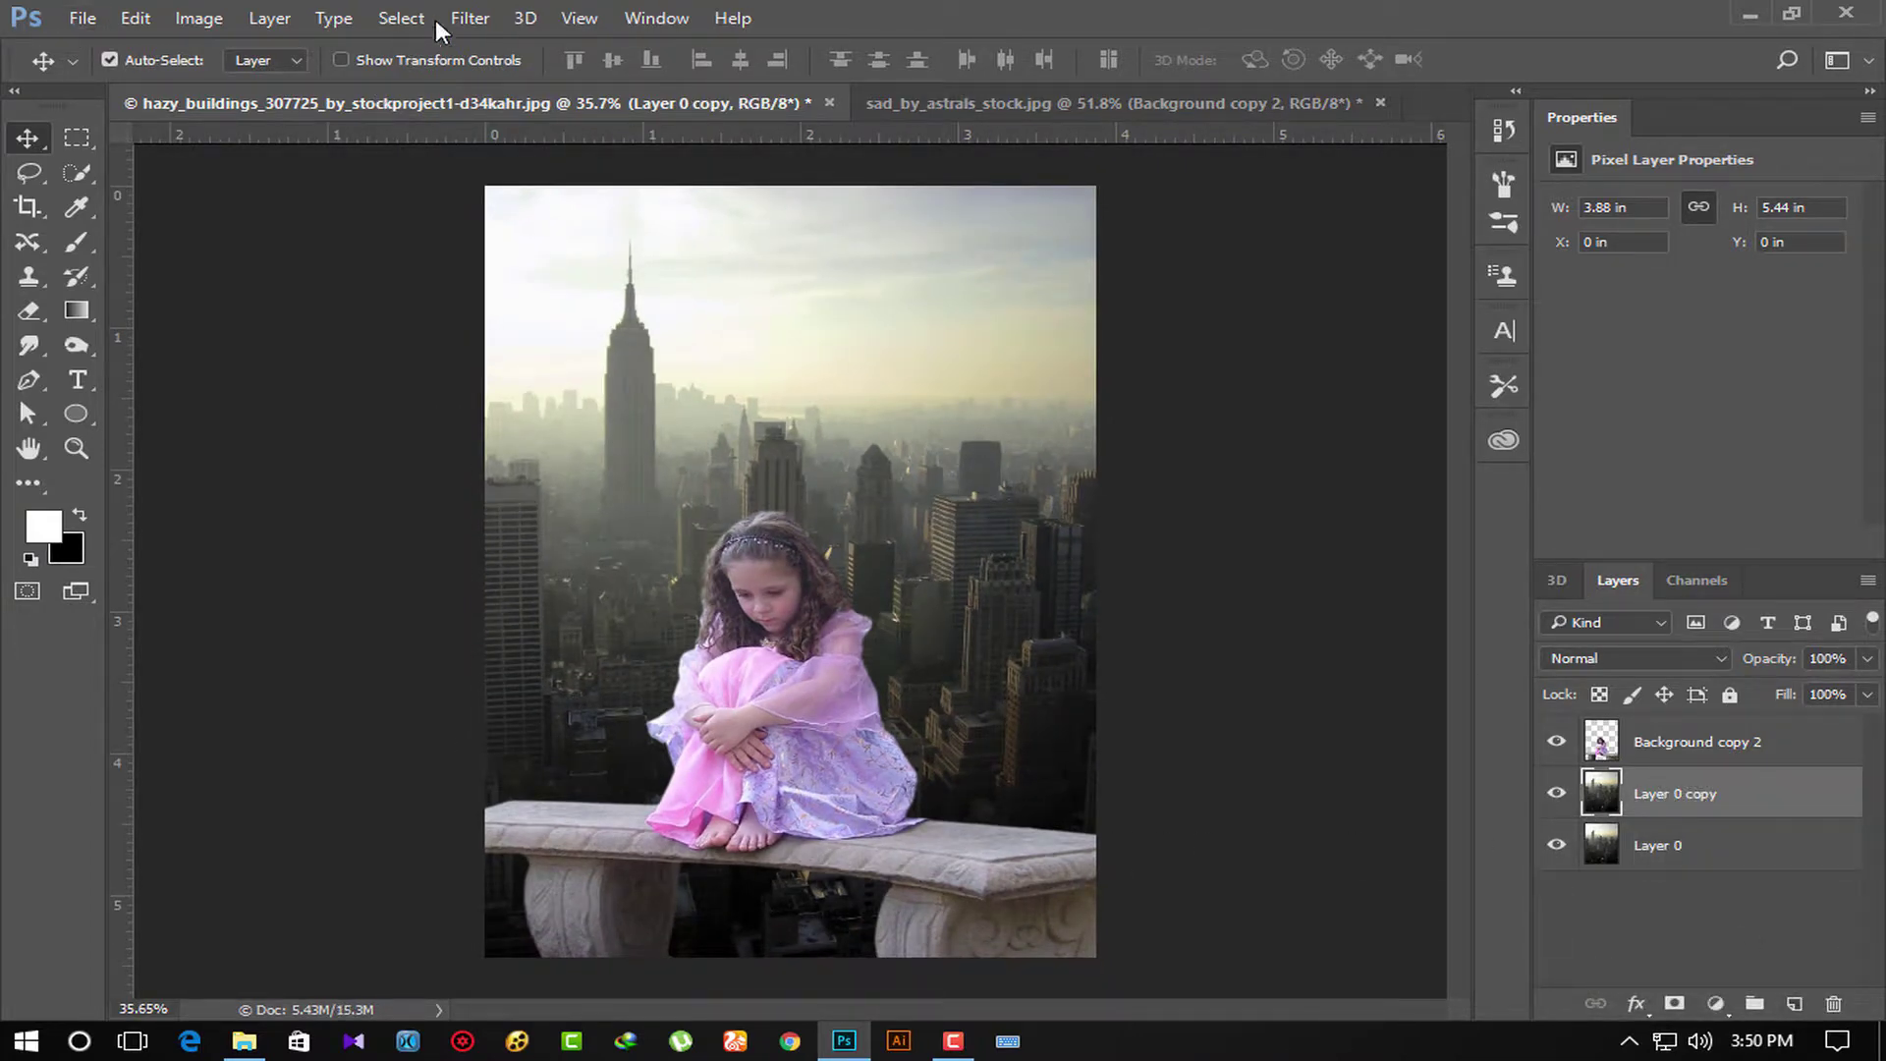
# Apply a 5.2-pixel Gaussian Blur to Layer 0 copy.
pyautogui.click(467, 19)
pyautogui.moveTo(485, 310)
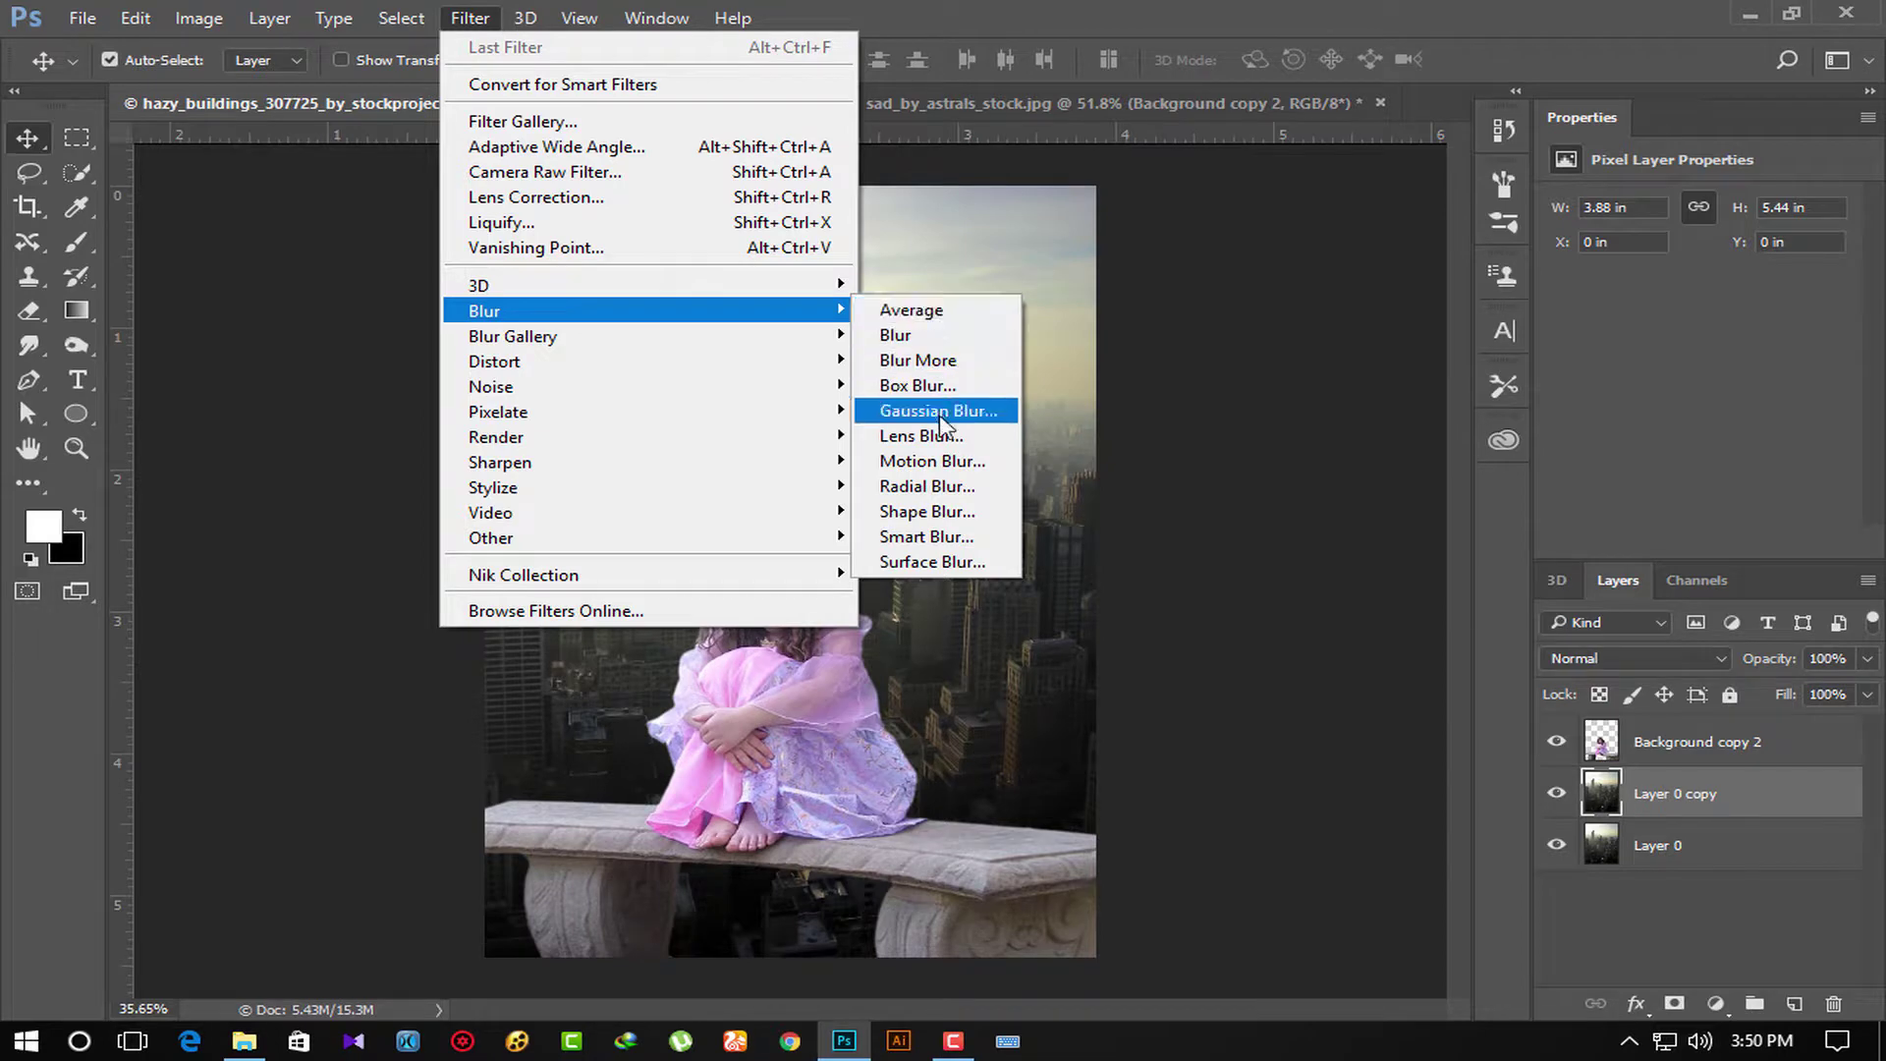
pyautogui.click(938, 411)
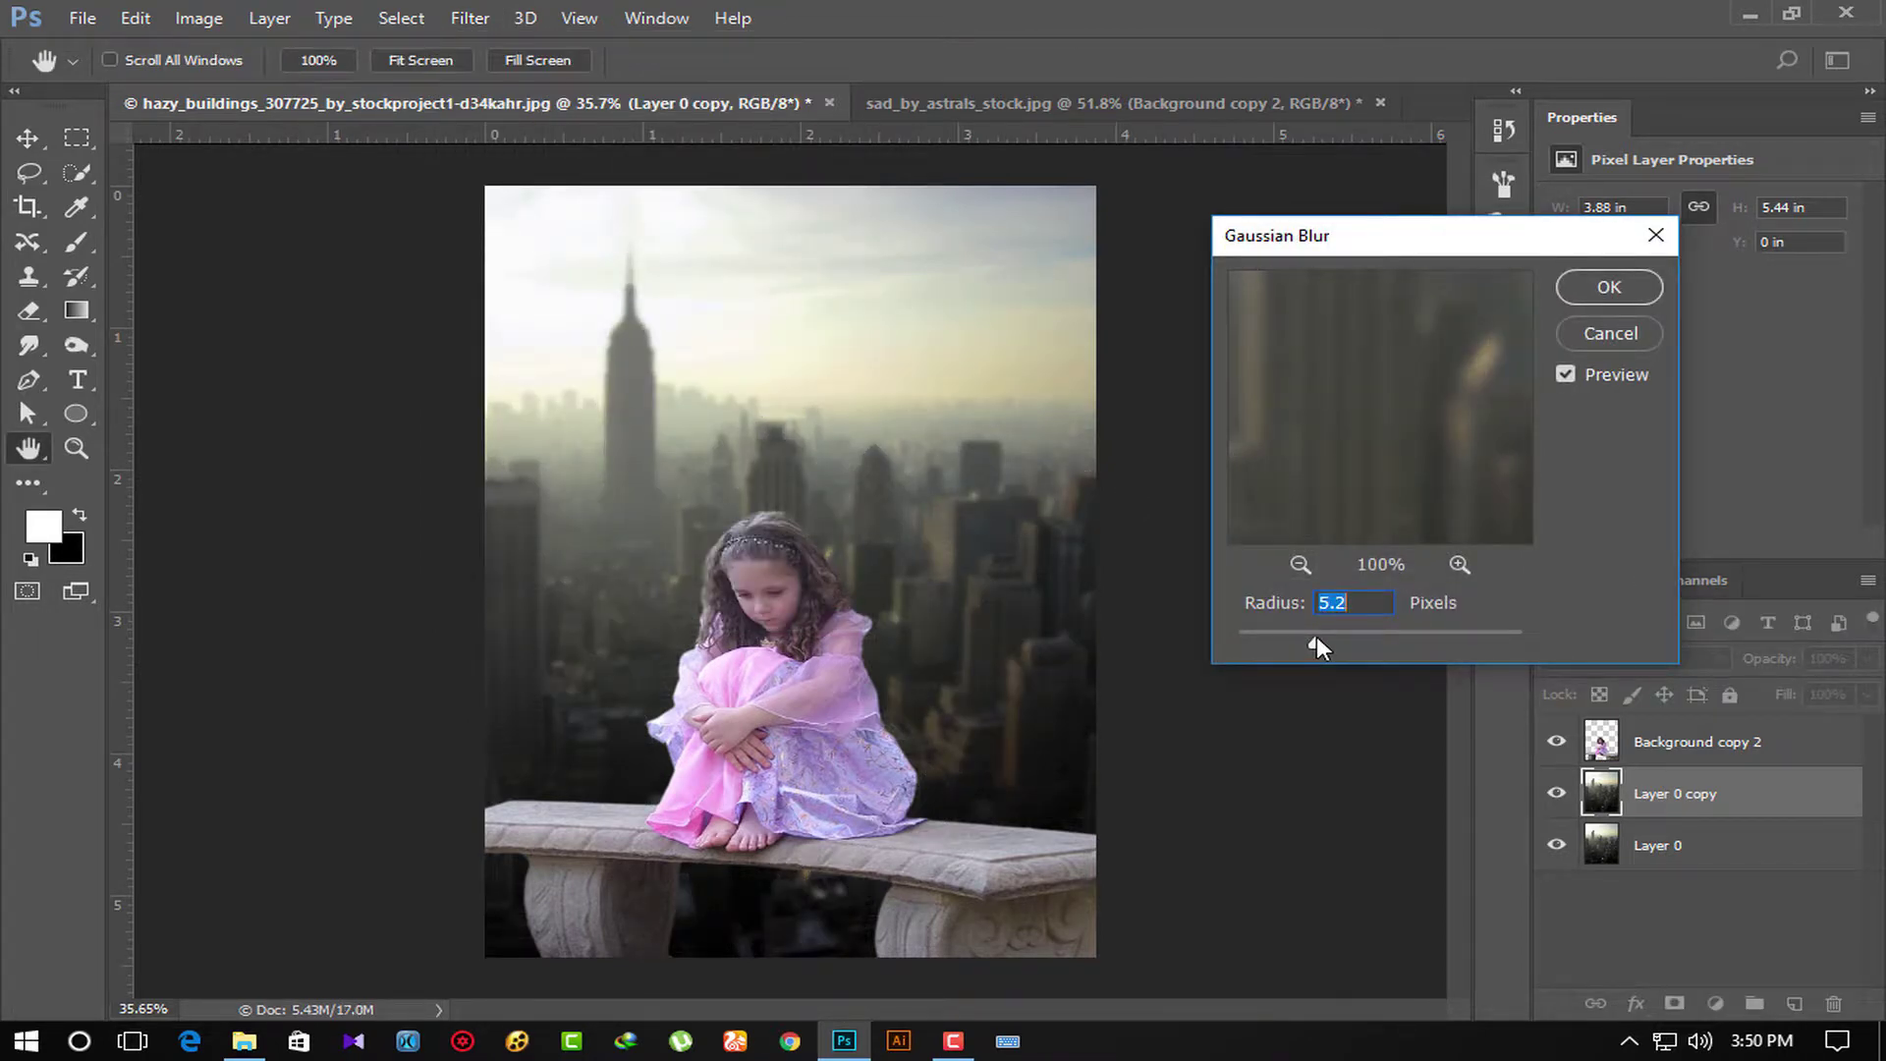
pyautogui.click(1603, 288)
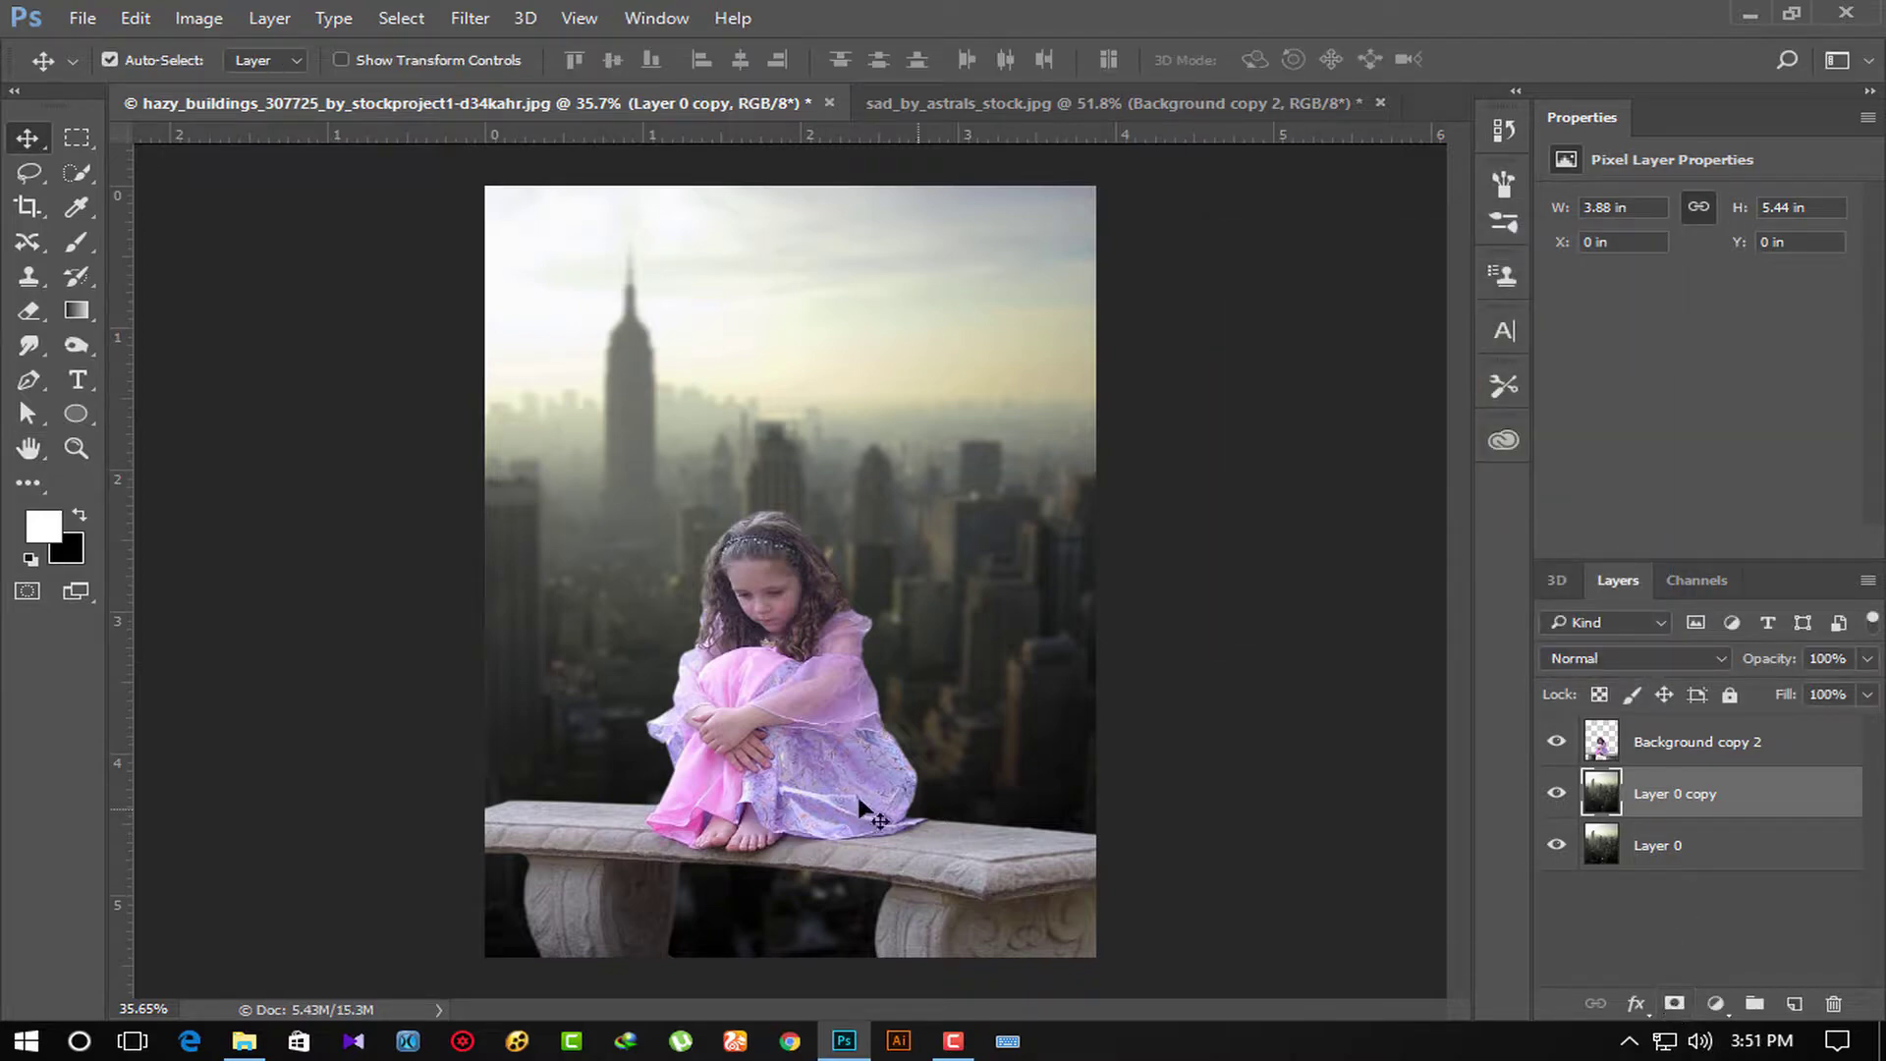
pyautogui.scroll(1, 815, 801)
# Duplicate the girl layer as Background copy 3 and fill her outline with black.
pyautogui.click(1715, 743)
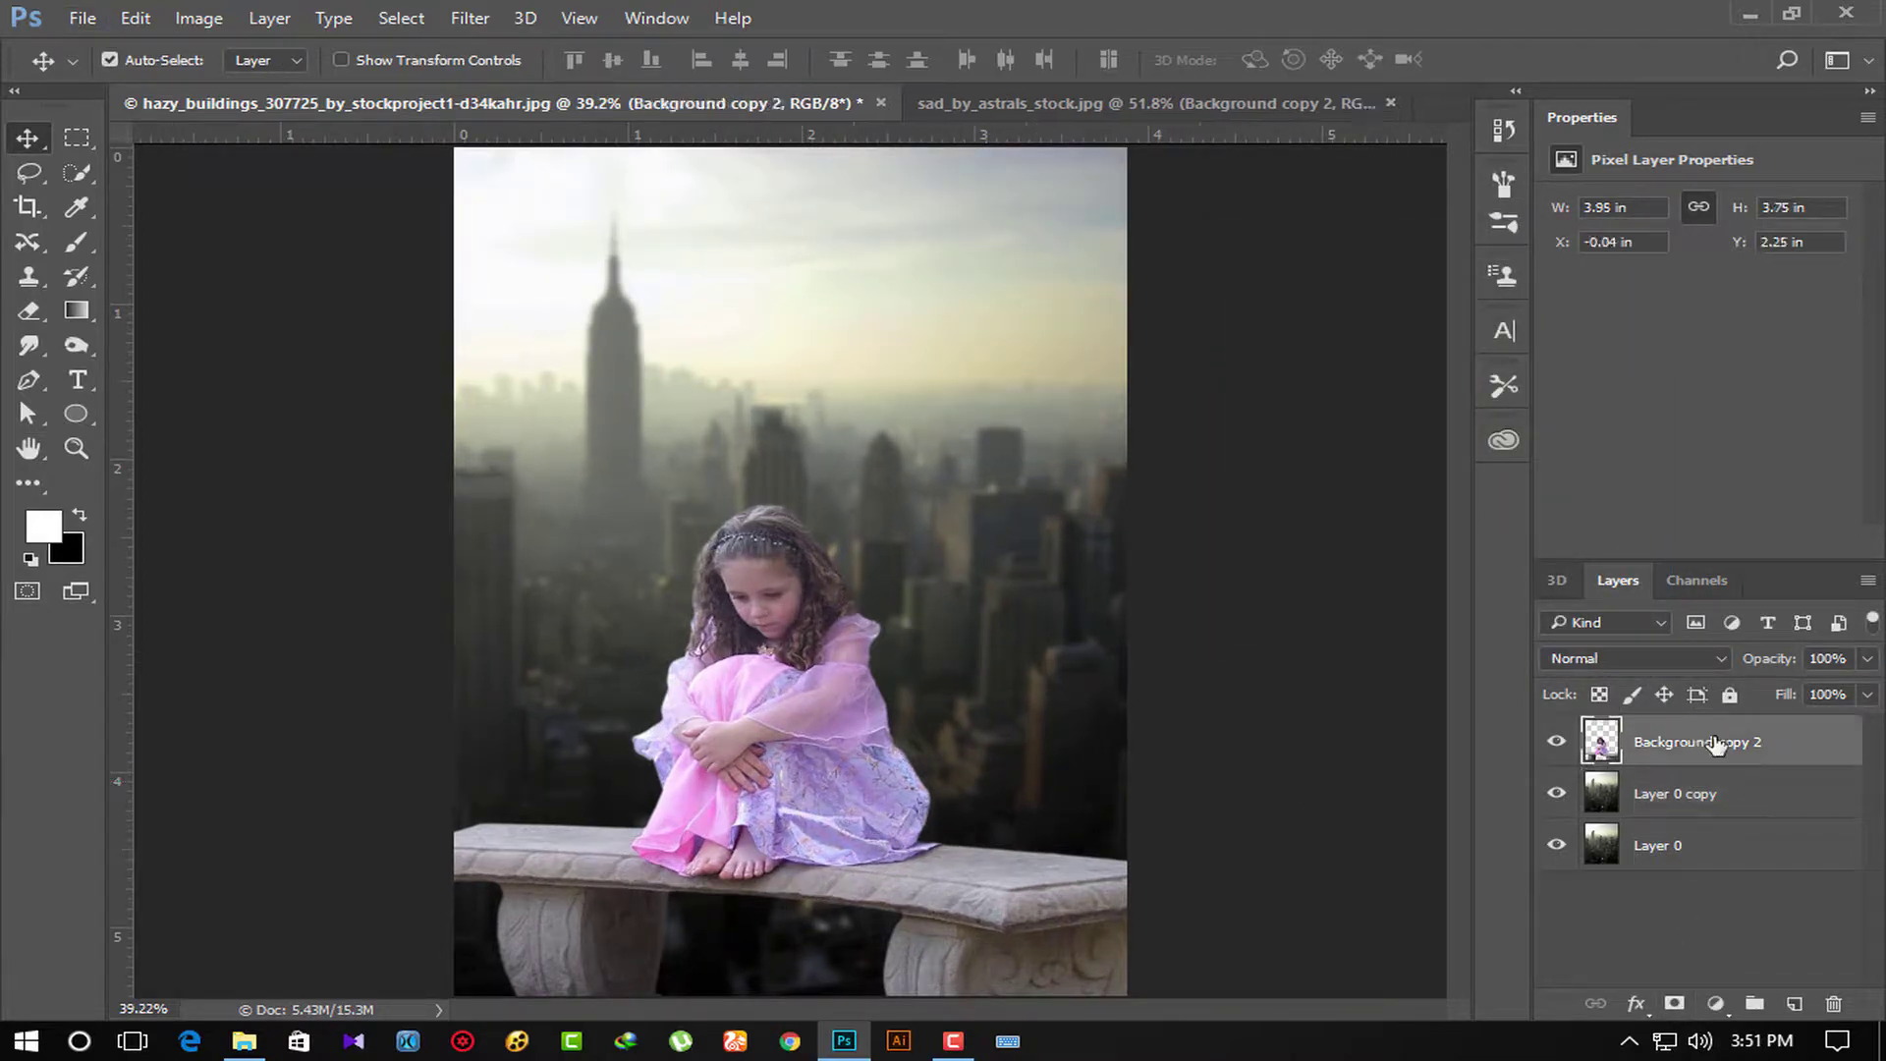
pyautogui.moveTo(1714, 744); pyautogui.dragTo(1794, 1003)
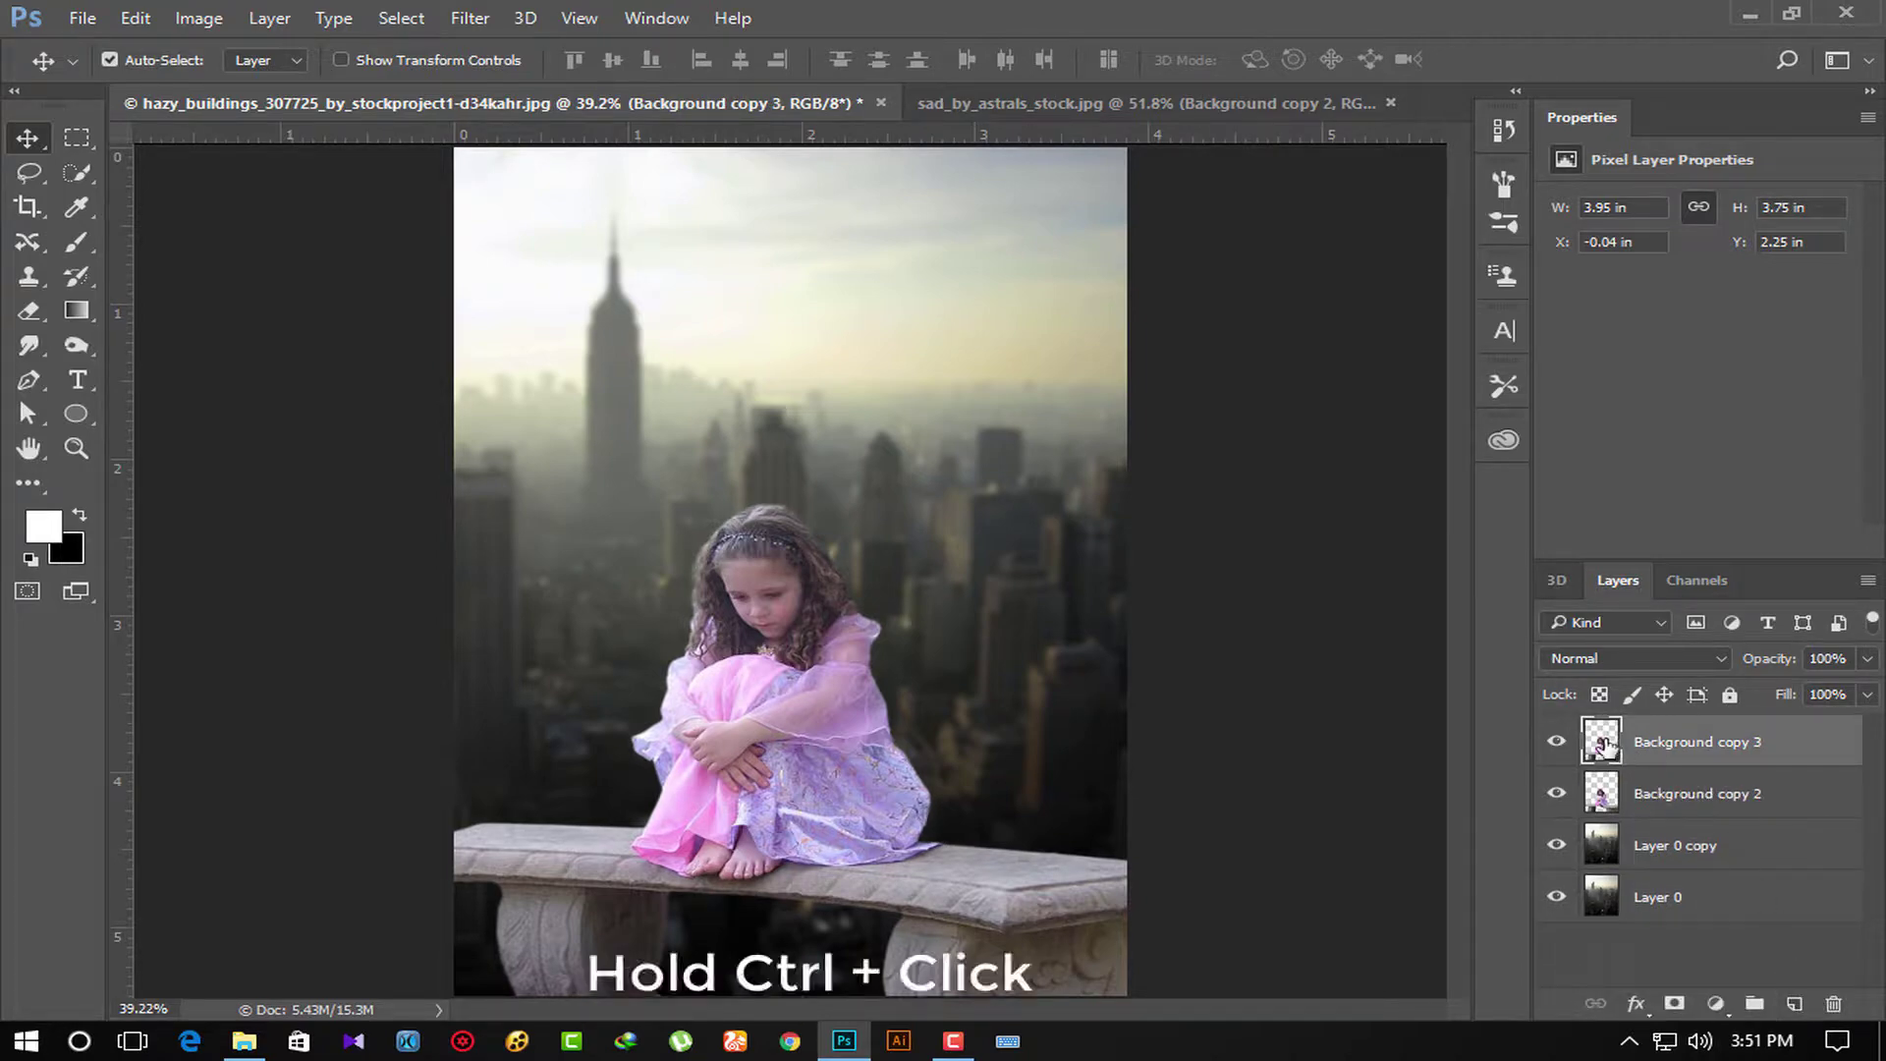
pyautogui.keyDown('ctrl'); pyautogui.click(1603, 744); pyautogui.keyUp('ctrl')
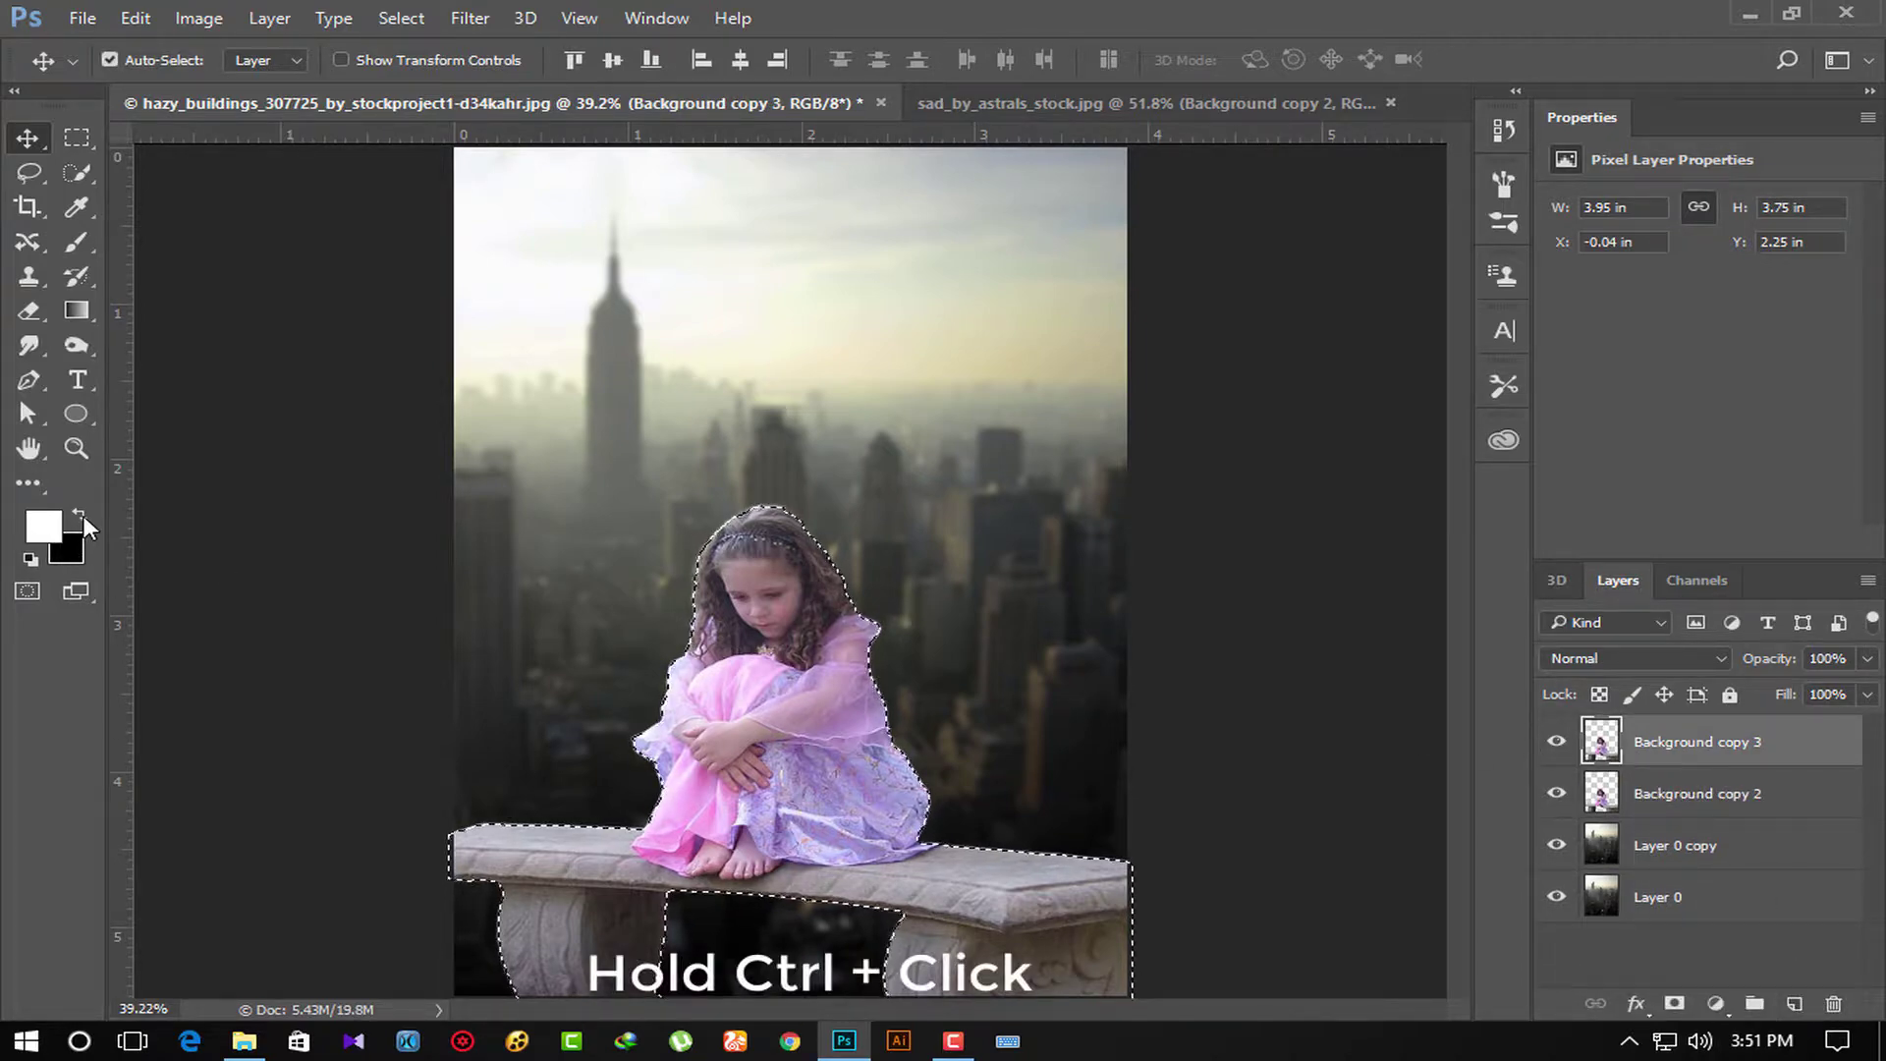
pyautogui.click(81, 516)
pyautogui.hotkey('ctrl', 'BackSpace')
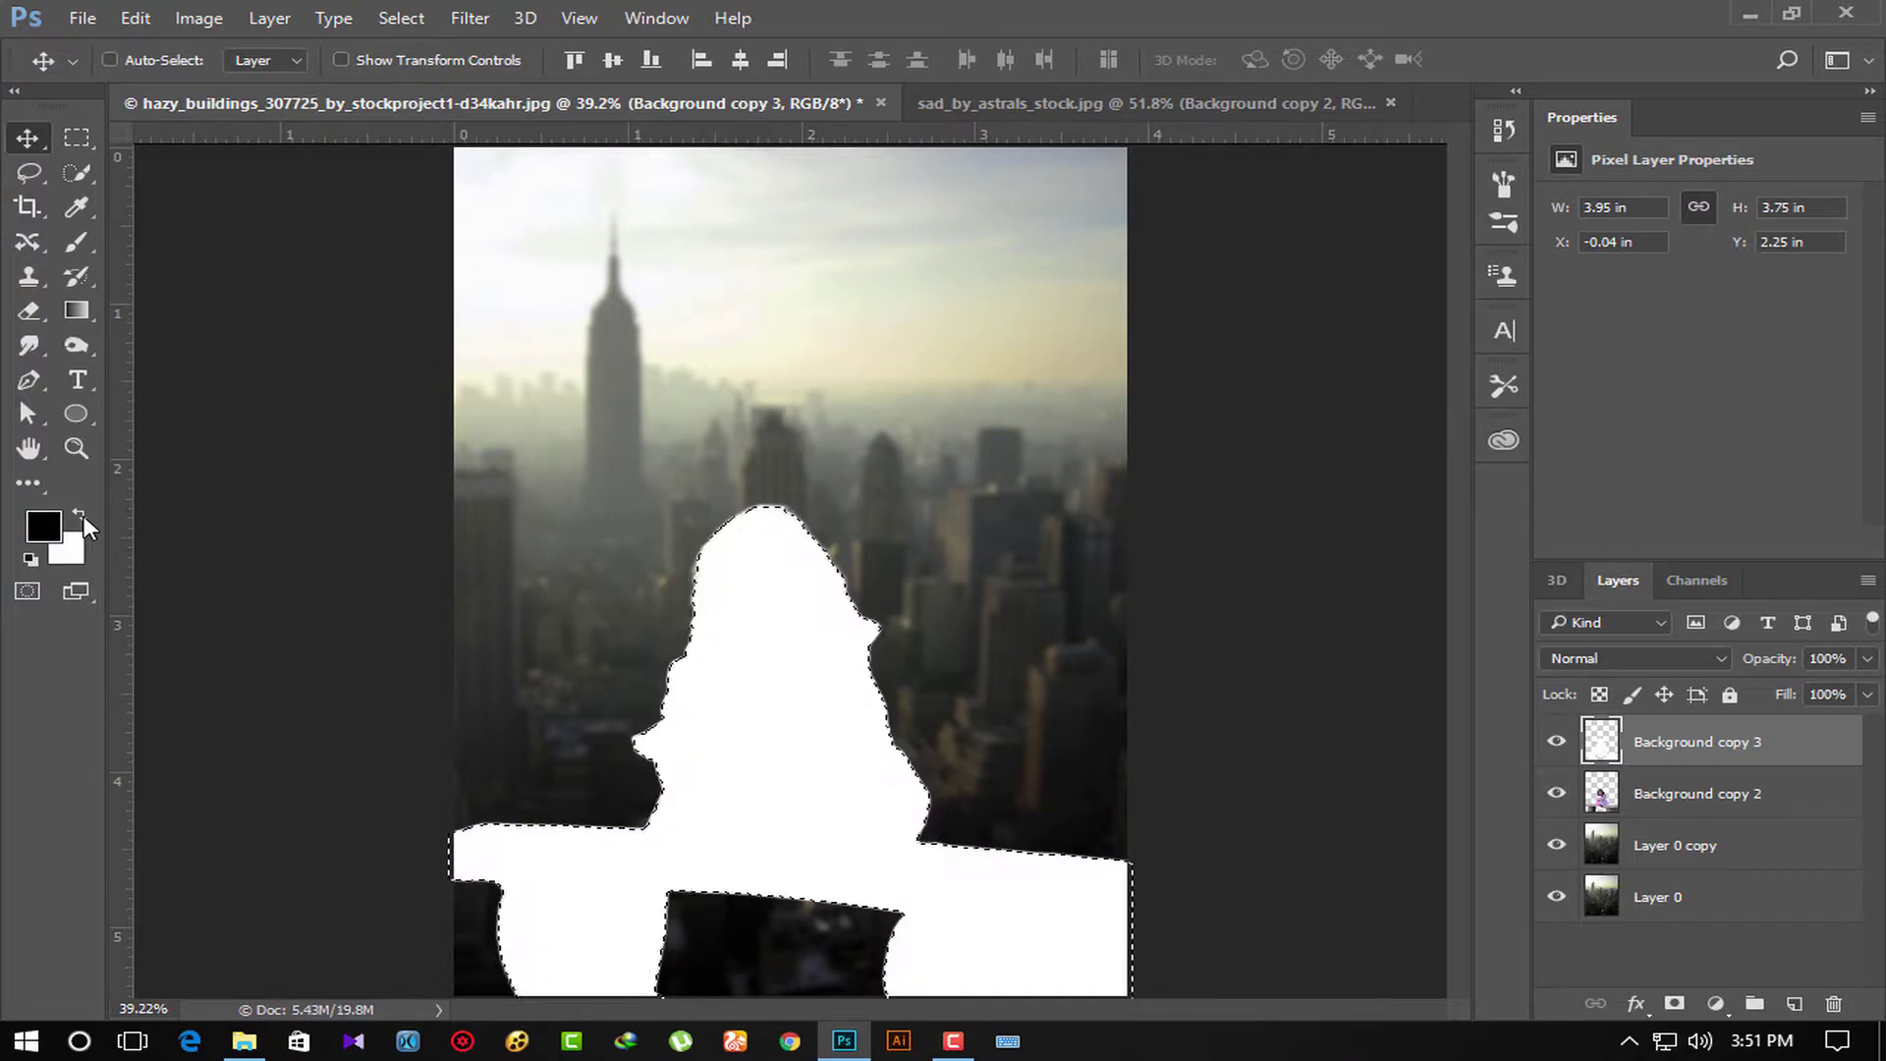
pyautogui.hotkey('ctrl', 'z')
pyautogui.hotkey('alt', 'Delete')
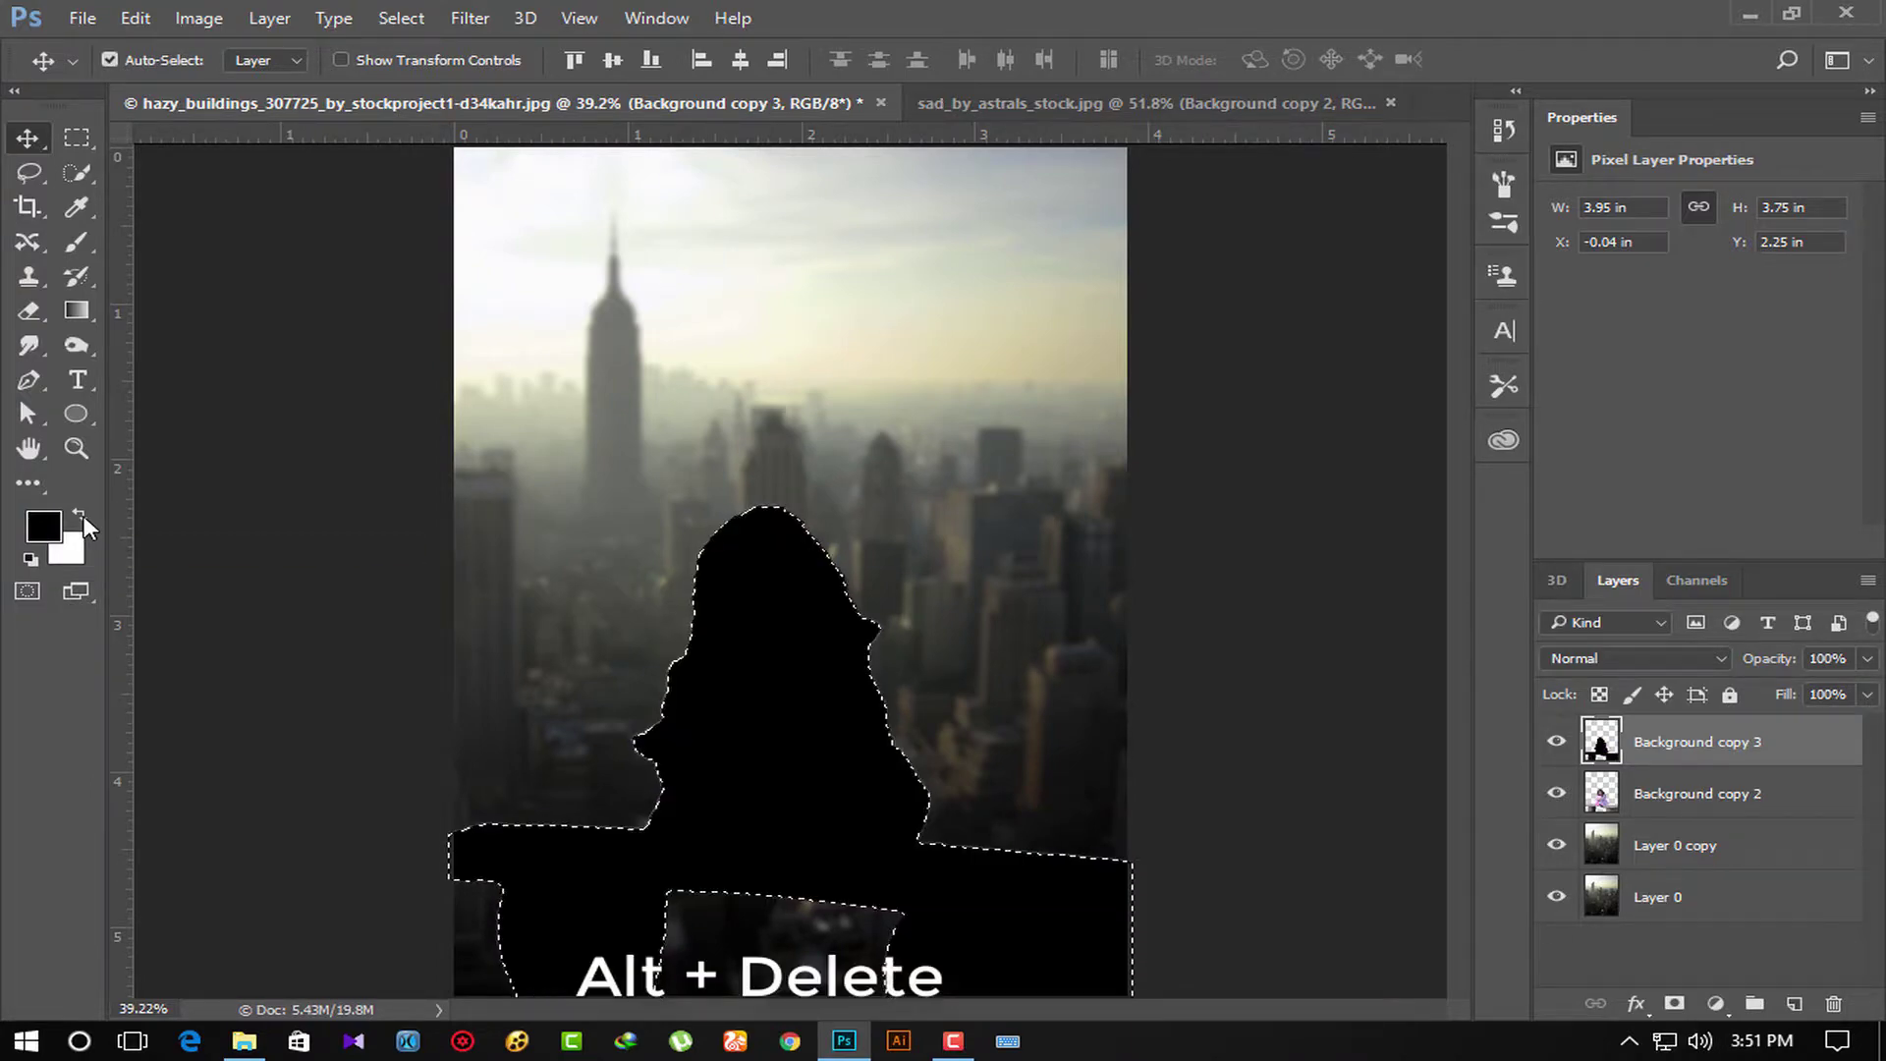
pyautogui.moveTo(496, 742); pyautogui.dragTo(486, 722)
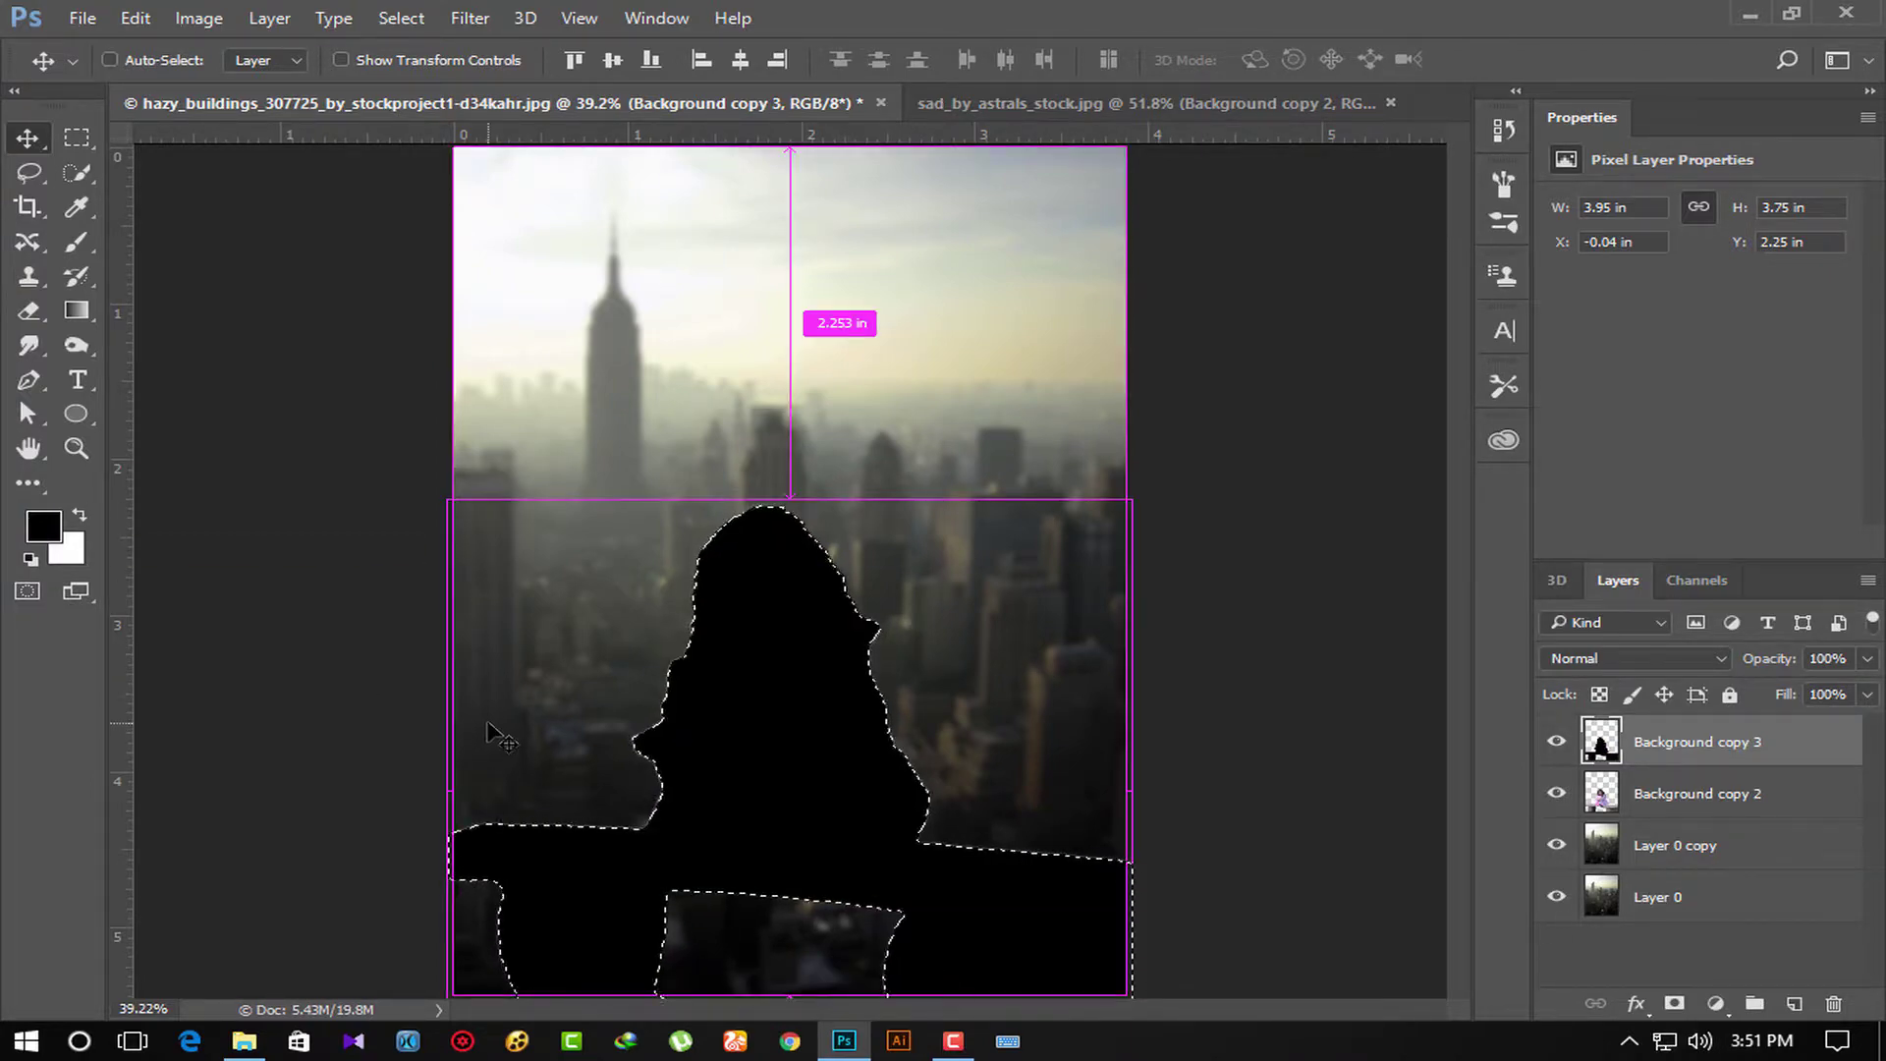
pyautogui.hotkey('ctrl', 'd')
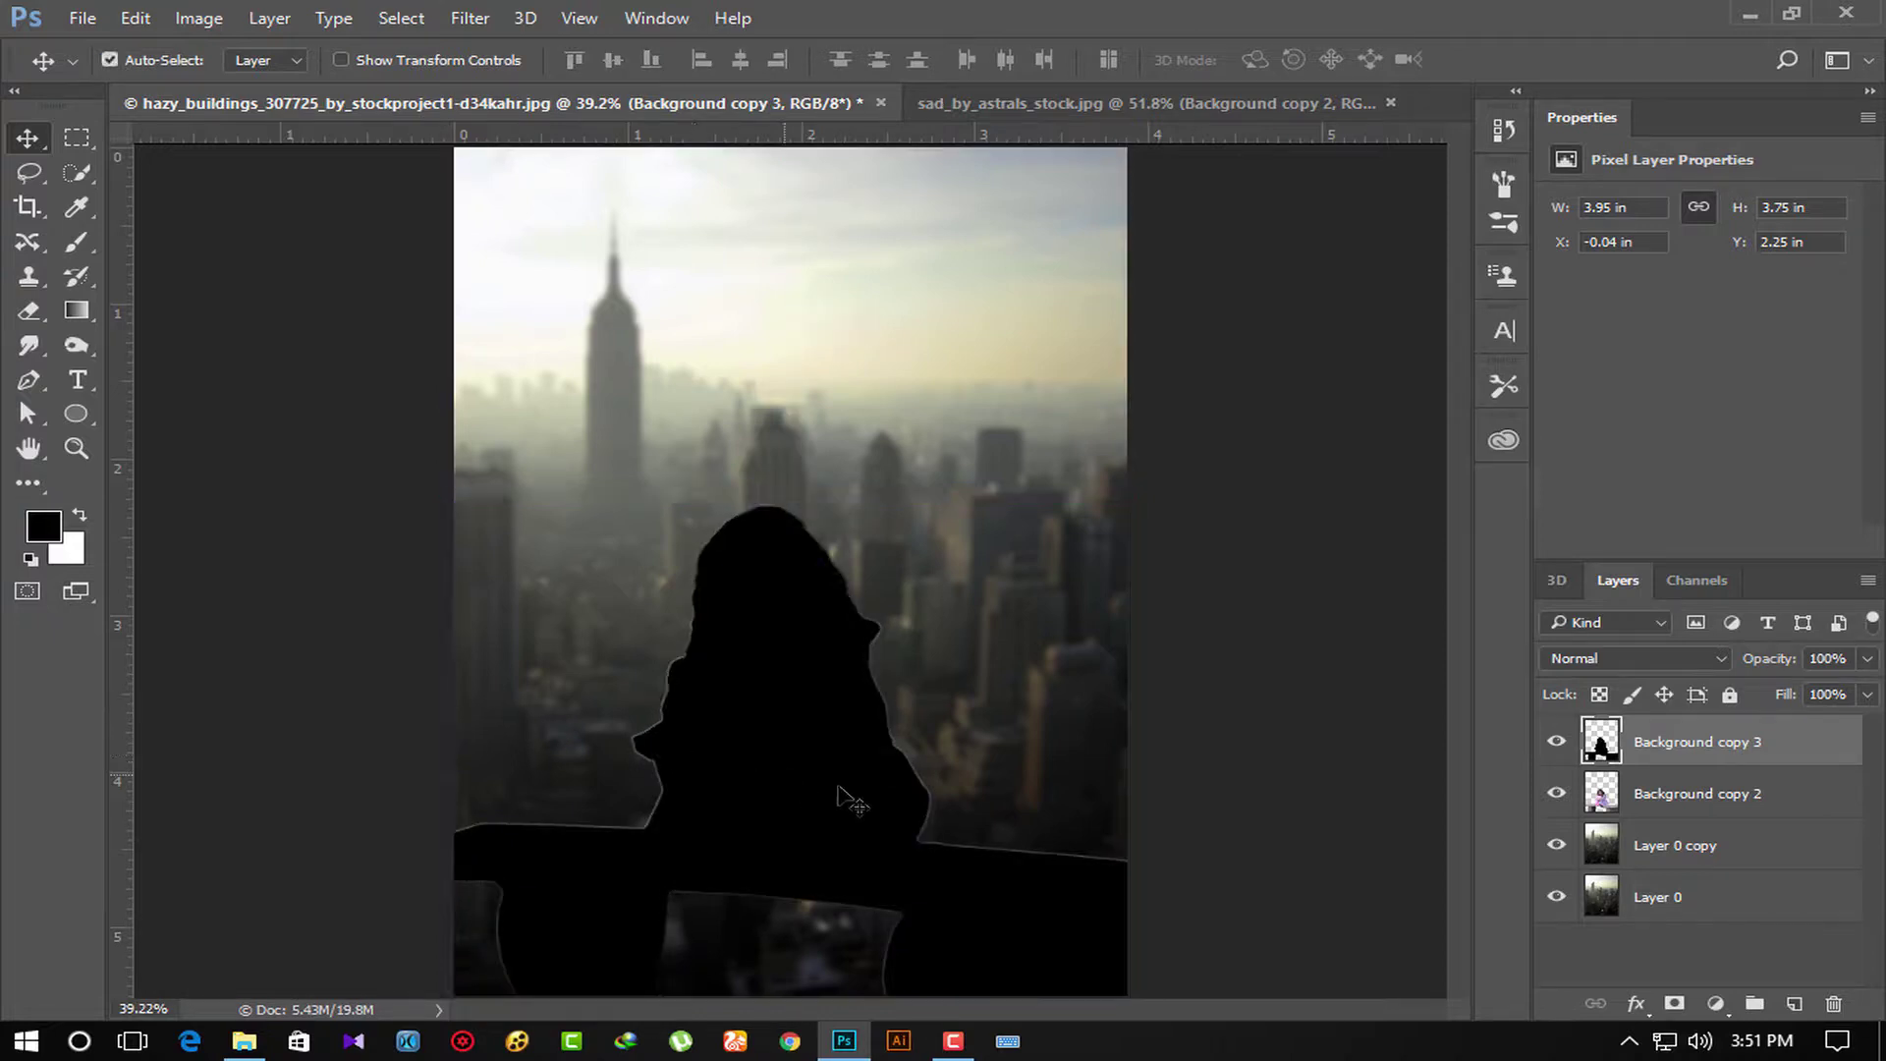
# Lower the black silhouette layer's opacity to 60%.
pyautogui.scroll(3, 875, 787)
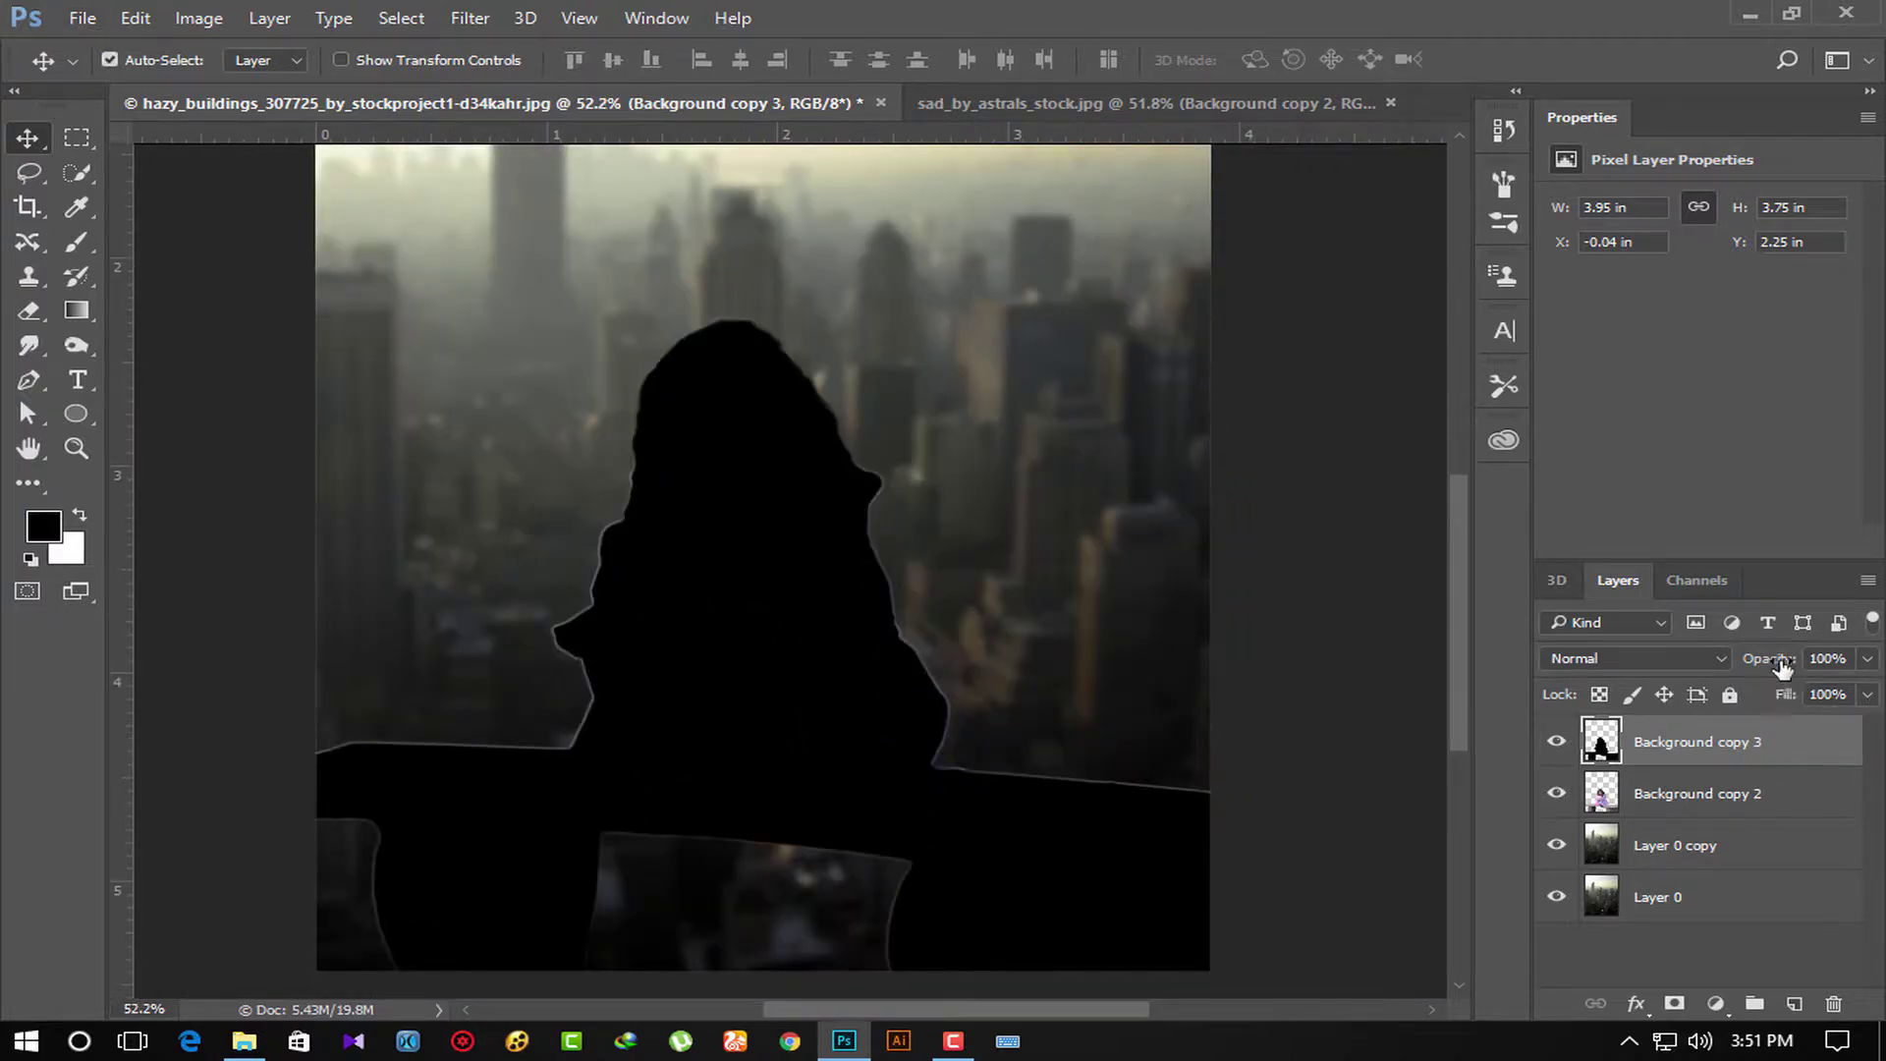
pyautogui.moveTo(1775, 658); pyautogui.dragTo(1719, 665)
pyautogui.scroll(-2, 1027, 801)
pyautogui.scroll(-2, 1130, 825)
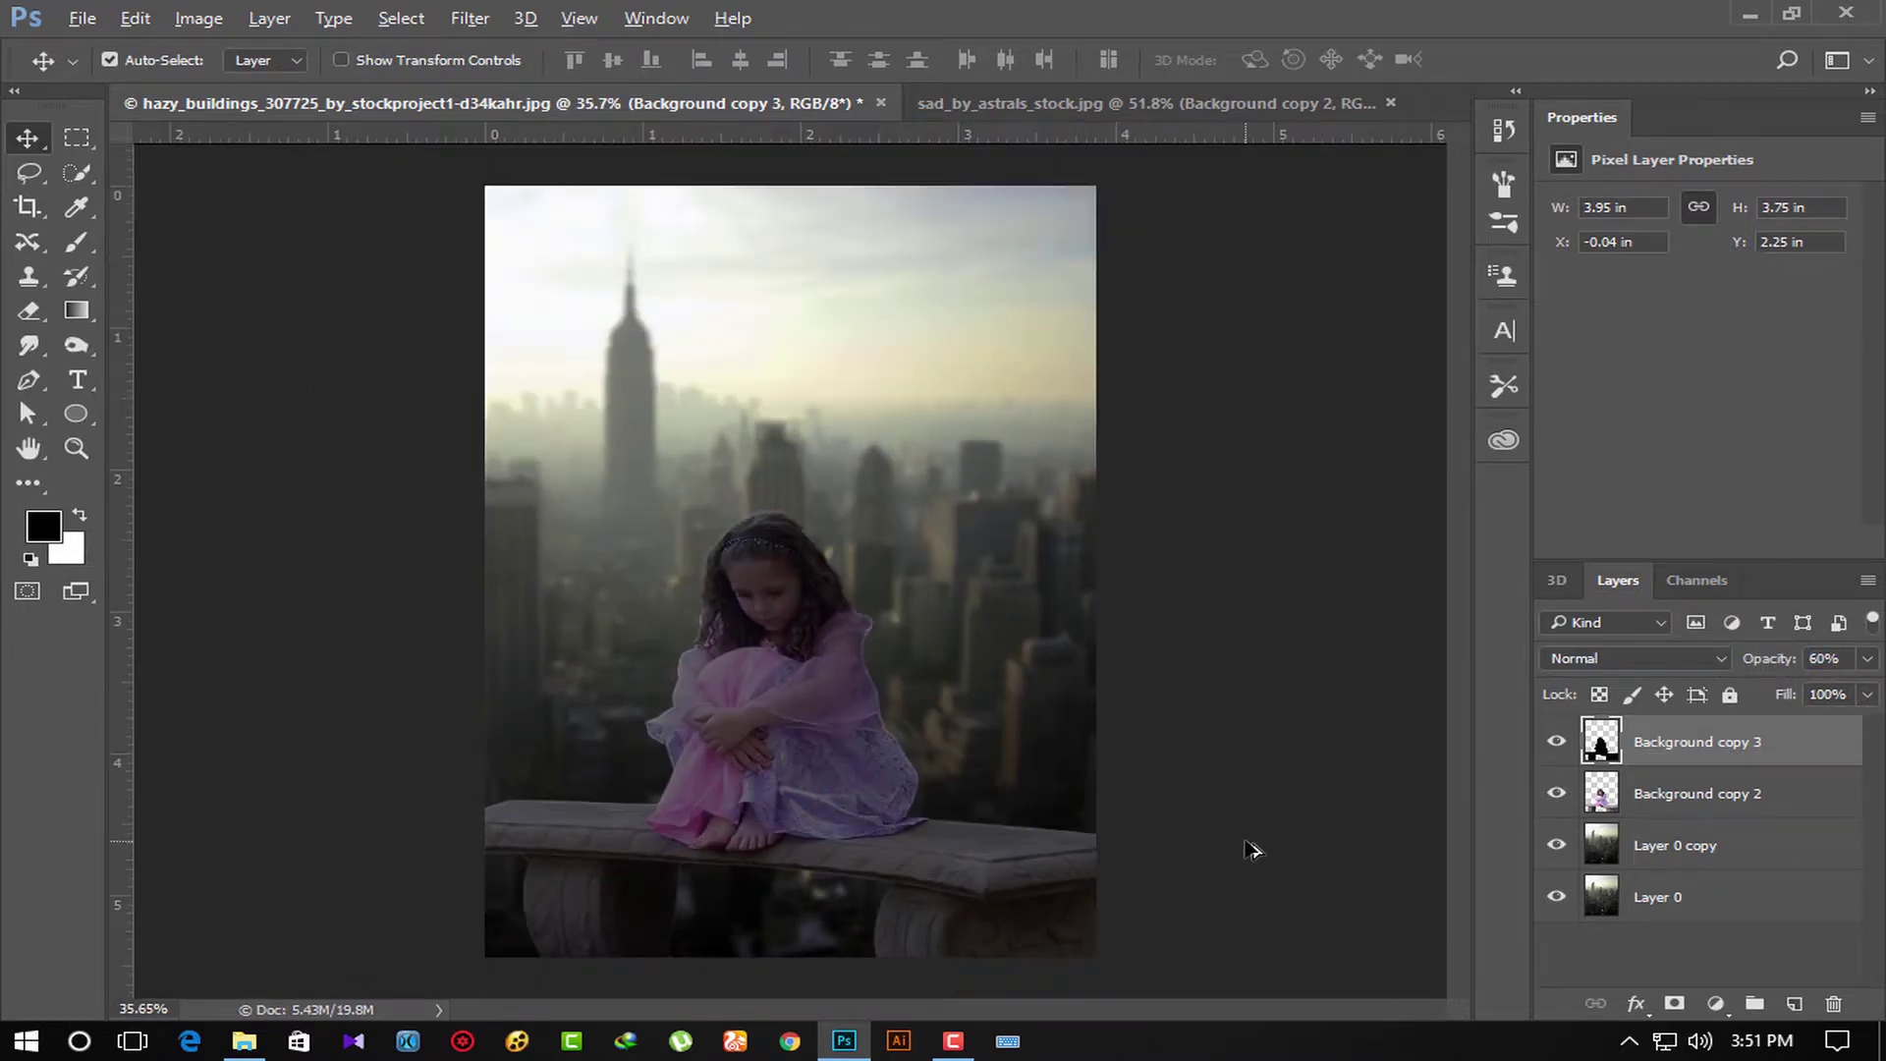
pyautogui.scroll(1, 1231, 847)
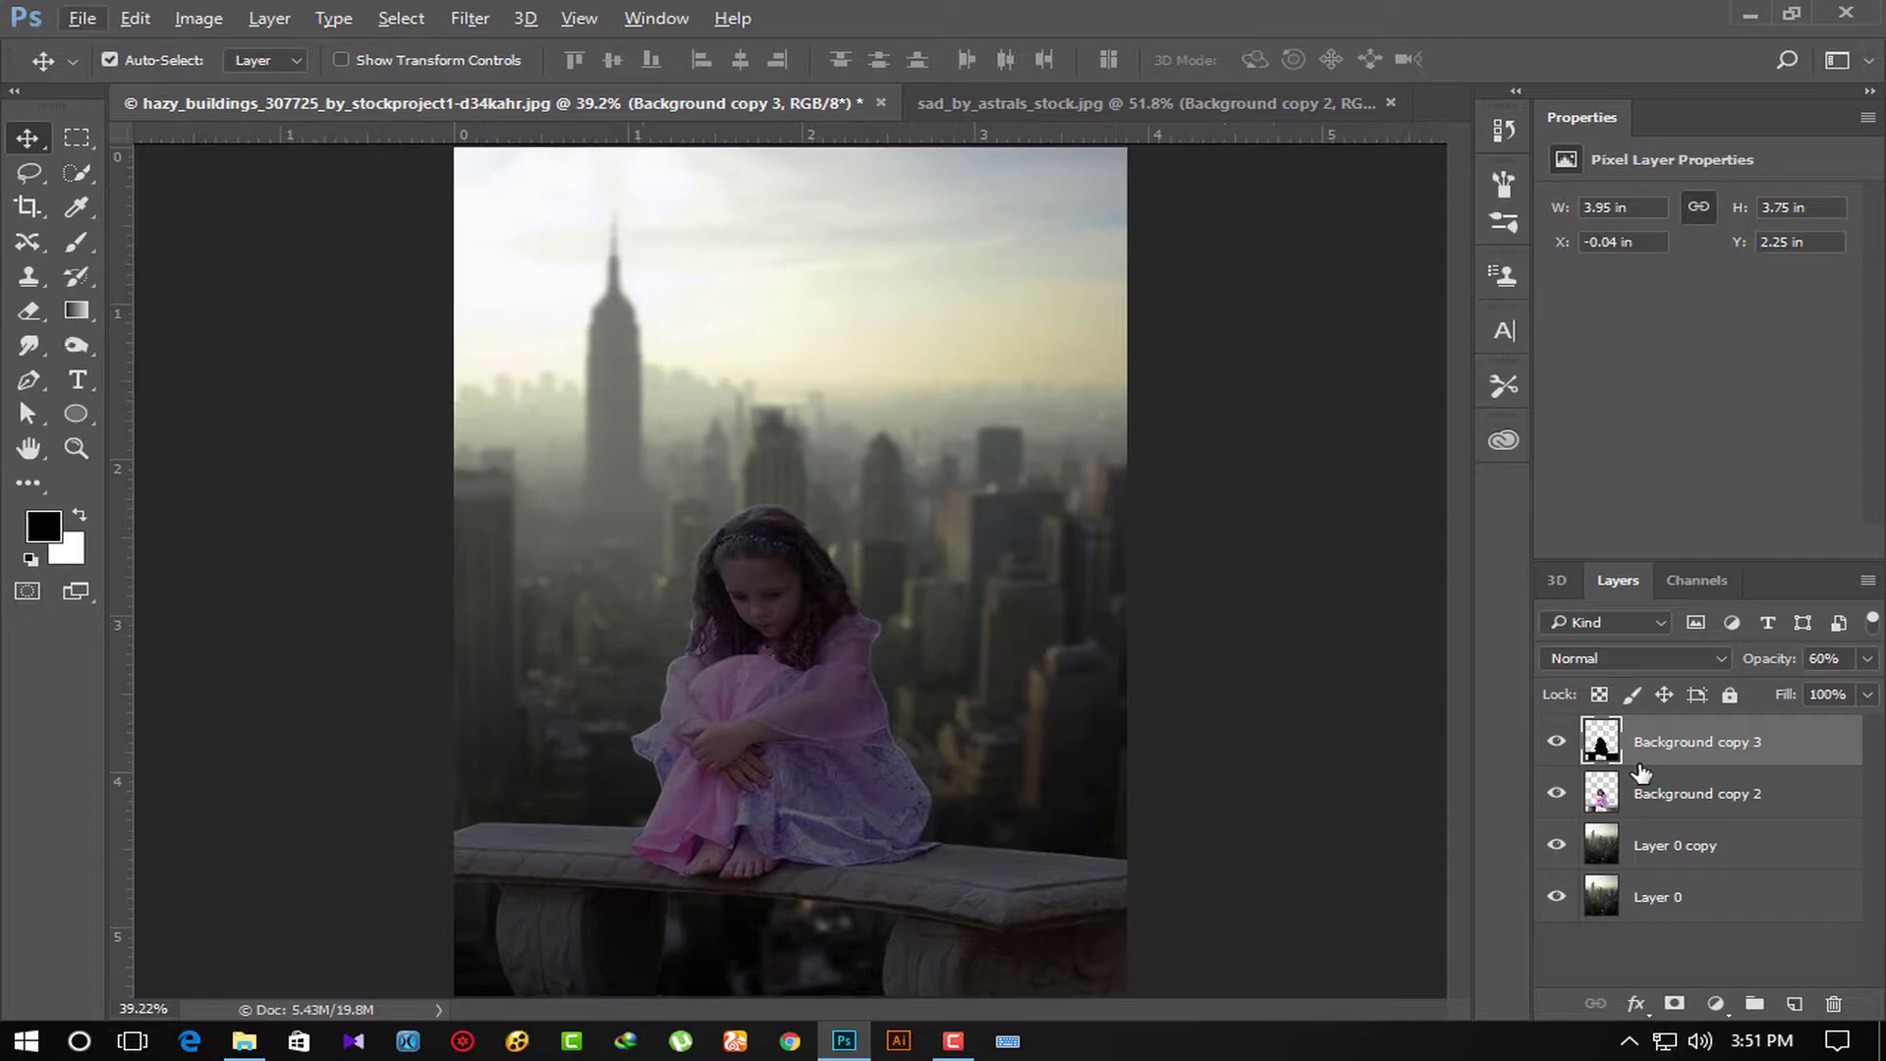
# Add a layer mask to Background copy 3 and choose a radial Neutral Density gradient.
pyautogui.click(1674, 1004)
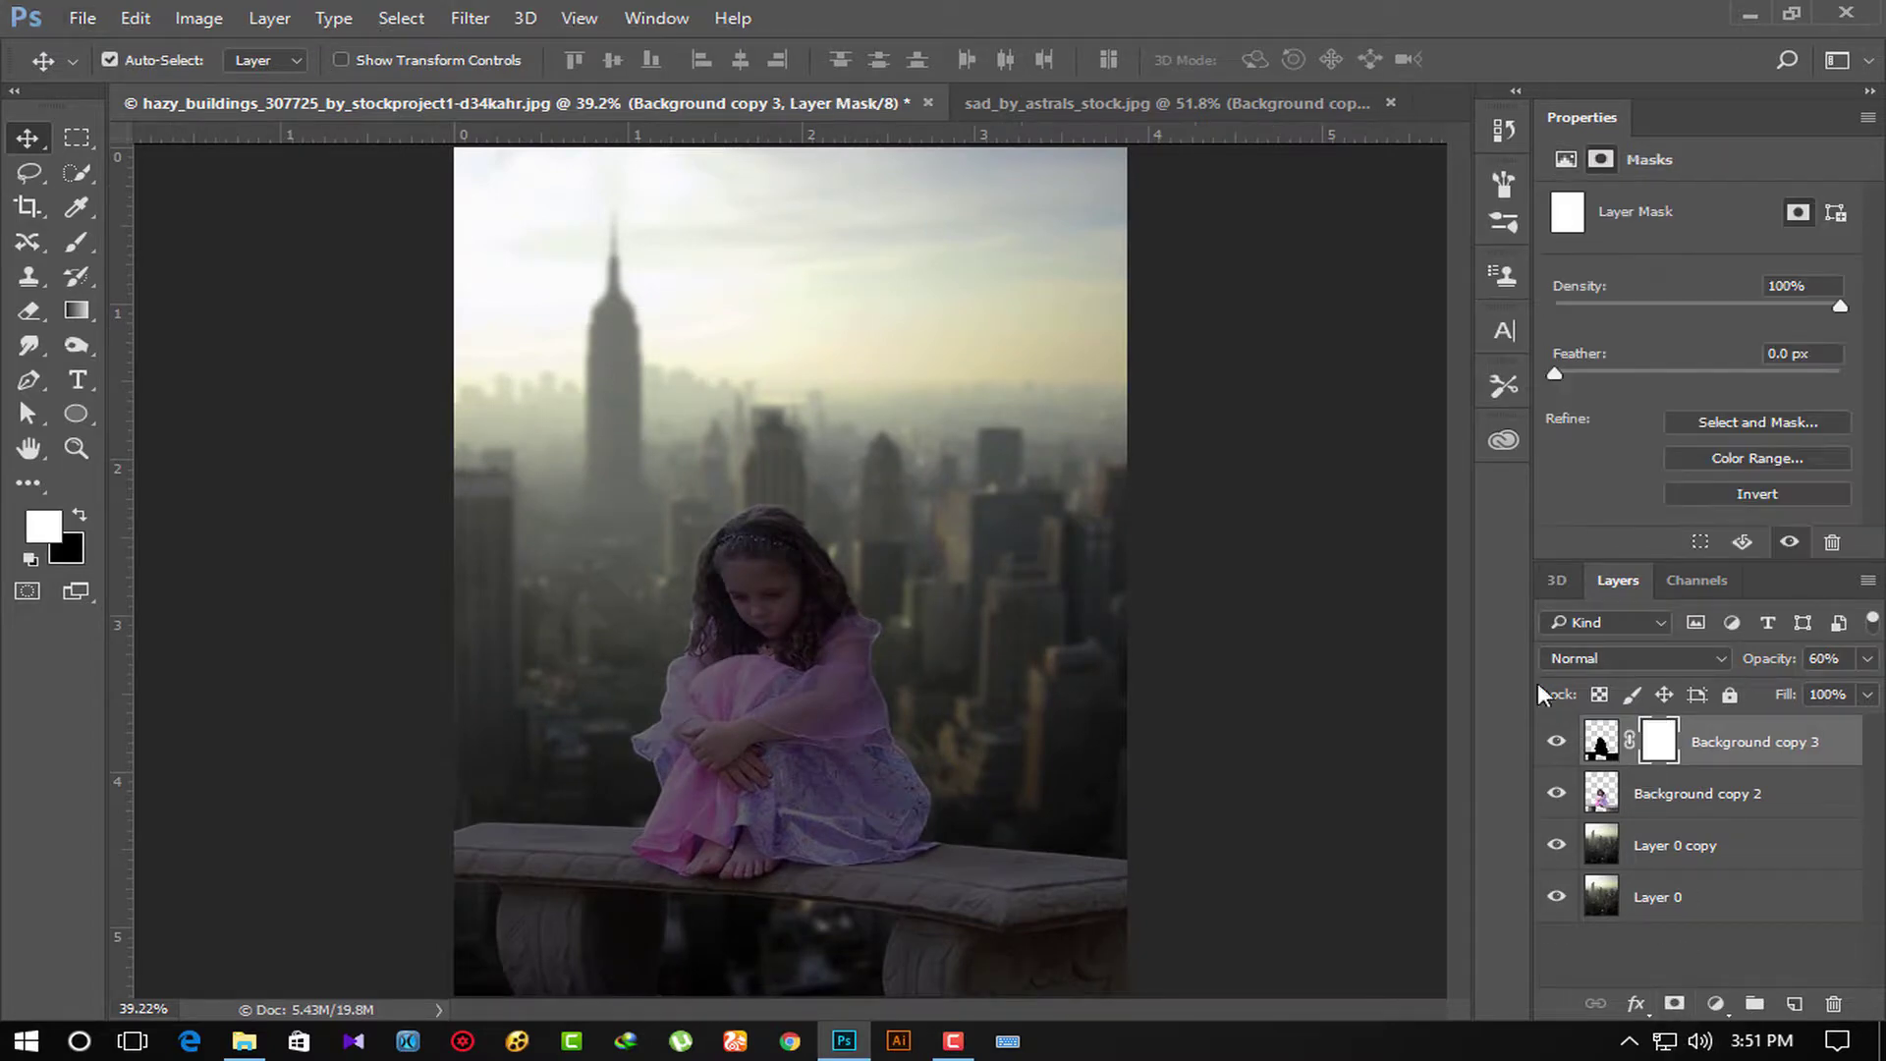
pyautogui.click(77, 311)
pyautogui.click(197, 309)
pyautogui.click(151, 65)
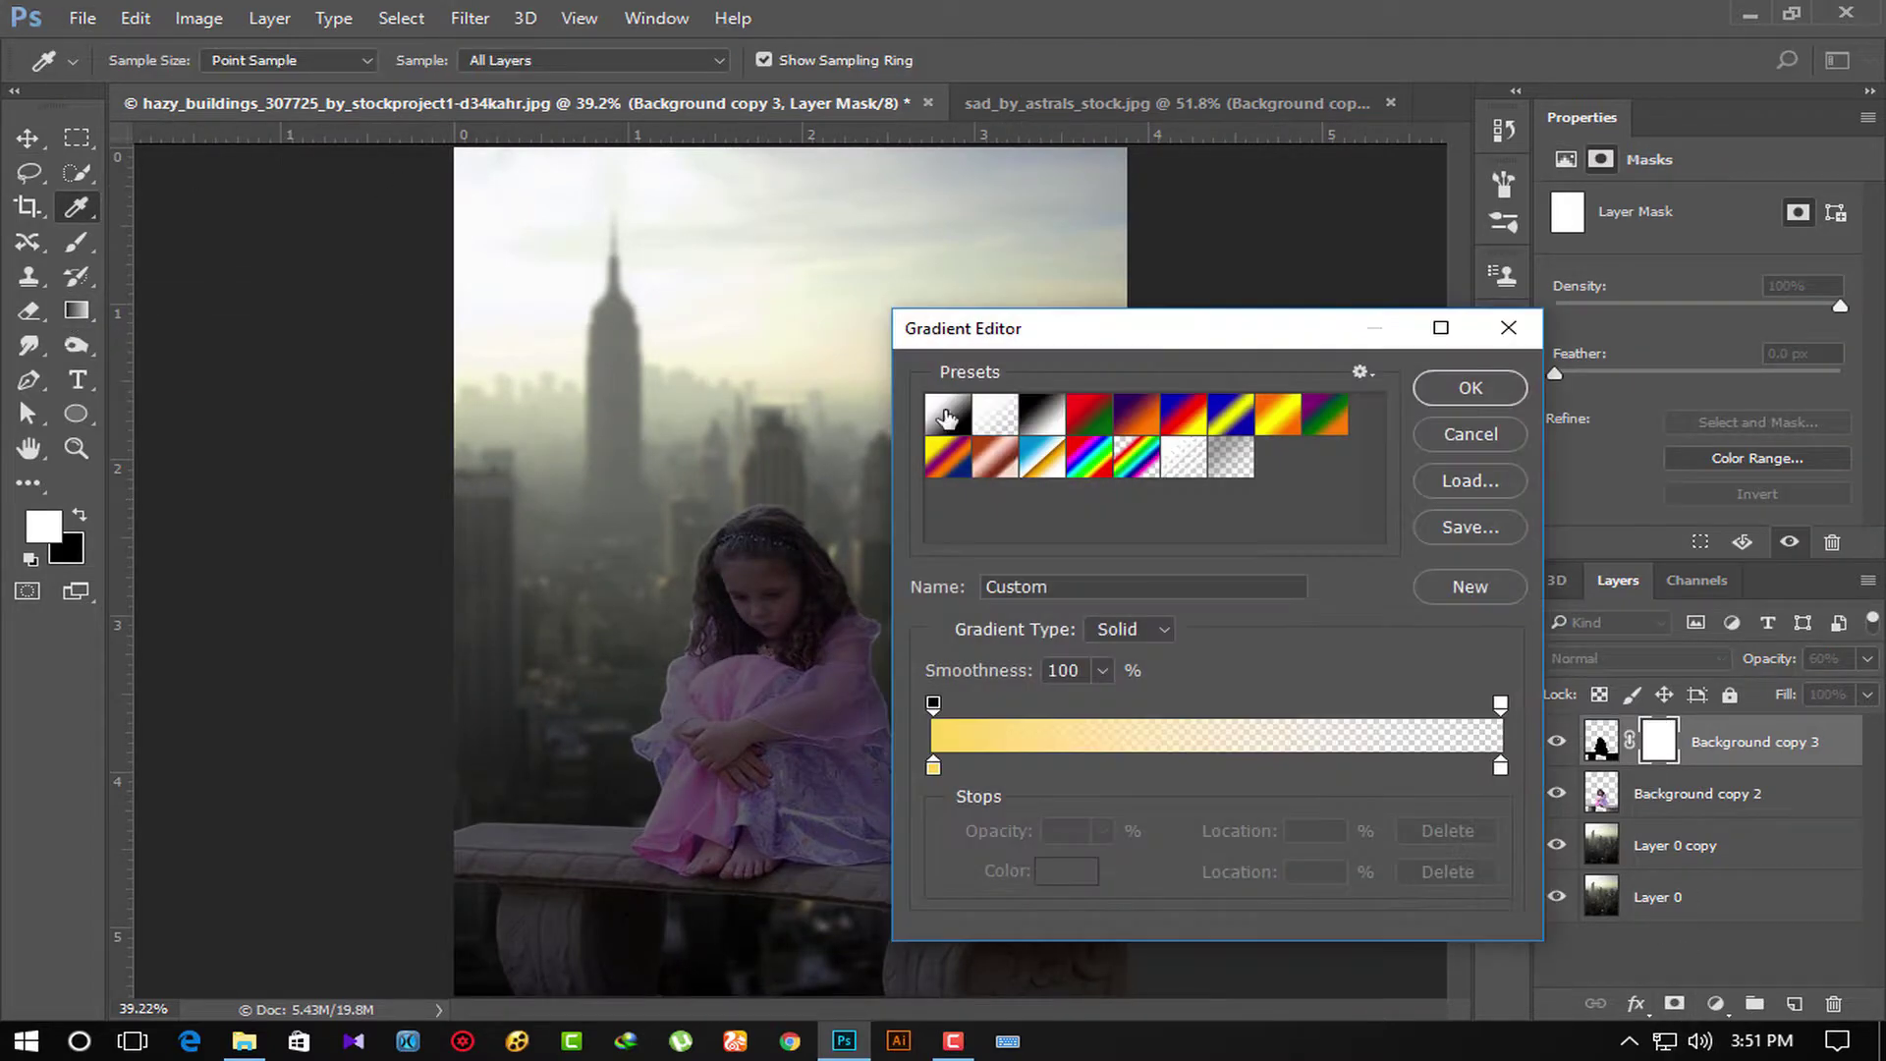
pyautogui.click(1232, 458)
pyautogui.click(1470, 389)
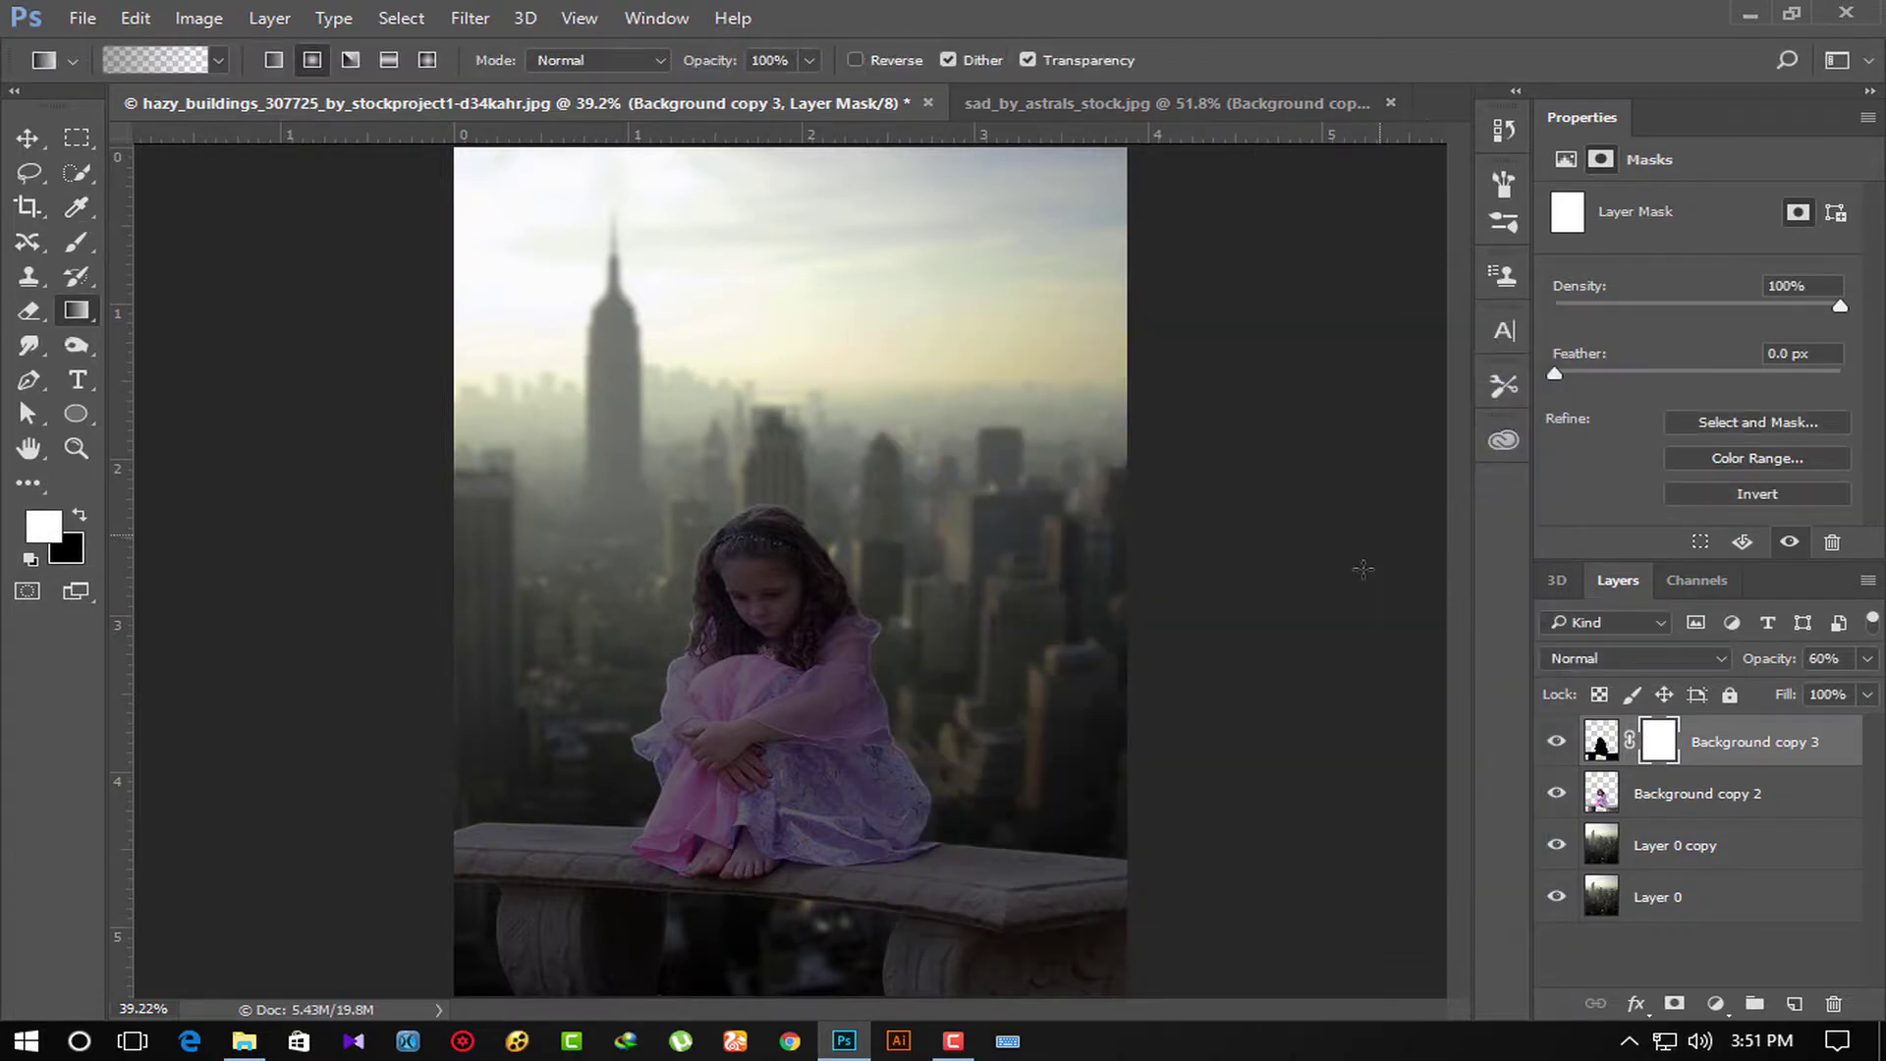
# Drag radial gradients on the mask over the girl, brightening her while edges stay dark.
pyautogui.moveTo(766, 487); pyautogui.dragTo(766, 638)
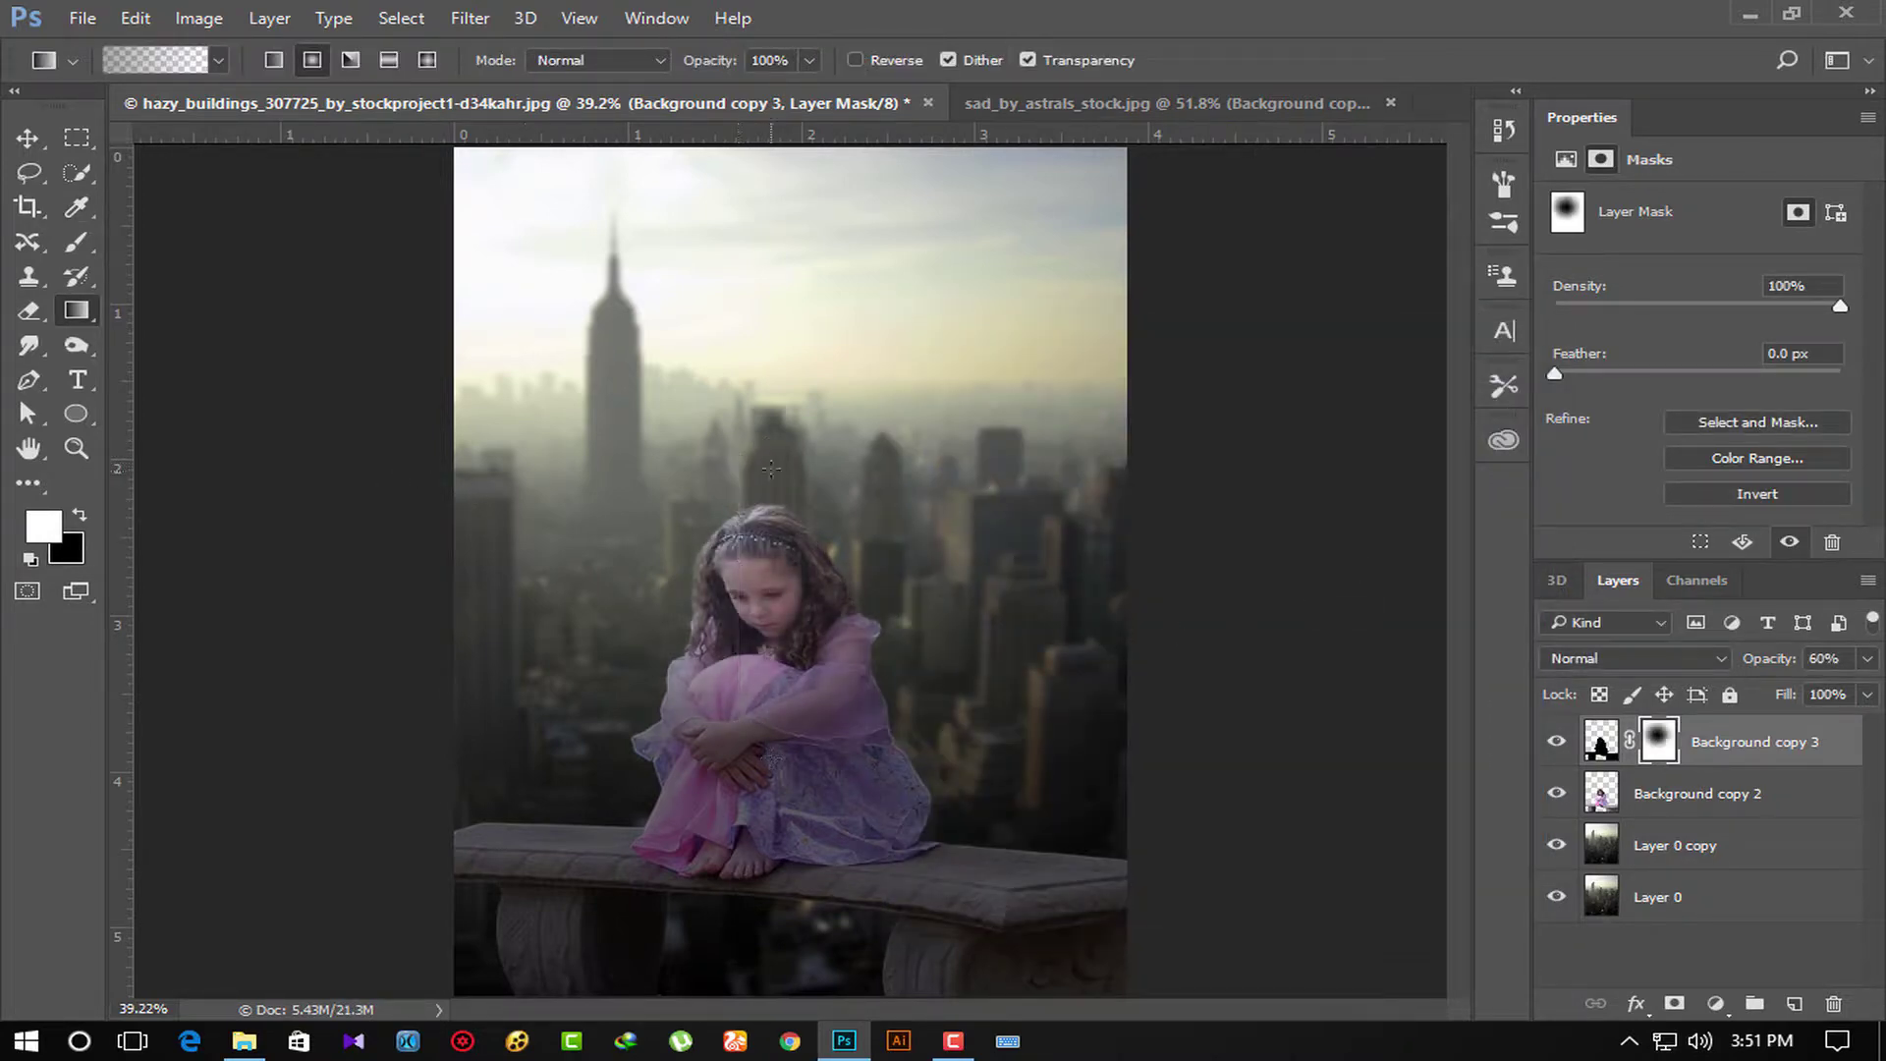
pyautogui.moveTo(771, 843); pyautogui.dragTo(771, 490)
pyautogui.moveTo(737, 855); pyautogui.dragTo(736, 528)
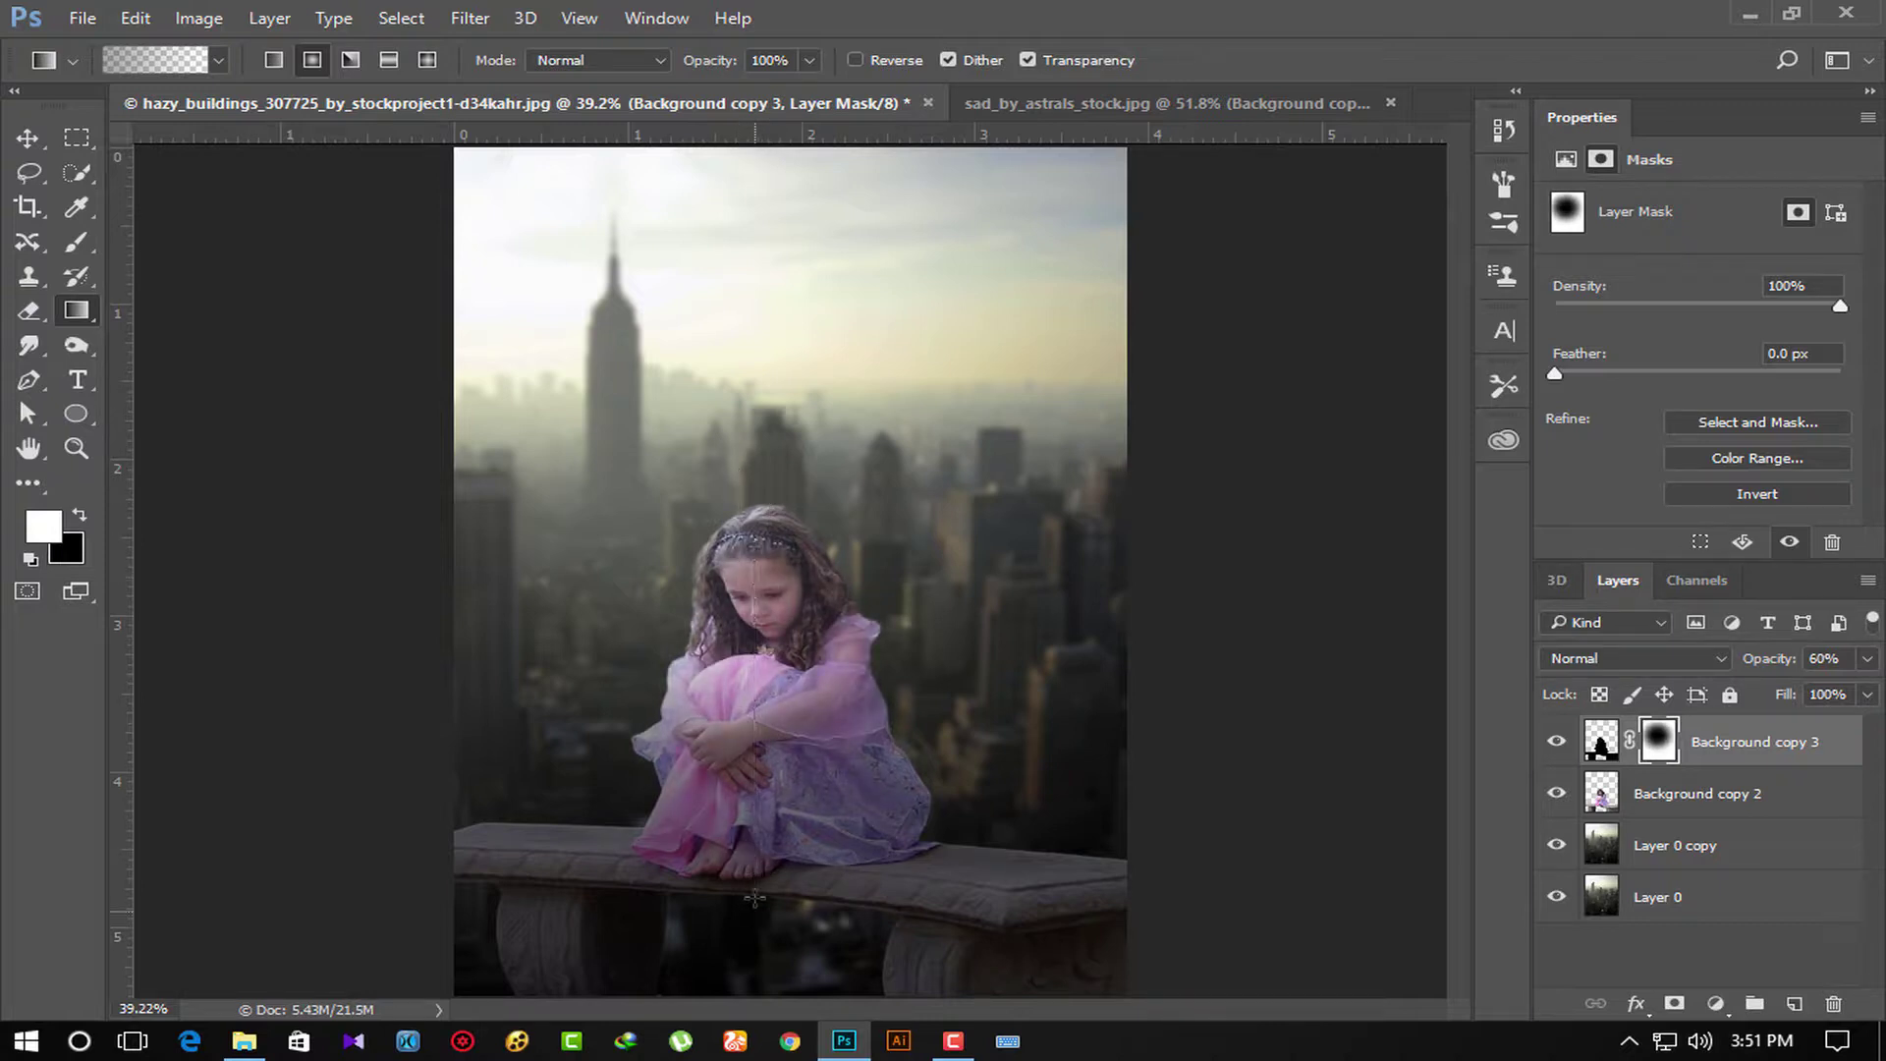
pyautogui.moveTo(753, 805)
pyautogui.mouseDown()
pyautogui.moveTo(753, 563)
pyautogui.moveTo(737, 876)
pyautogui.mouseUp()
pyautogui.moveTo(798, 687); pyautogui.dragTo(797, 886)
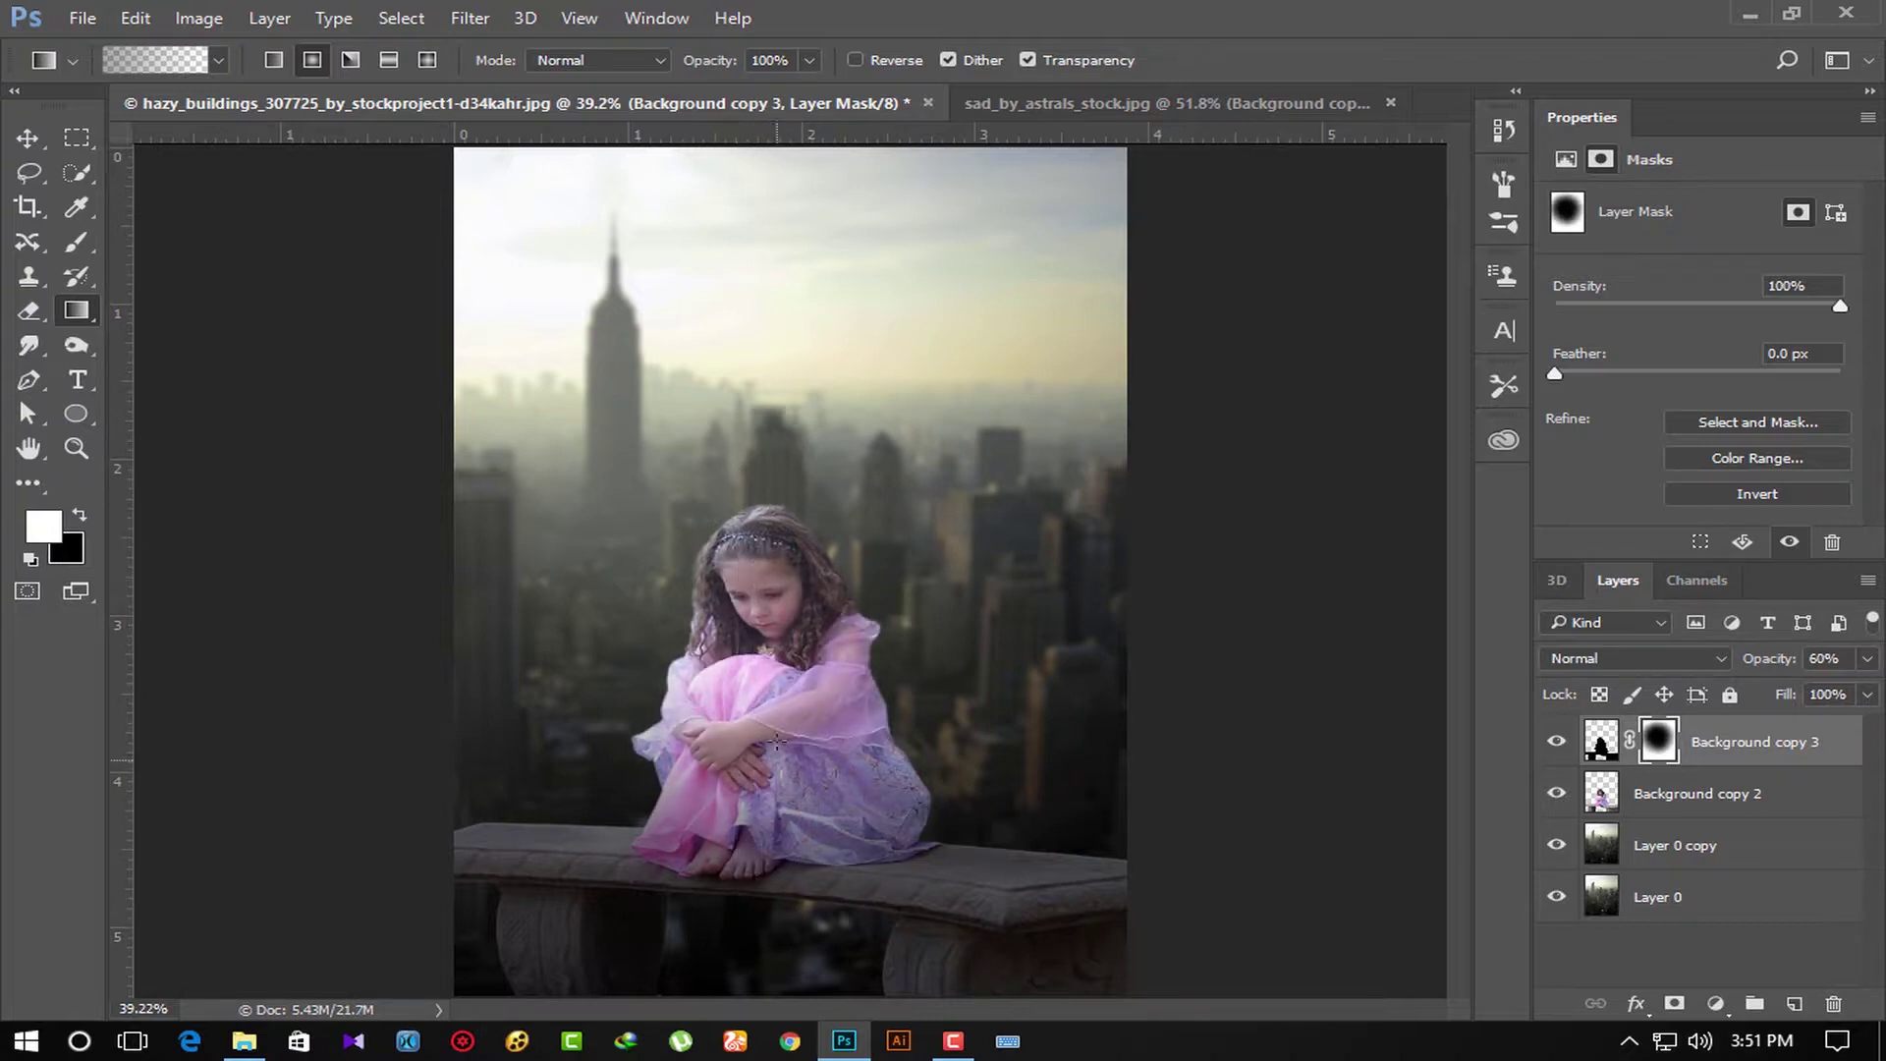
pyautogui.moveTo(752, 729); pyautogui.dragTo(749, 897)
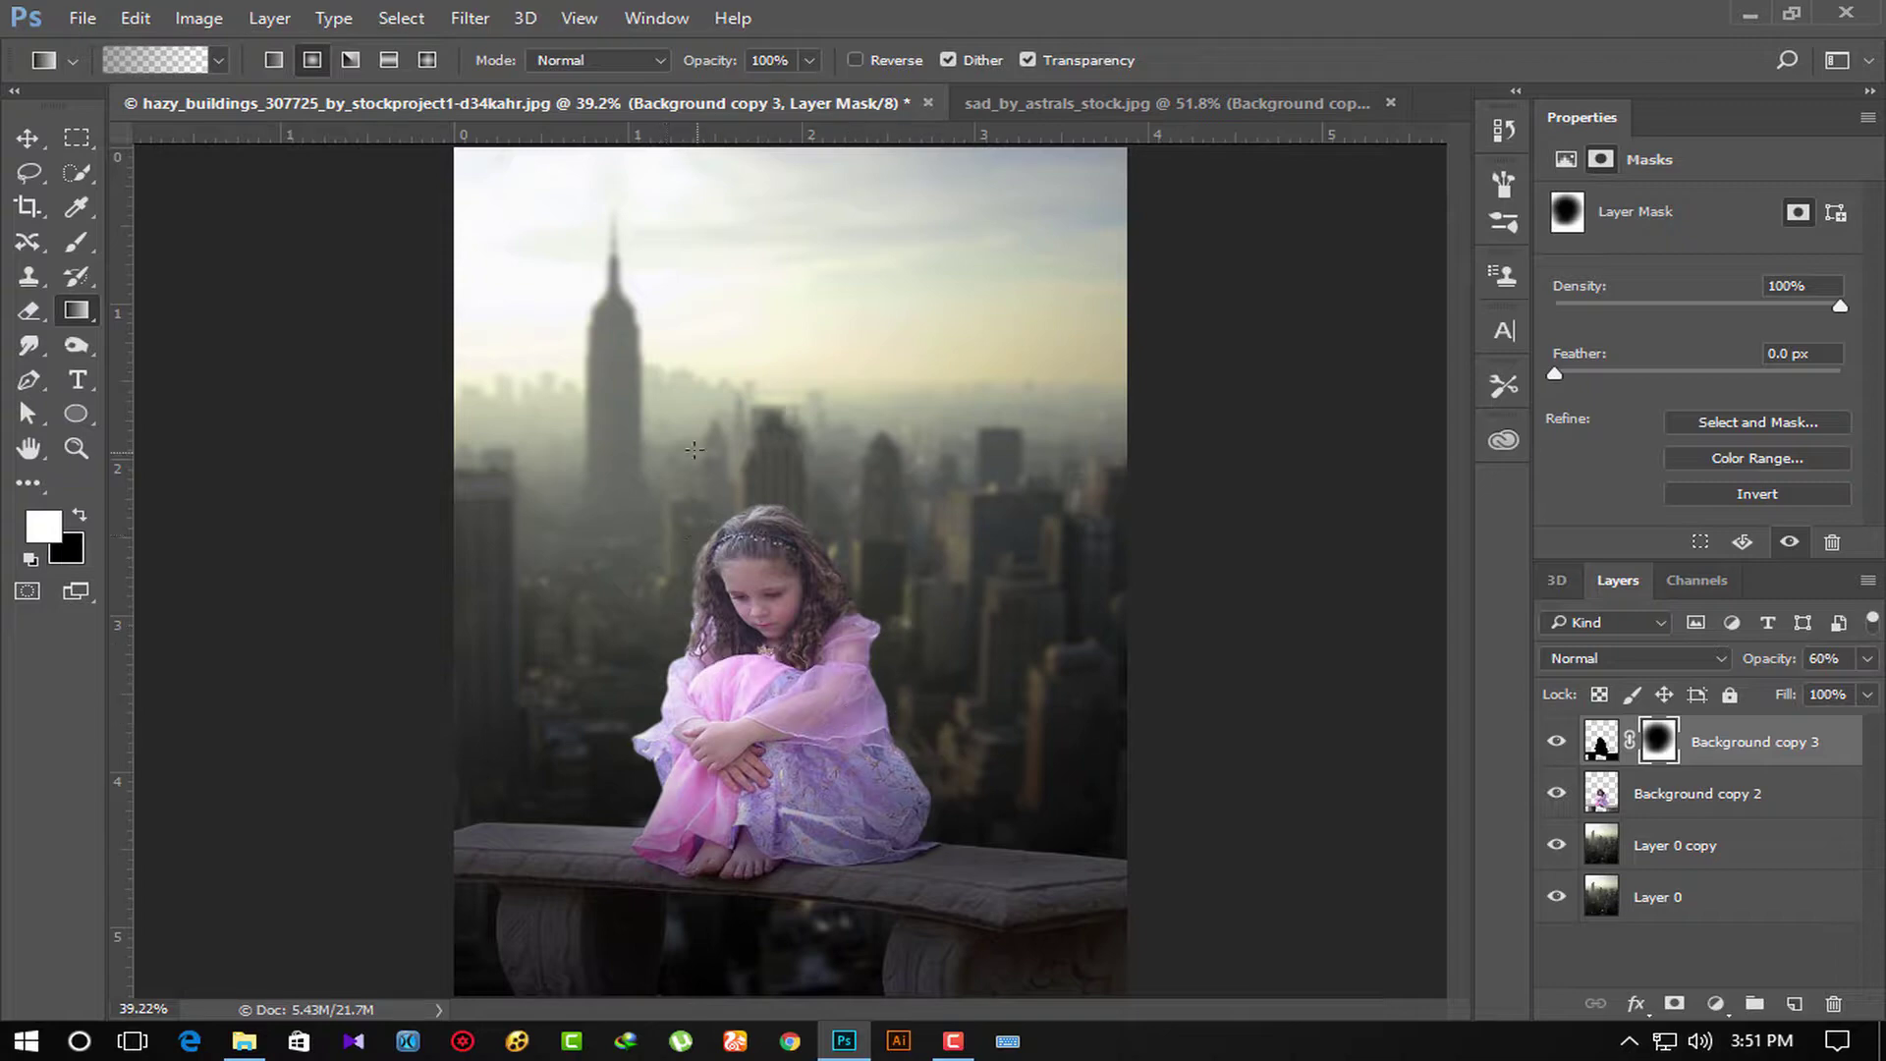
# Select the Background copy 2 girl layer for filtering.
pyautogui.scroll(-3, 810, 843)
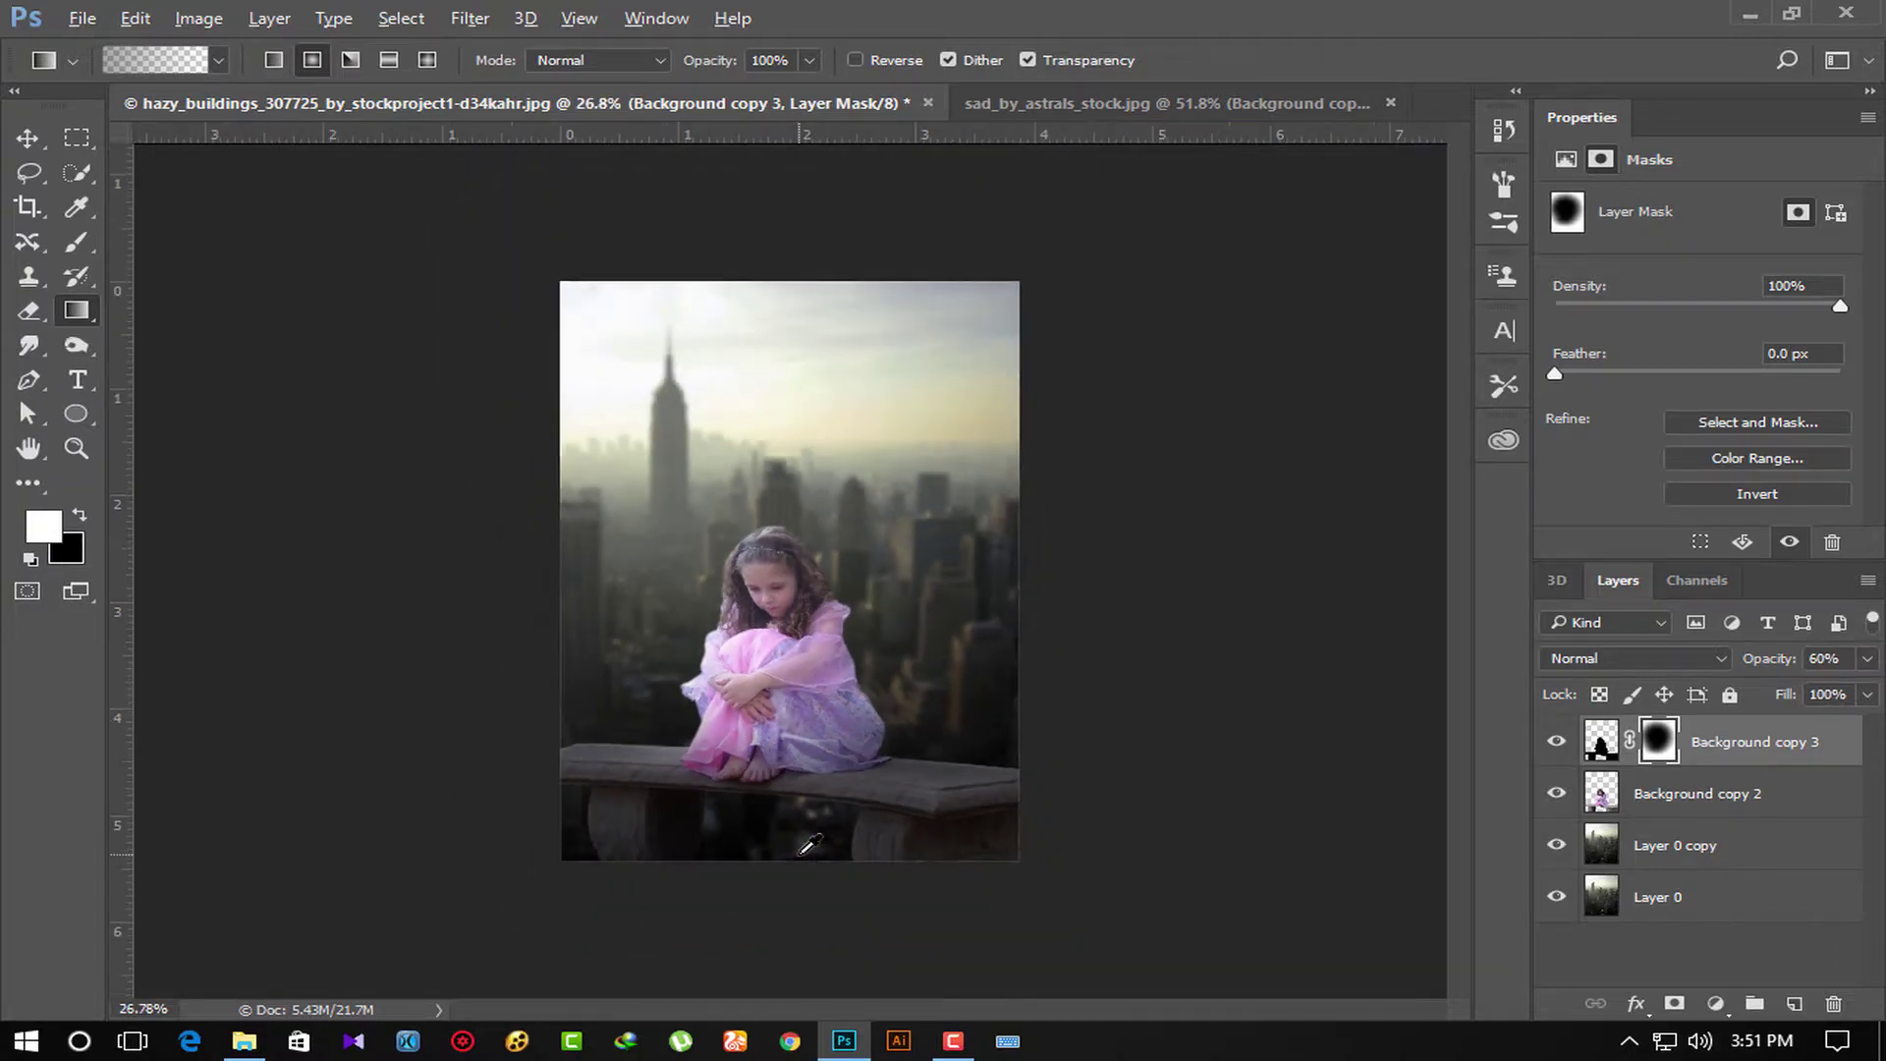
pyautogui.scroll(2, 815, 853)
pyautogui.scroll(1, 818, 863)
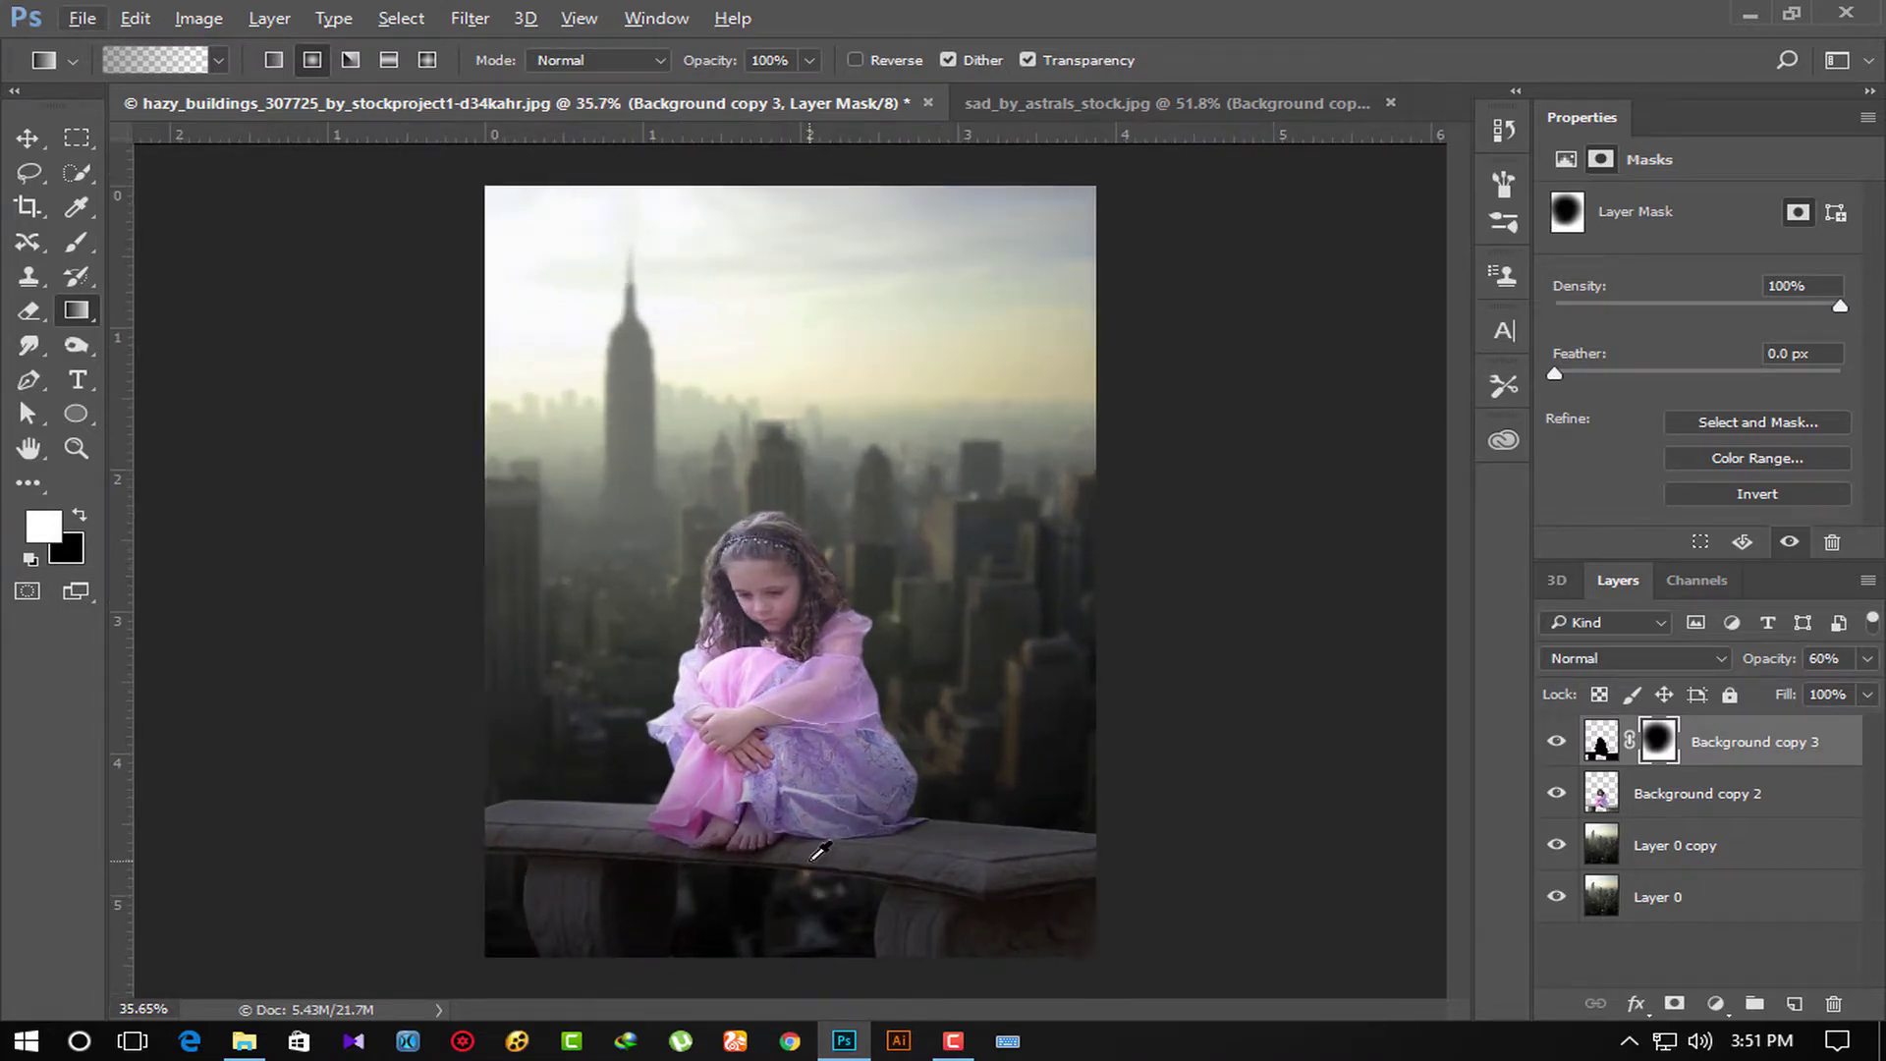
pyautogui.scroll(1, 820, 851)
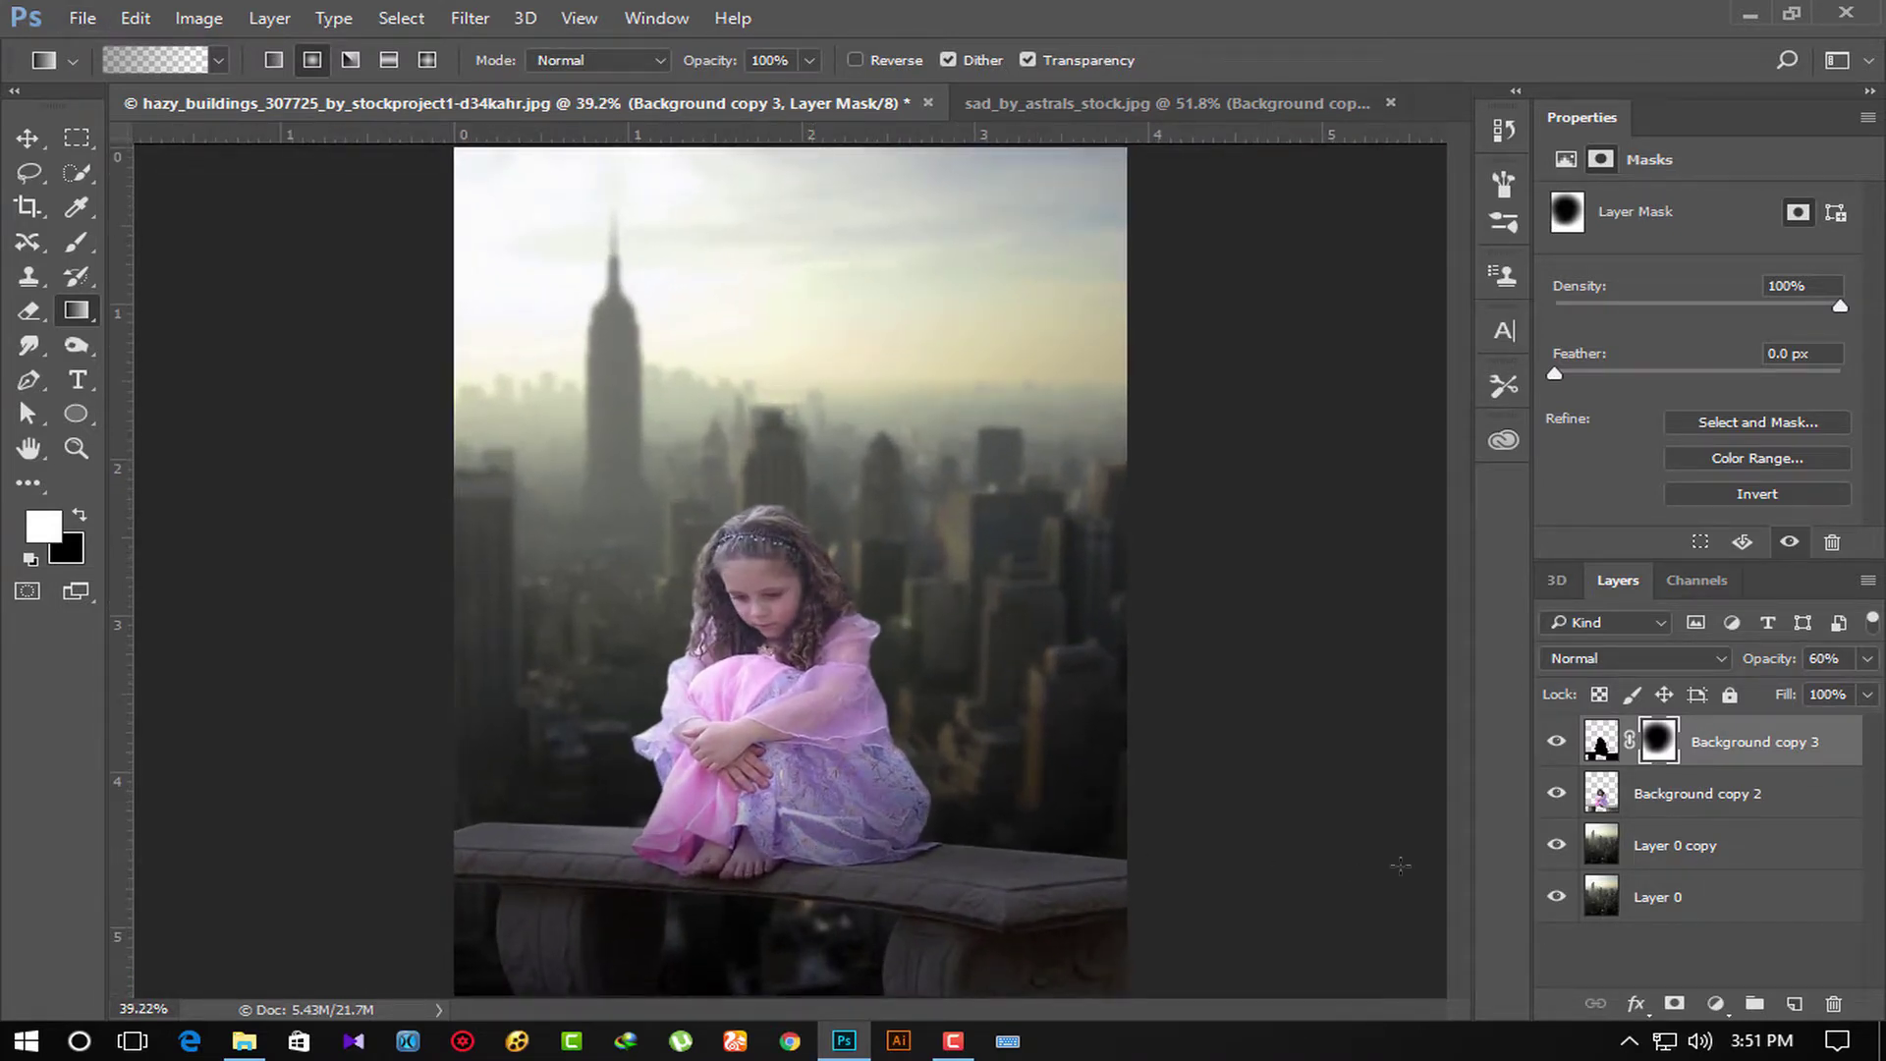
pyautogui.click(1603, 800)
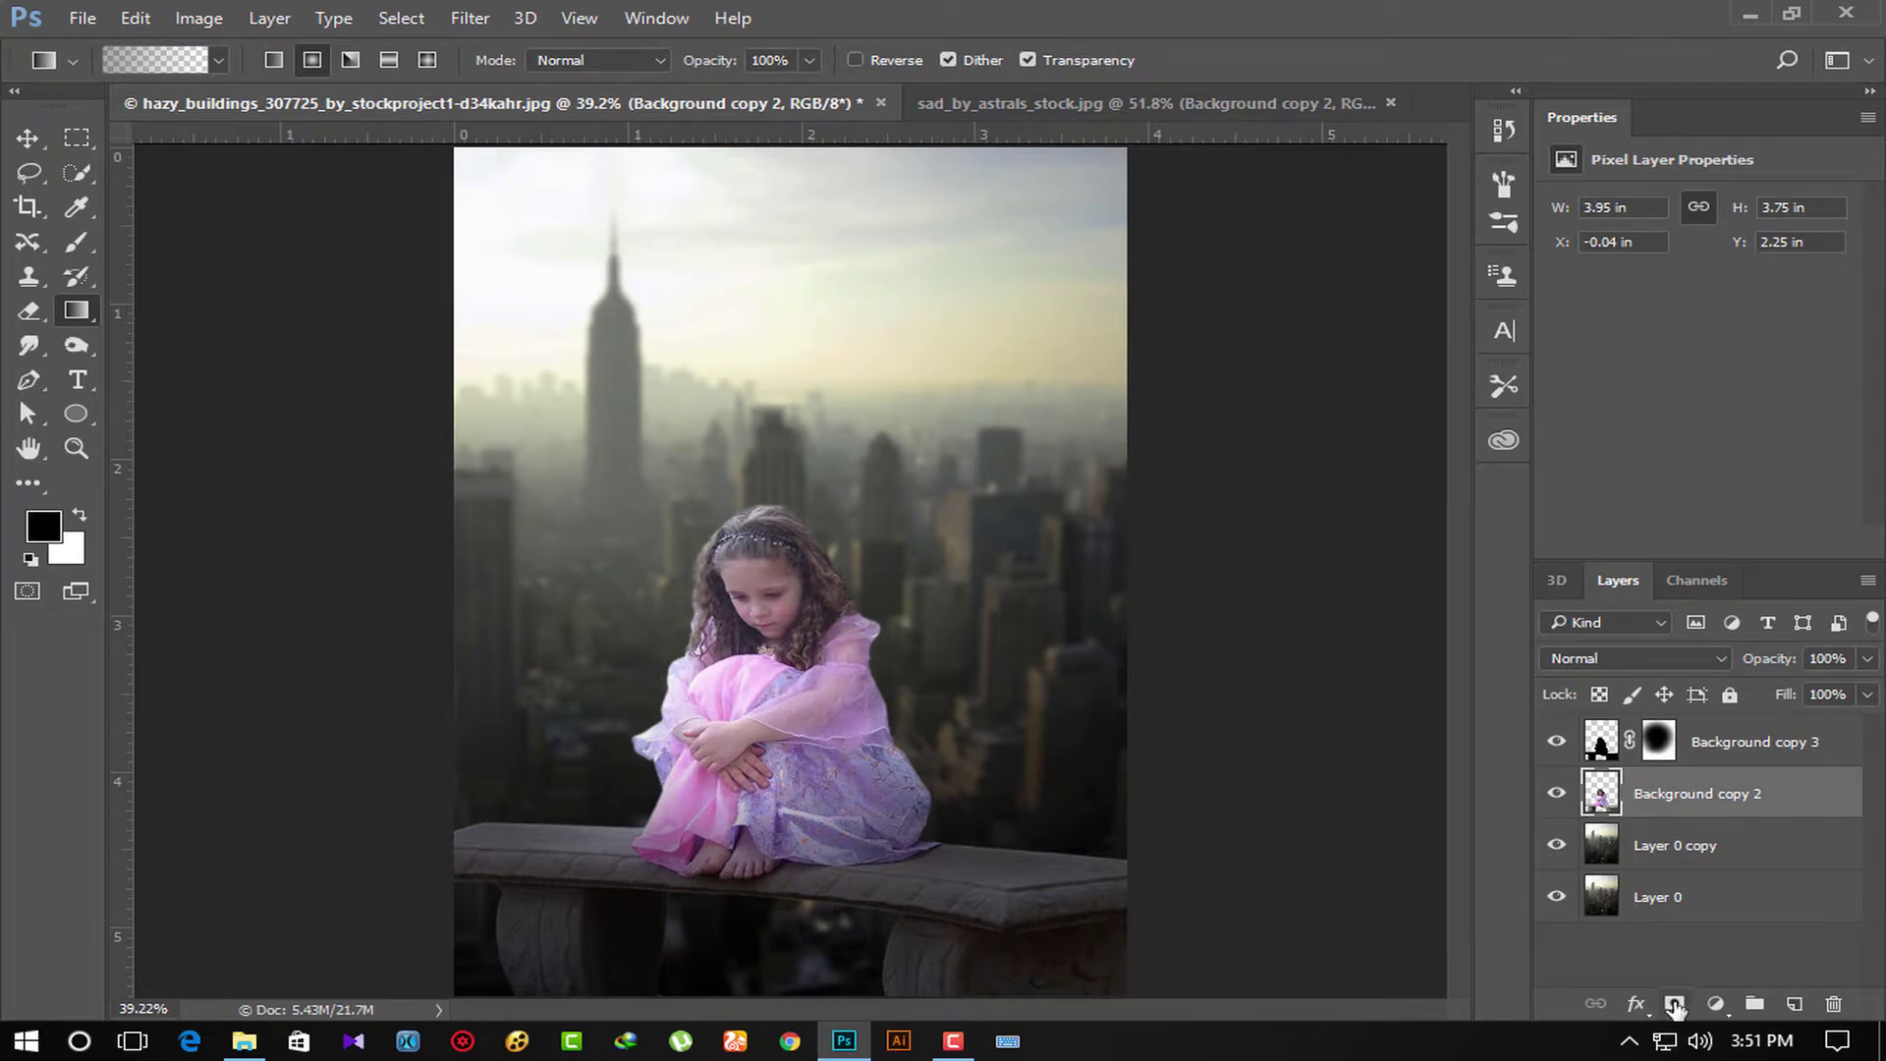
pyautogui.click(480, 19)
# Apply Camera Raw to Background copy 2: Temperature +12, Exposure -0.45, Contrast -15.
pyautogui.click(556, 173)
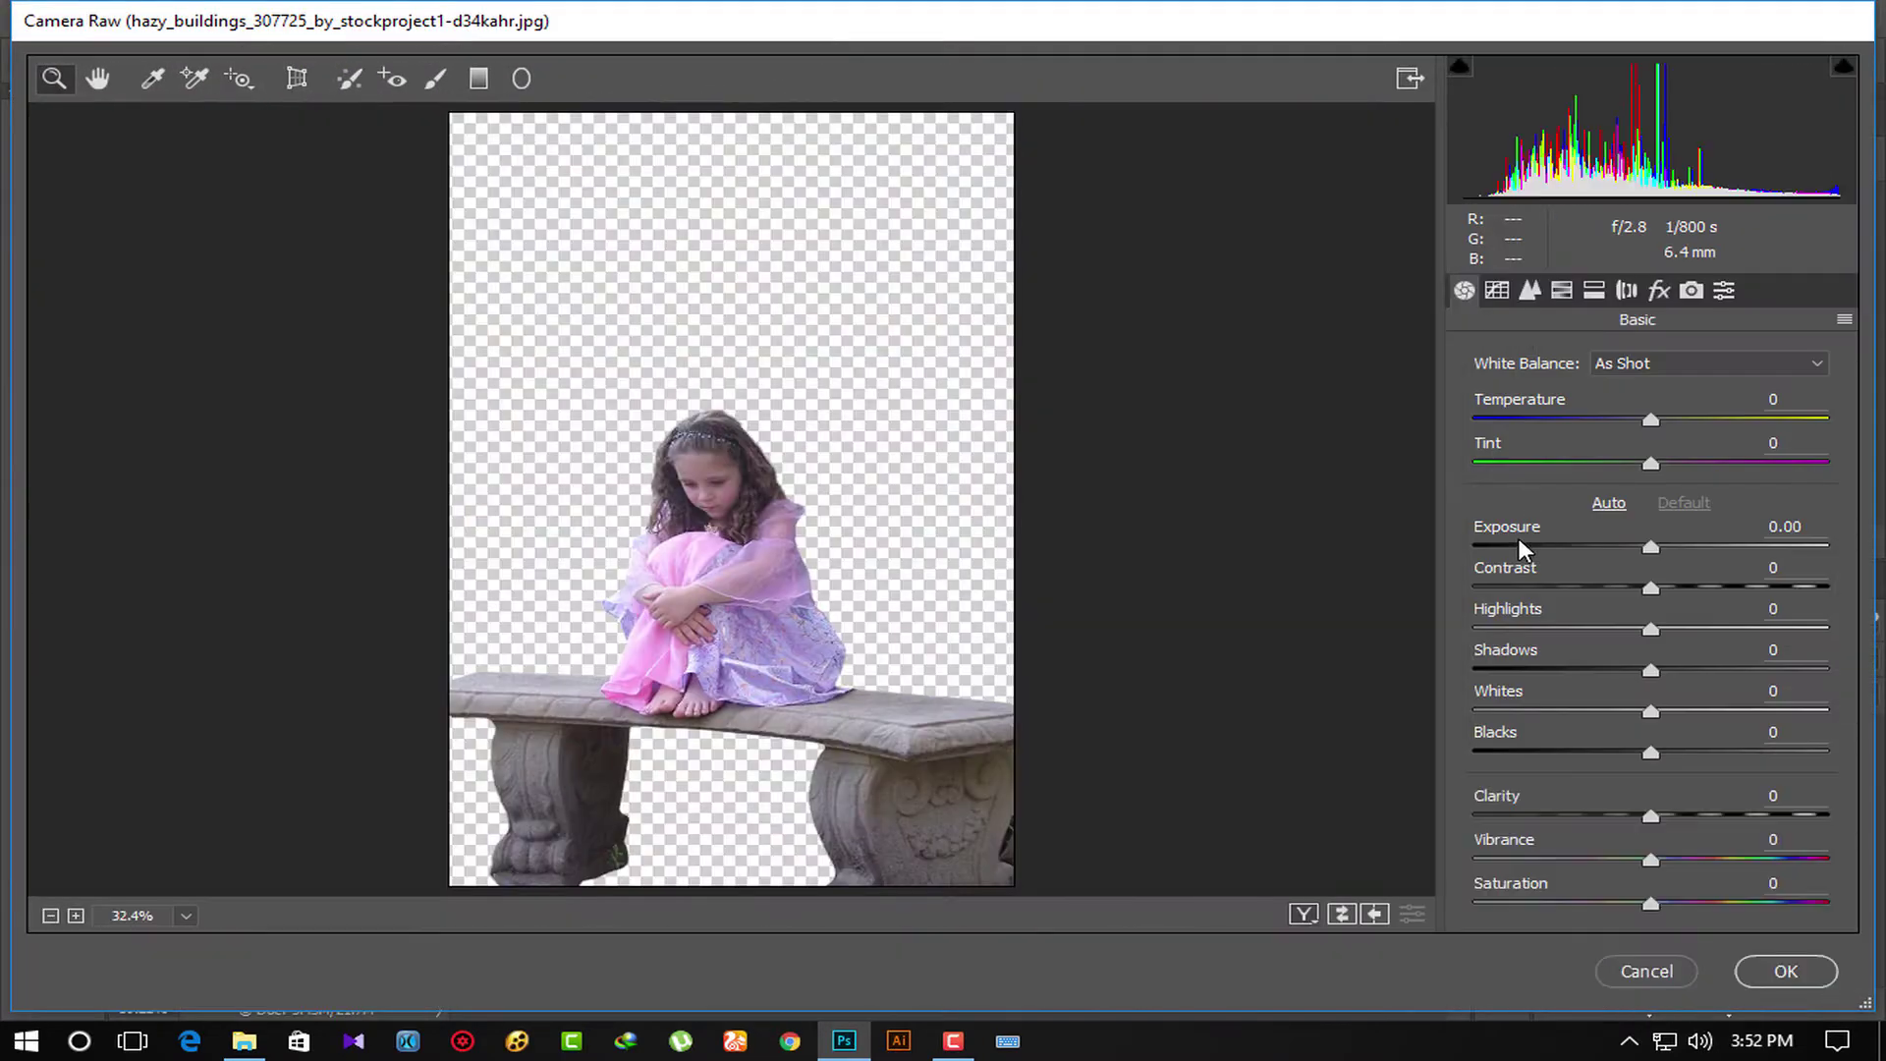
pyautogui.moveTo(1651, 421); pyautogui.dragTo(1672, 421)
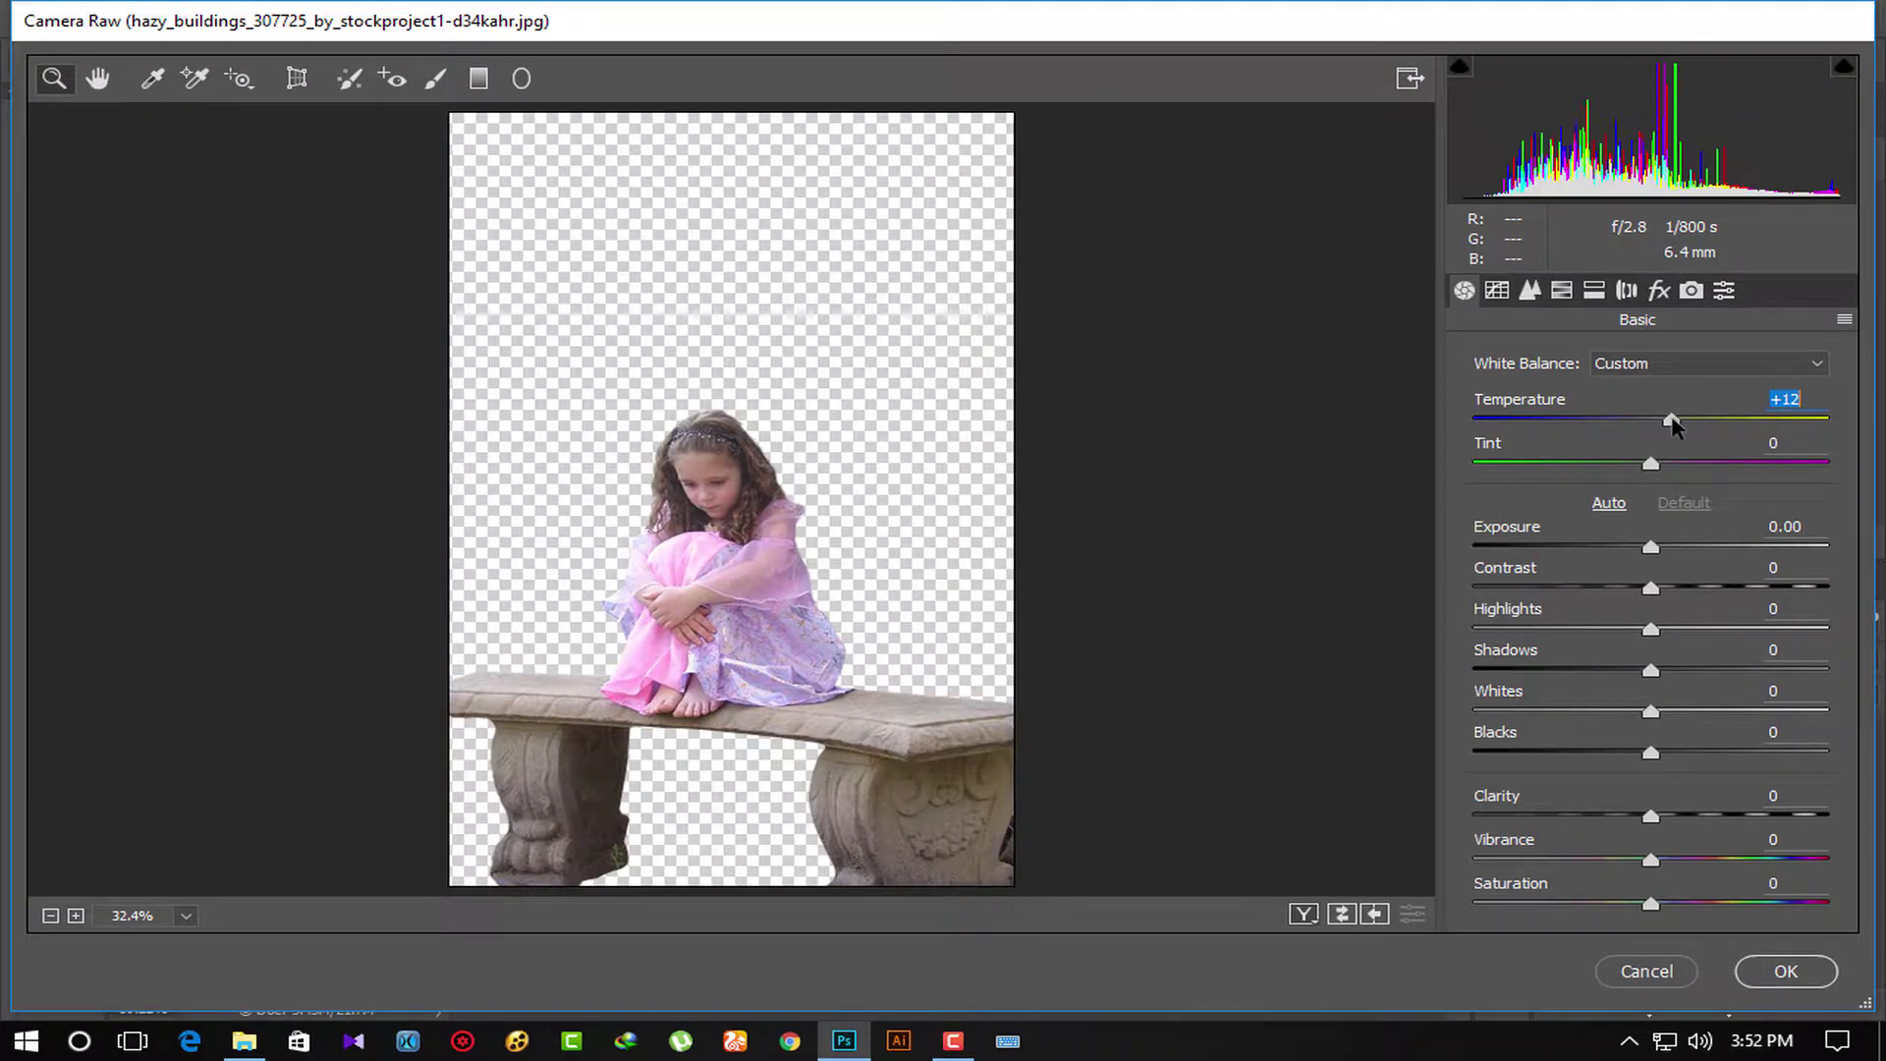
pyautogui.moveTo(1650, 546); pyautogui.dragTo(1635, 546)
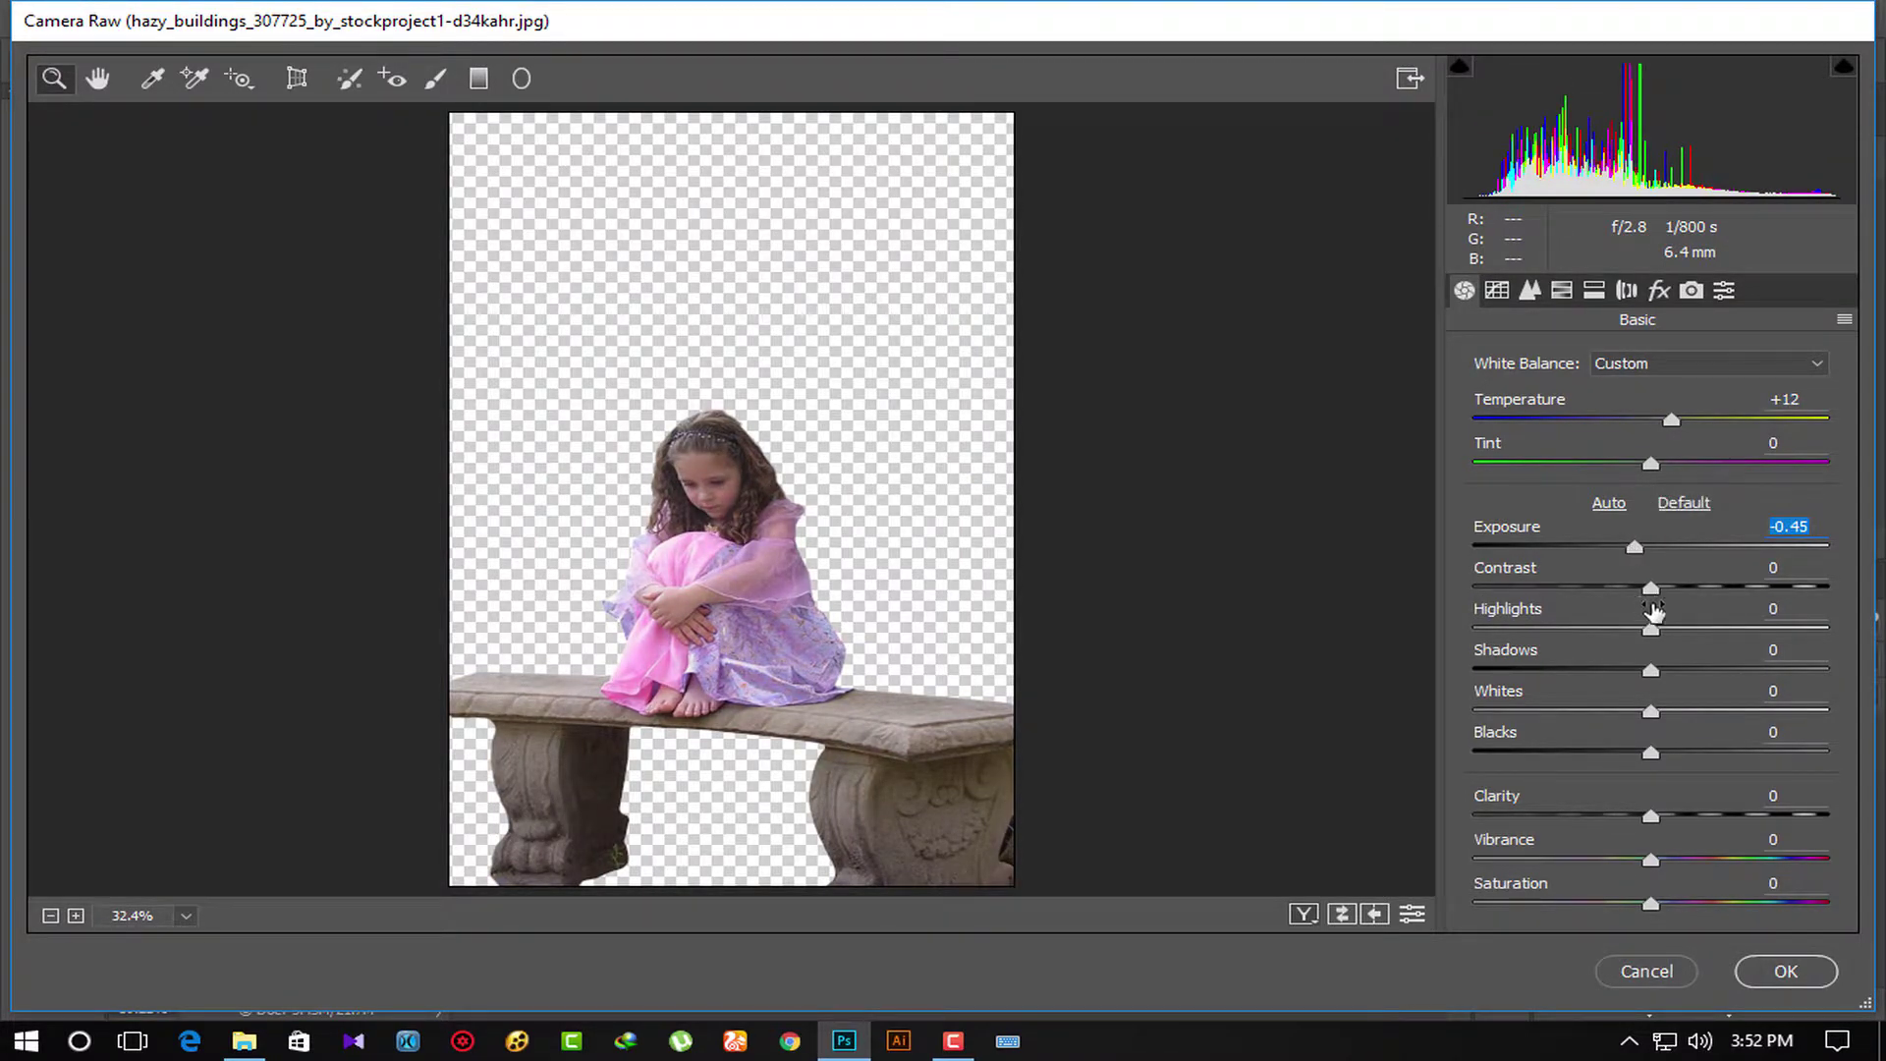
pyautogui.moveTo(1651, 588); pyautogui.dragTo(1625, 587)
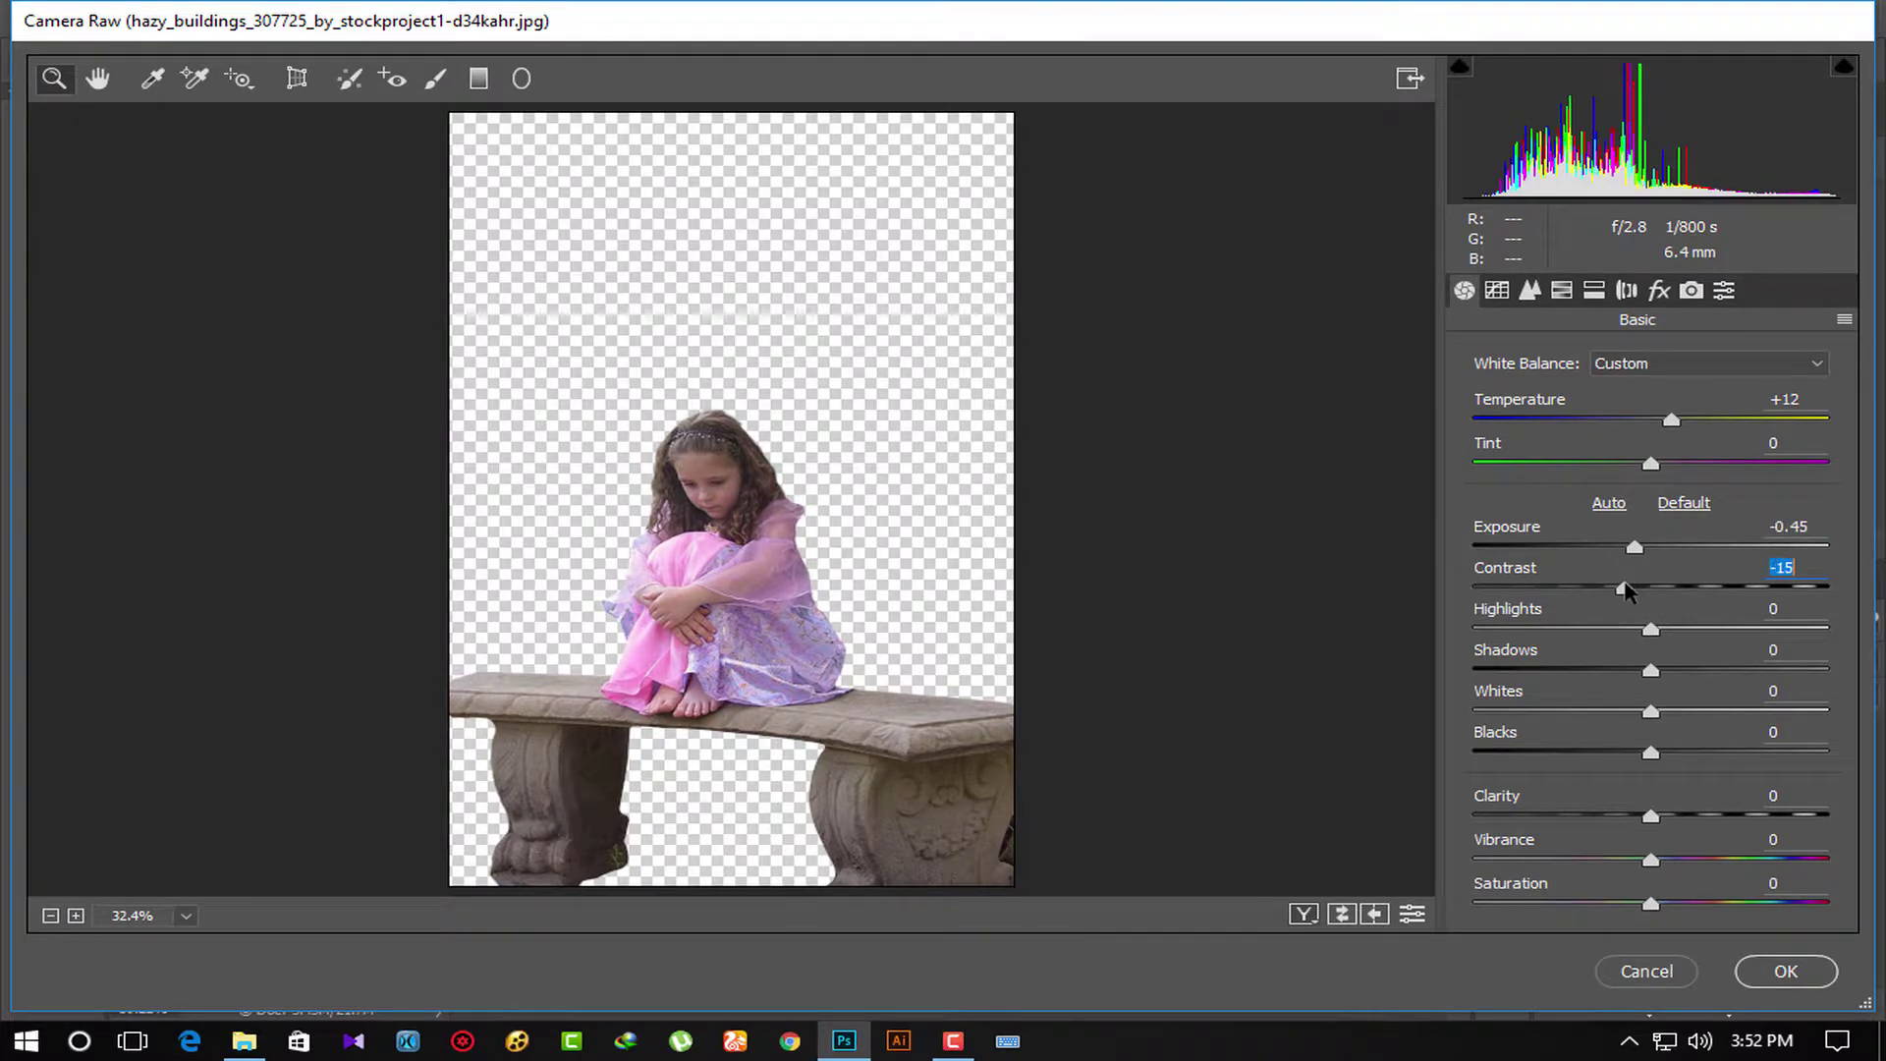
pyautogui.click(1768, 976)
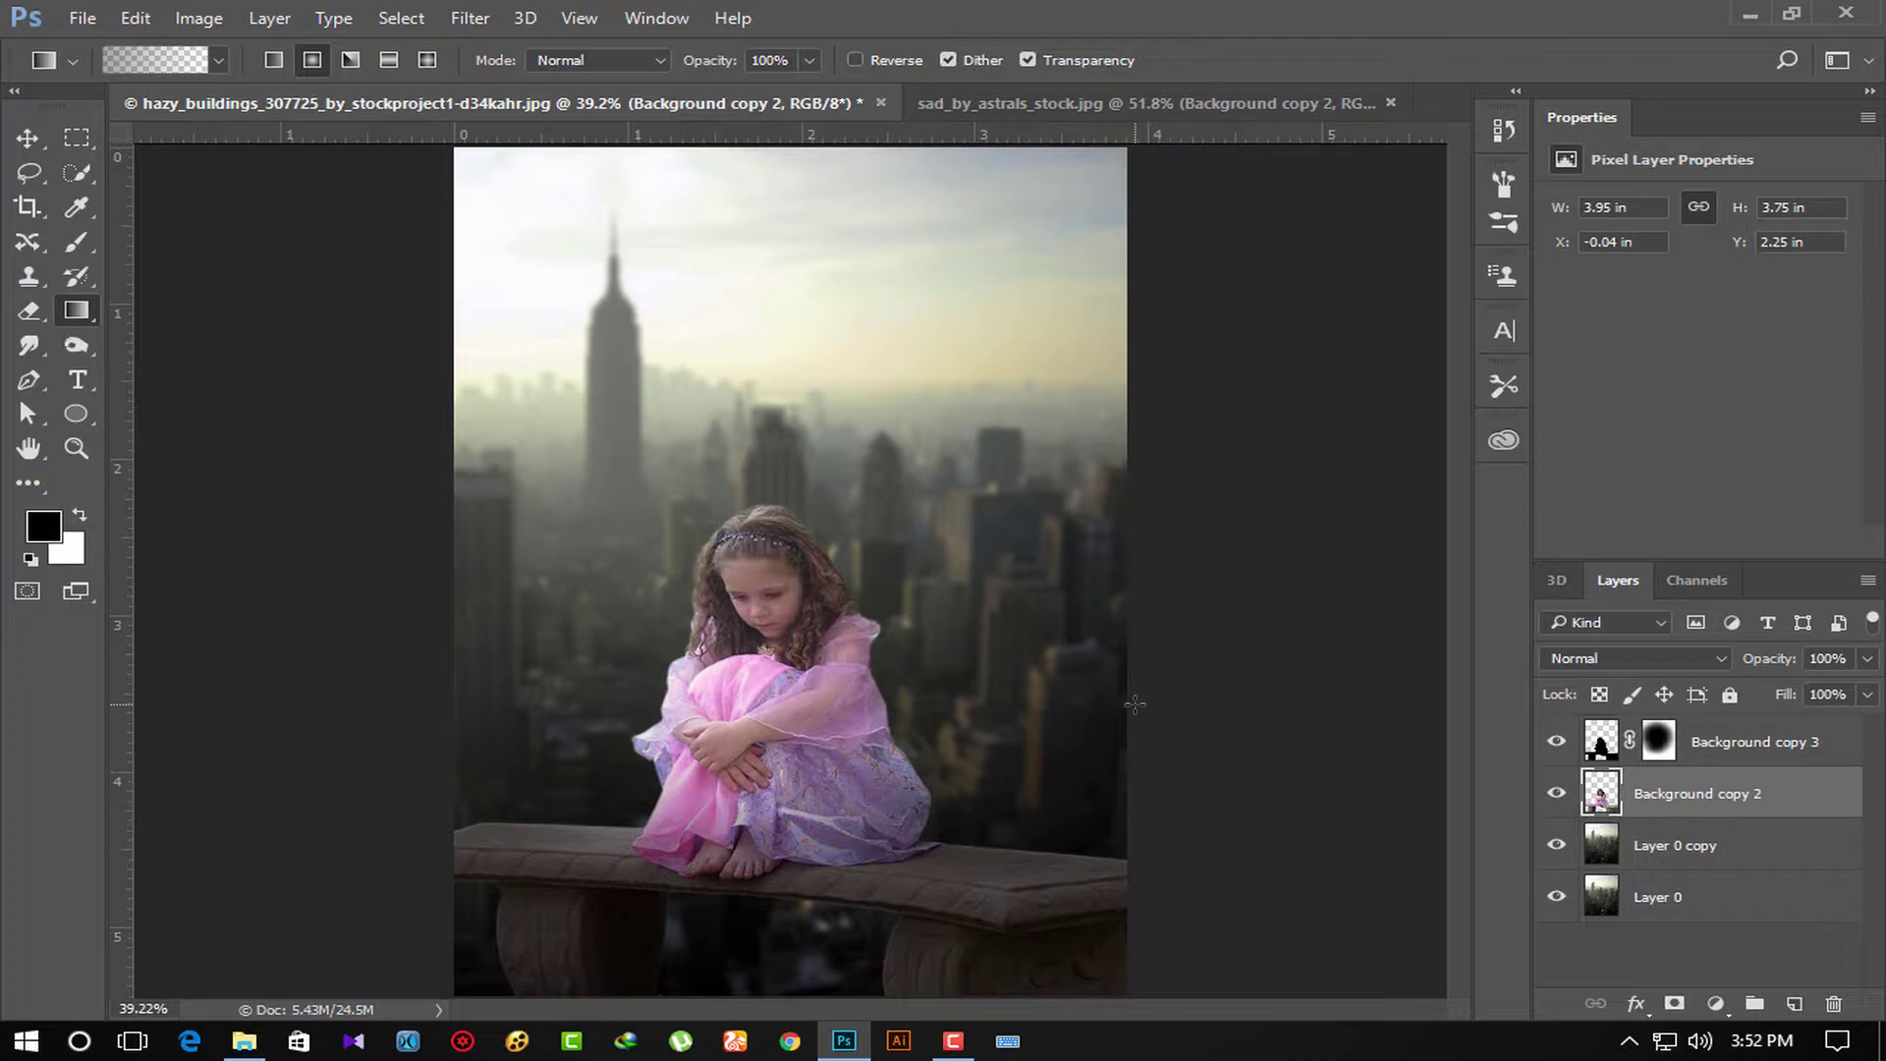
# Add a new layer above the skyline and set up a white-to-transparent gradient.
pyautogui.click(1690, 848)
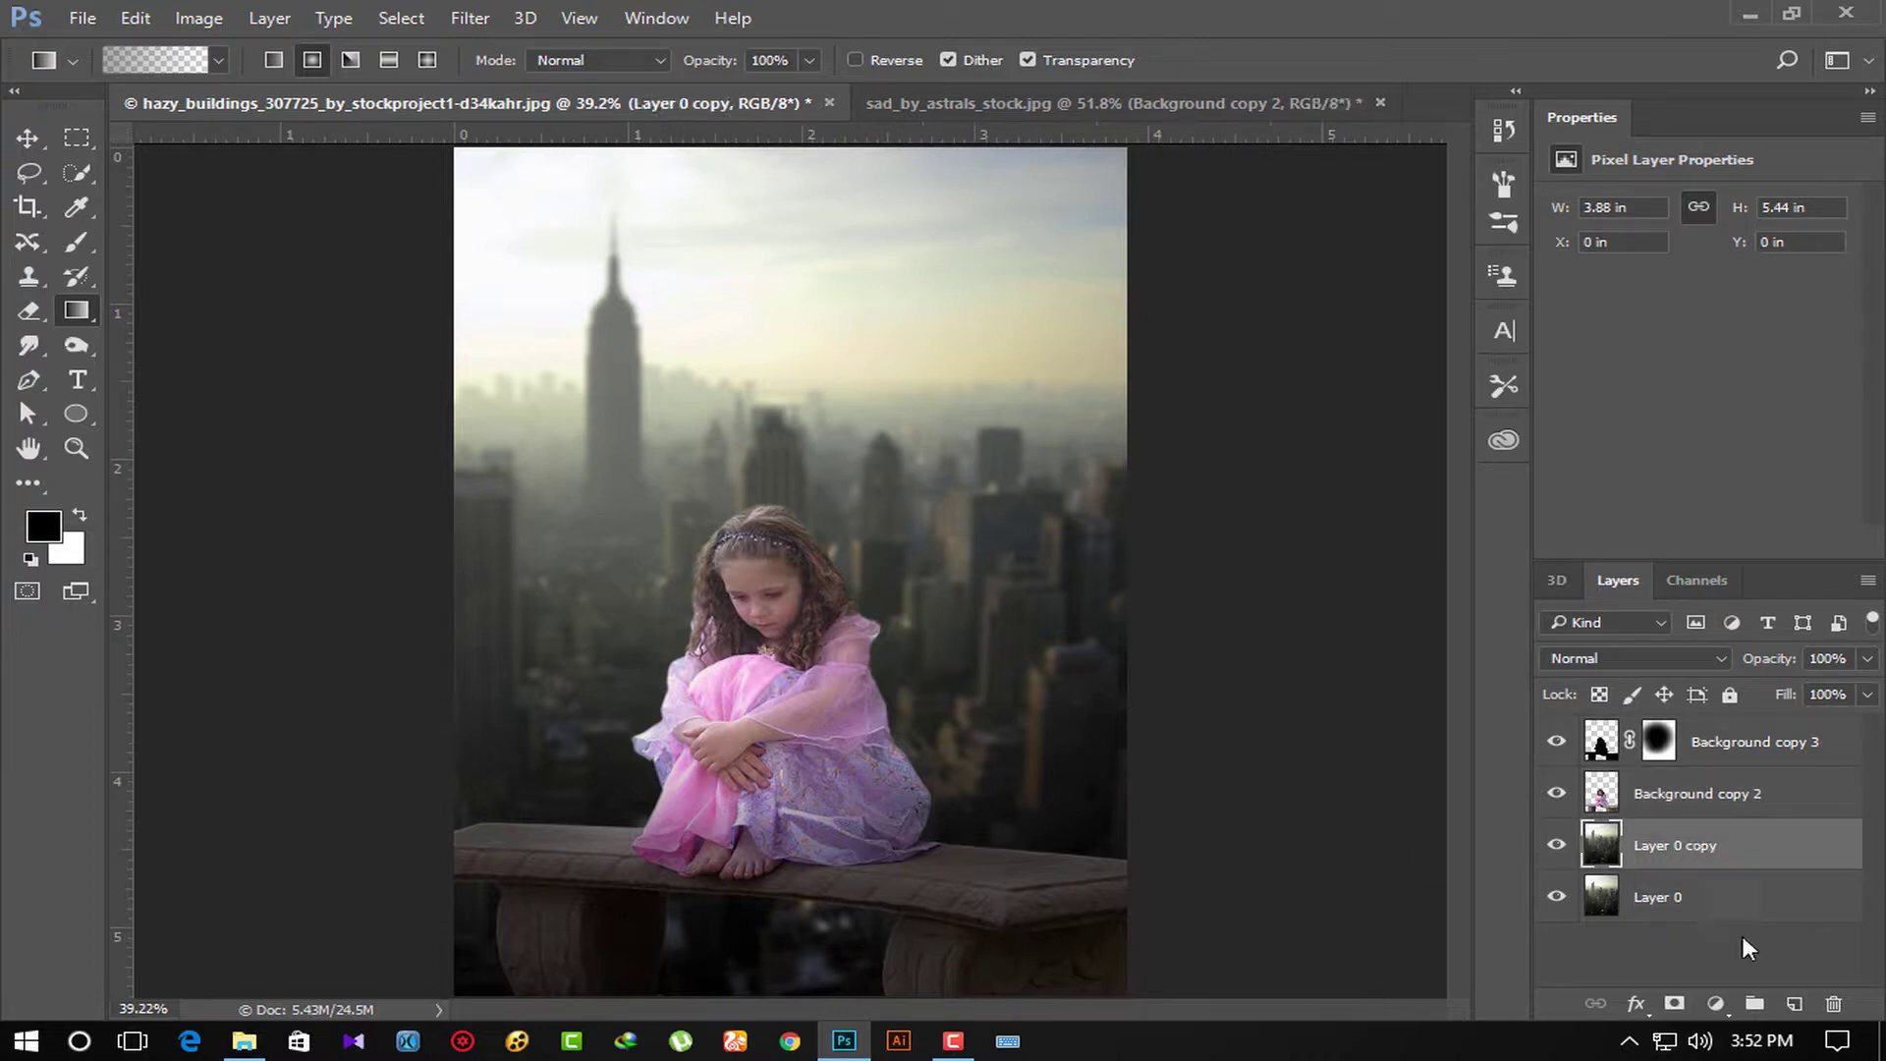
pyautogui.click(1795, 1004)
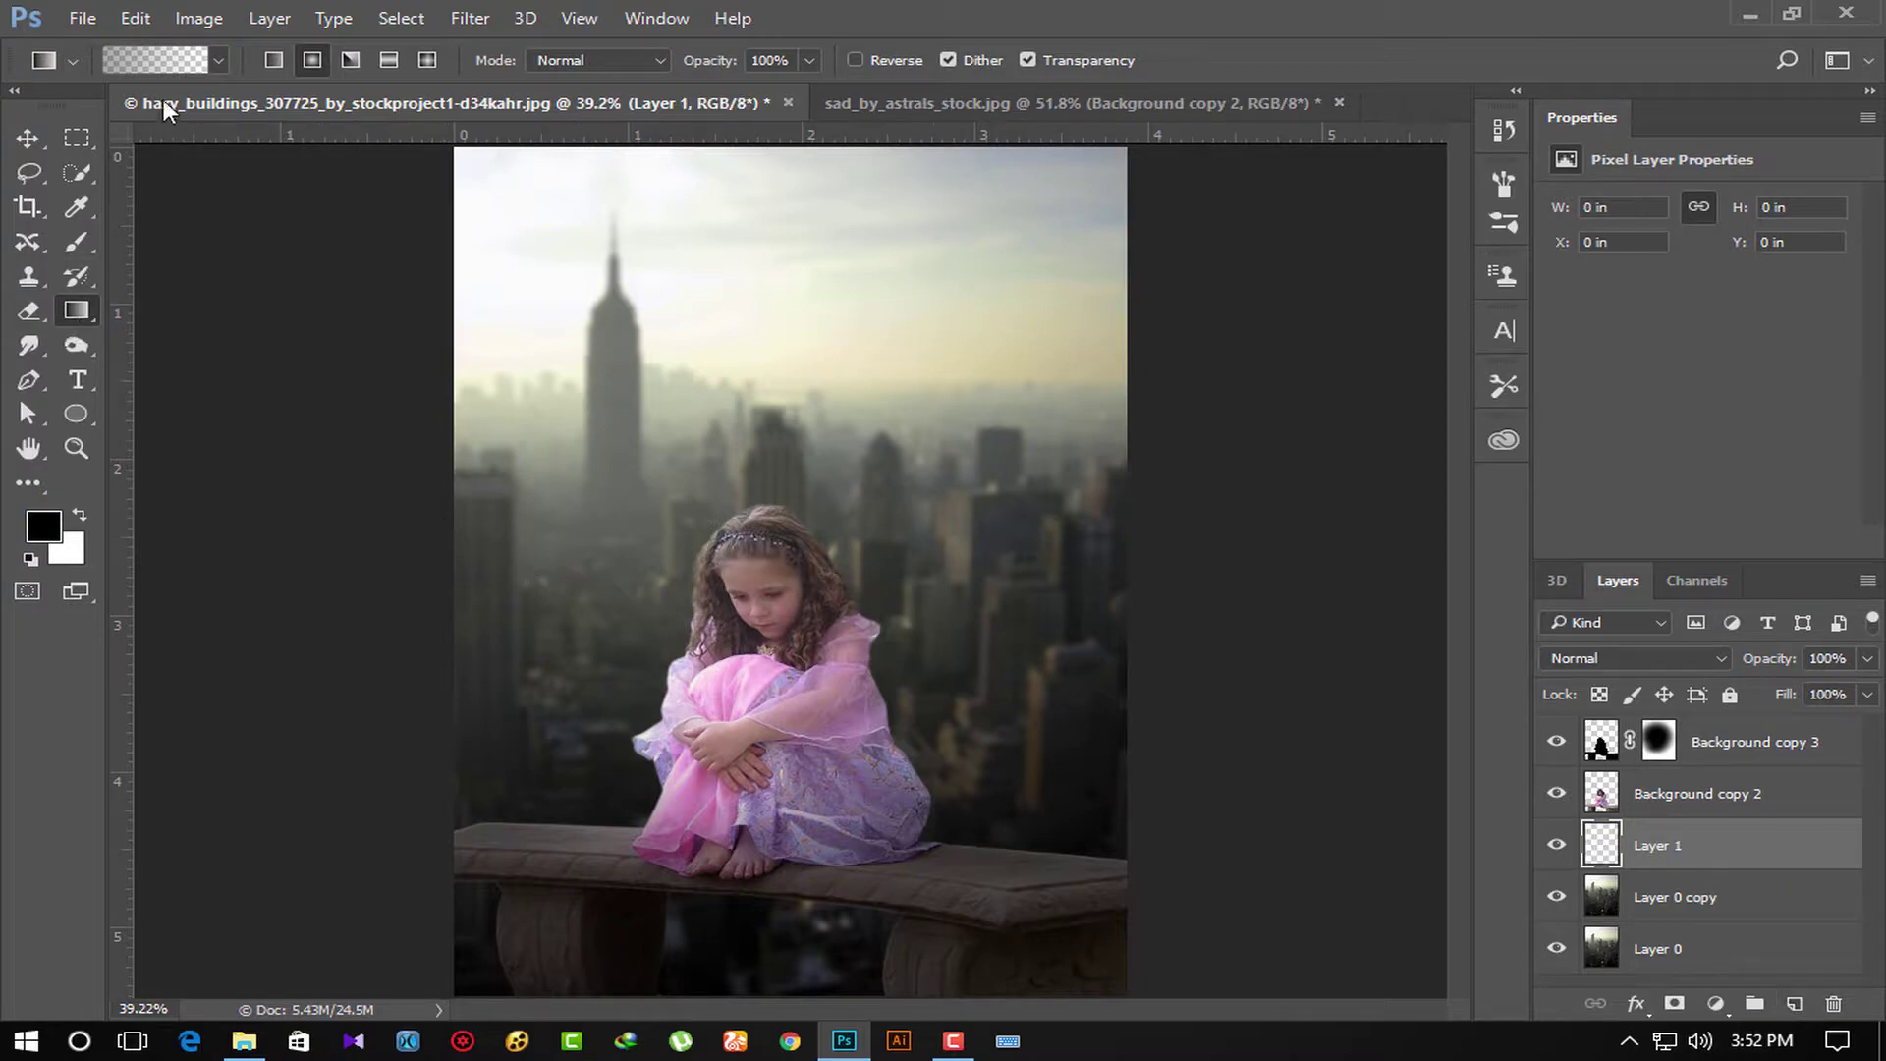
pyautogui.click(152, 62)
pyautogui.click(995, 414)
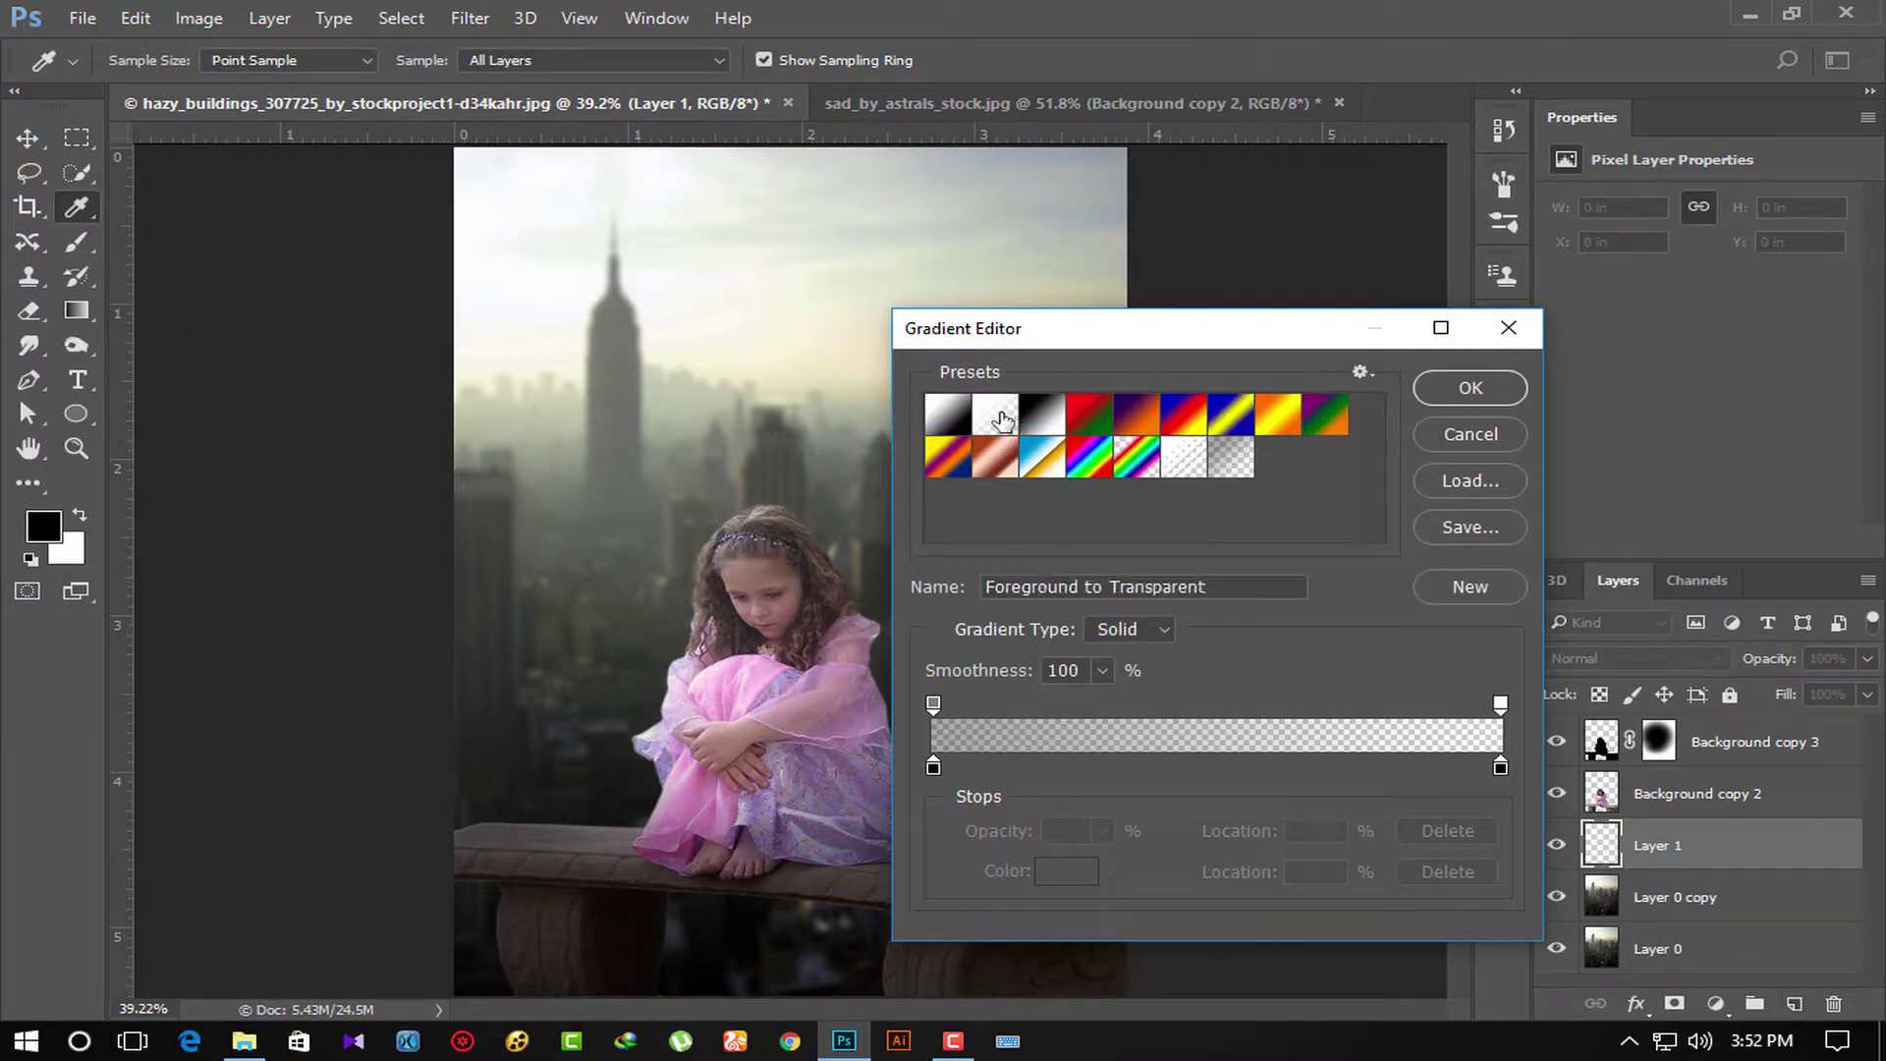
pyautogui.click(933, 702)
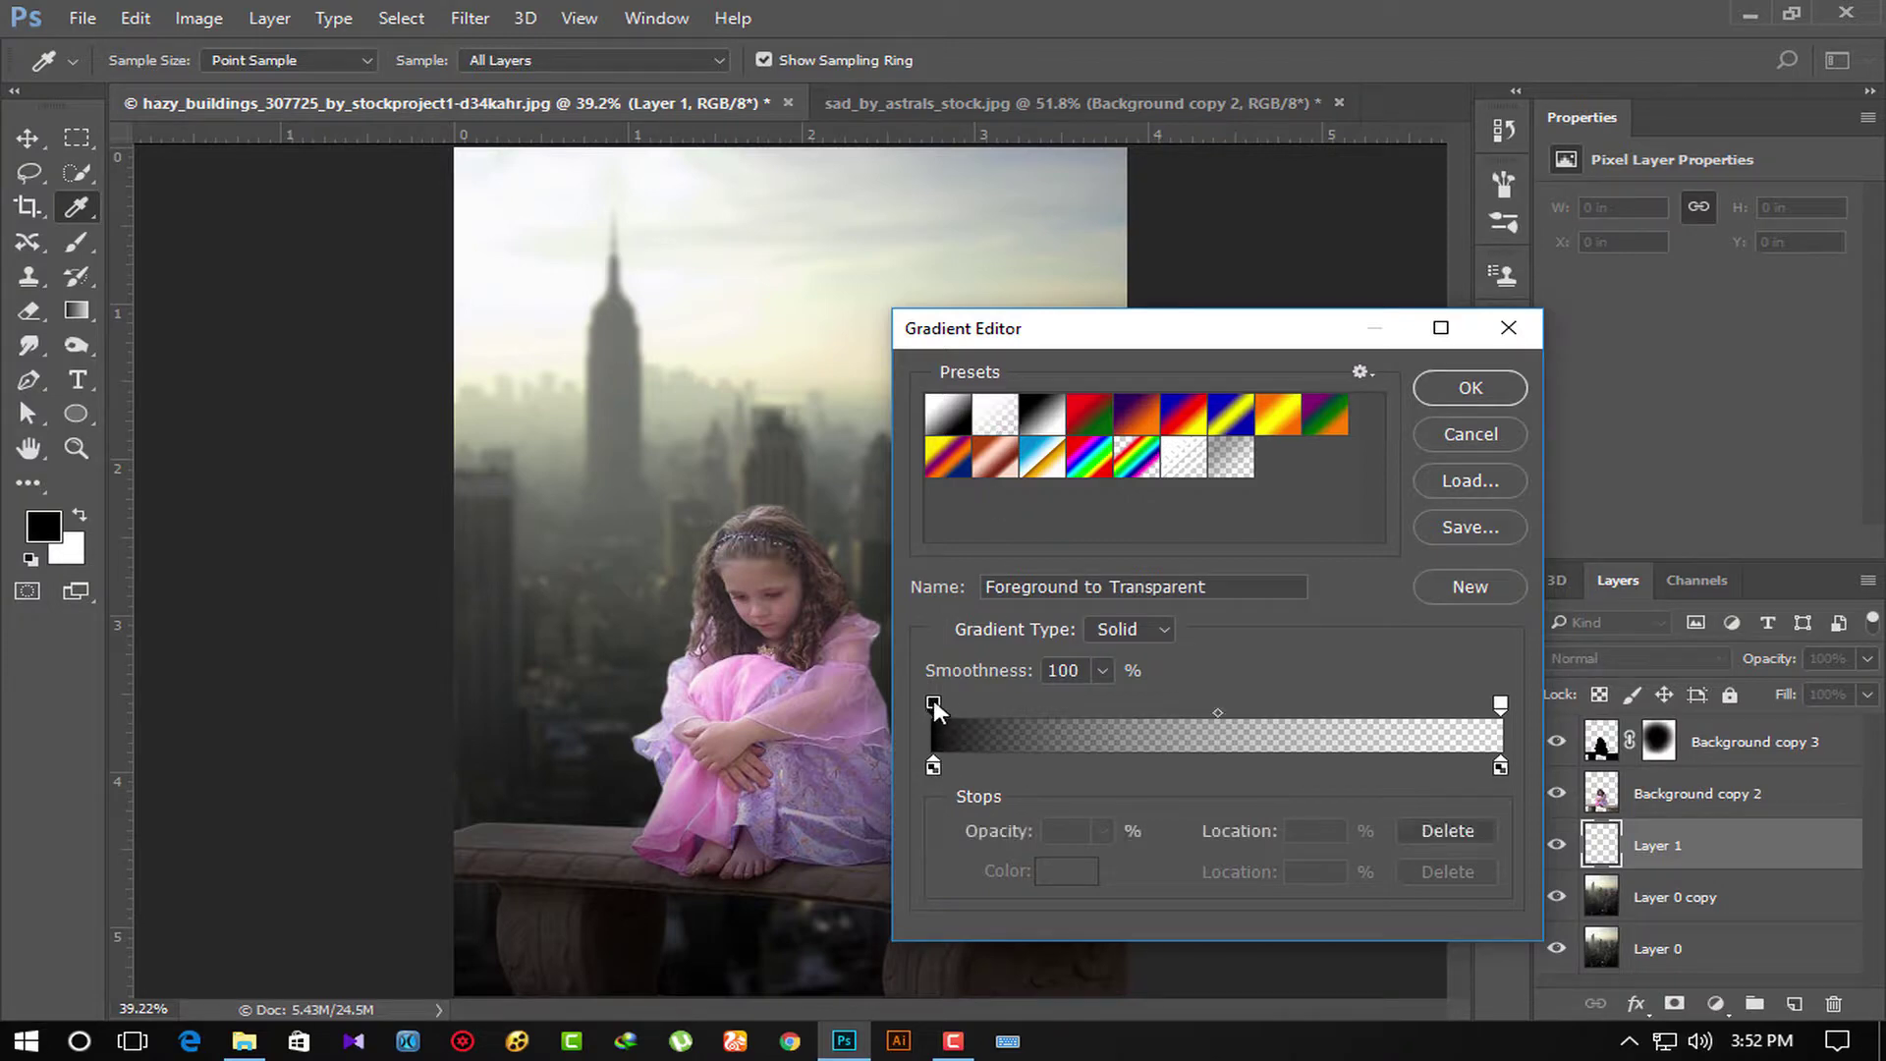
pyautogui.click(935, 768)
pyautogui.click(1058, 874)
pyautogui.moveTo(1124, 661); pyautogui.dragTo(850, 472)
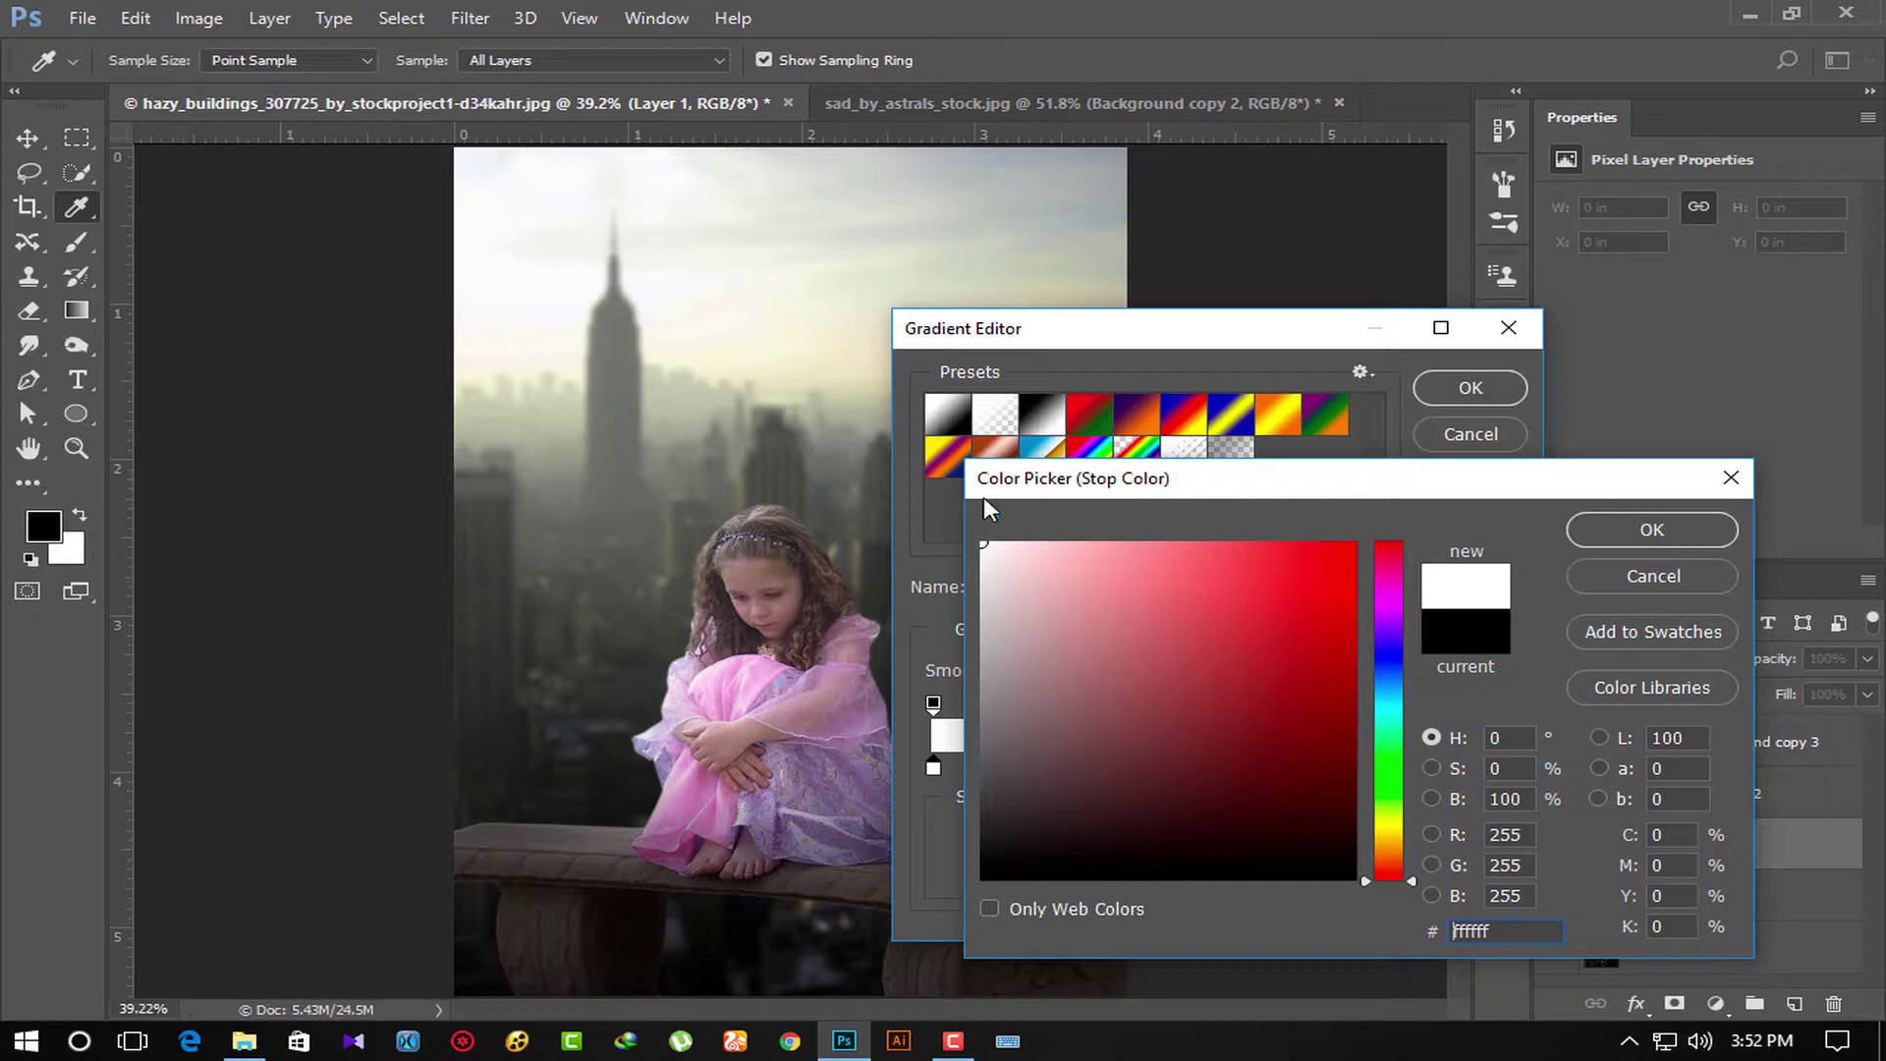
pyautogui.click(1649, 530)
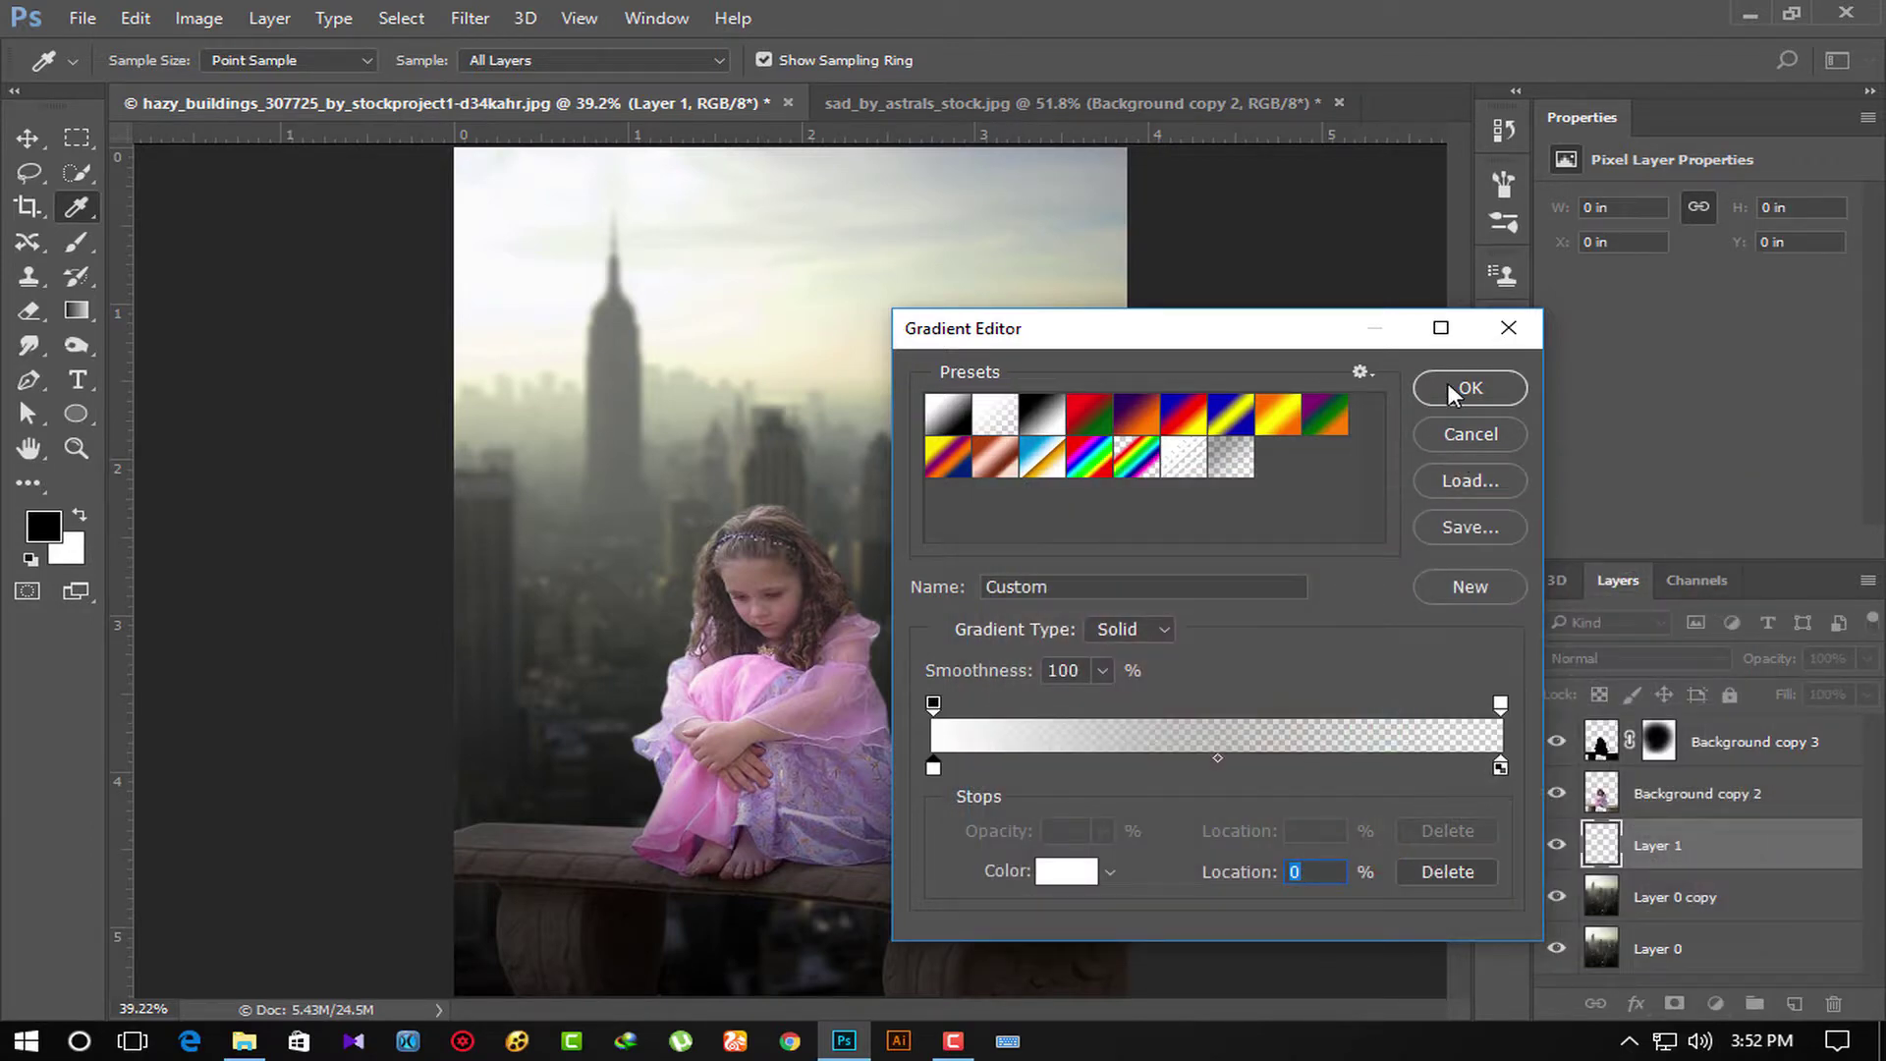
pyautogui.click(1451, 387)
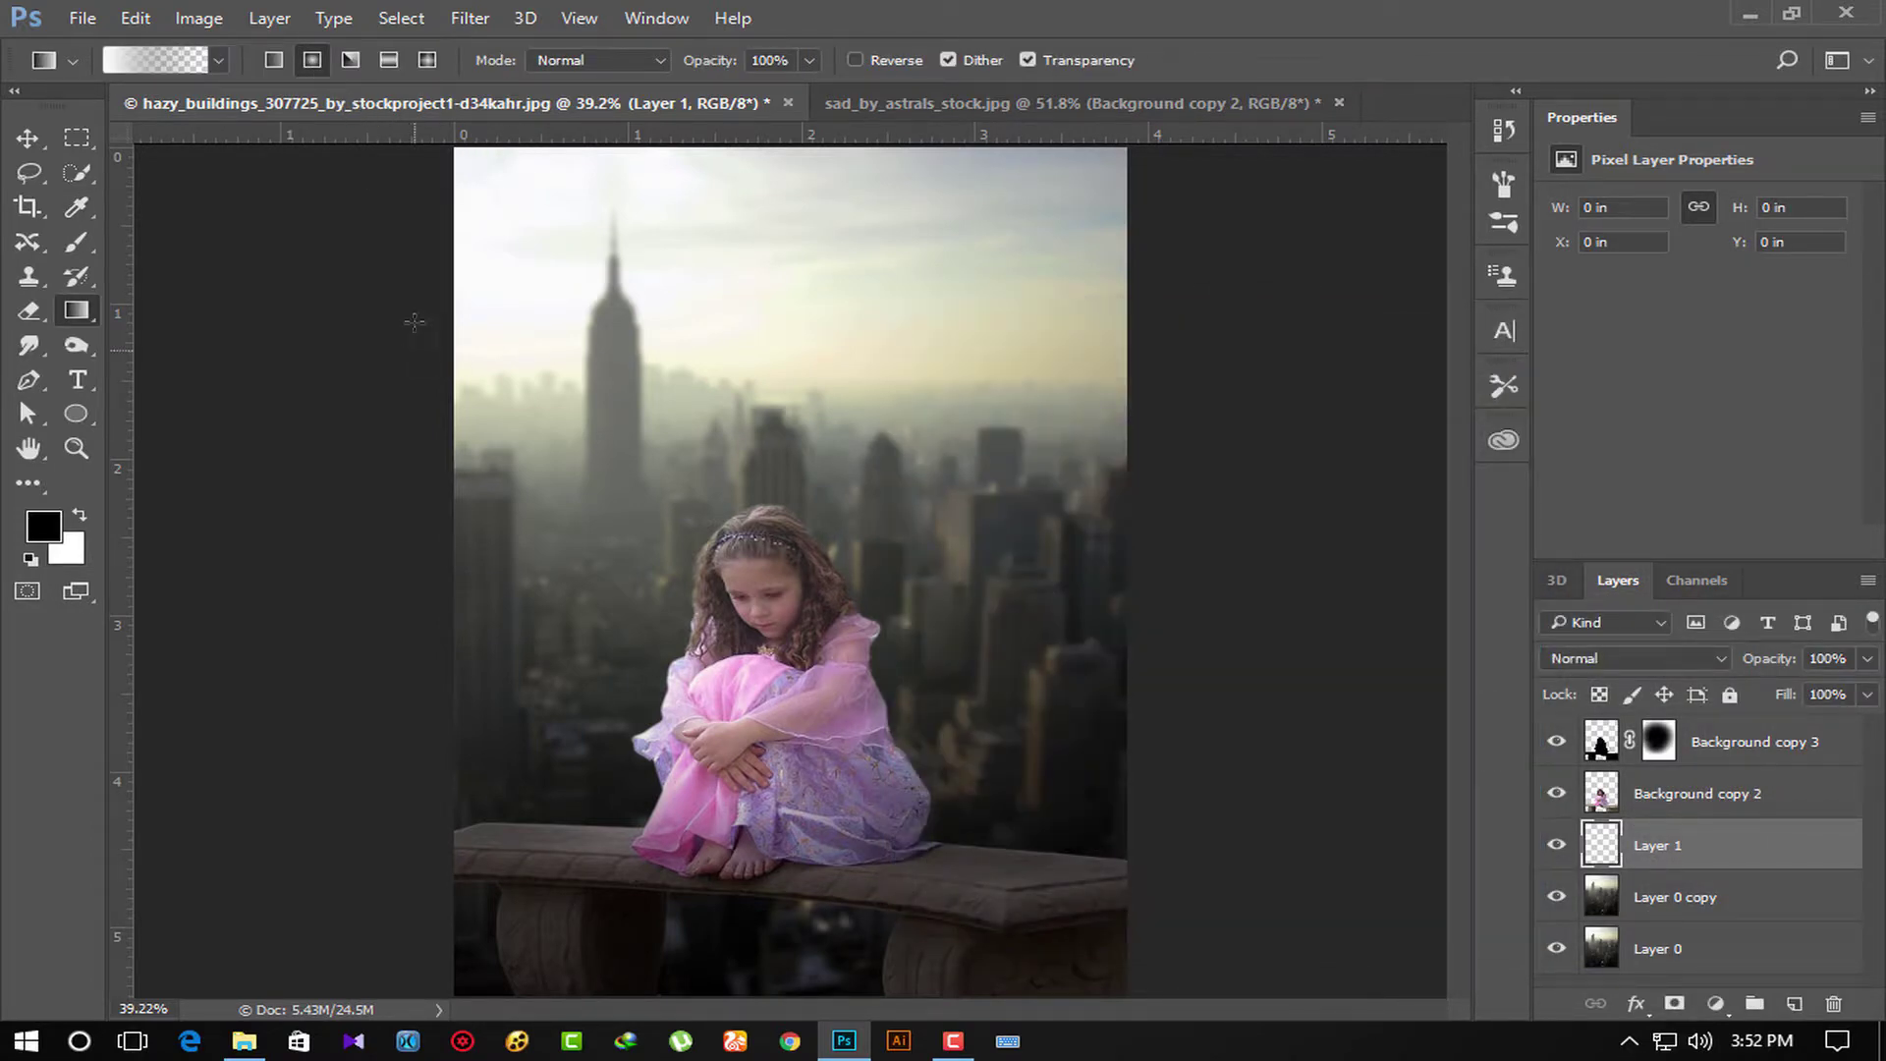
# Draw white fog from the left edge and enlarge it to about 153%.
pyautogui.moveTo(448, 412); pyautogui.dragTo(734, 656)
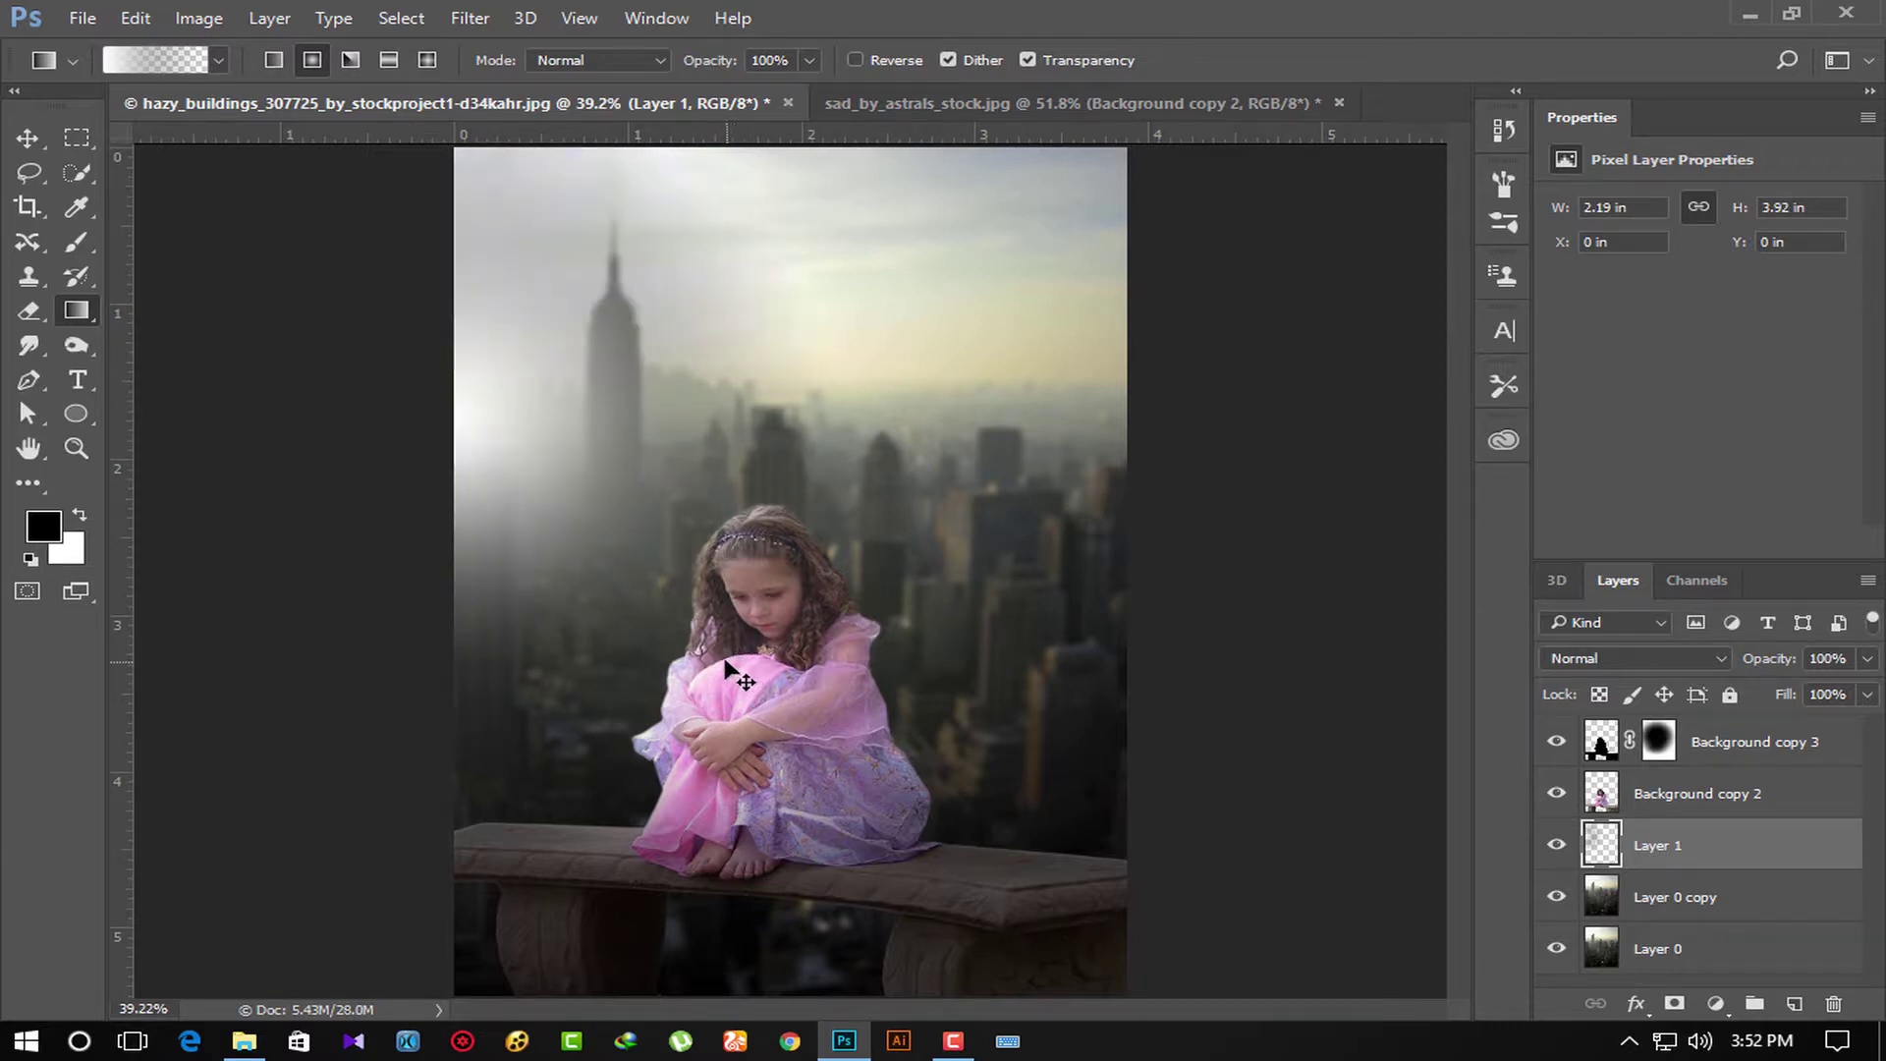
pyautogui.hotkey('ctrl', 't')
pyautogui.moveTo(833, 759); pyautogui.dragTo(1012, 891)
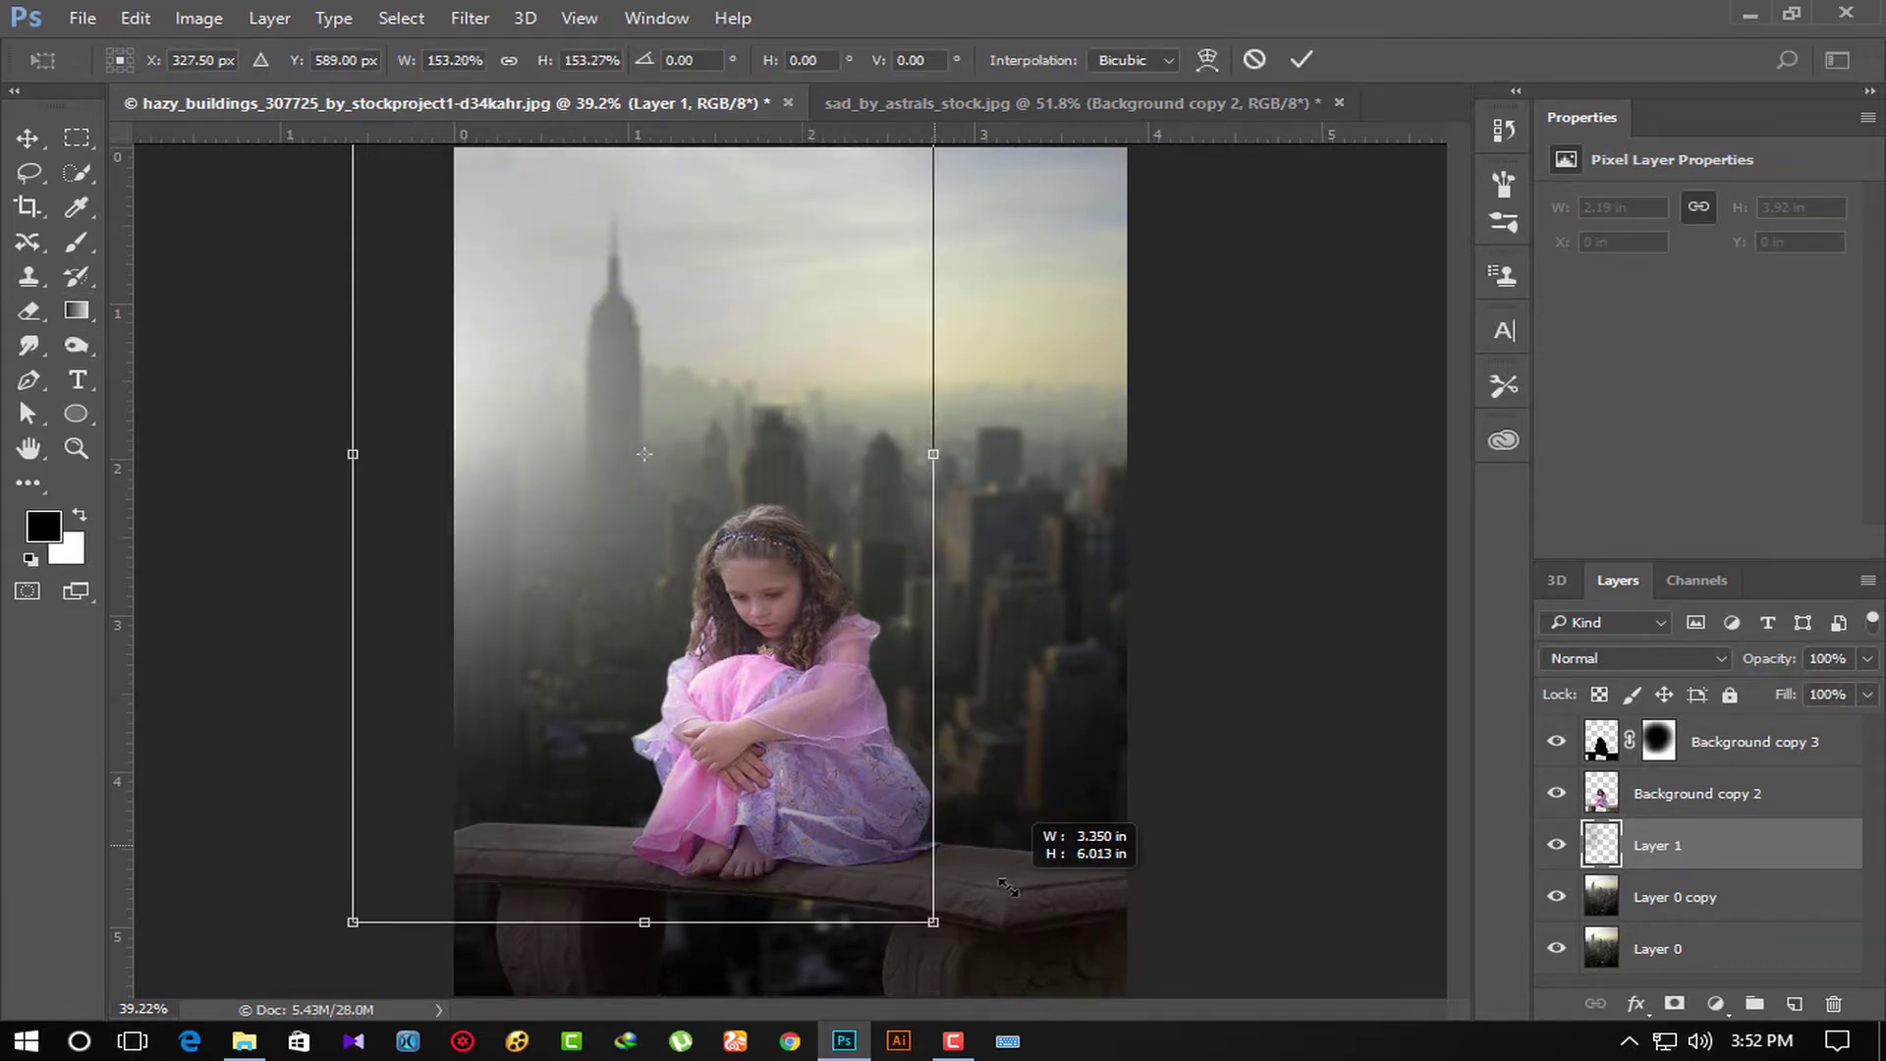
pyautogui.moveTo(771, 516)
pyautogui.mouseDown()
pyautogui.moveTo(830, 560)
pyautogui.moveTo(843, 511)
pyautogui.mouseUp()
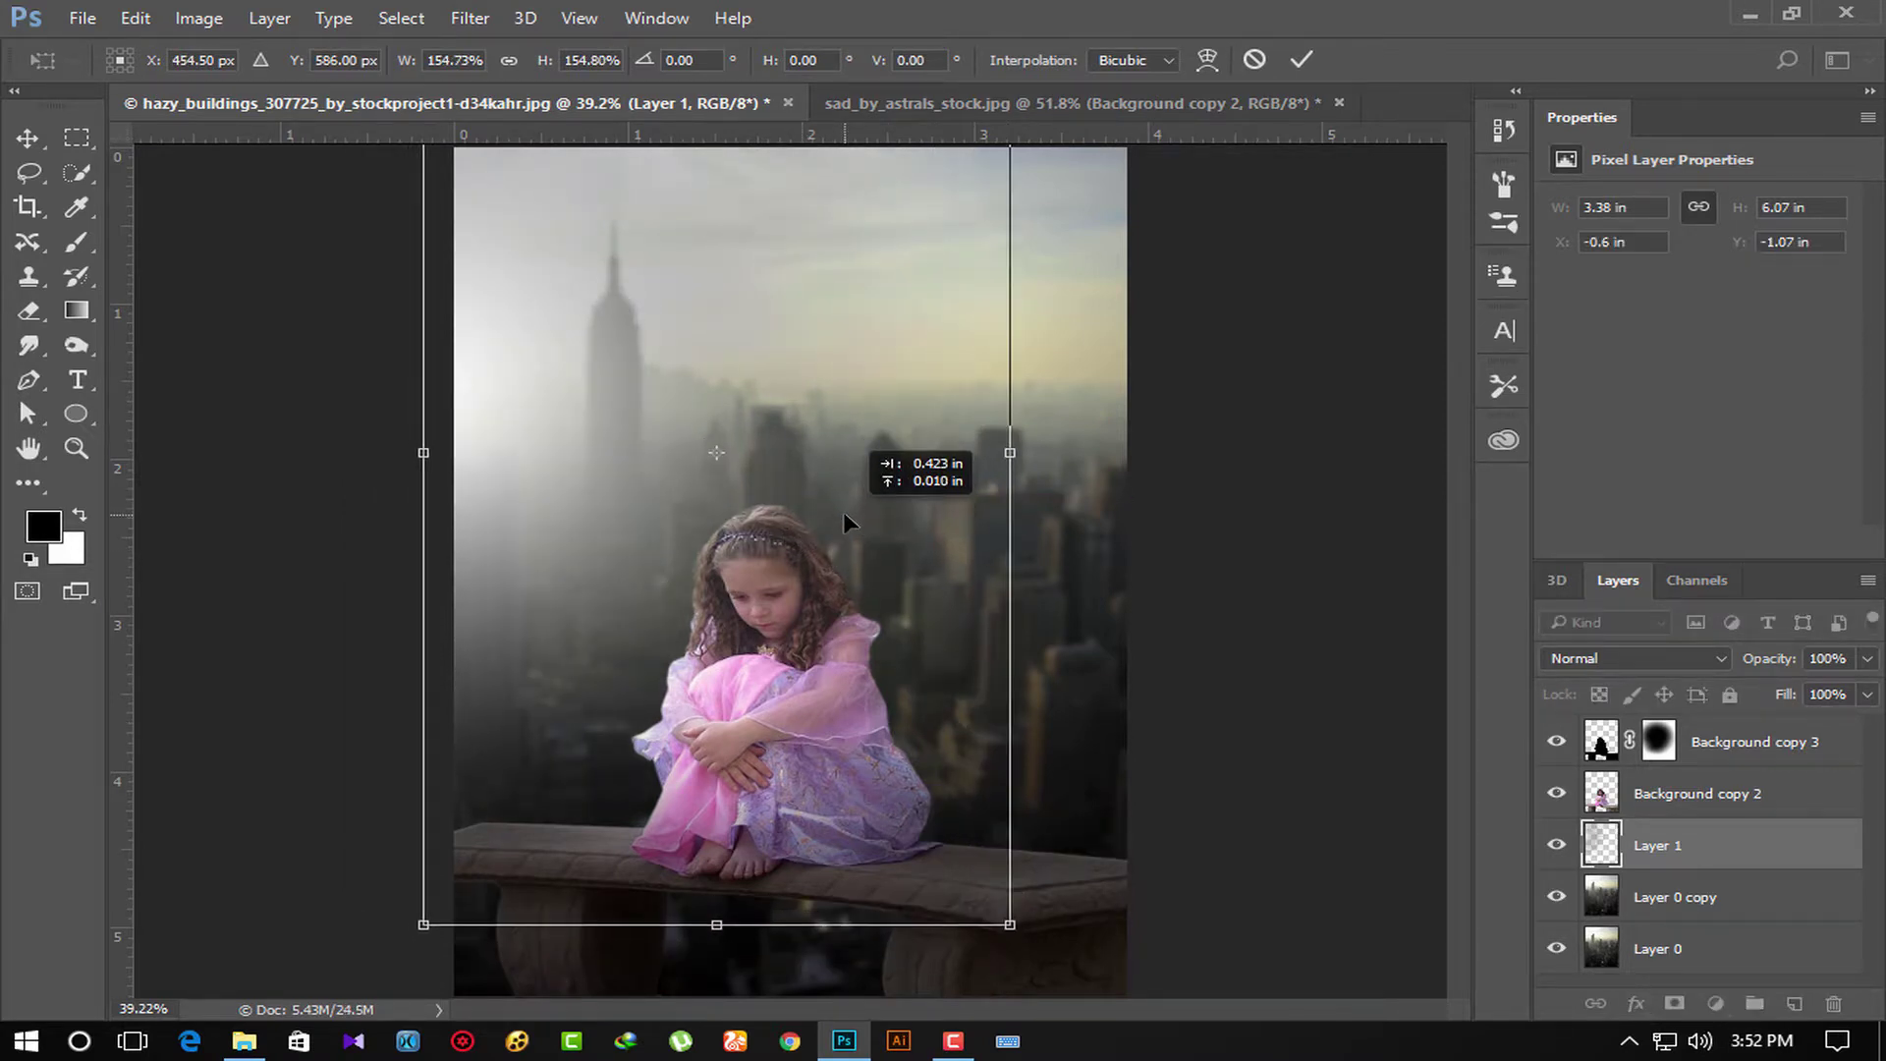
pyautogui.press('Return')
# Set Layer 1 to Screen blend mode and add an empty Layer 2 above it.
pyautogui.press('g')
pyautogui.click(1649, 660)
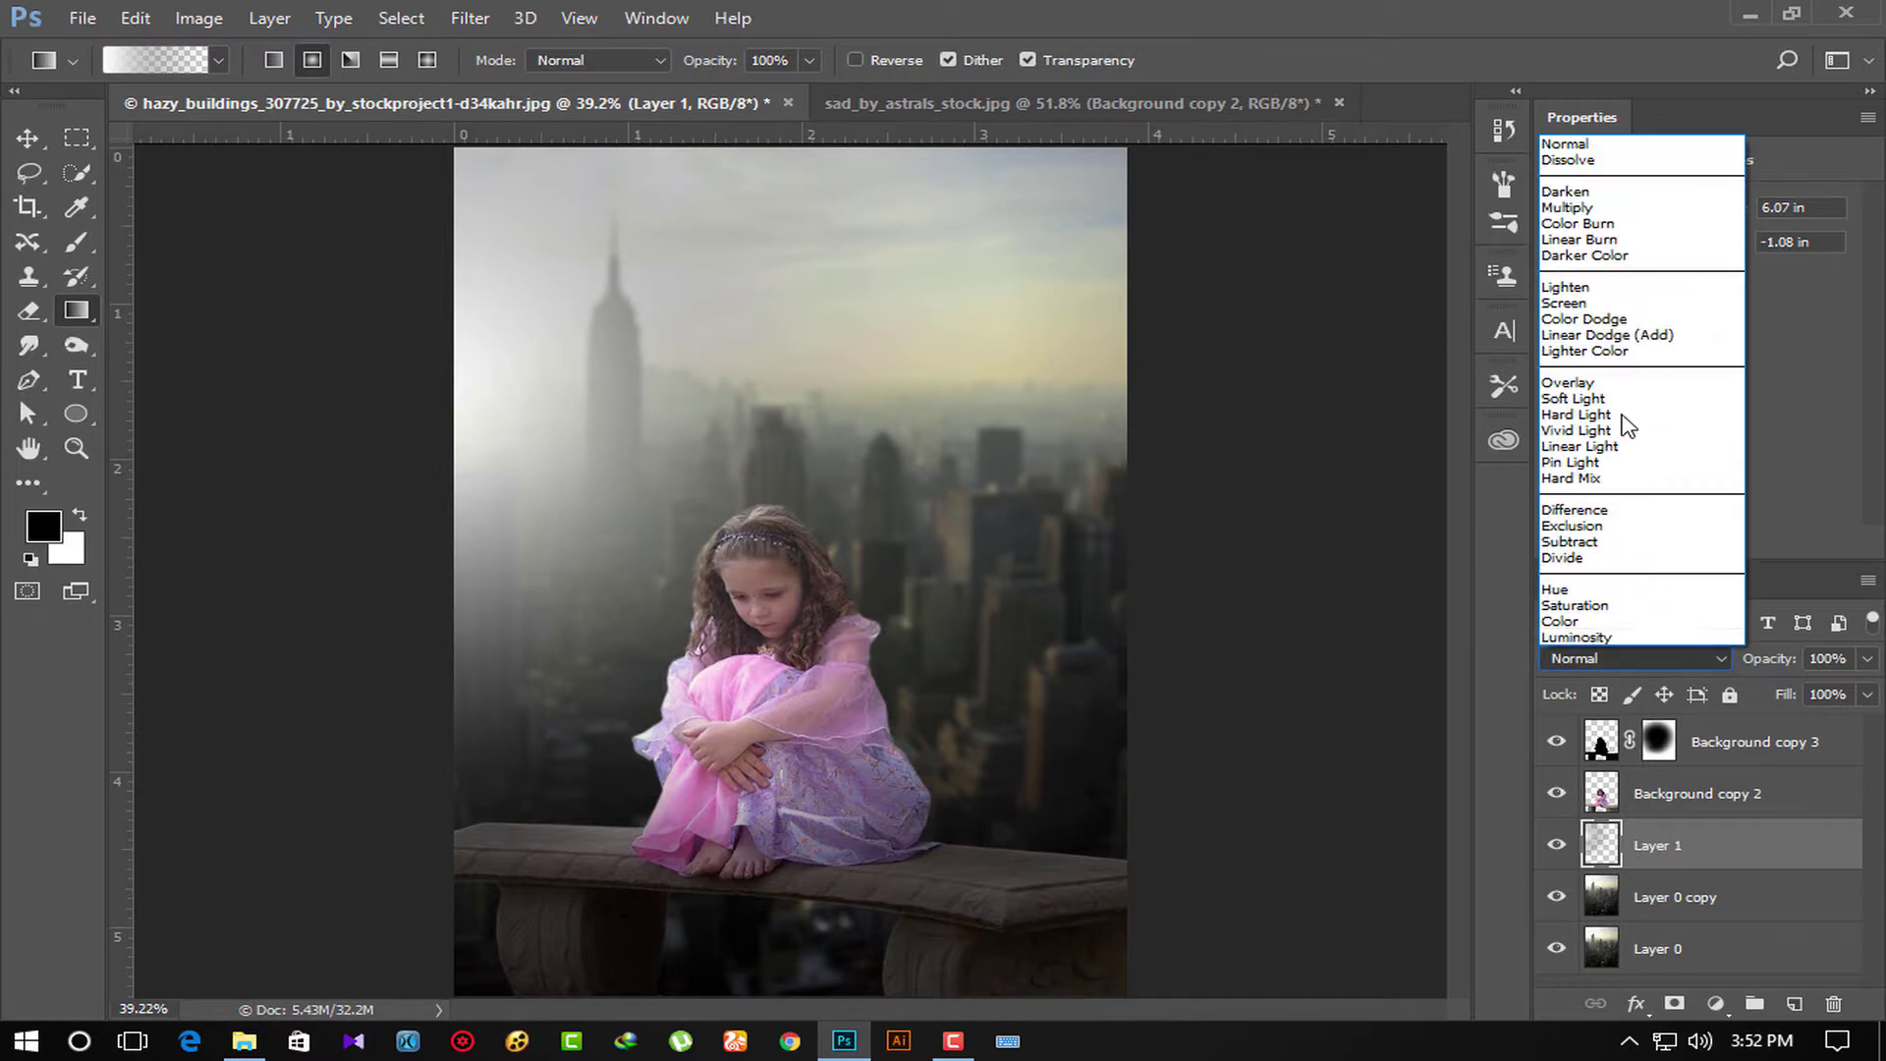
pyautogui.click(1583, 299)
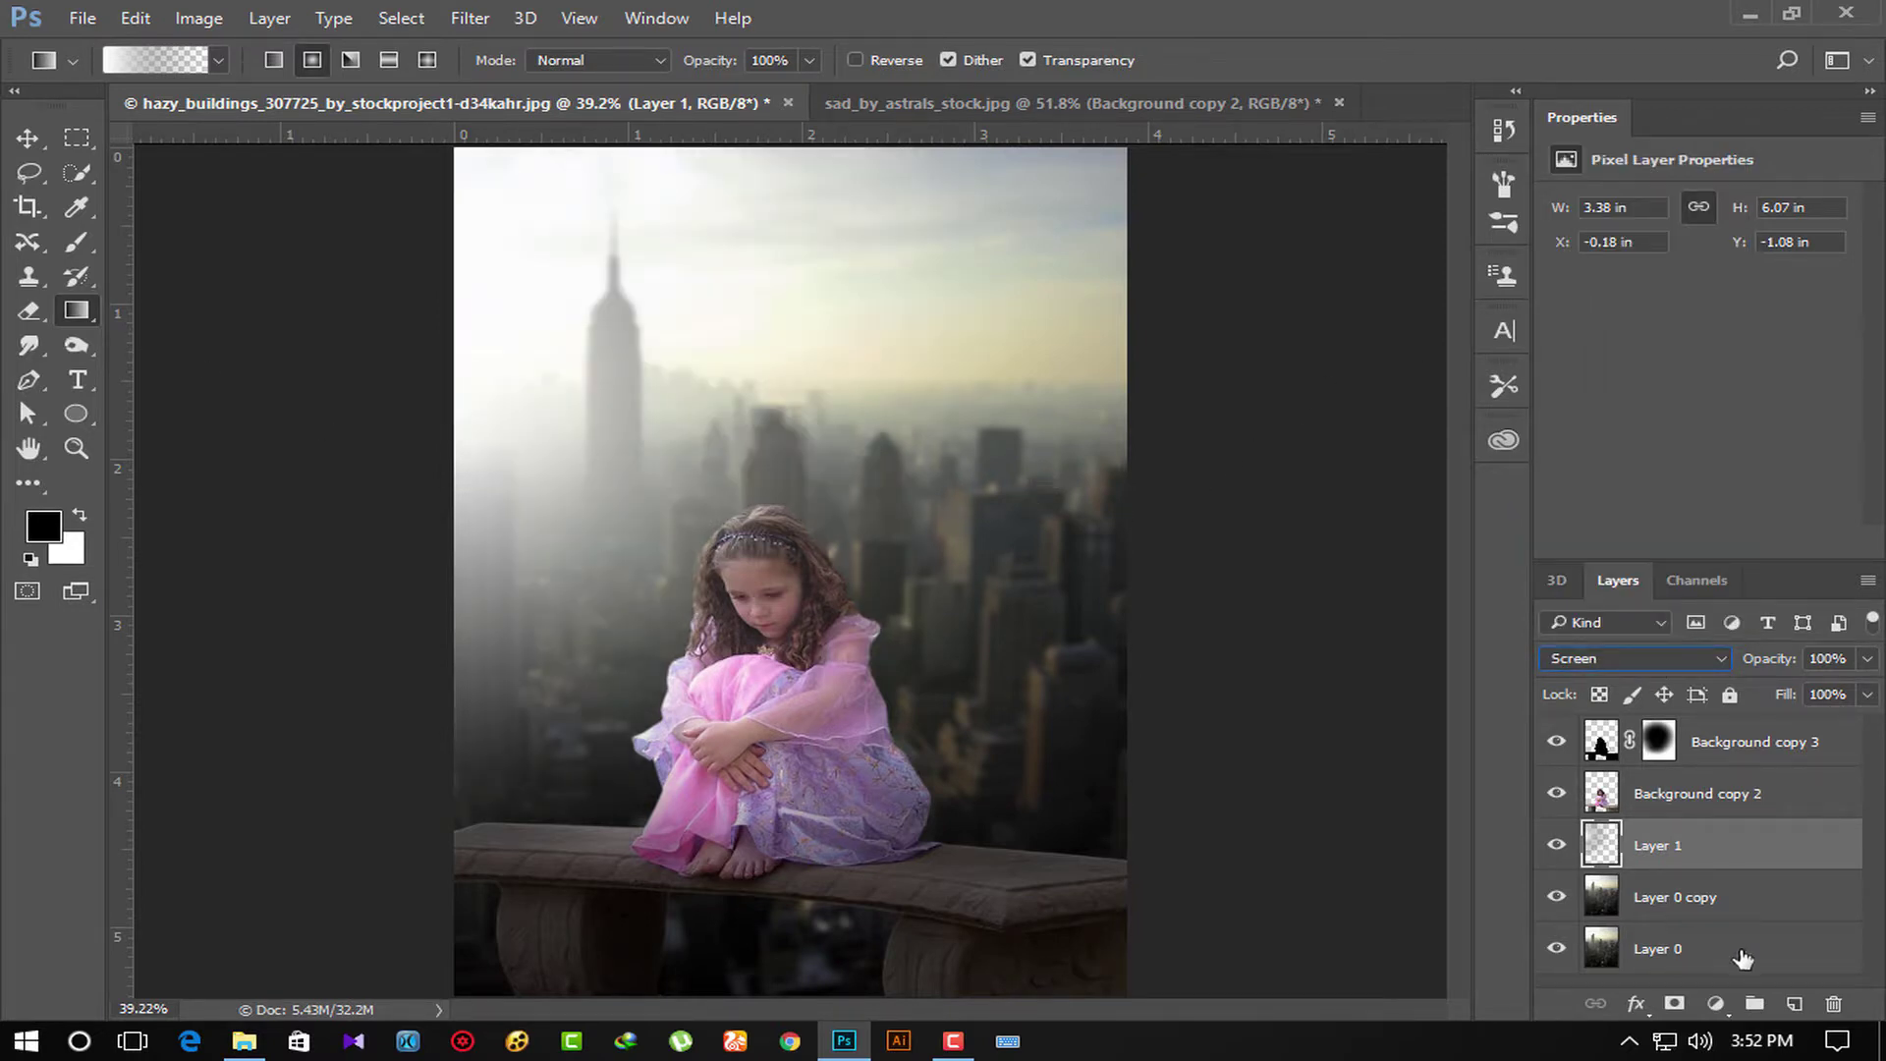
pyautogui.click(1794, 1003)
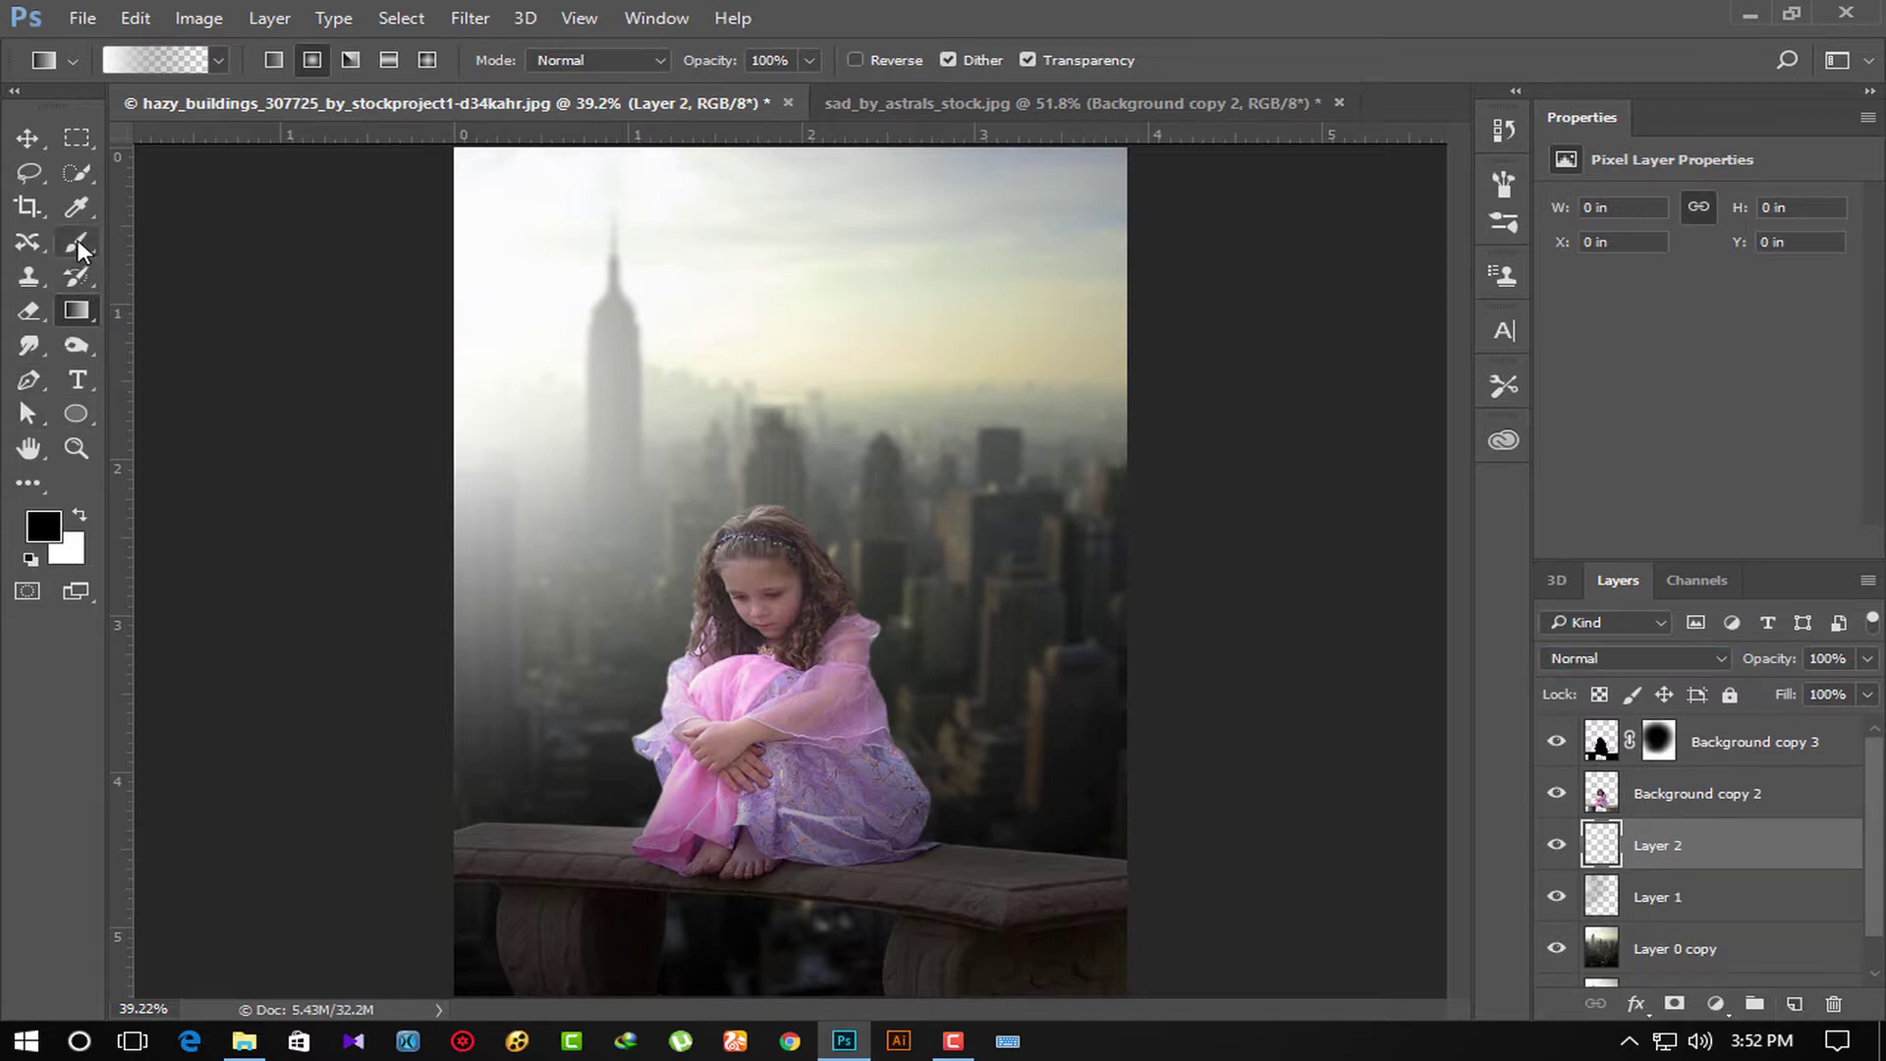
# Pick a soft white brush, test a stroke at the left, then discard that layer.
pyautogui.moveTo(77, 241); pyautogui.dragTo(177, 247)
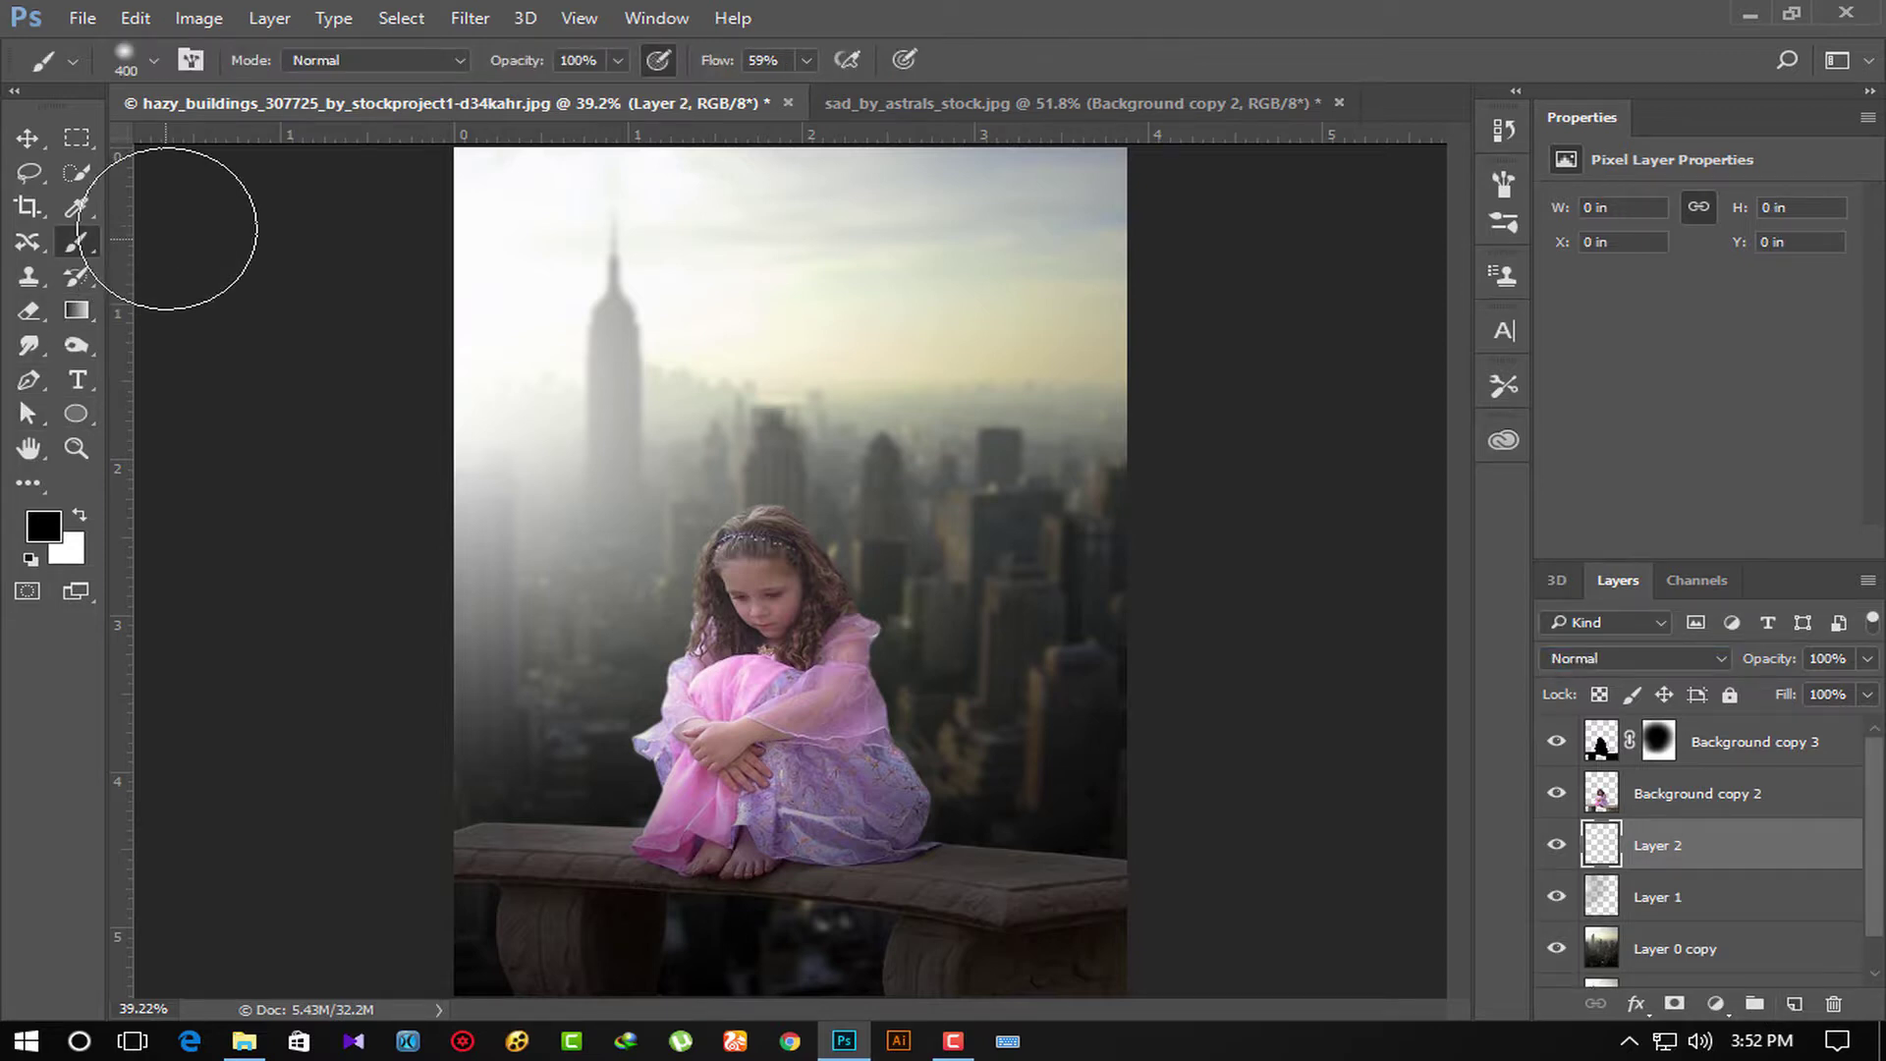
pyautogui.click(80, 514)
pyautogui.moveTo(433, 337); pyautogui.dragTo(467, 346)
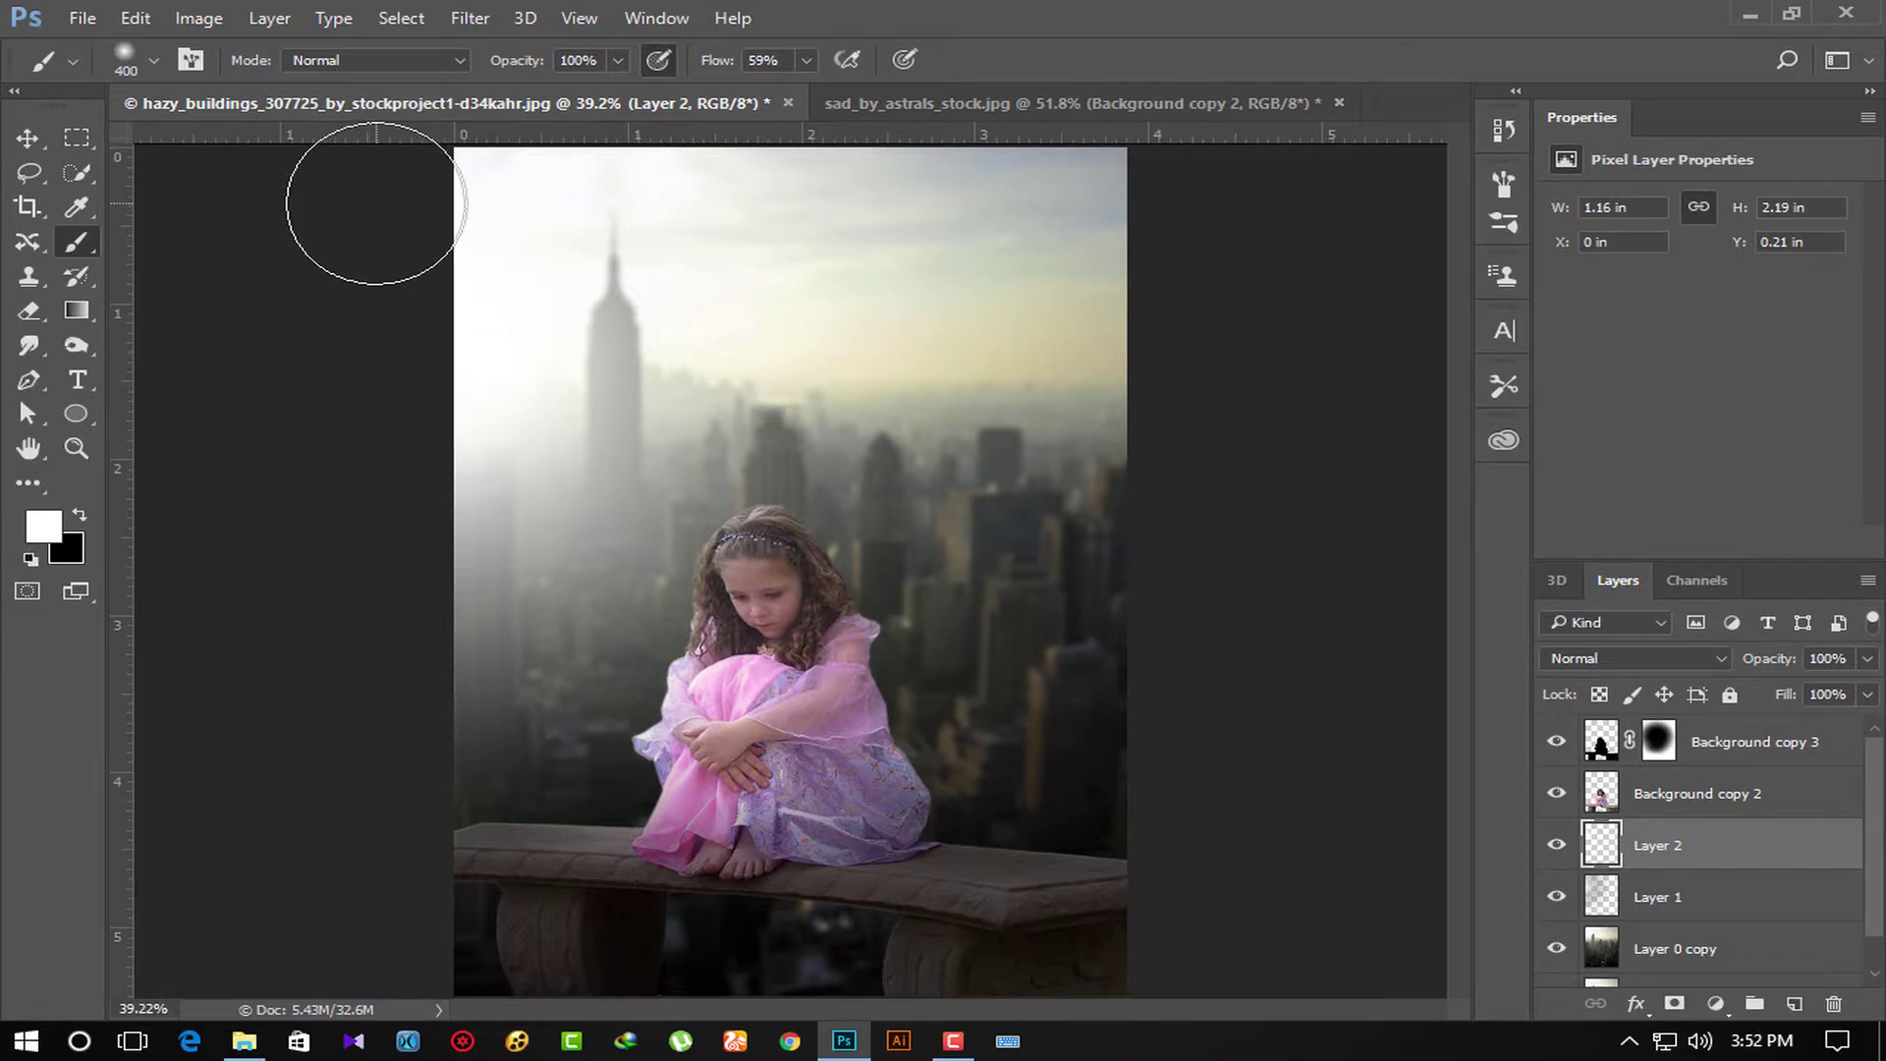
pyautogui.press('Delete')
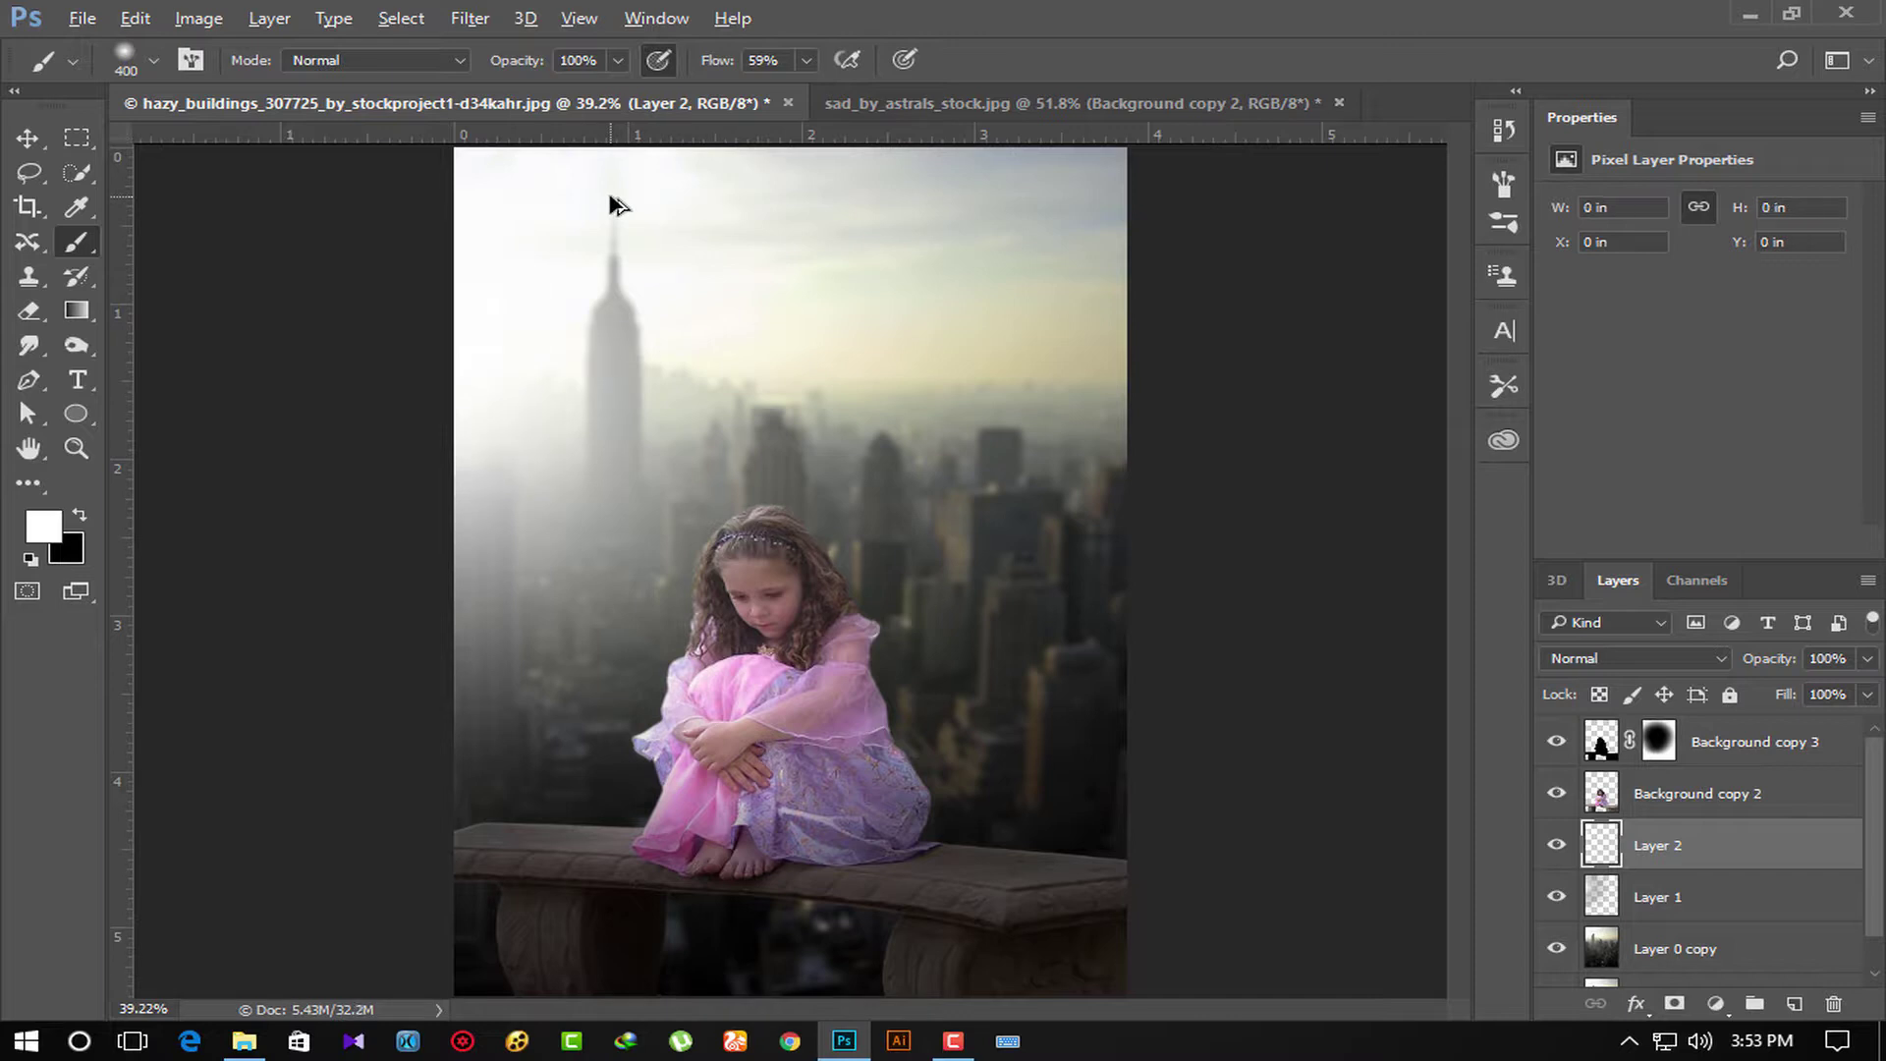
# At 100% brush flow, paint white haze on a new Layer 2 along the left edge.
pyautogui.moveTo(715, 62); pyautogui.dragTo(777, 63)
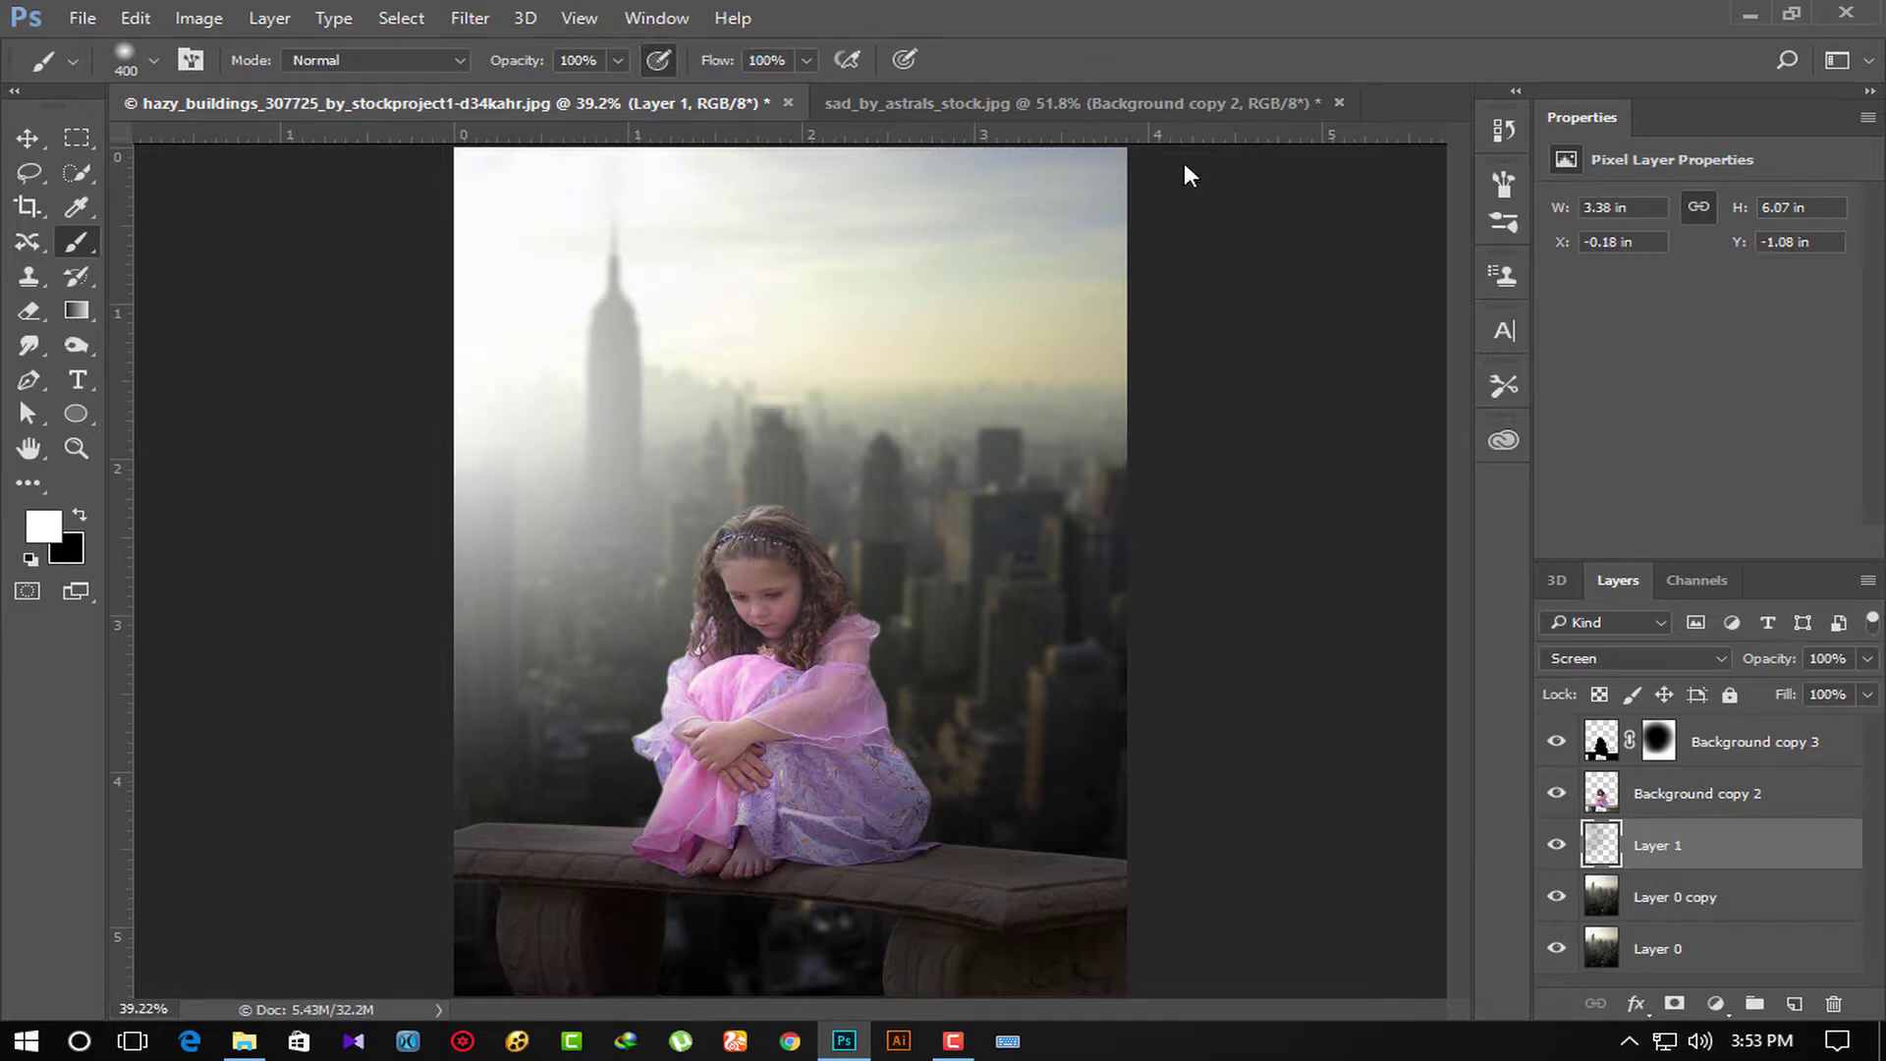
pyautogui.click(1796, 1004)
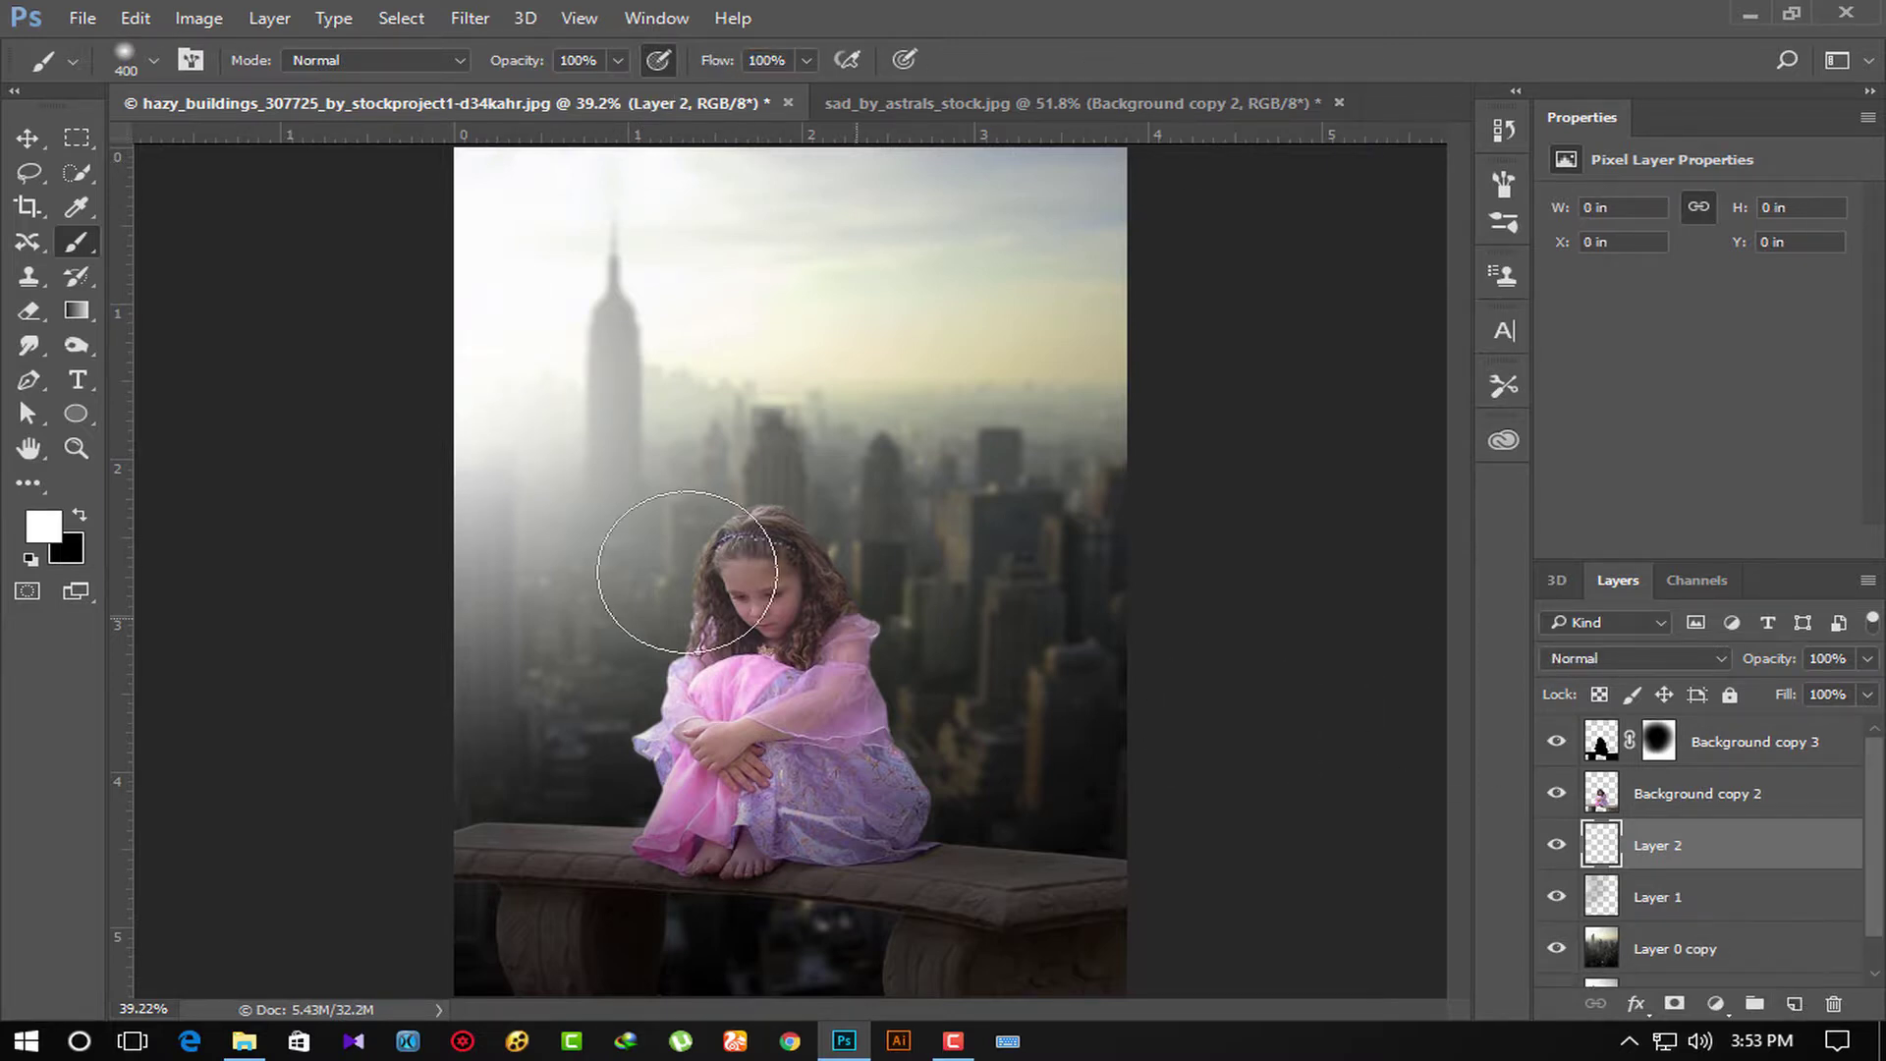
pyautogui.moveTo(491, 350); pyautogui.dragTo(505, 337)
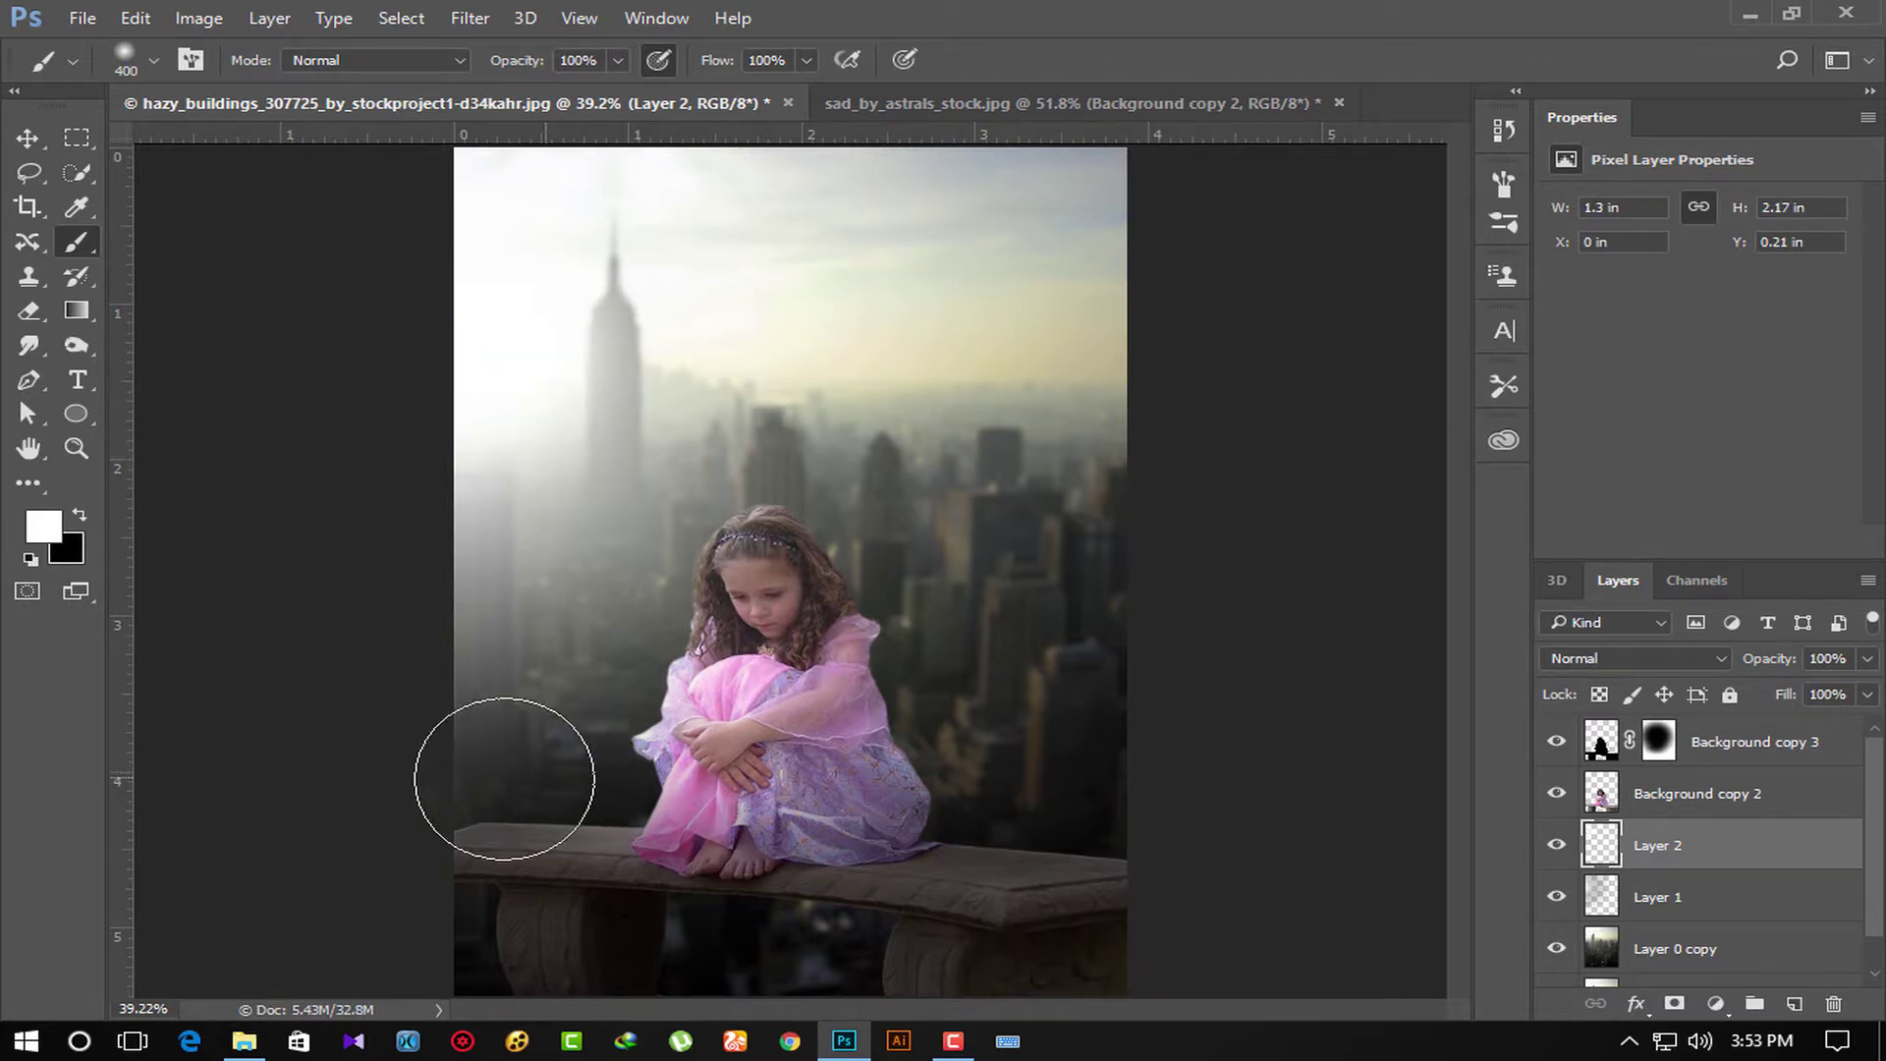
pyautogui.scroll(1, 550, 771)
pyautogui.scroll(4, 551, 771)
pyautogui.scroll(-2, 550, 771)
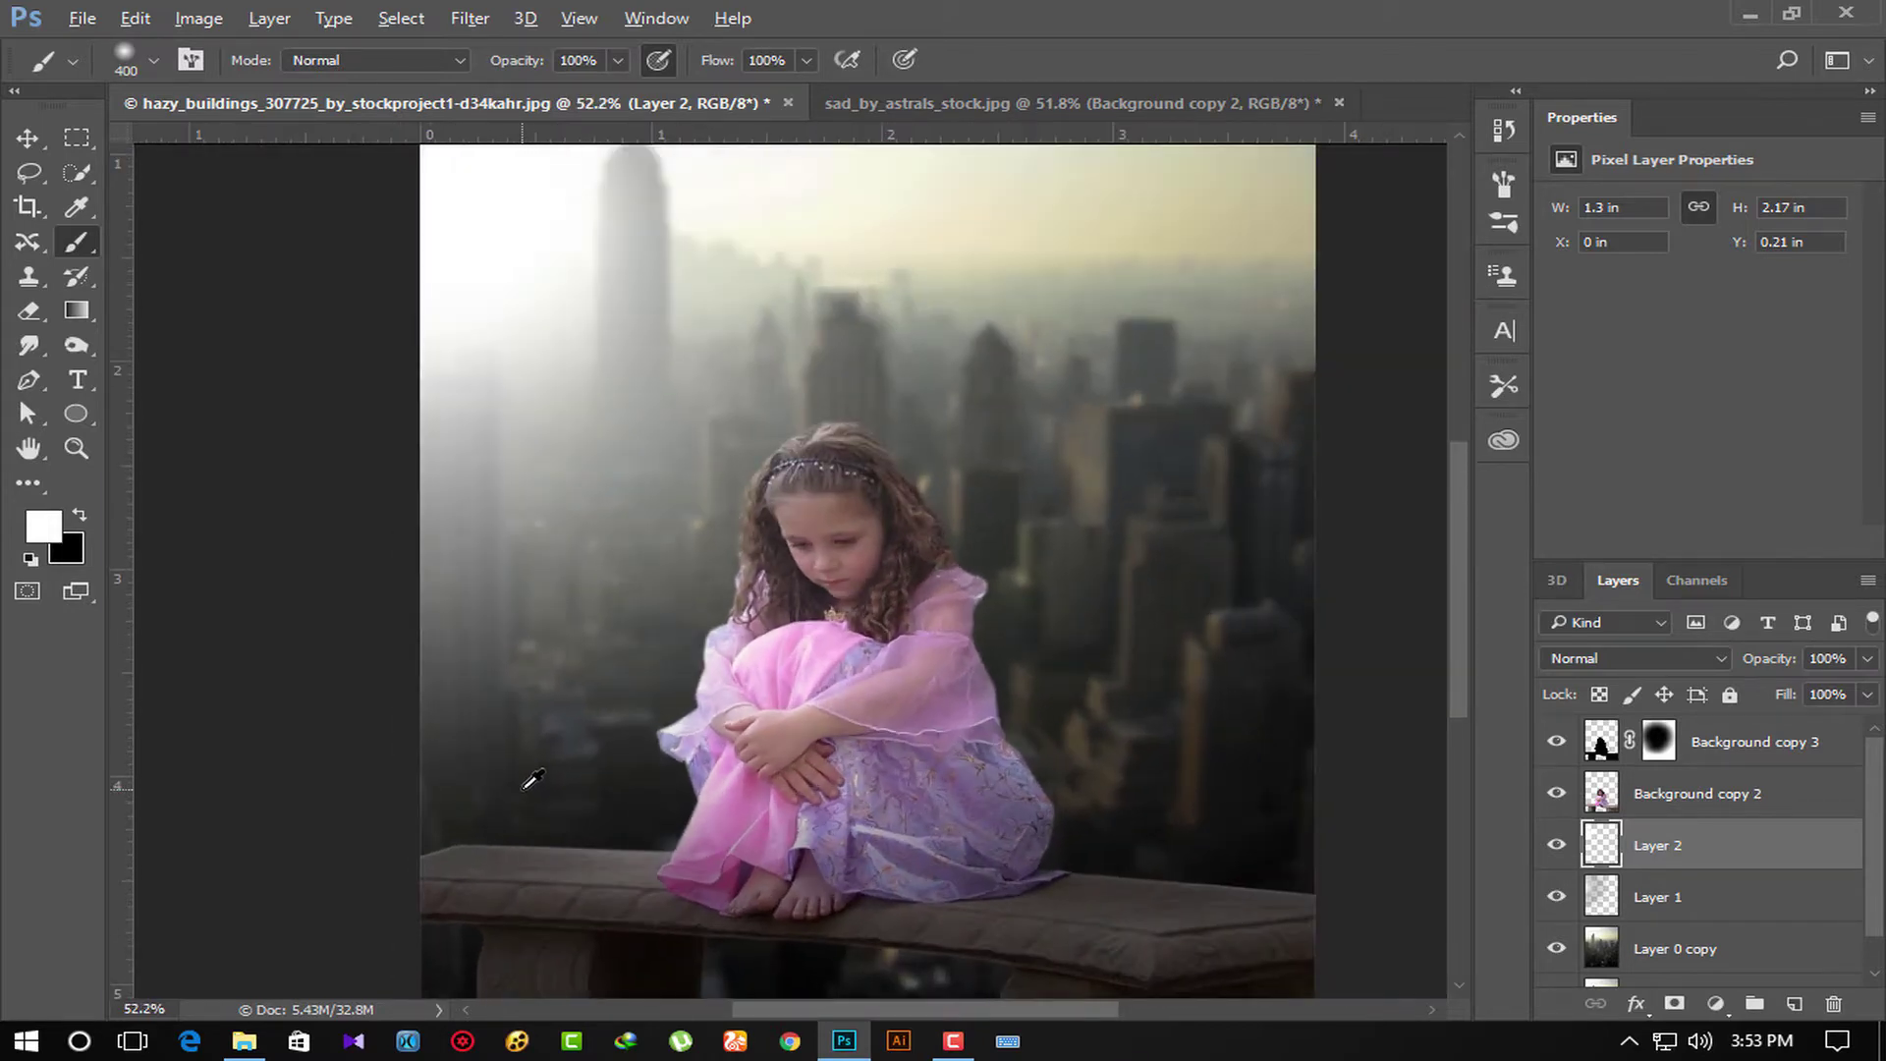
pyautogui.scroll(-1, 545, 775)
pyautogui.scroll(-1, 535, 779)
pyautogui.scroll(-1, 536, 779)
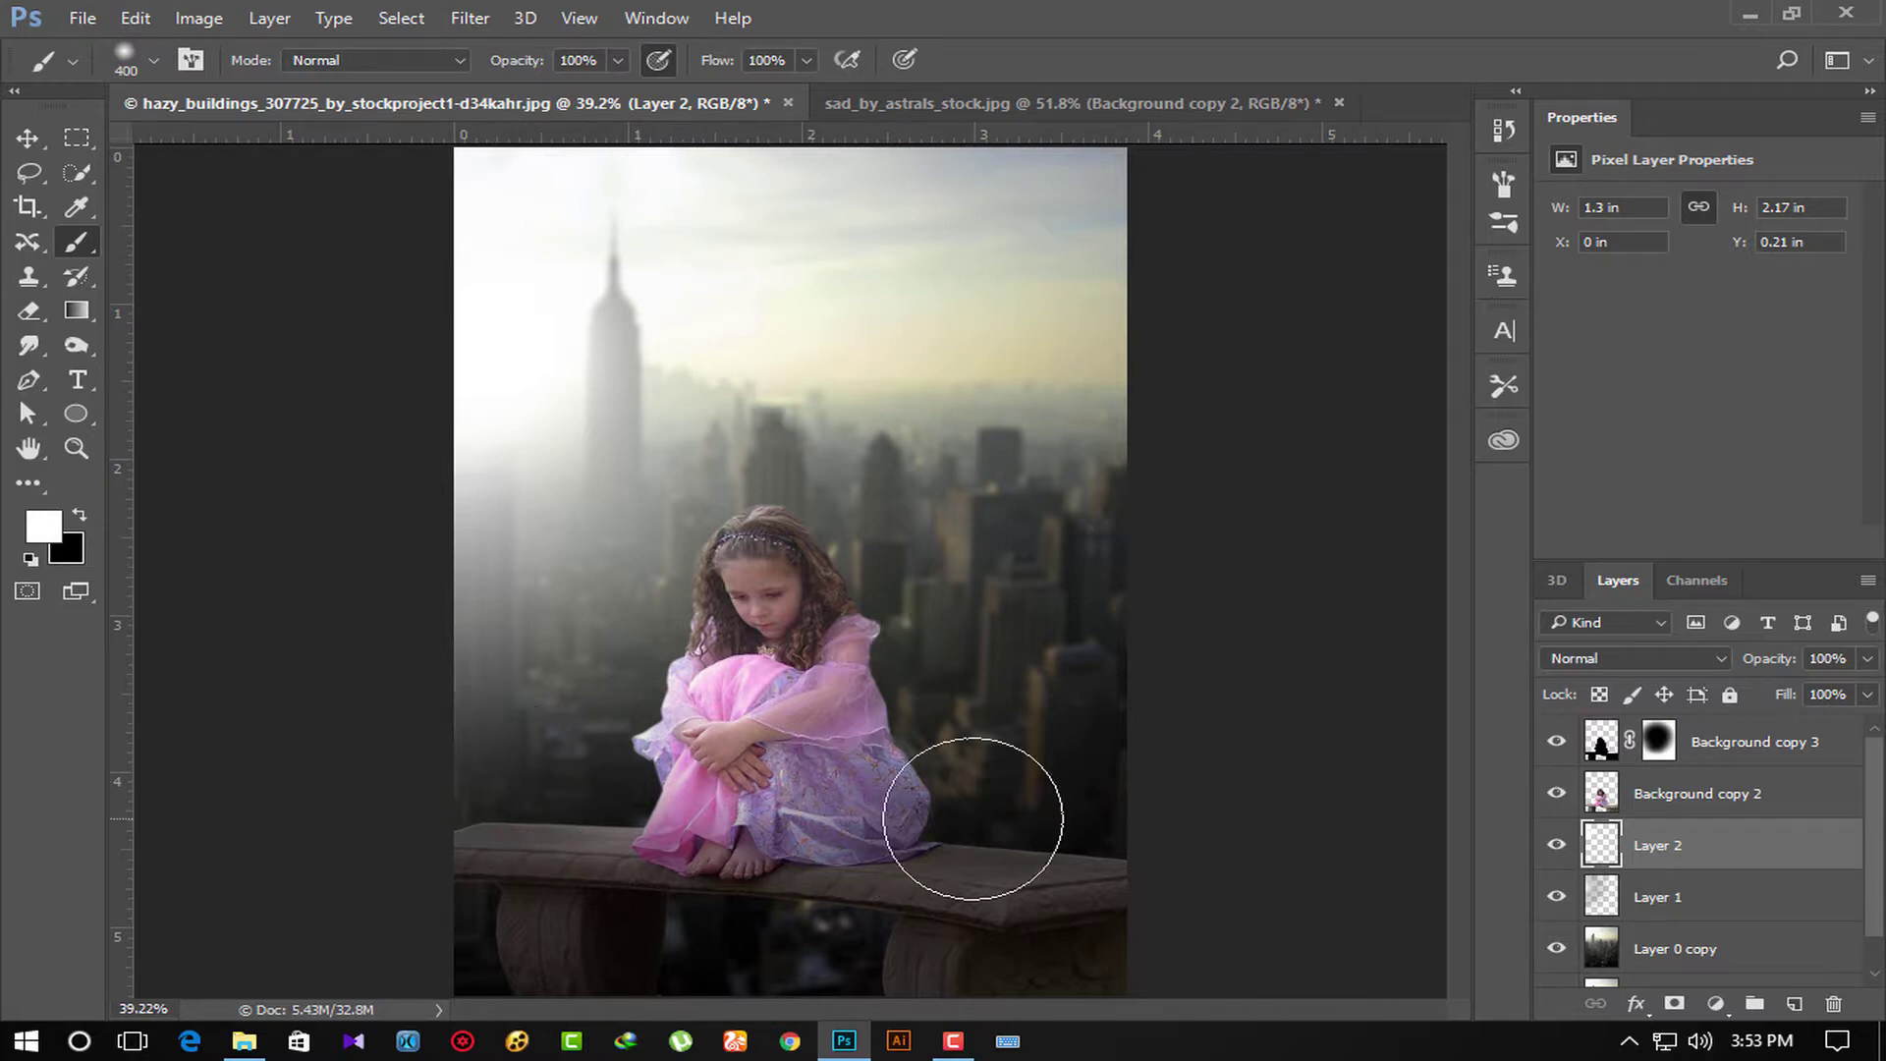
# Add Layer 3 above Background copy 3 and stamp a merged copy of the composite into it with Apply Image.
pyautogui.click(1747, 759)
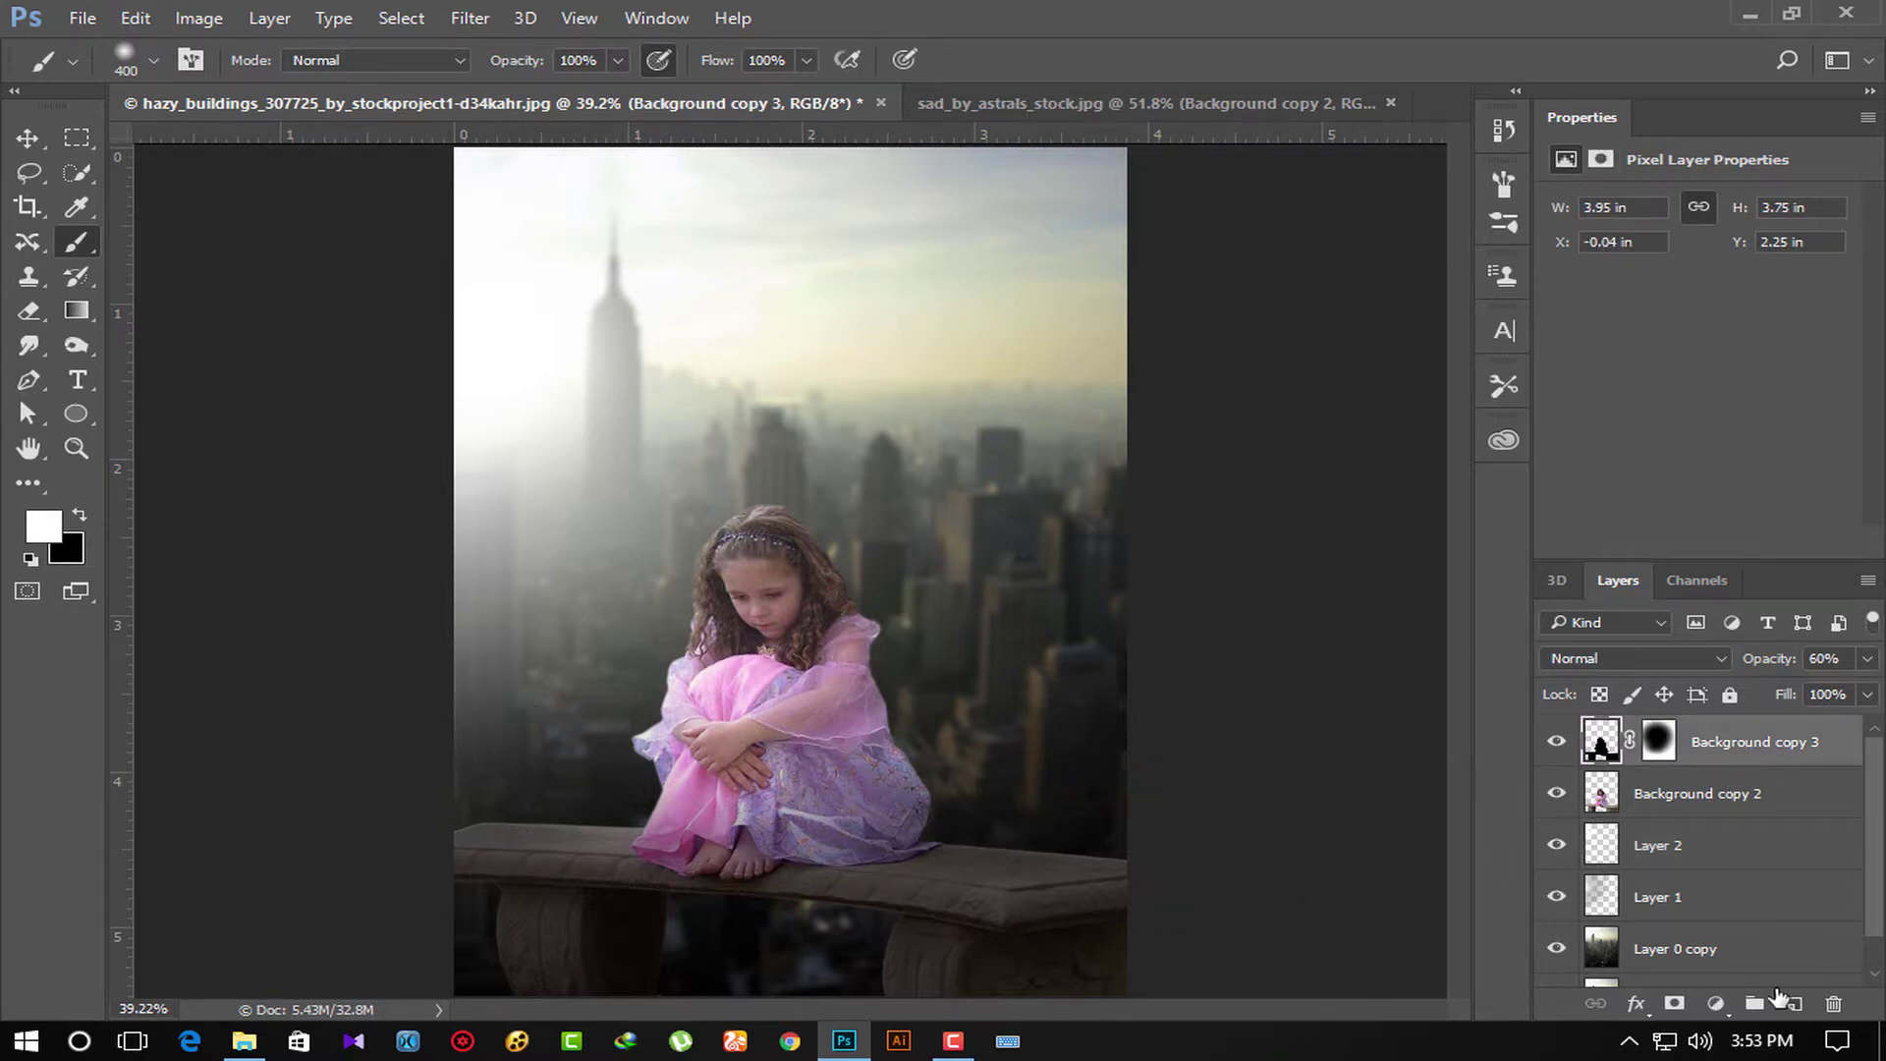
pyautogui.click(1793, 1003)
pyautogui.click(209, 18)
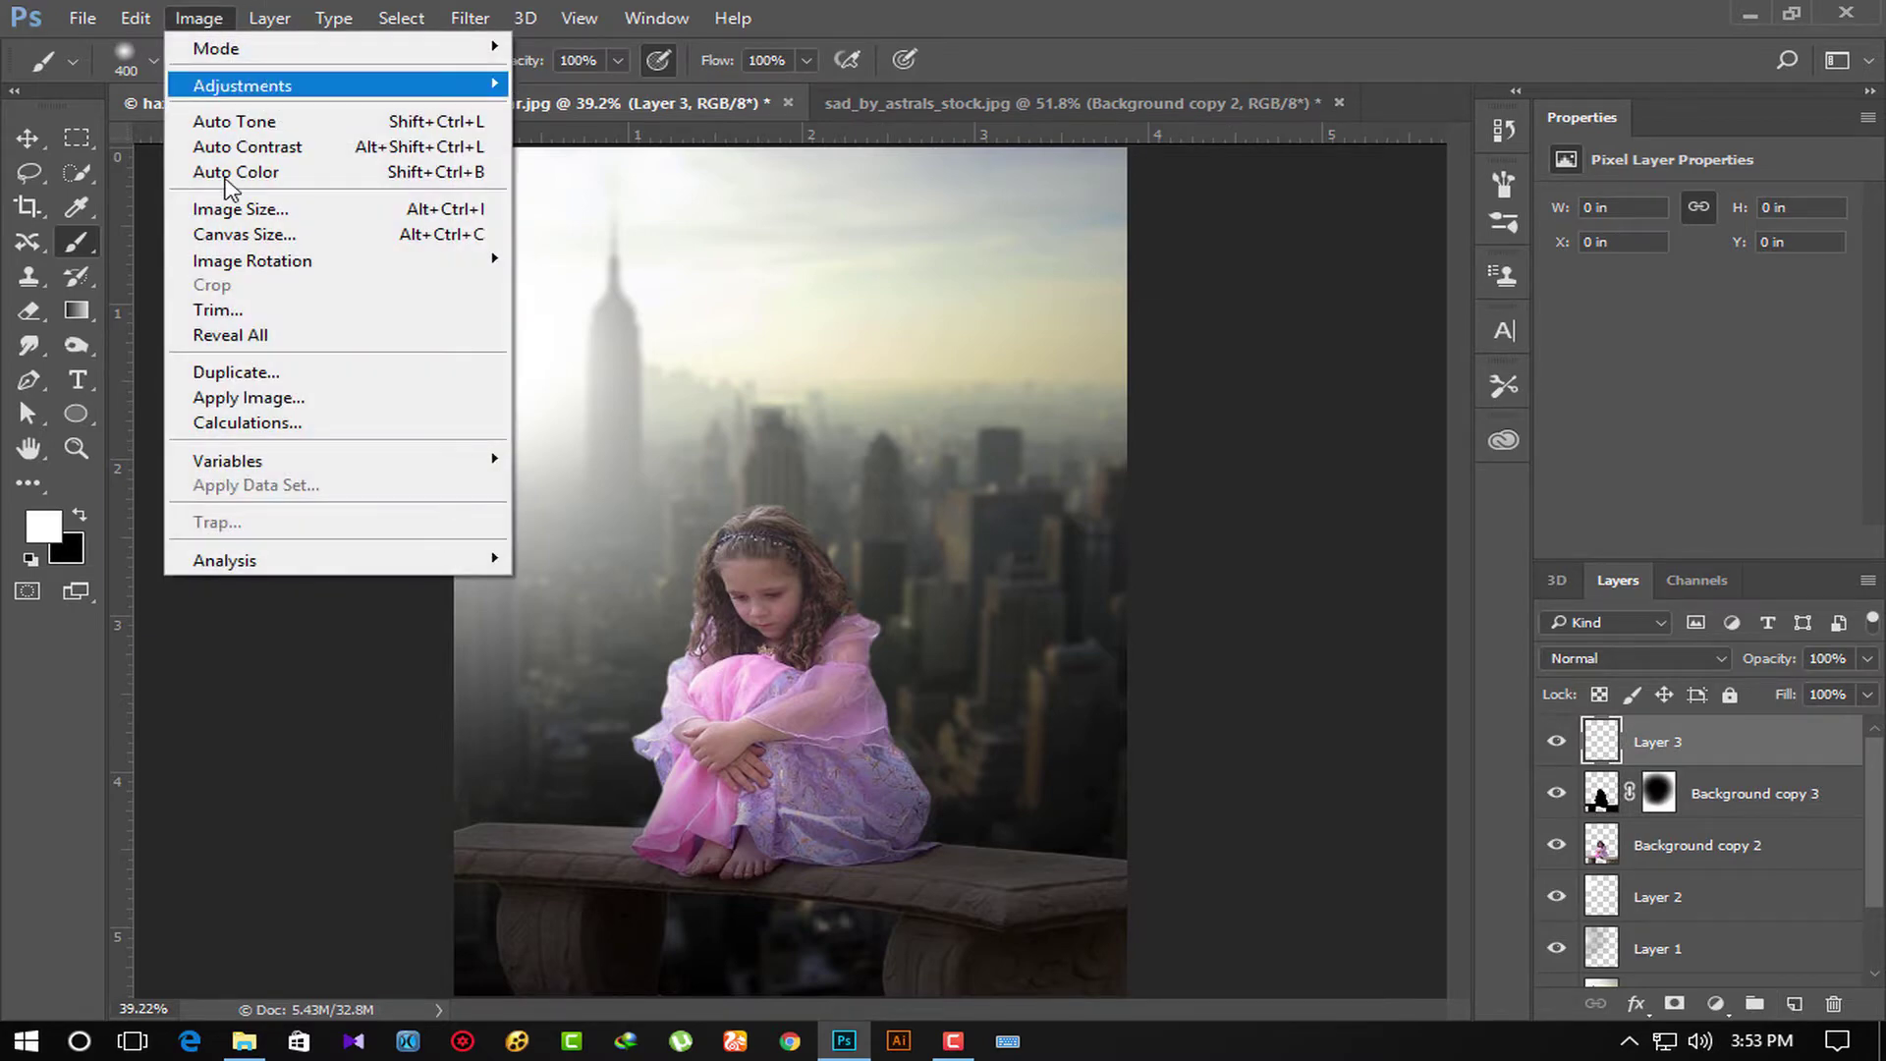
pyautogui.click(273, 399)
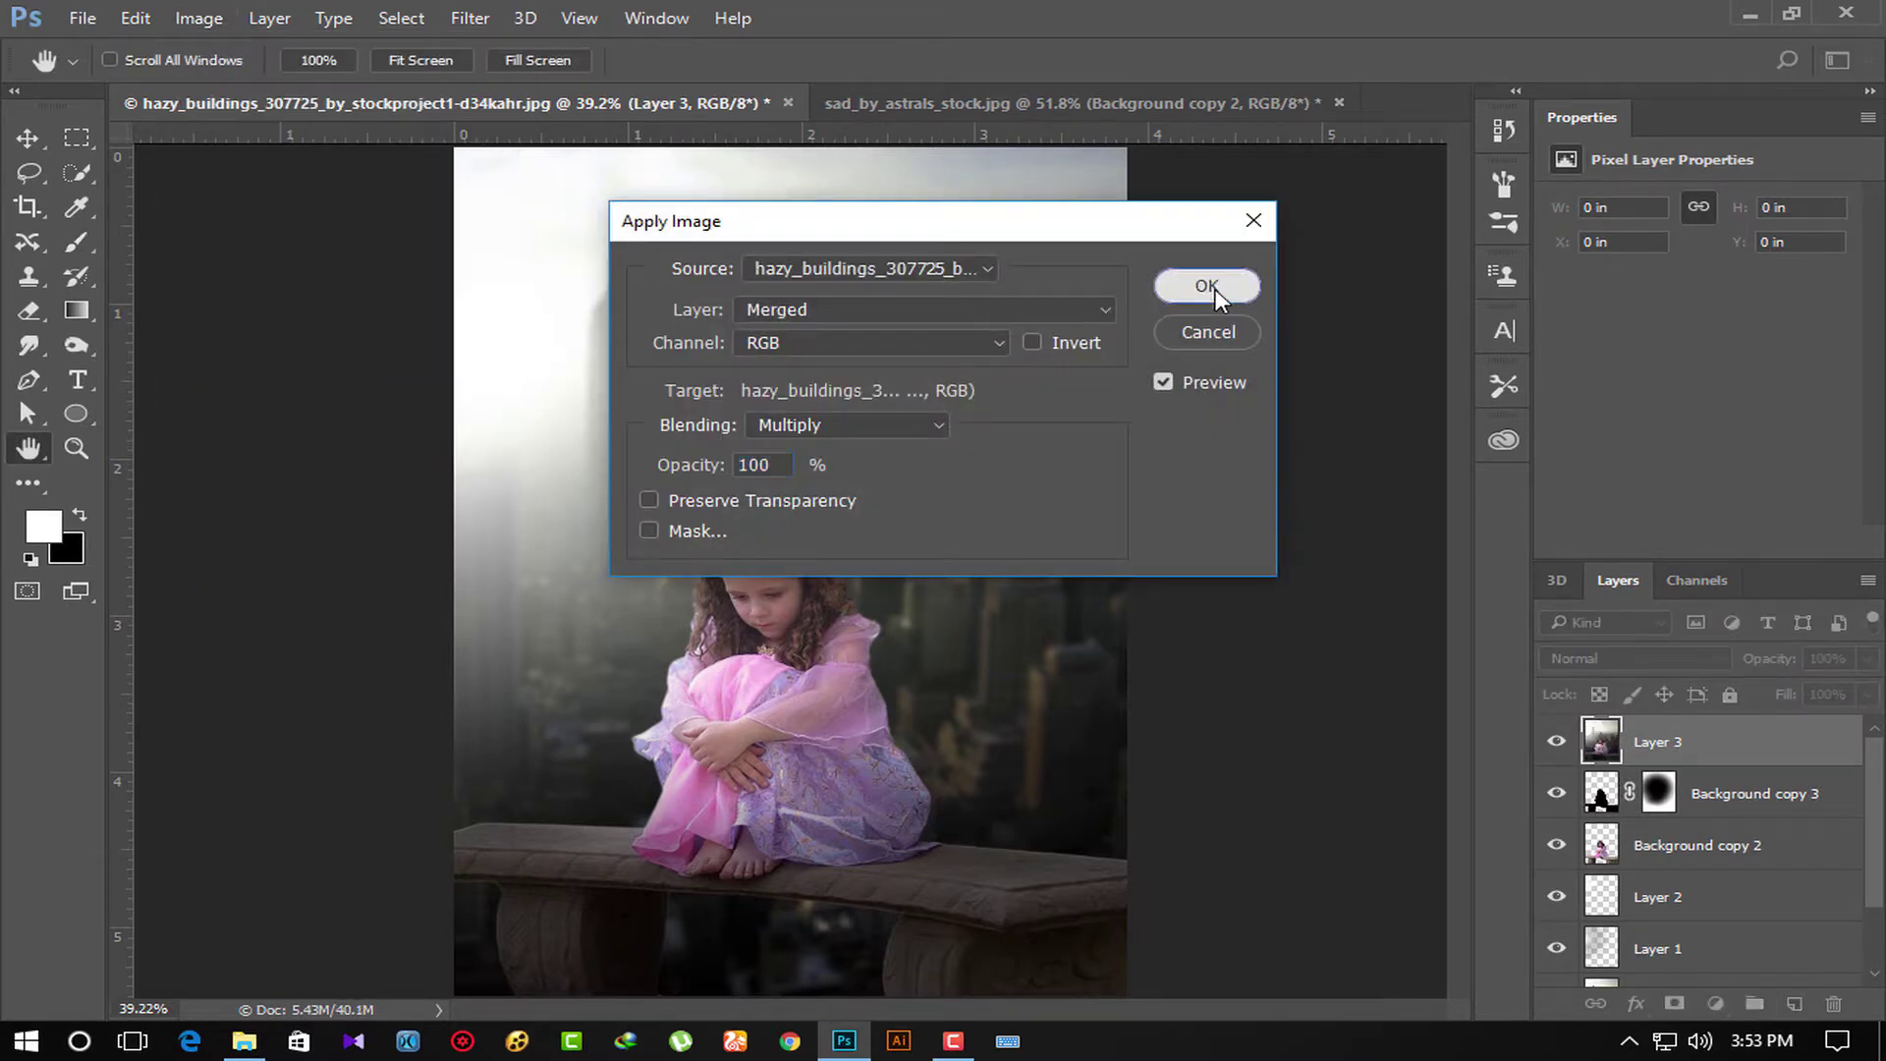
pyautogui.click(1236, 287)
pyautogui.click(471, 20)
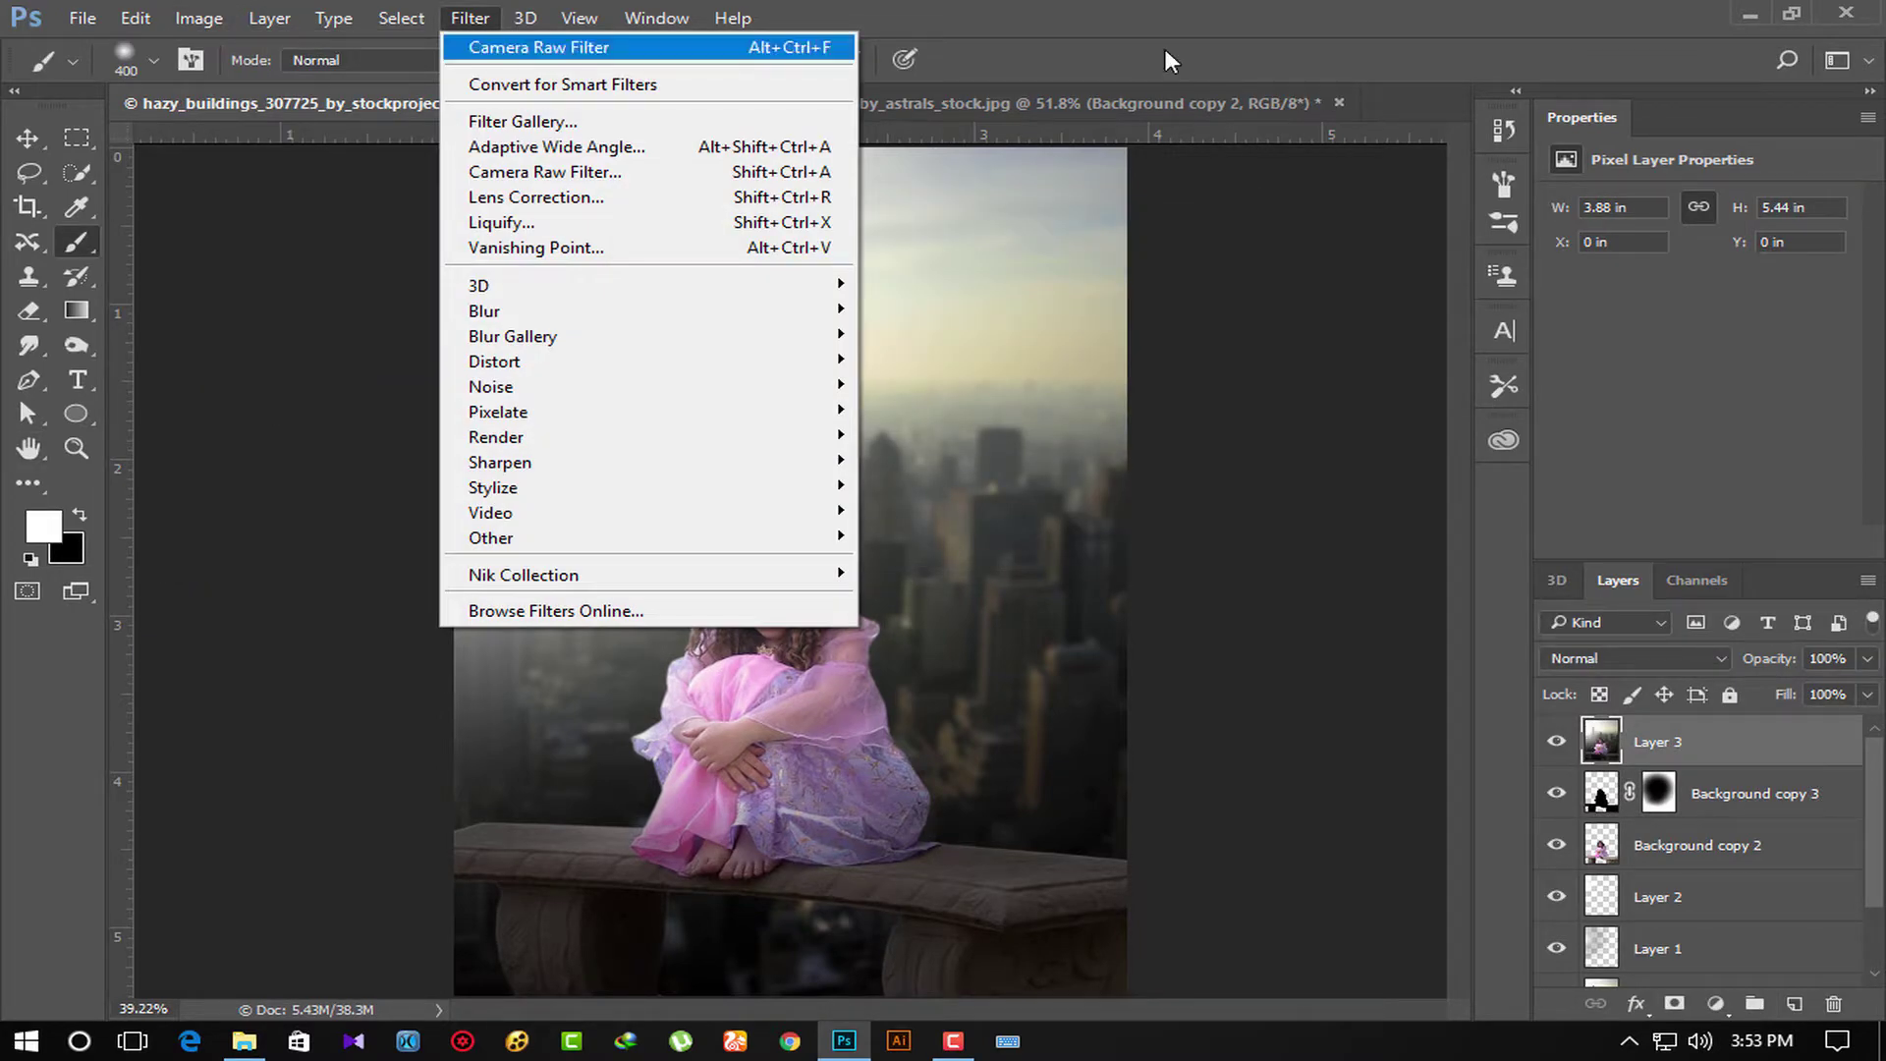
pyautogui.press('Escape')
# Add a Curves adjustment lowering Blue highlights and lifting Blue shadows to warm the image.
pyautogui.click(1714, 1004)
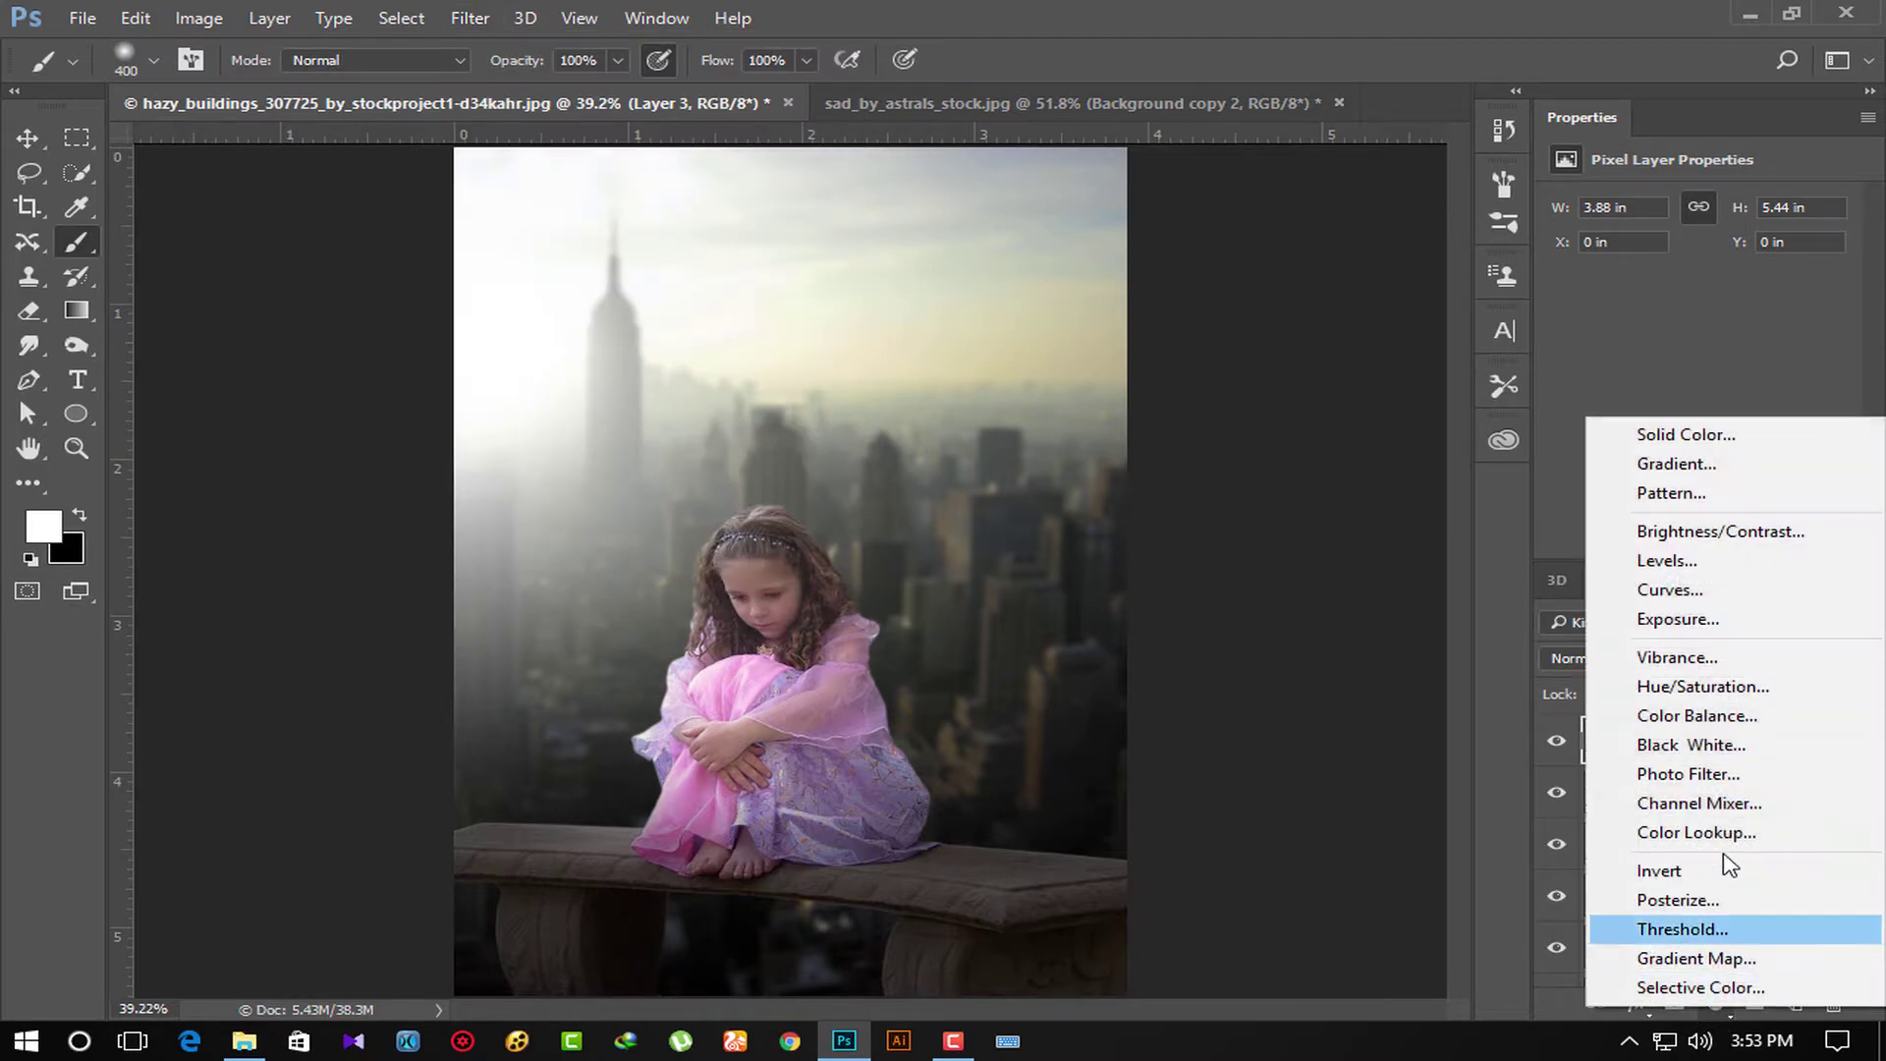
pyautogui.click(1676, 590)
pyautogui.click(1739, 235)
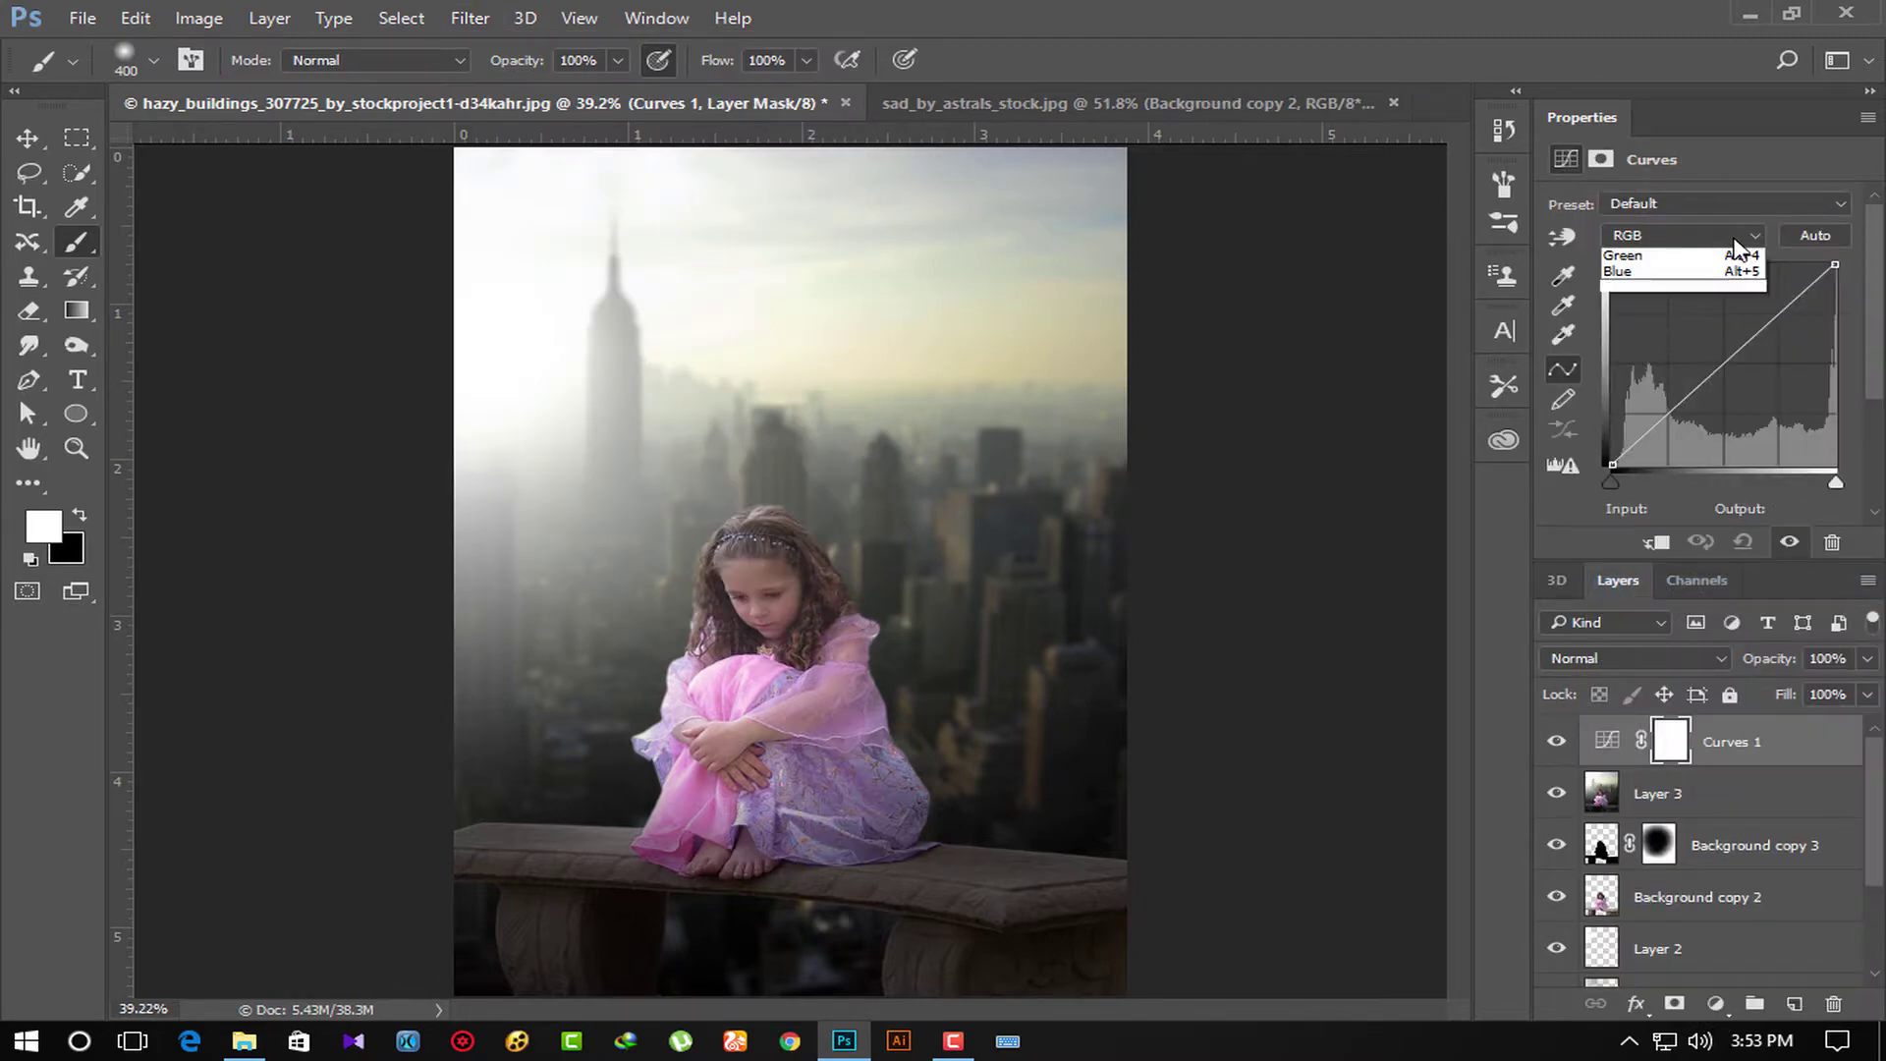
pyautogui.click(1653, 300)
pyautogui.moveTo(1834, 266); pyautogui.dragTo(1834, 259)
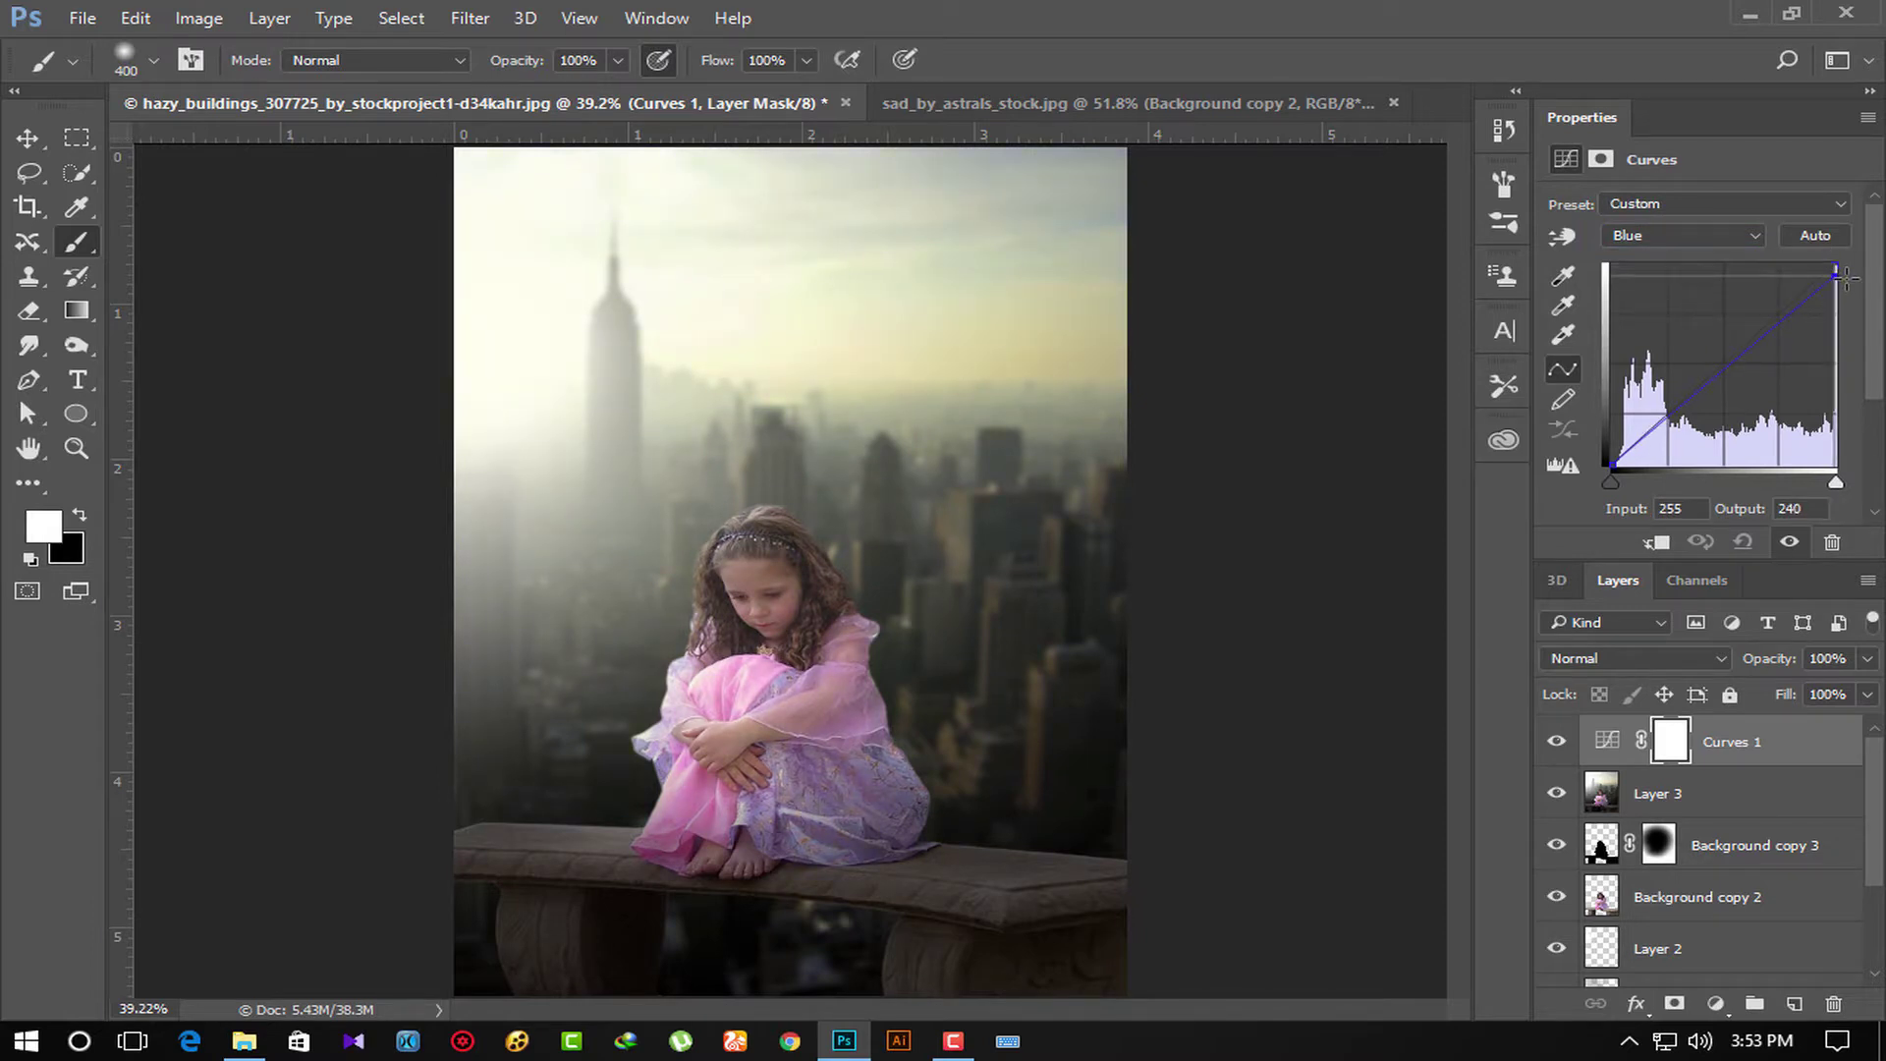
pyautogui.moveTo(1833, 259); pyautogui.dragTo(1835, 284)
pyautogui.moveTo(1613, 466); pyautogui.dragTo(1598, 464)
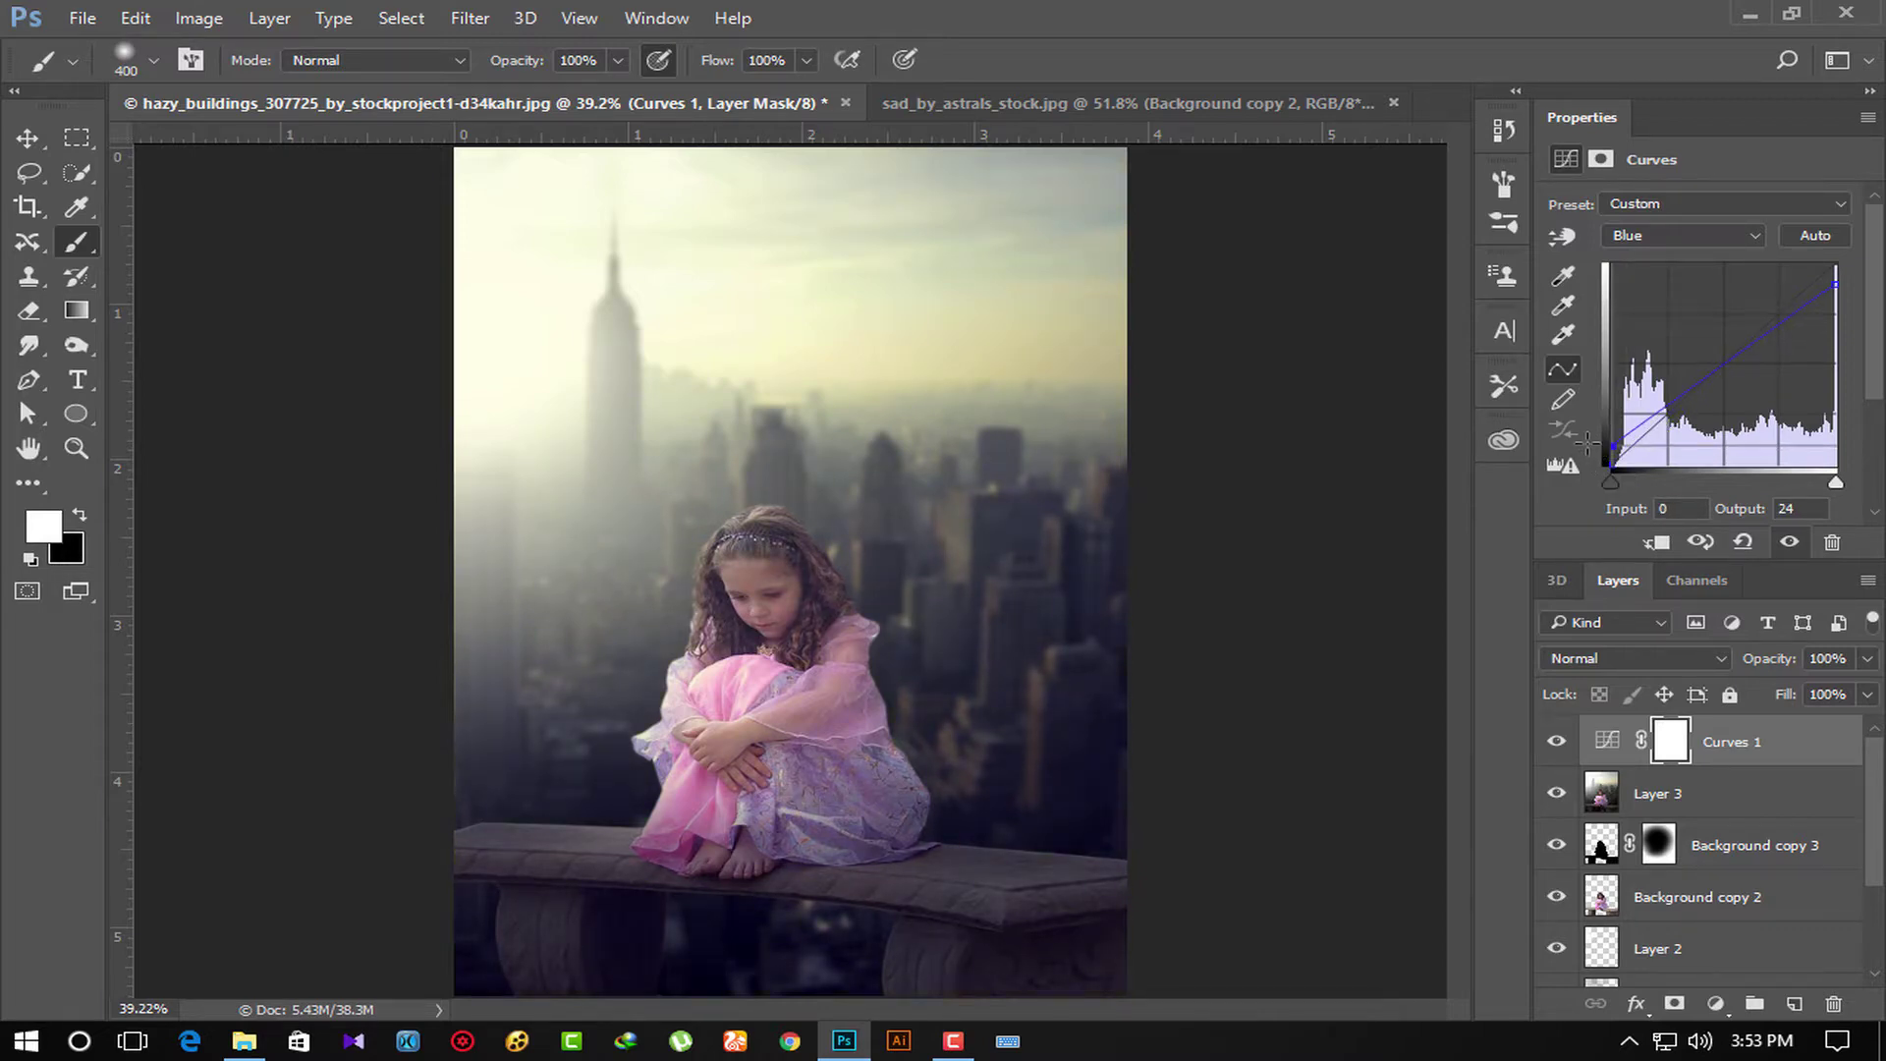
pyautogui.moveTo(1595, 463)
pyautogui.mouseDown()
pyautogui.moveTo(1587, 442)
pyautogui.moveTo(1587, 460)
pyautogui.mouseUp()
# Add a Levels adjustment with midtones darkened to 0.83 and Blue output highlights pulled to 245.
pyautogui.click(1715, 1003)
pyautogui.click(1670, 562)
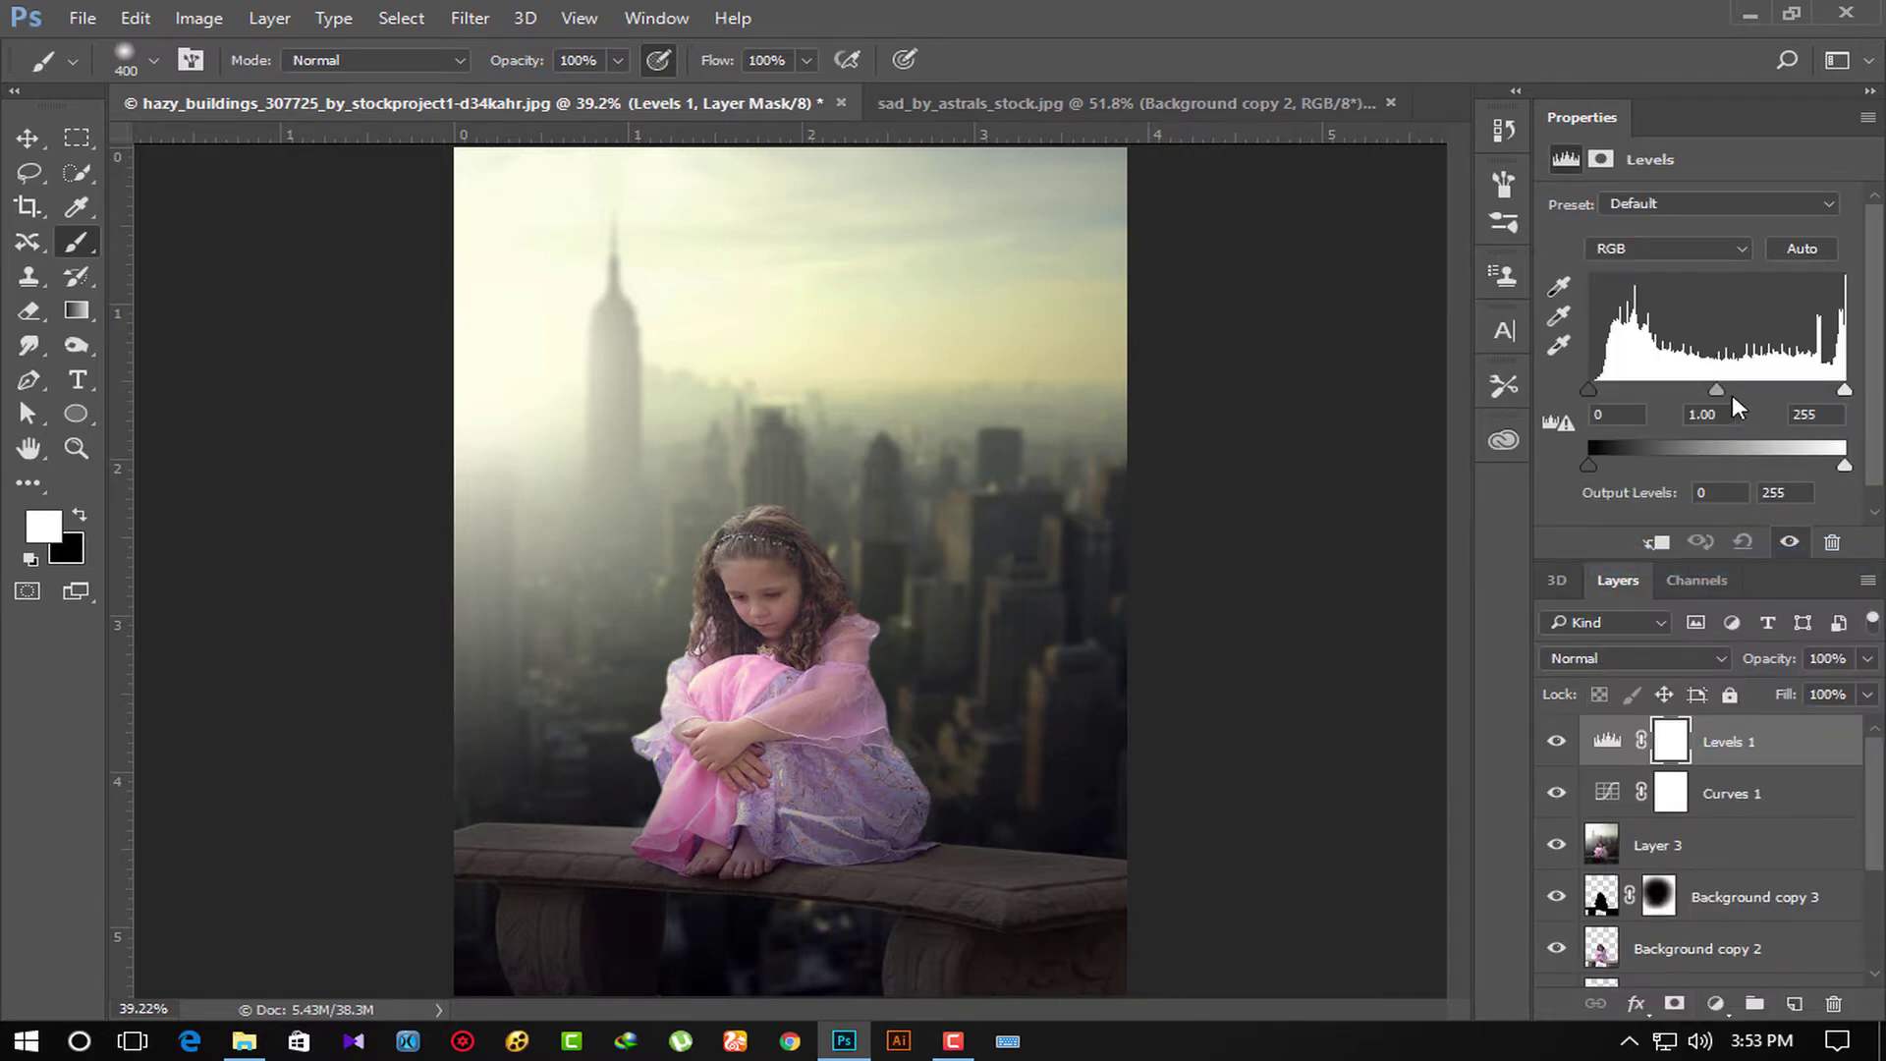
pyautogui.moveTo(1717, 389); pyautogui.dragTo(1736, 397)
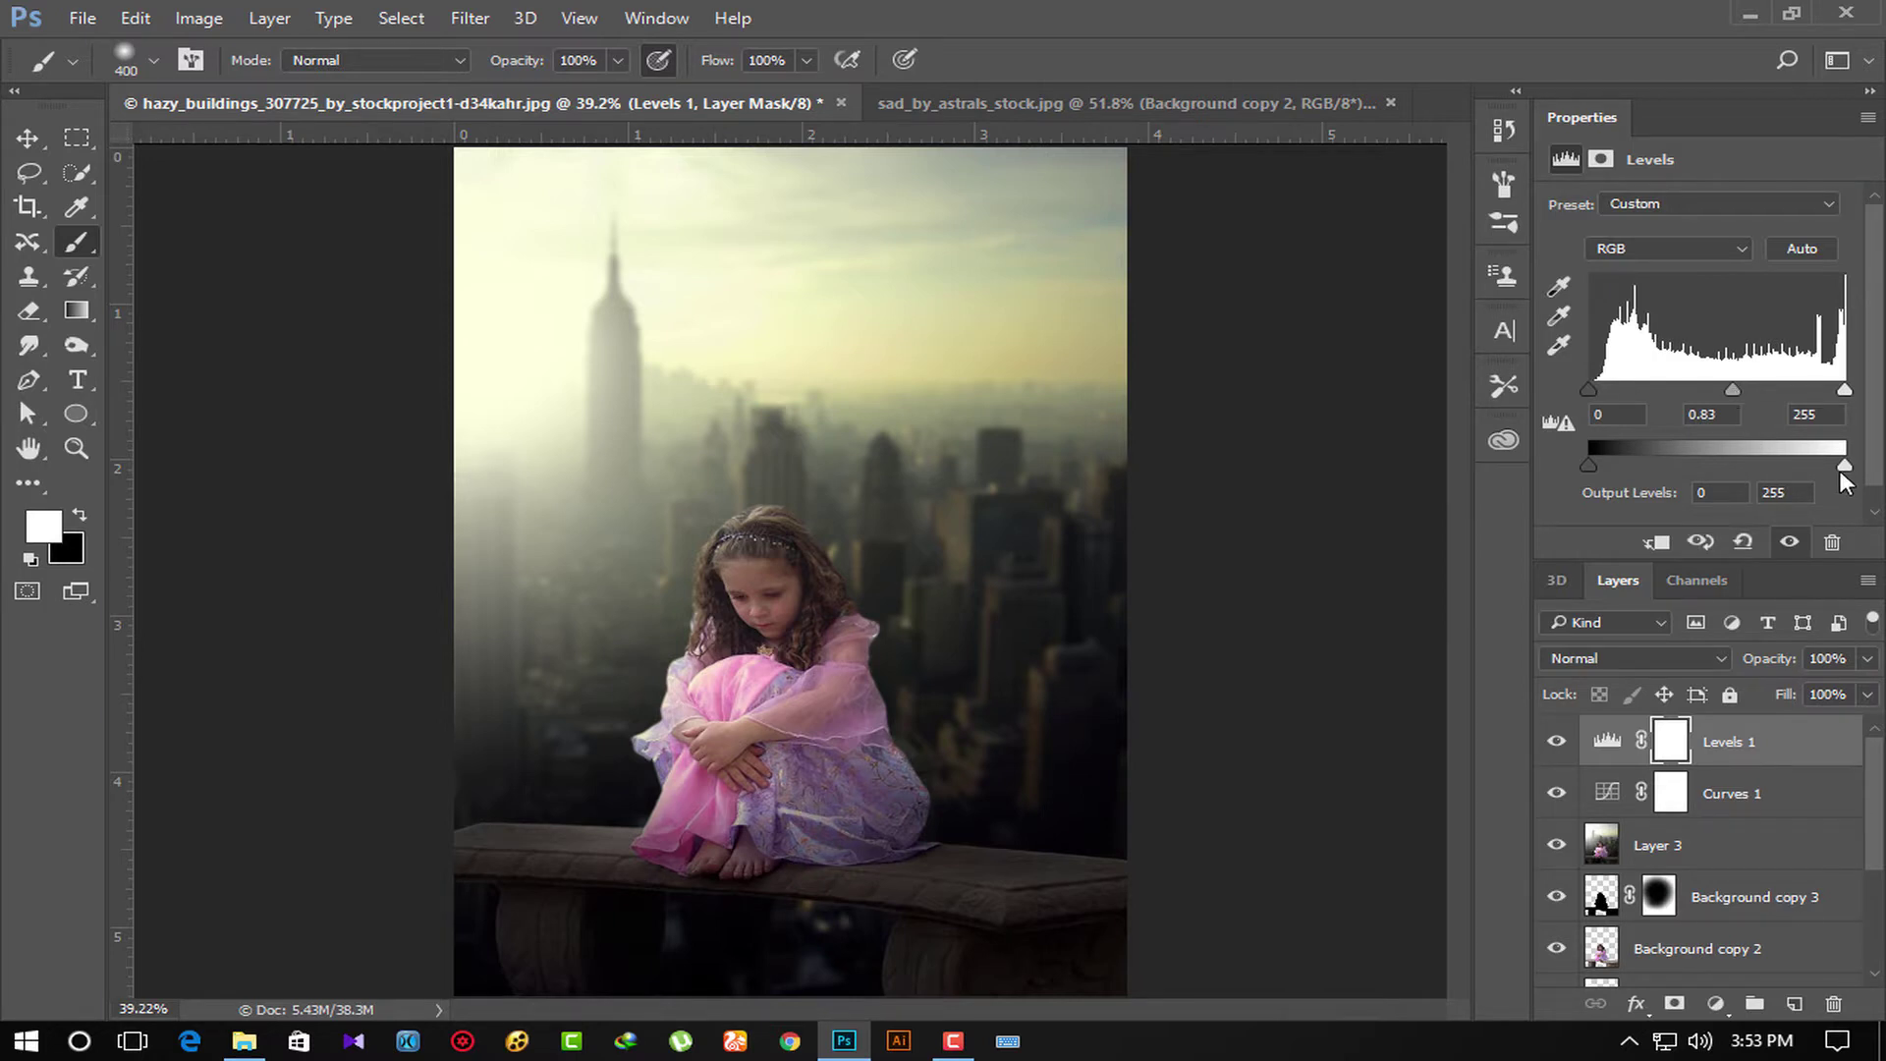
pyautogui.moveTo(1844, 466); pyautogui.dragTo(1829, 462)
pyautogui.hotkey('ctrl', 'z')
pyautogui.click(1670, 248)
pyautogui.click(1621, 307)
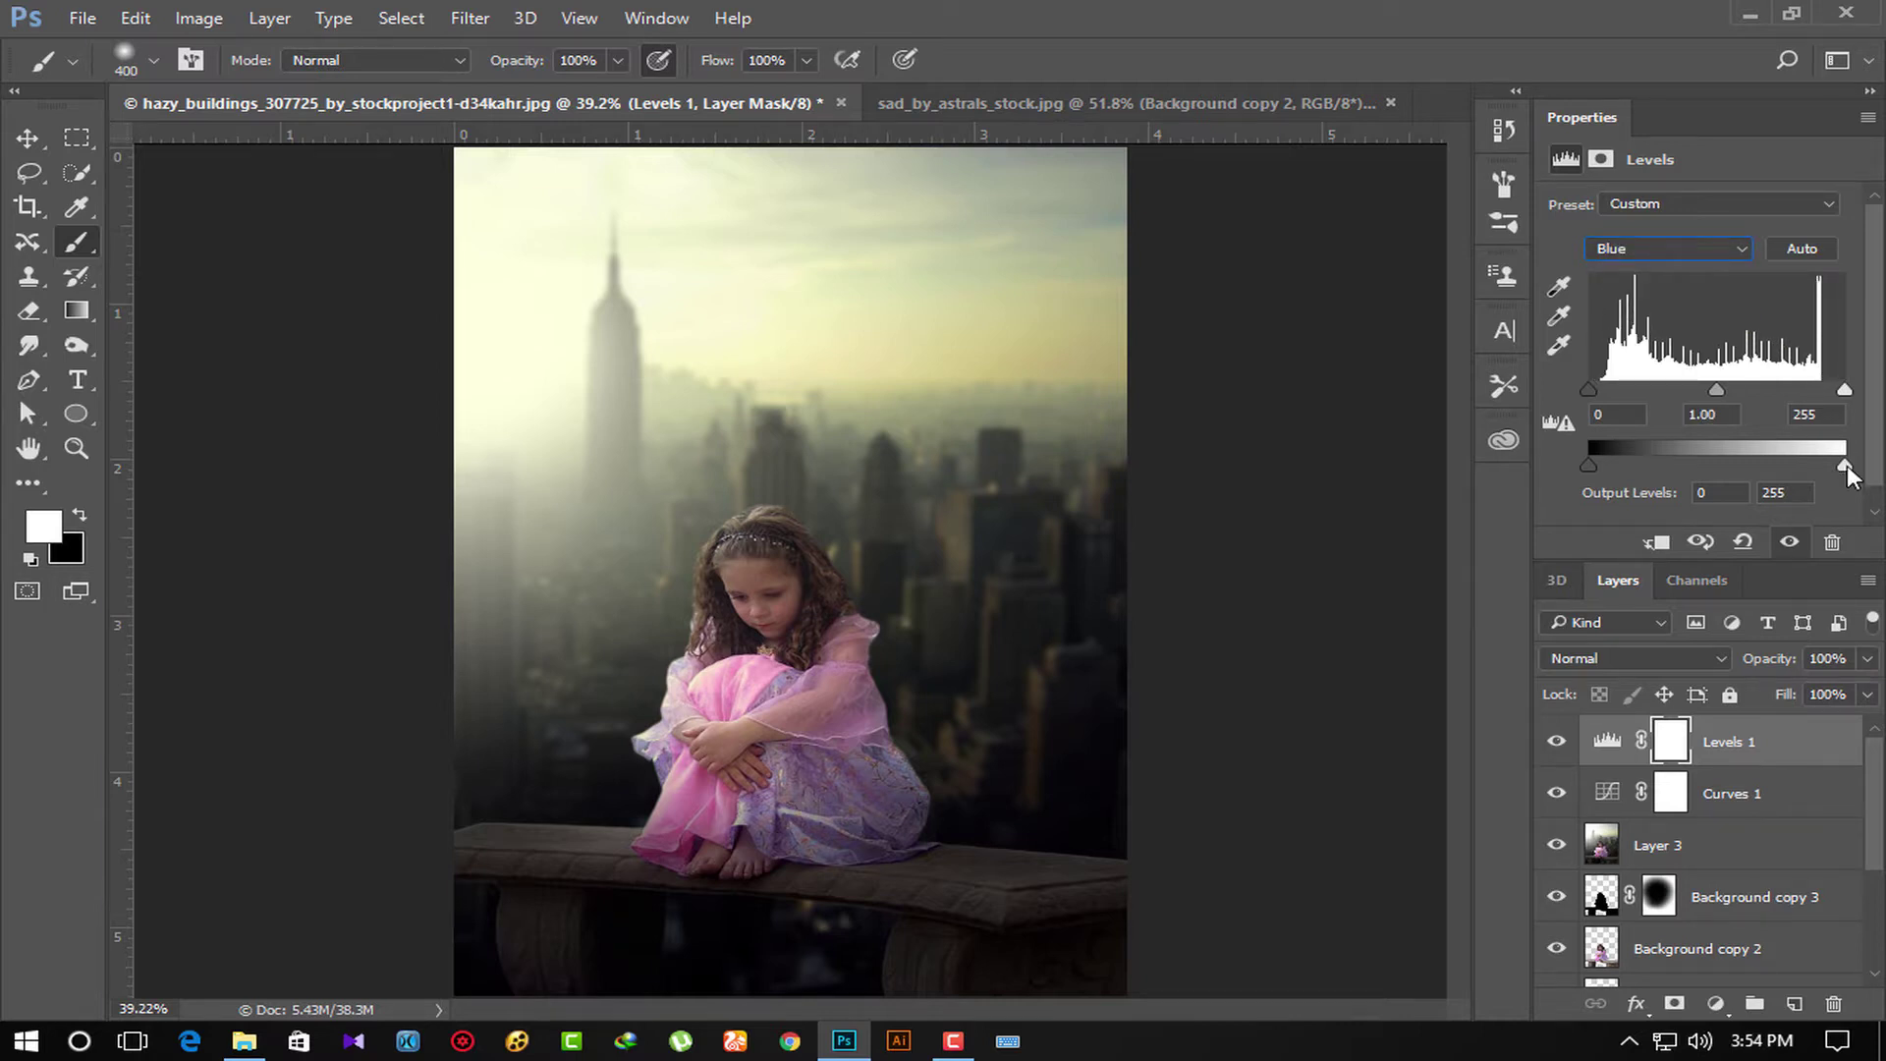
pyautogui.moveTo(1845, 466); pyautogui.dragTo(1834, 466)
# Stamp a merged copy into new Layer 4 and launch Color Efex Pro 4 from Nik Collection.
pyautogui.click(1794, 1003)
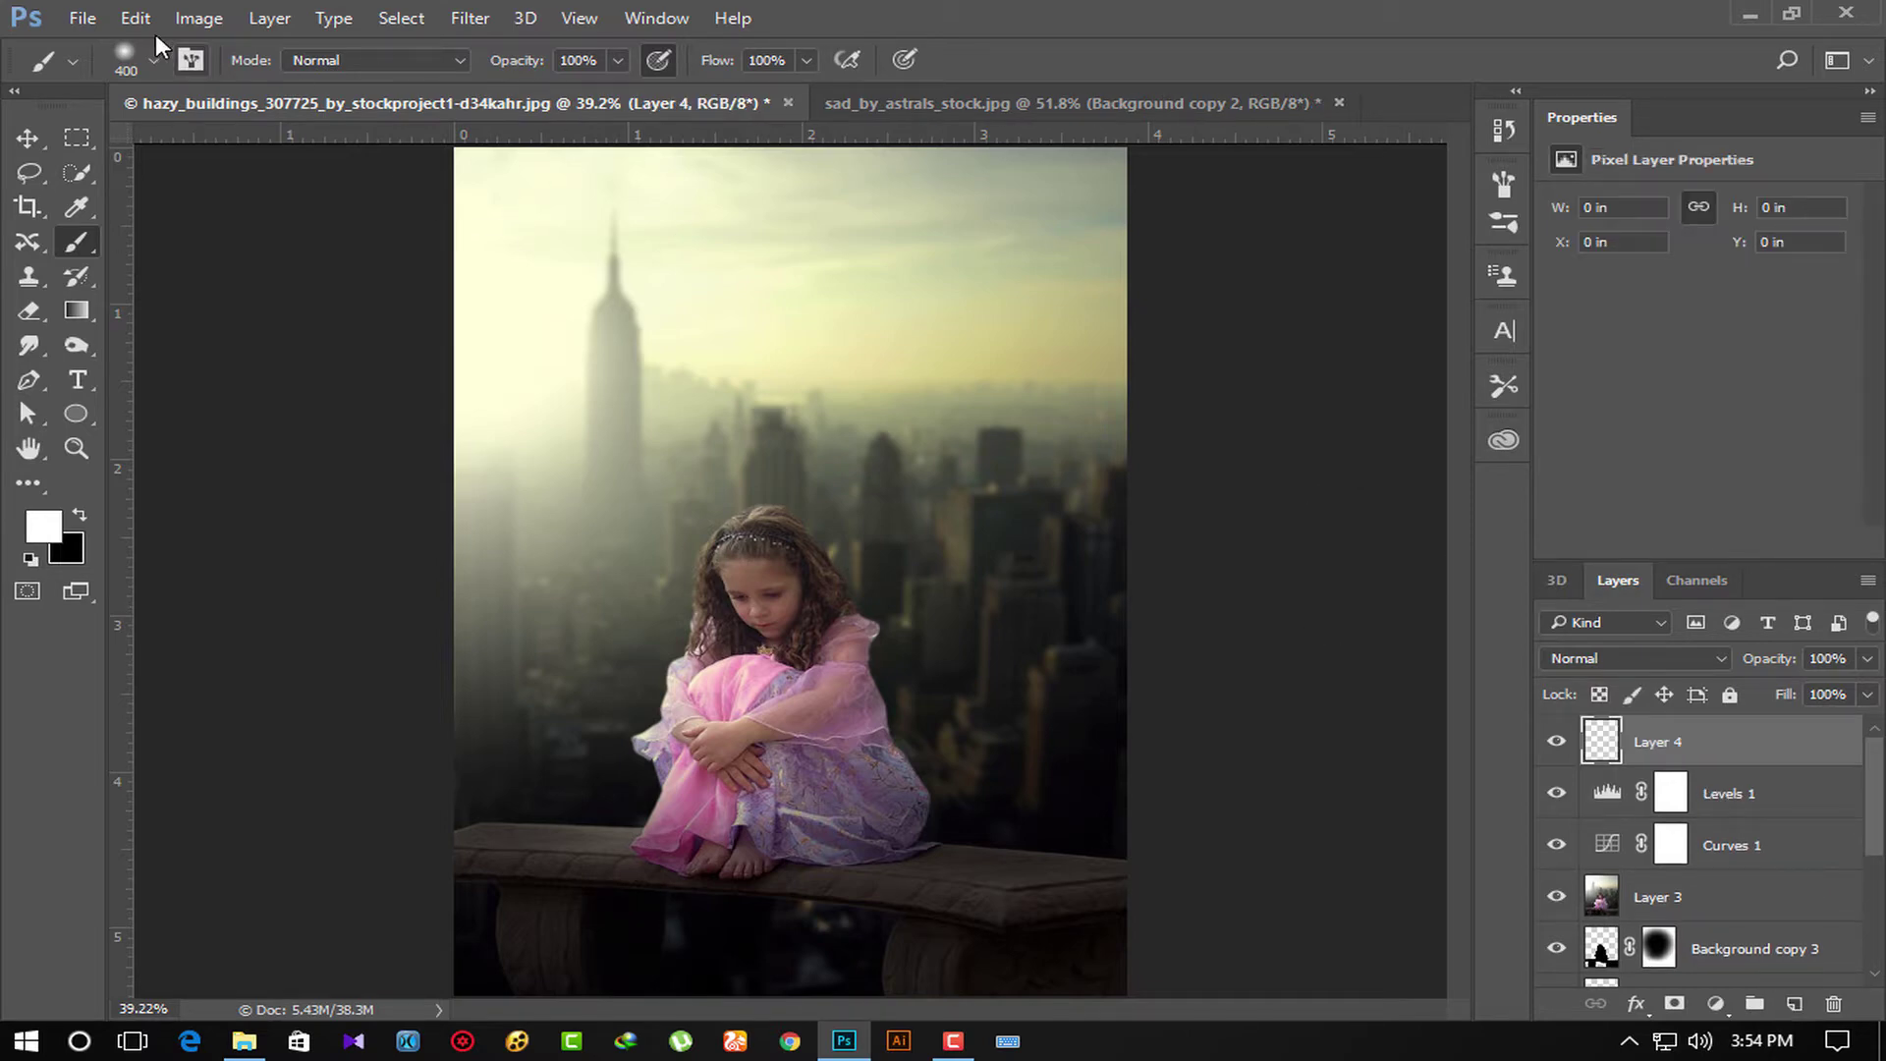
pyautogui.click(198, 17)
pyautogui.click(272, 401)
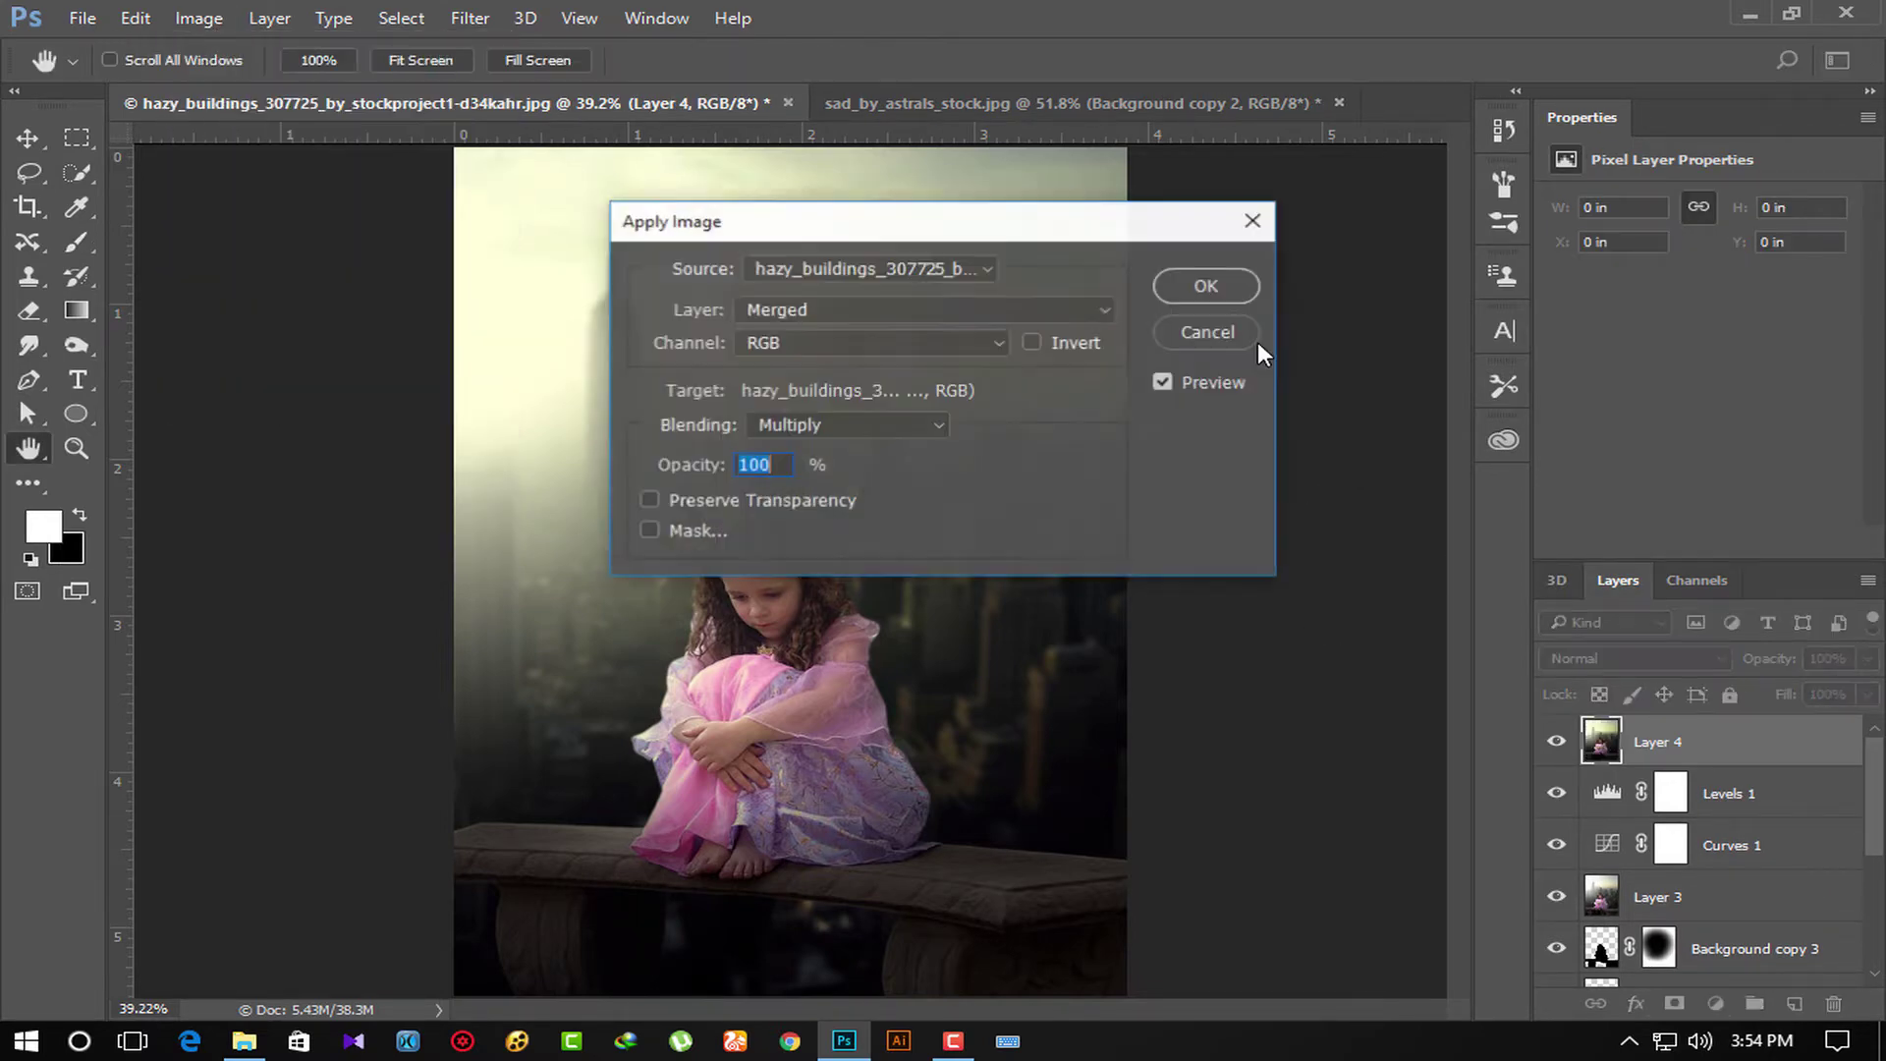
pyautogui.click(1201, 283)
pyautogui.click(470, 17)
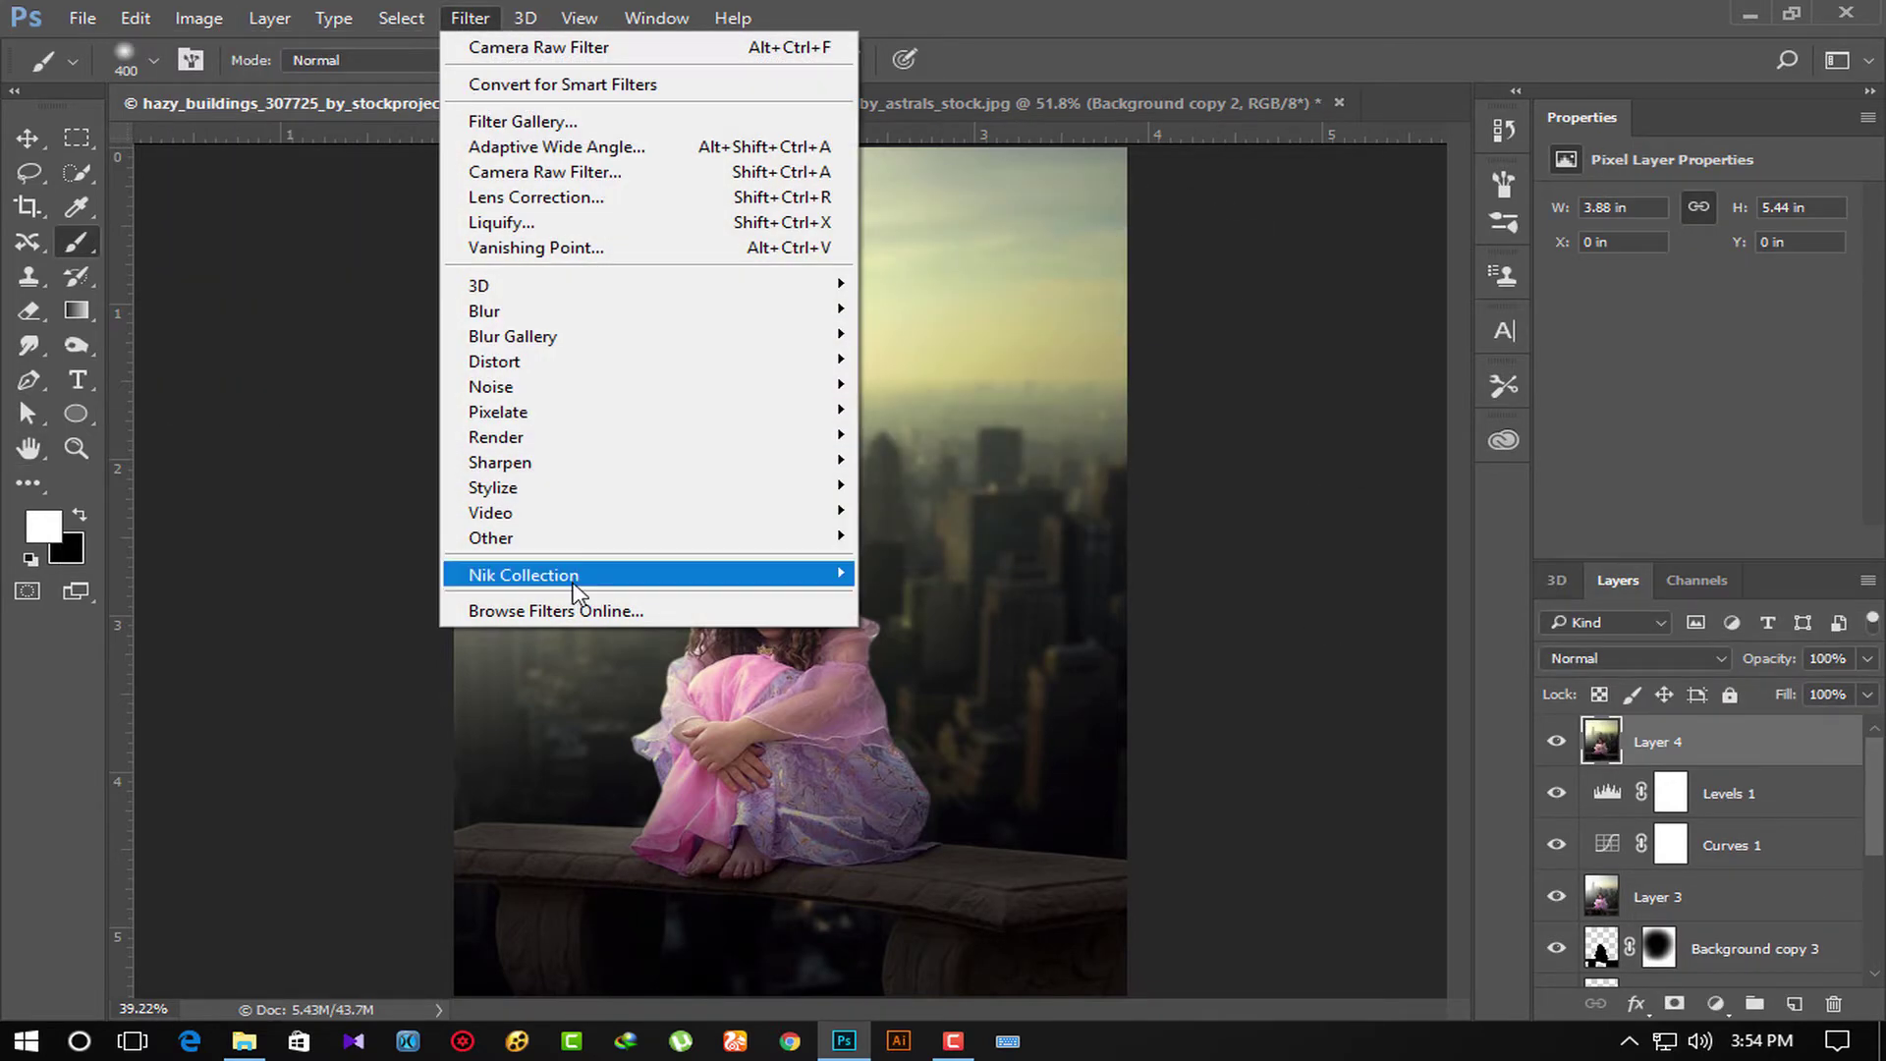
pyautogui.click(959, 570)
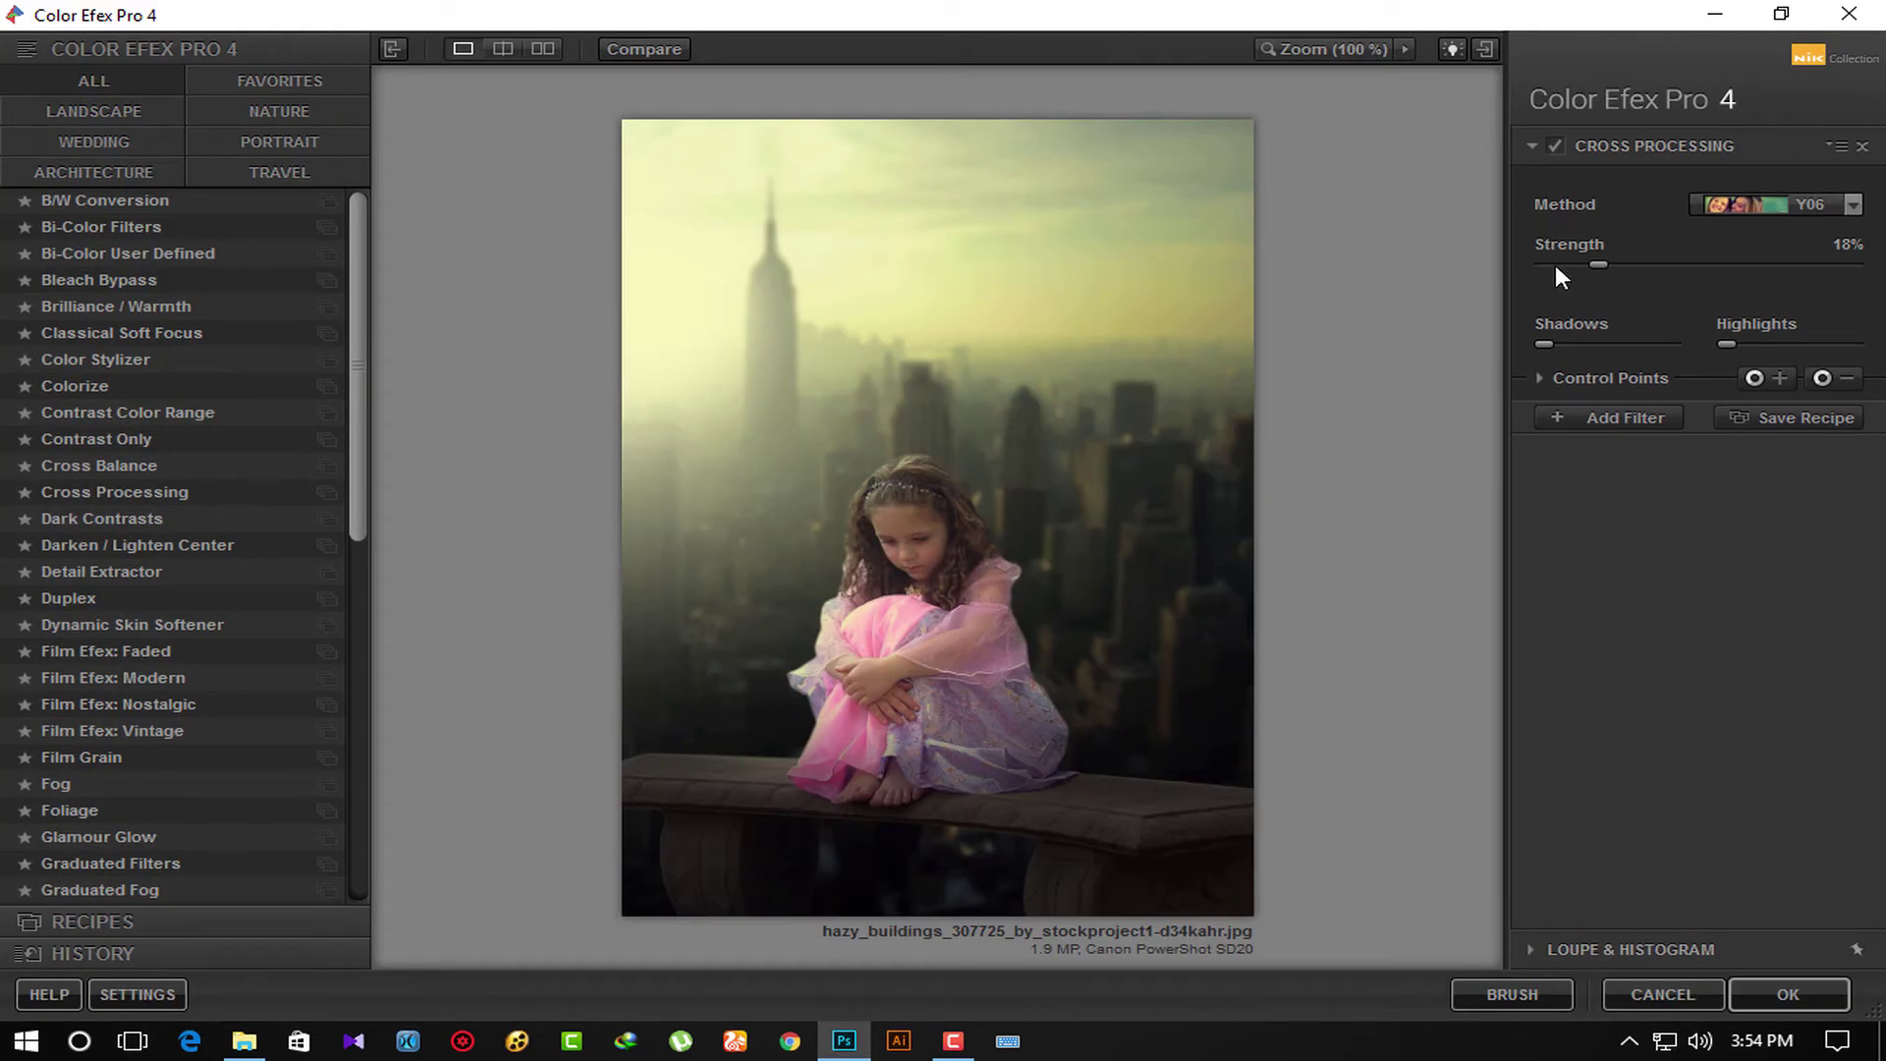
# Apply Cross Processing with method B10 at about 30% strength for a teal cast.
pyautogui.click(1852, 205)
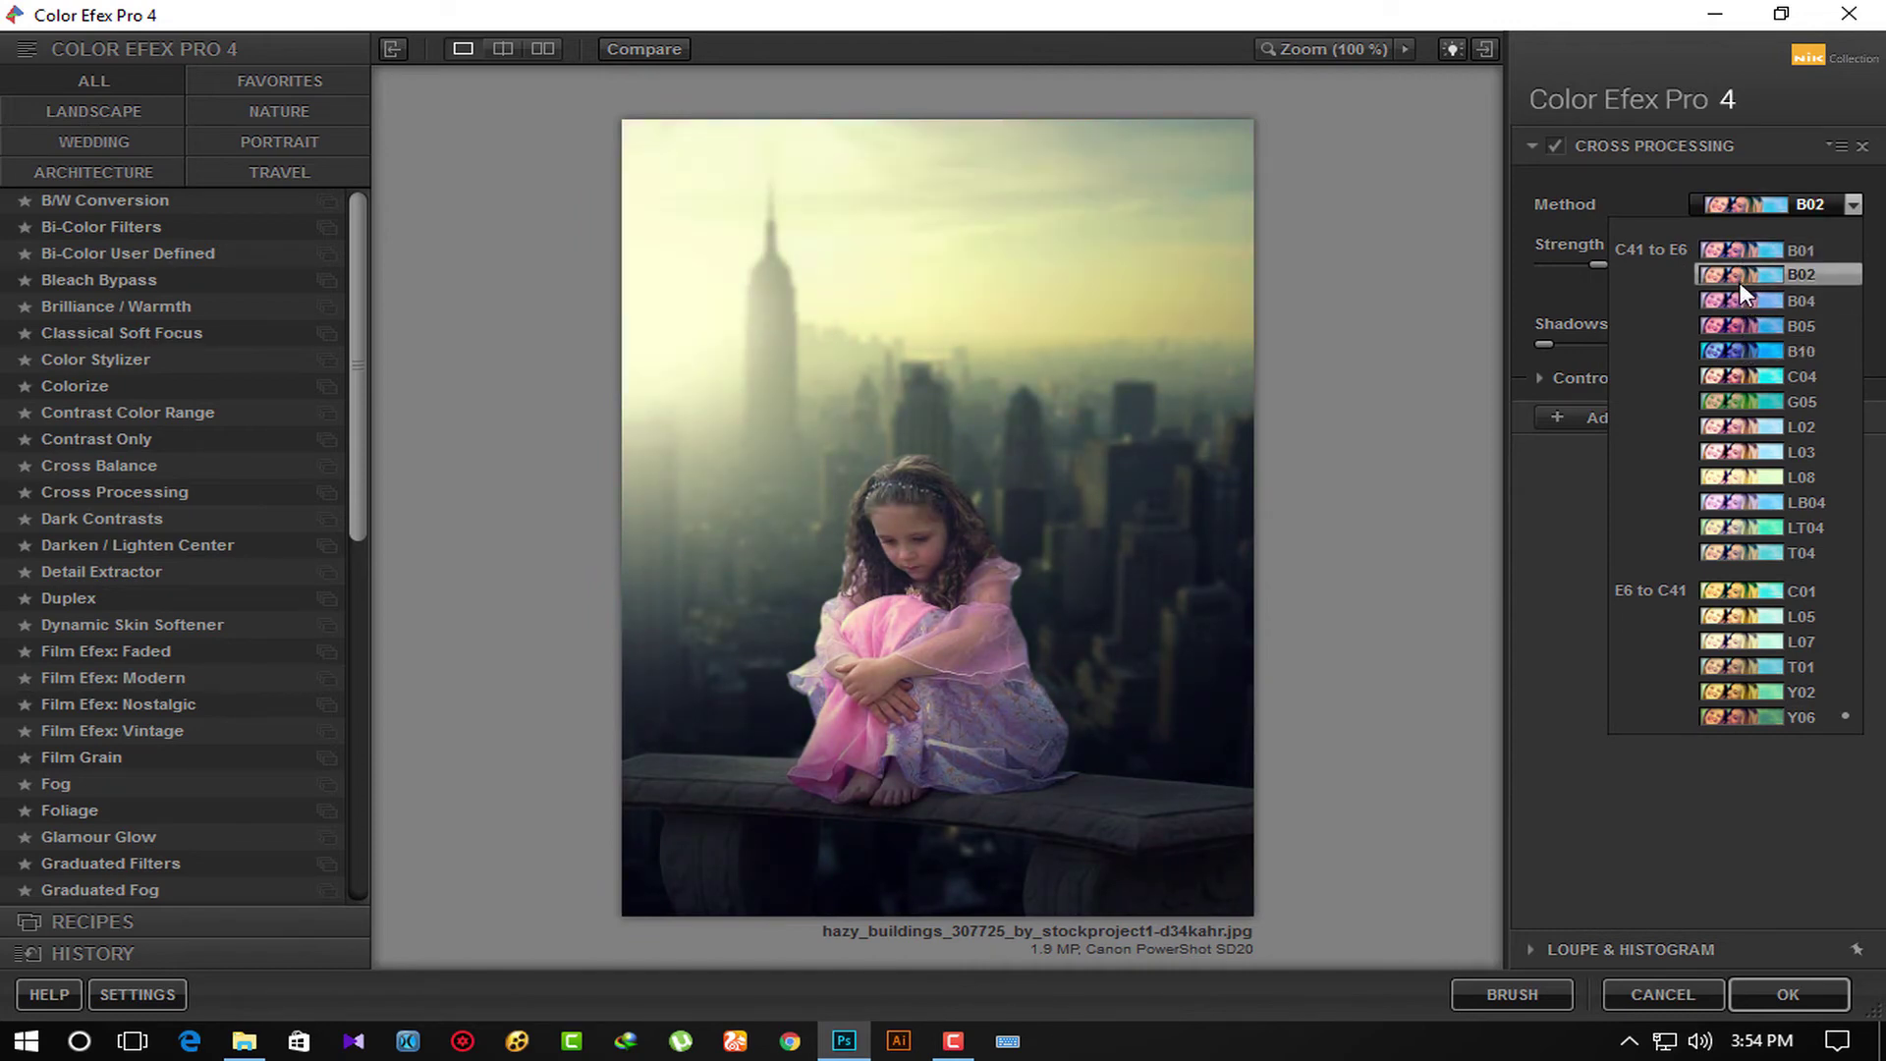
pyautogui.click(1735, 350)
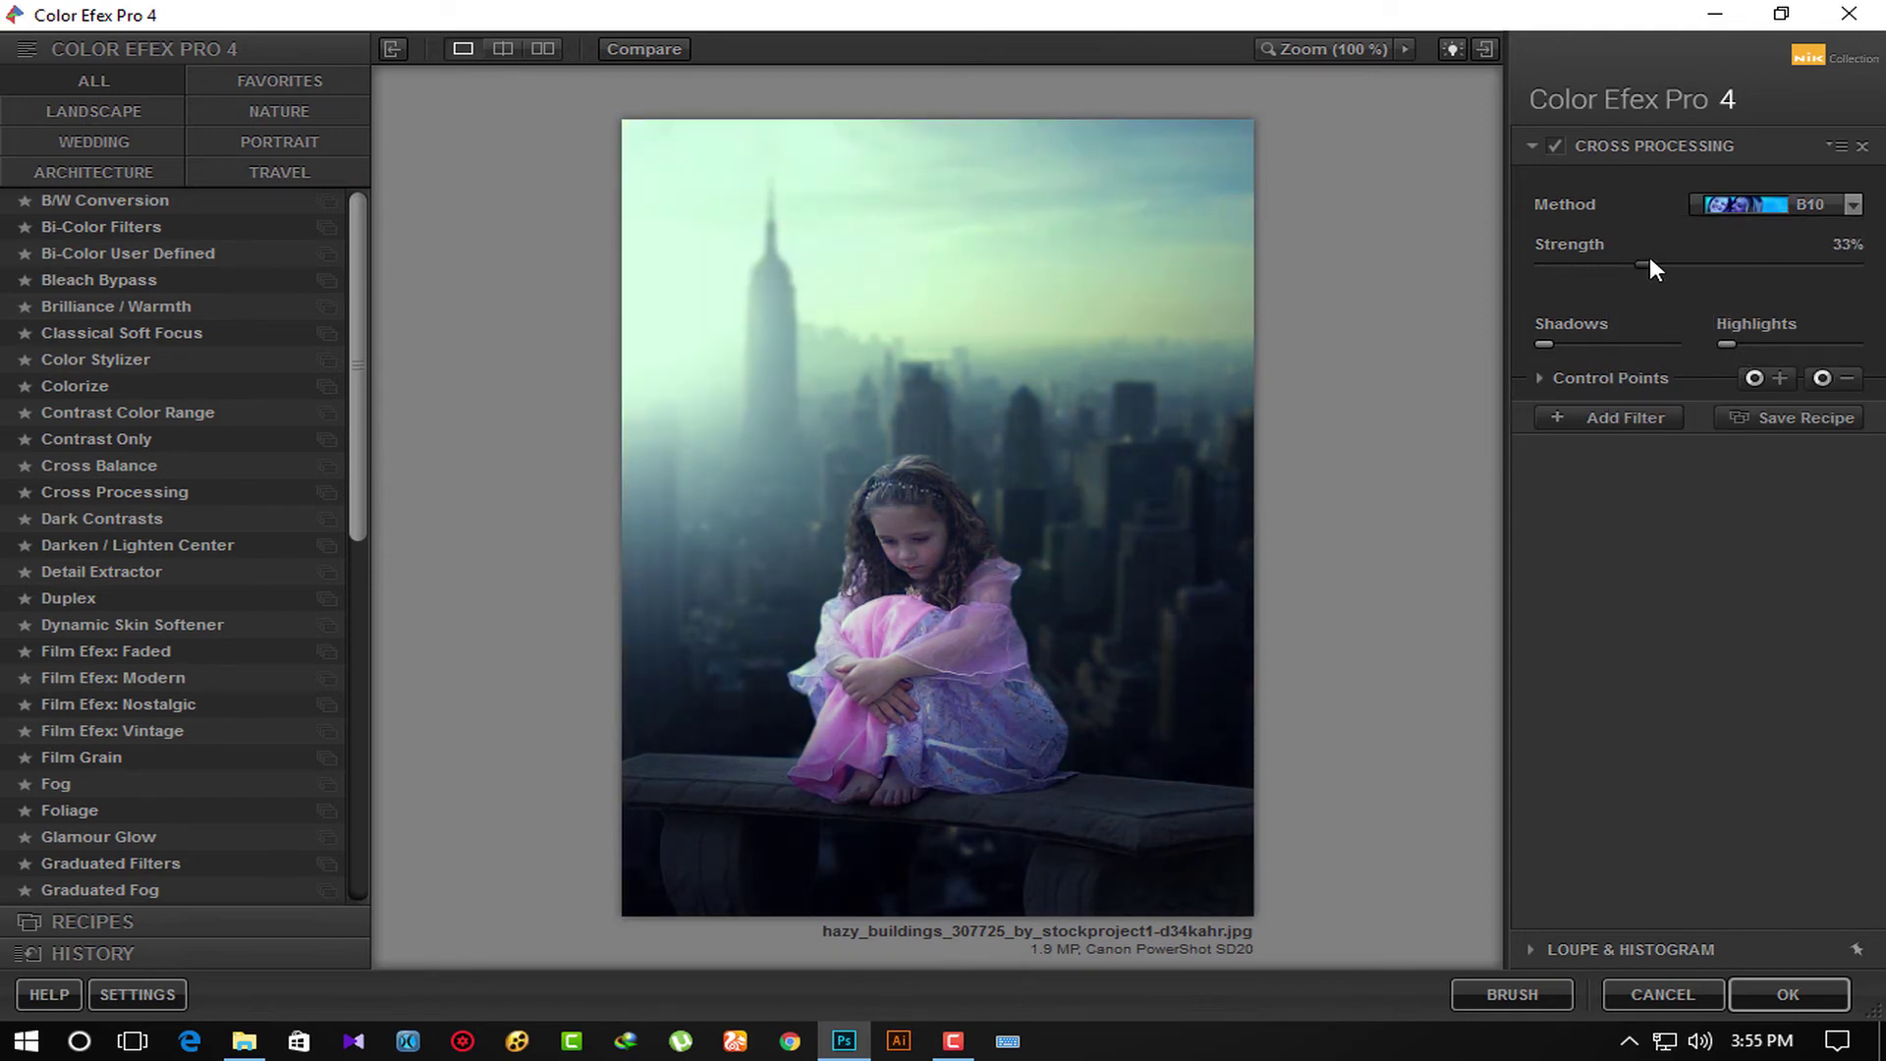
pyautogui.moveTo(1650, 260)
pyautogui.mouseDown()
pyautogui.moveTo(1626, 258)
pyautogui.moveTo(1654, 256)
pyautogui.mouseUp()
pyautogui.click(1788, 992)
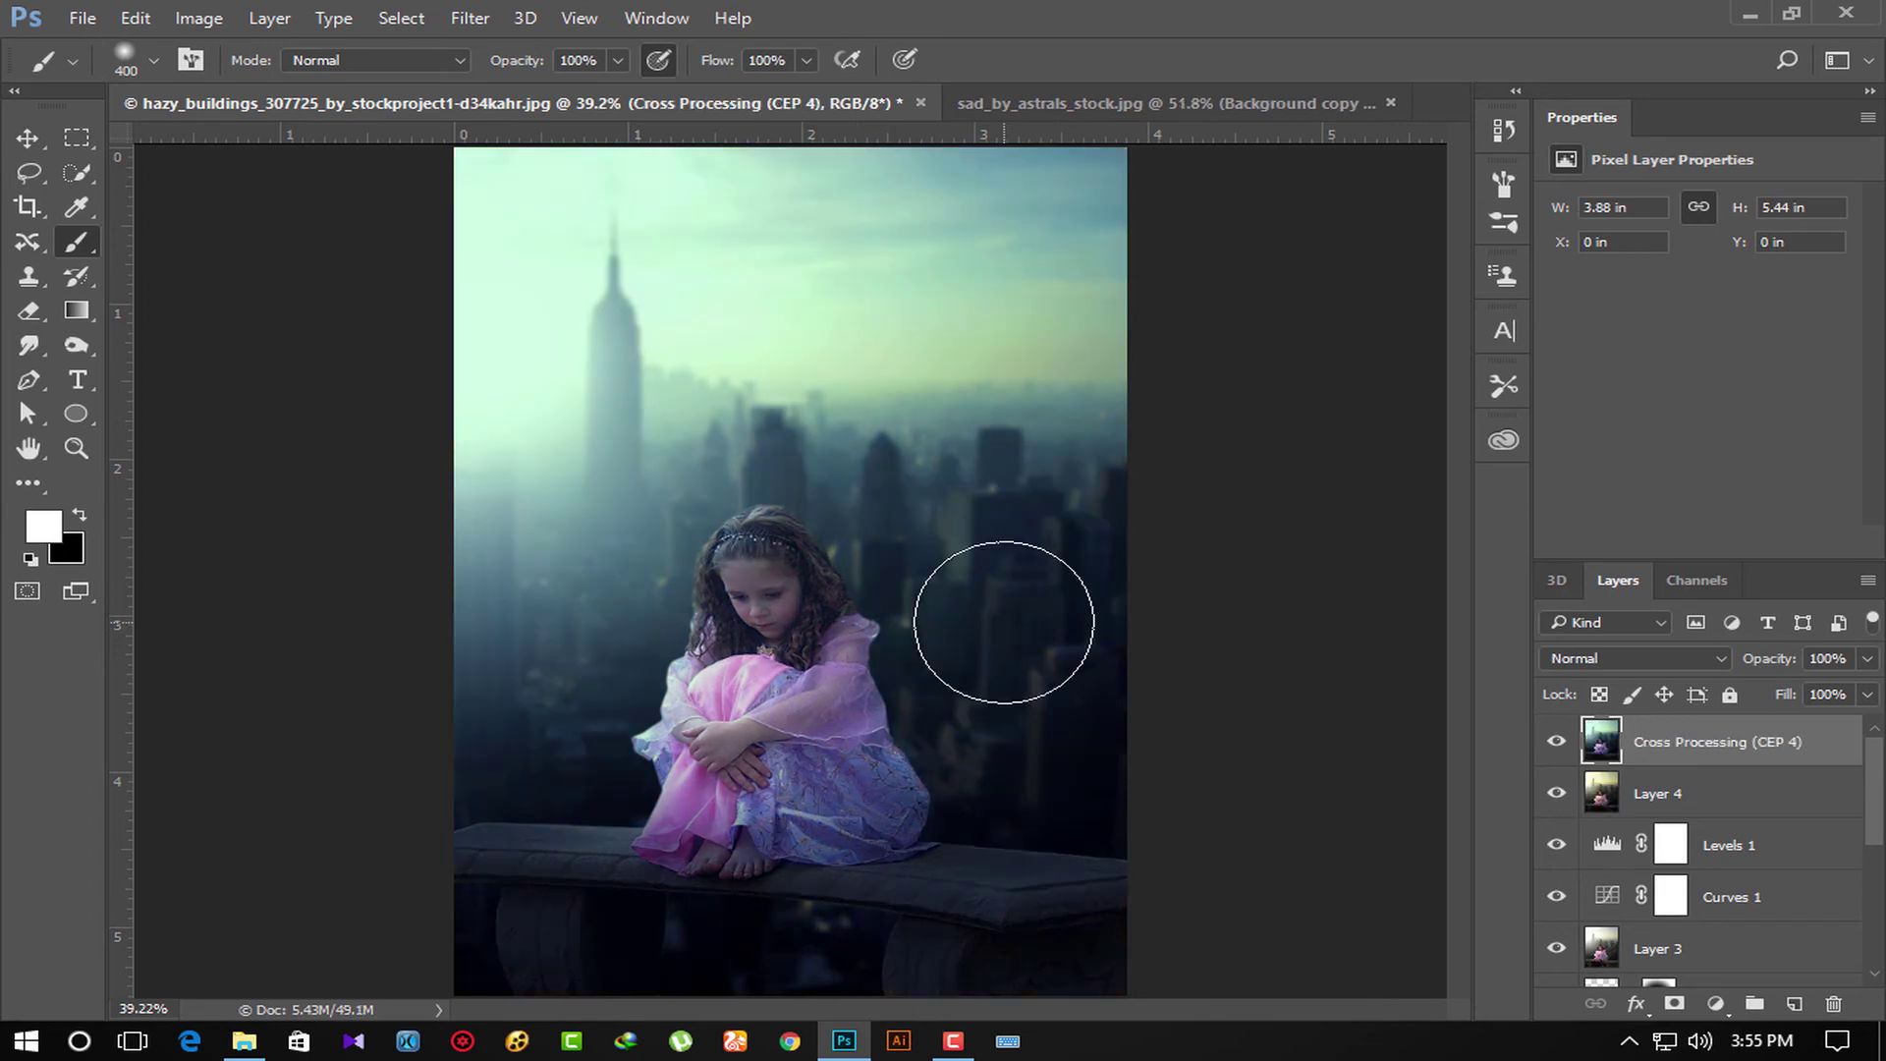
pyautogui.click(953, 1041)
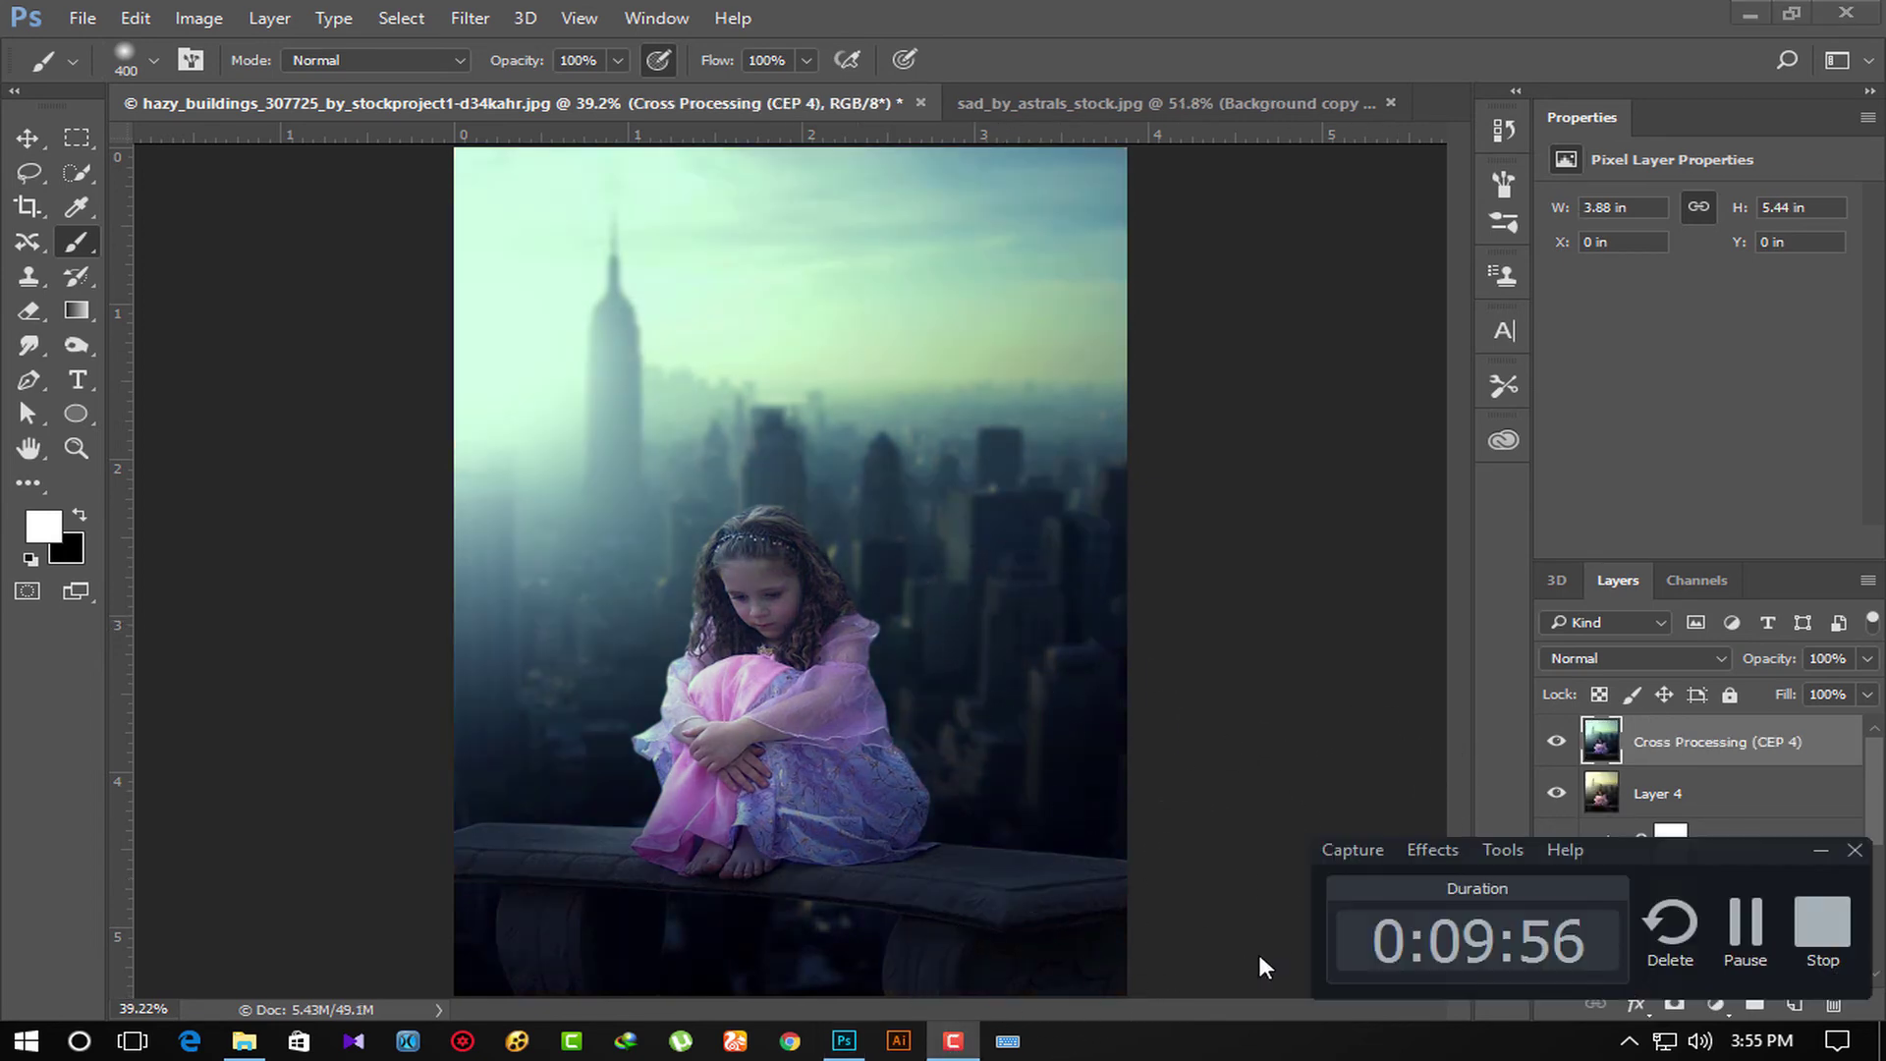